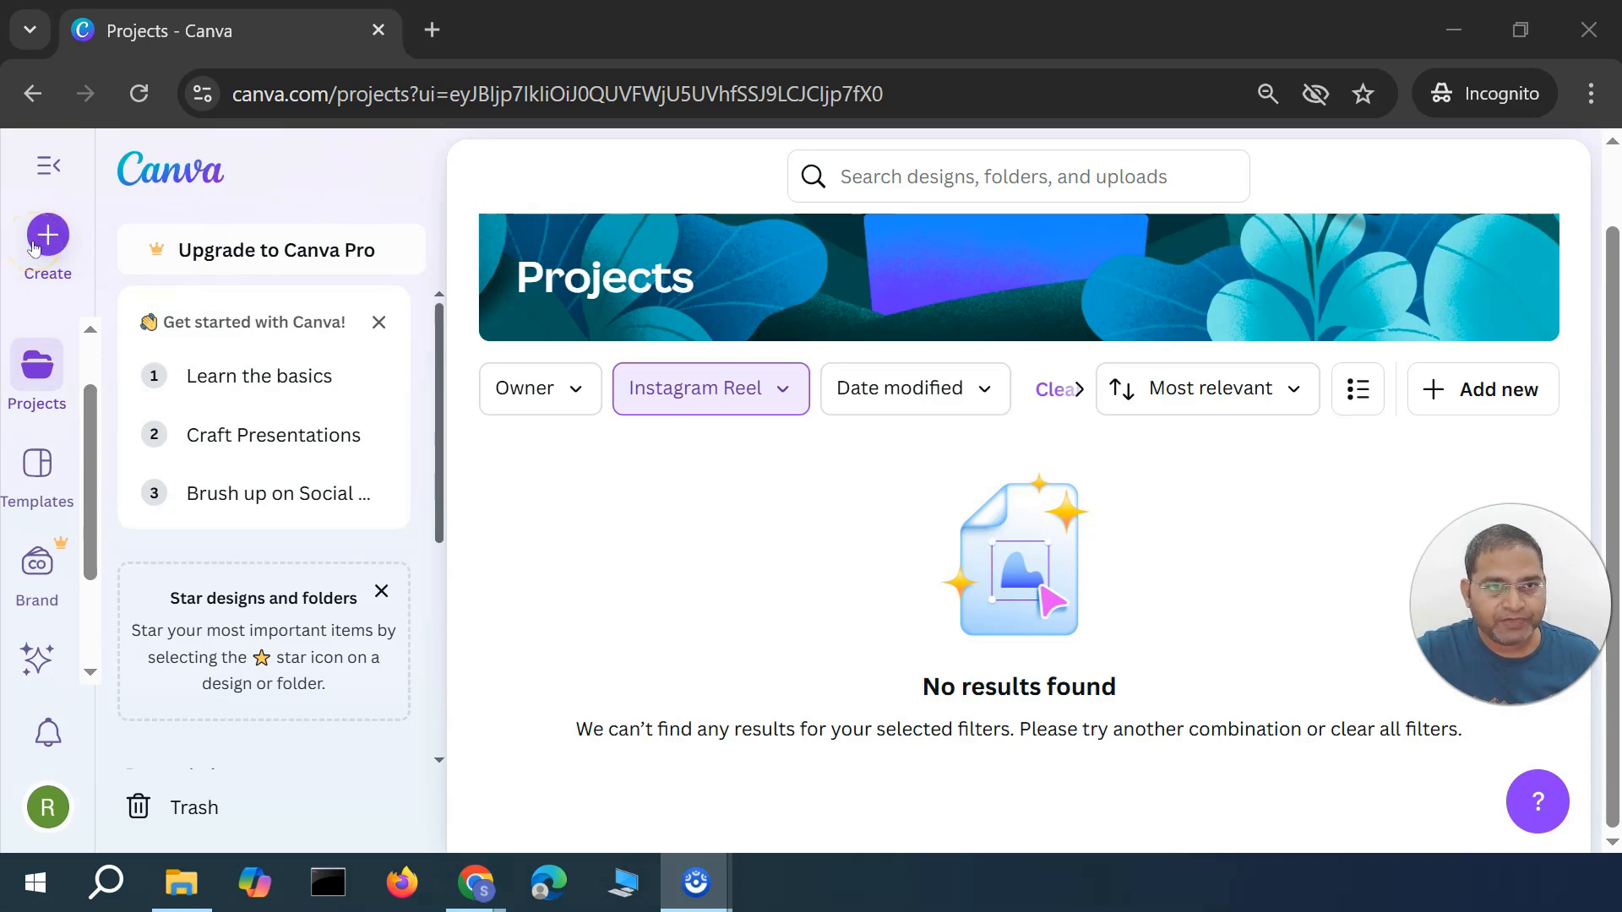
Start creating a new design, clear the old search term and show the social media category
left_click(48, 235)
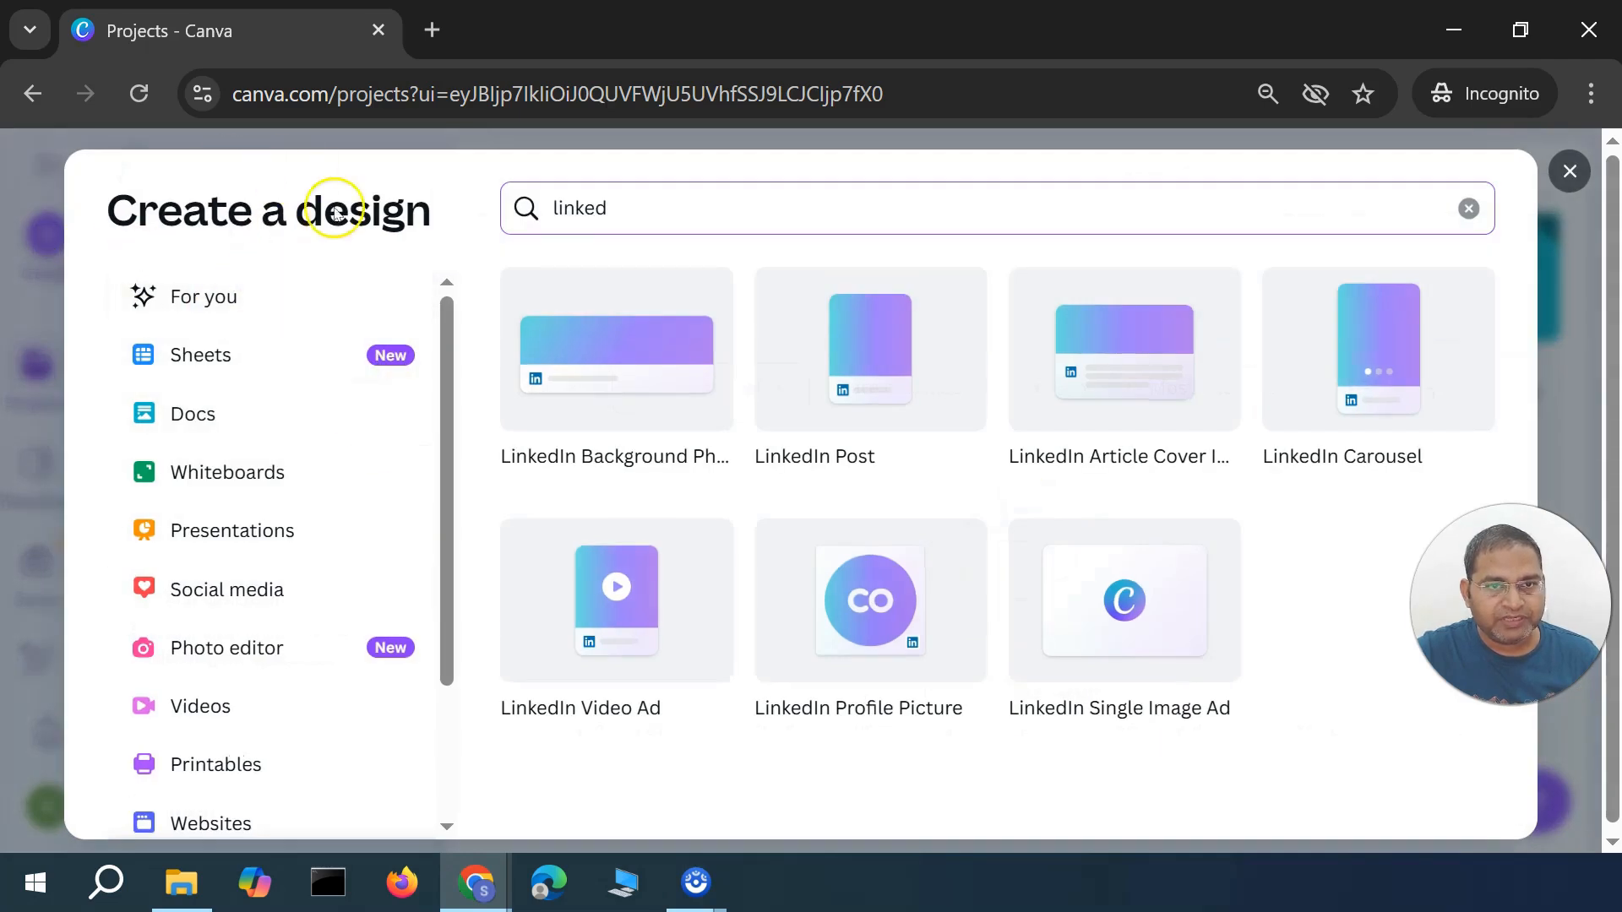
left_click(1469, 209)
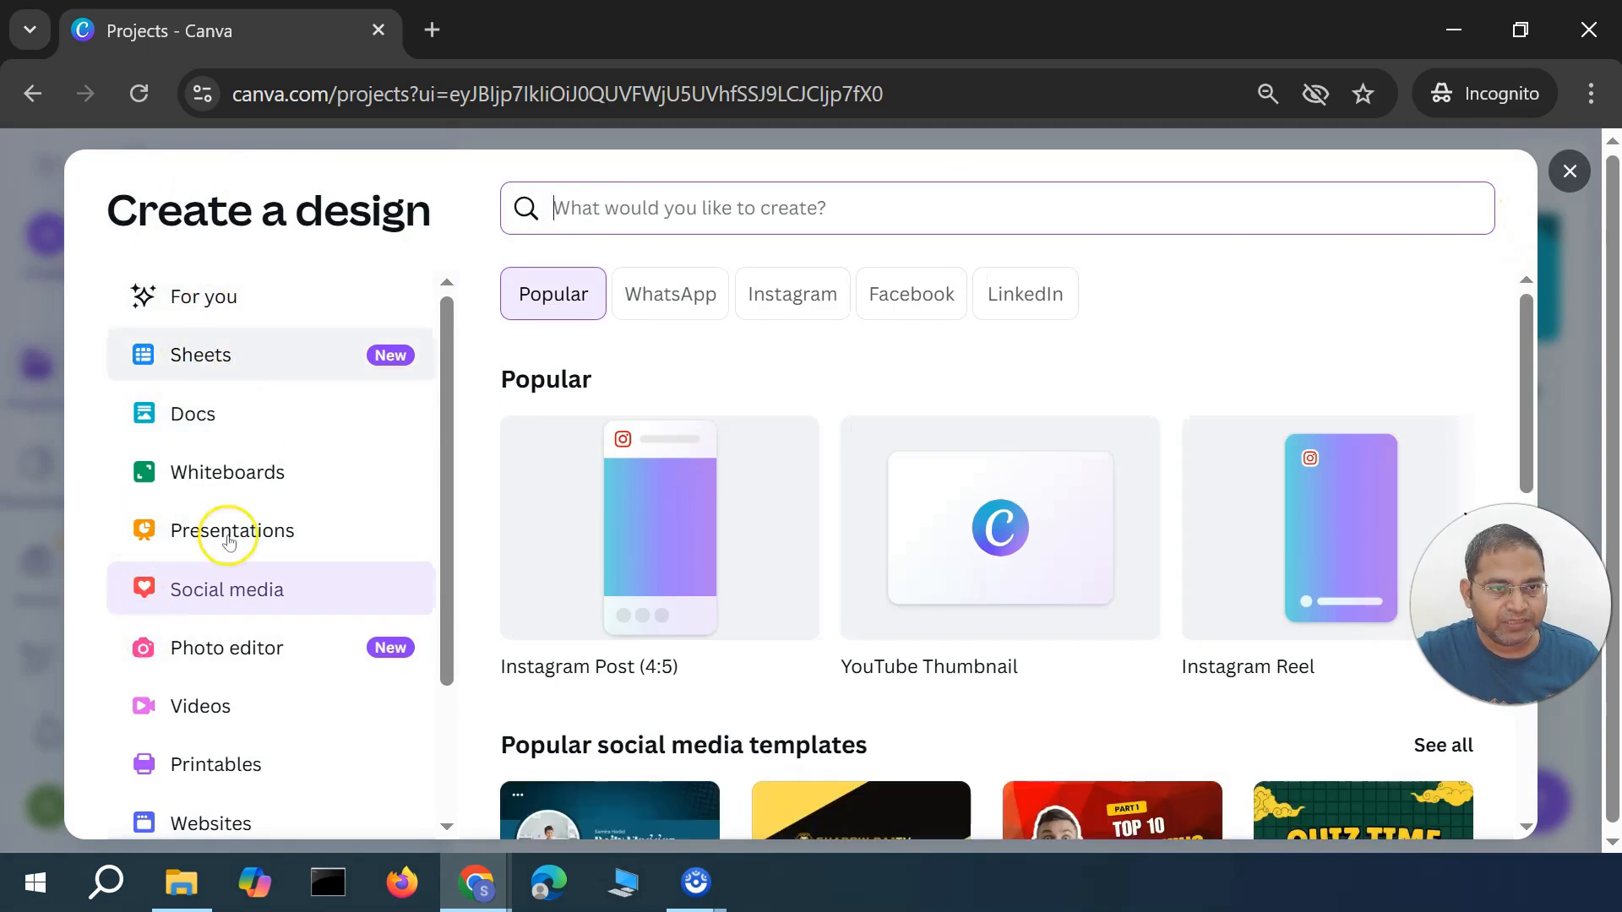
scroll(236, 743, "down", 2)
scroll(228, 735, "up", 2)
left_click(222, 594)
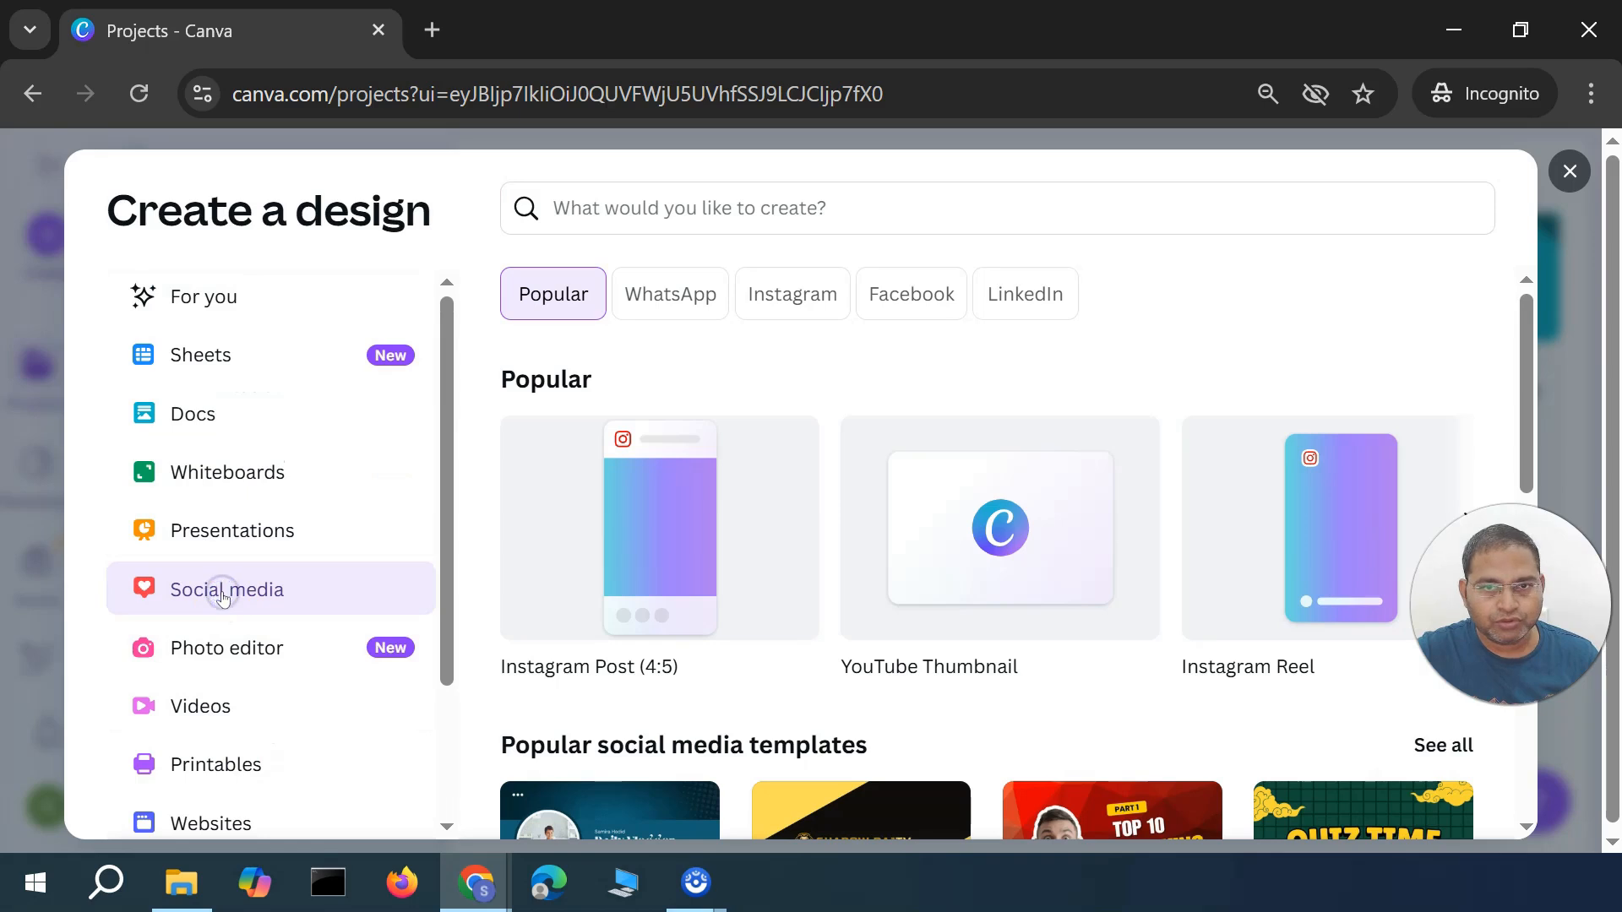
Look through the popular social media design types and templates offered for a new design
scroll(771, 710, "down", 5)
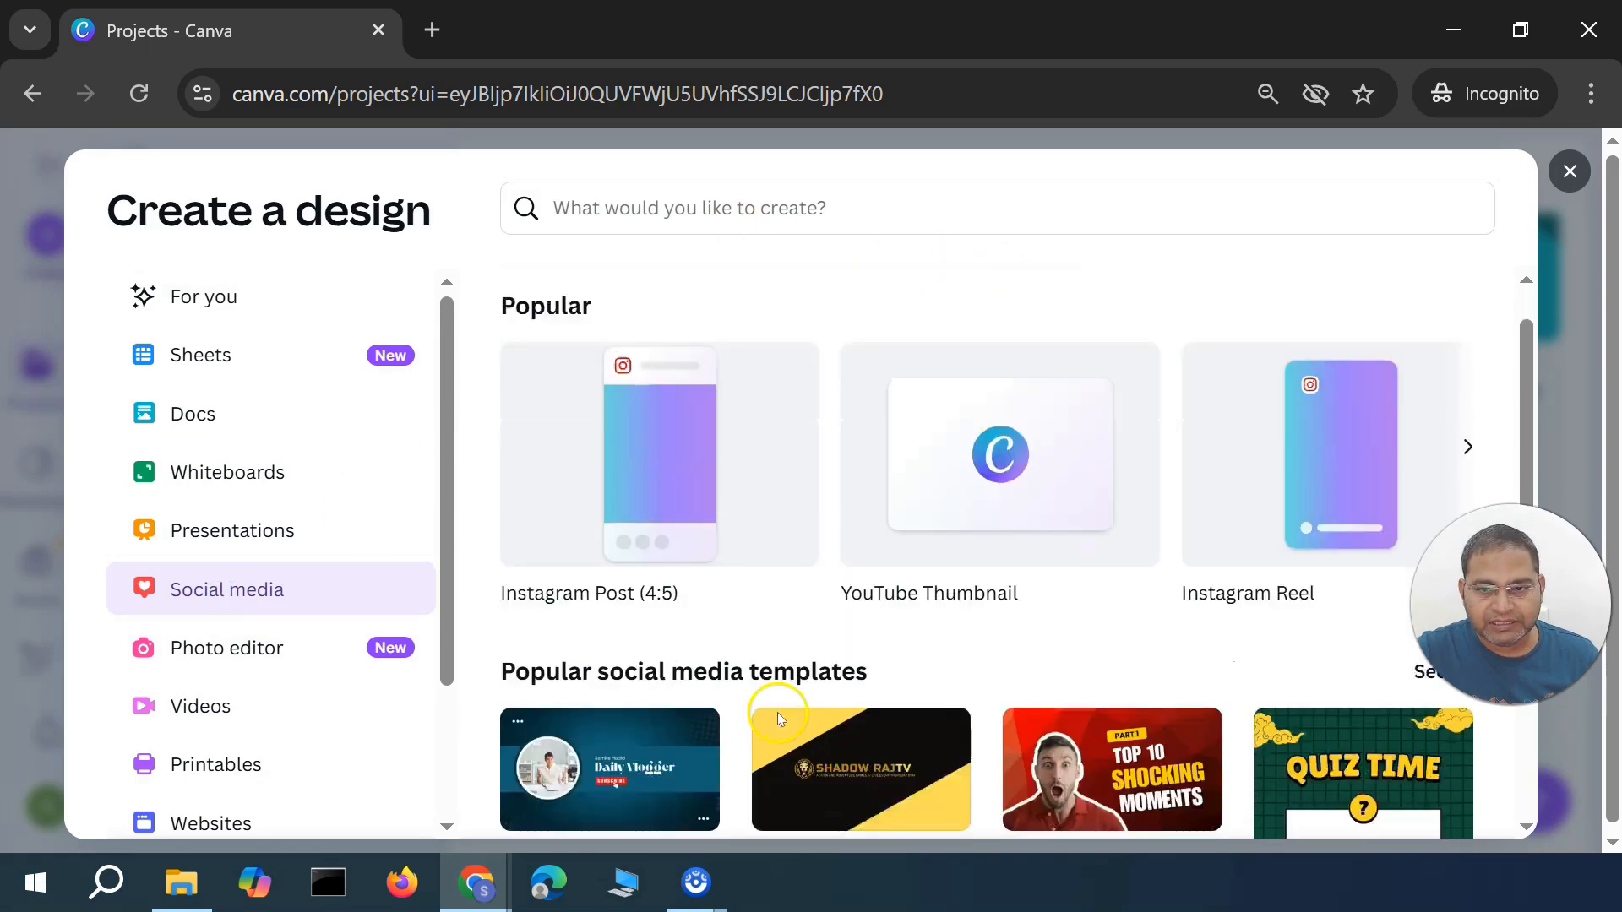
scroll(778, 719, "up", 5)
left_click(1467, 517)
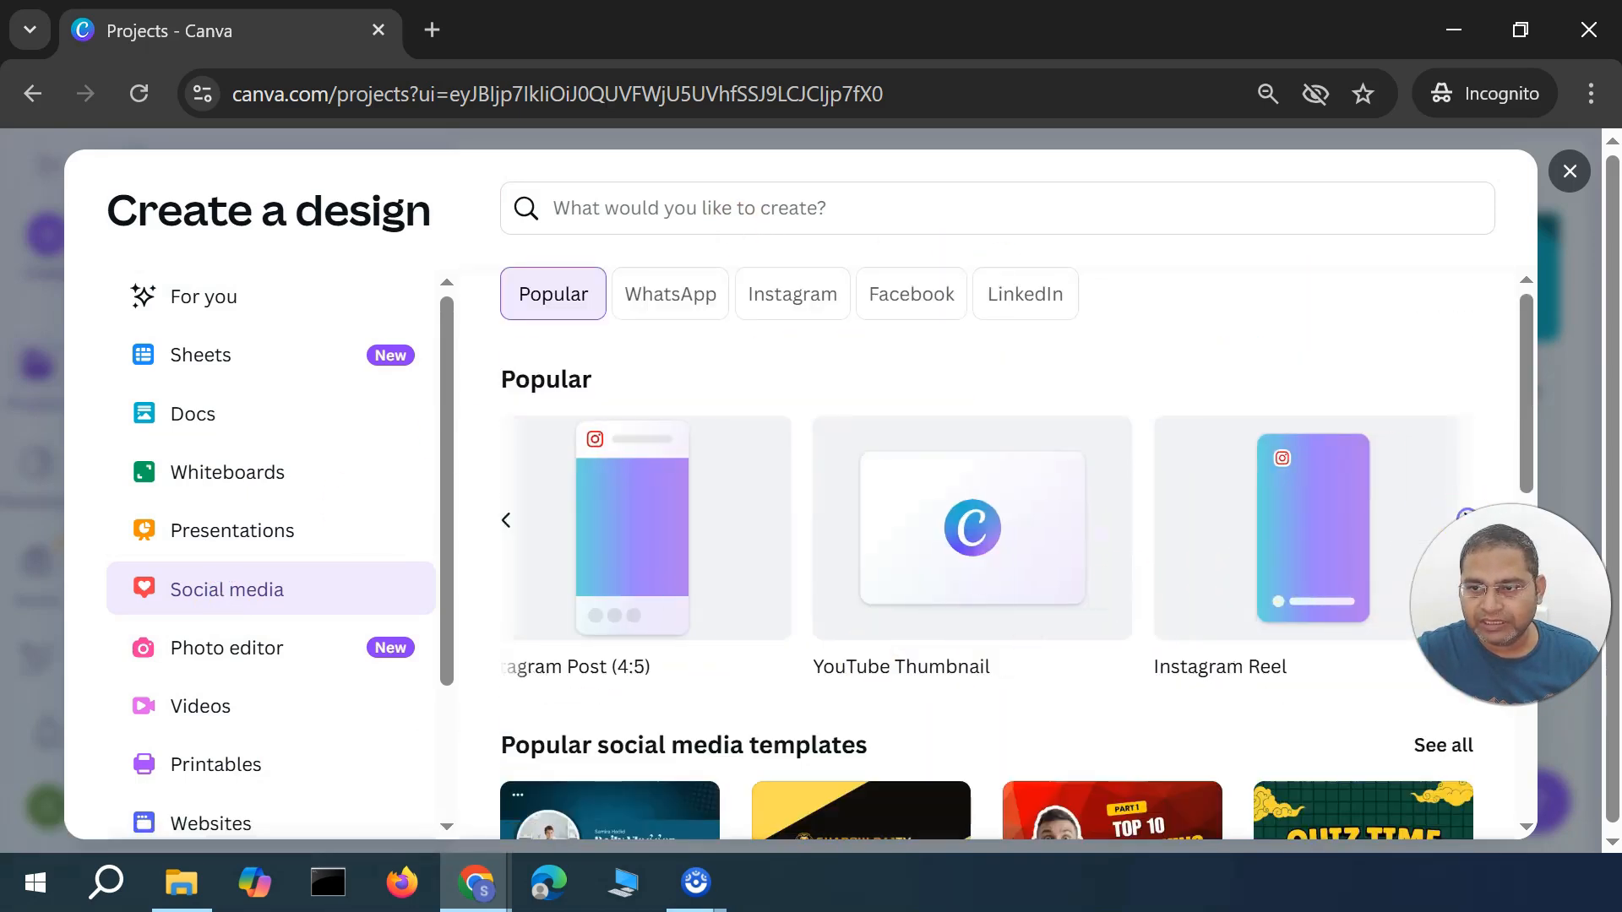
left_click(1467, 516)
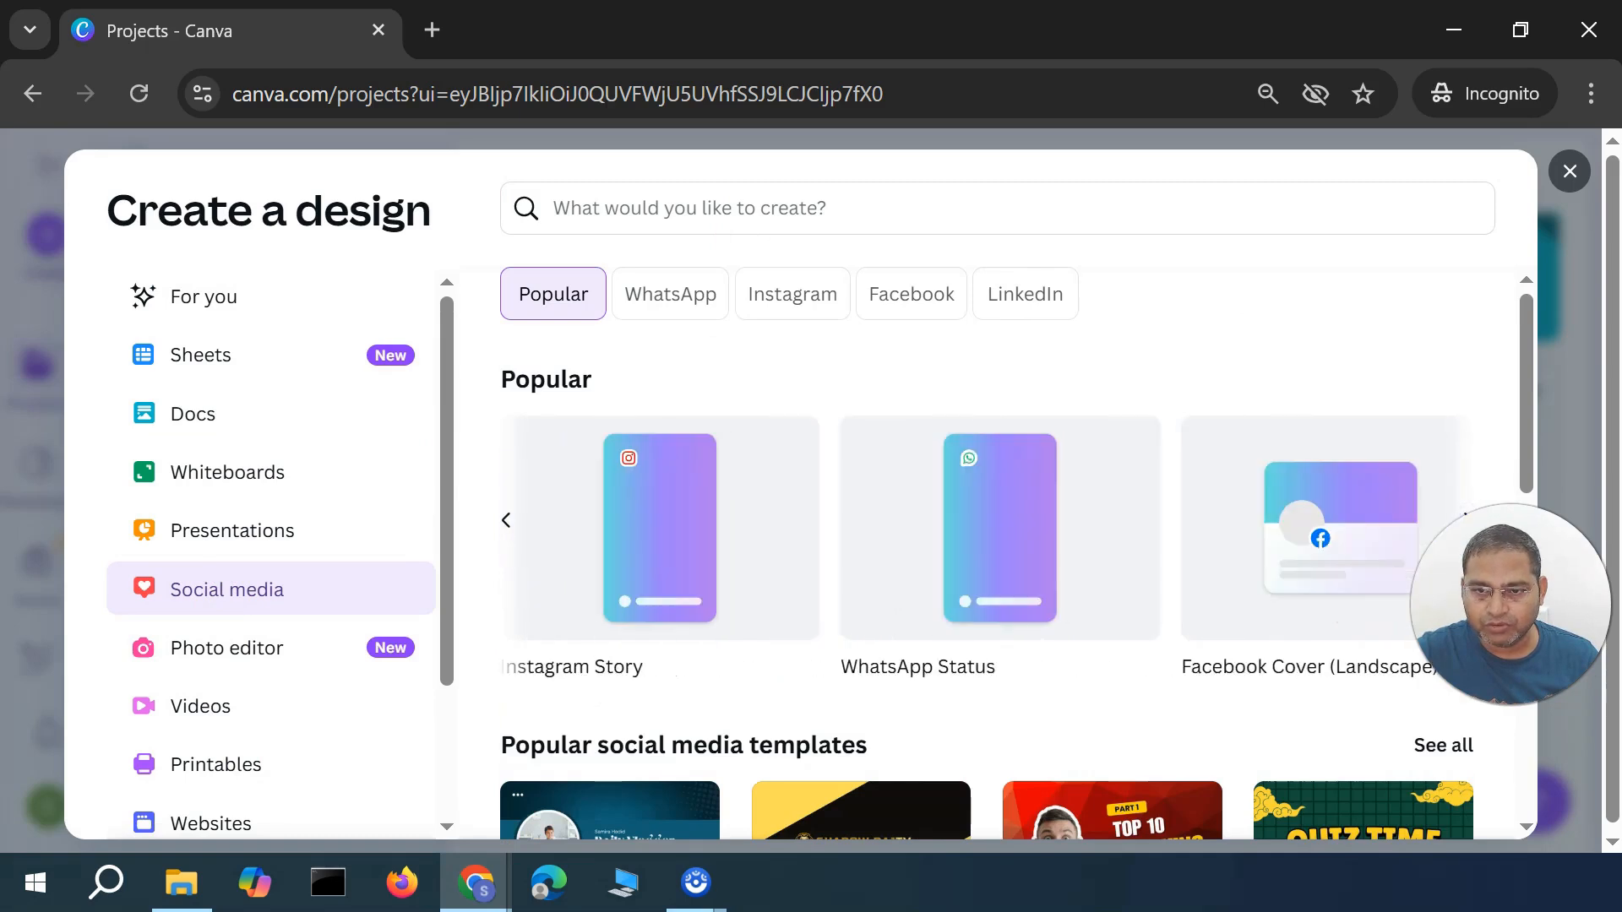
left_click(1467, 515)
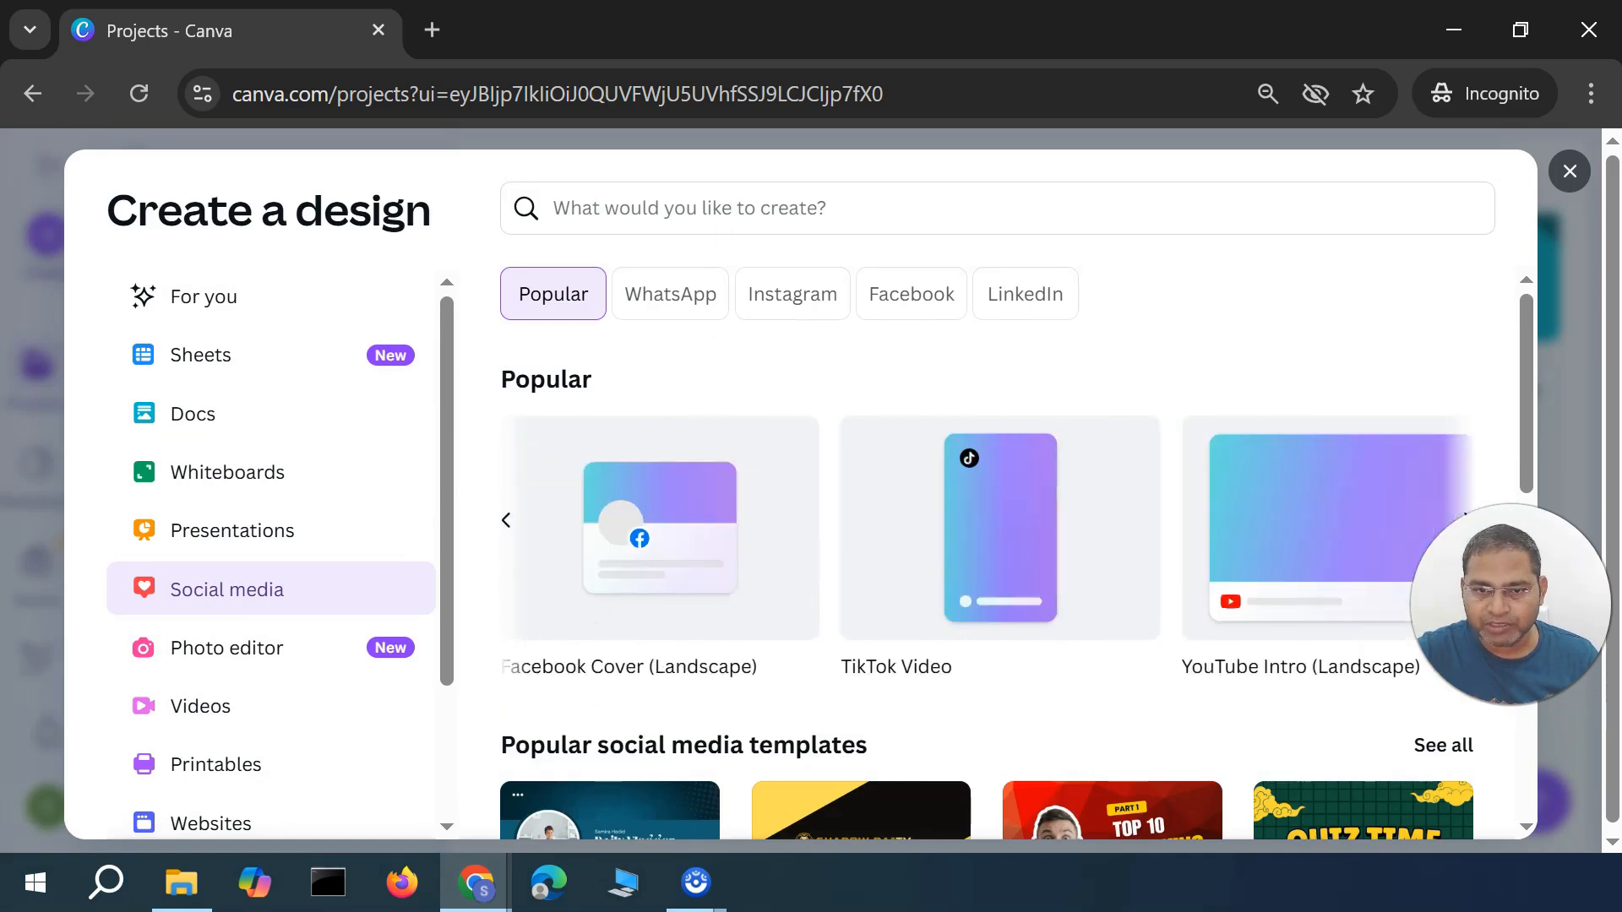
left_click(1466, 515)
left_click(1466, 516)
left_click(1466, 515)
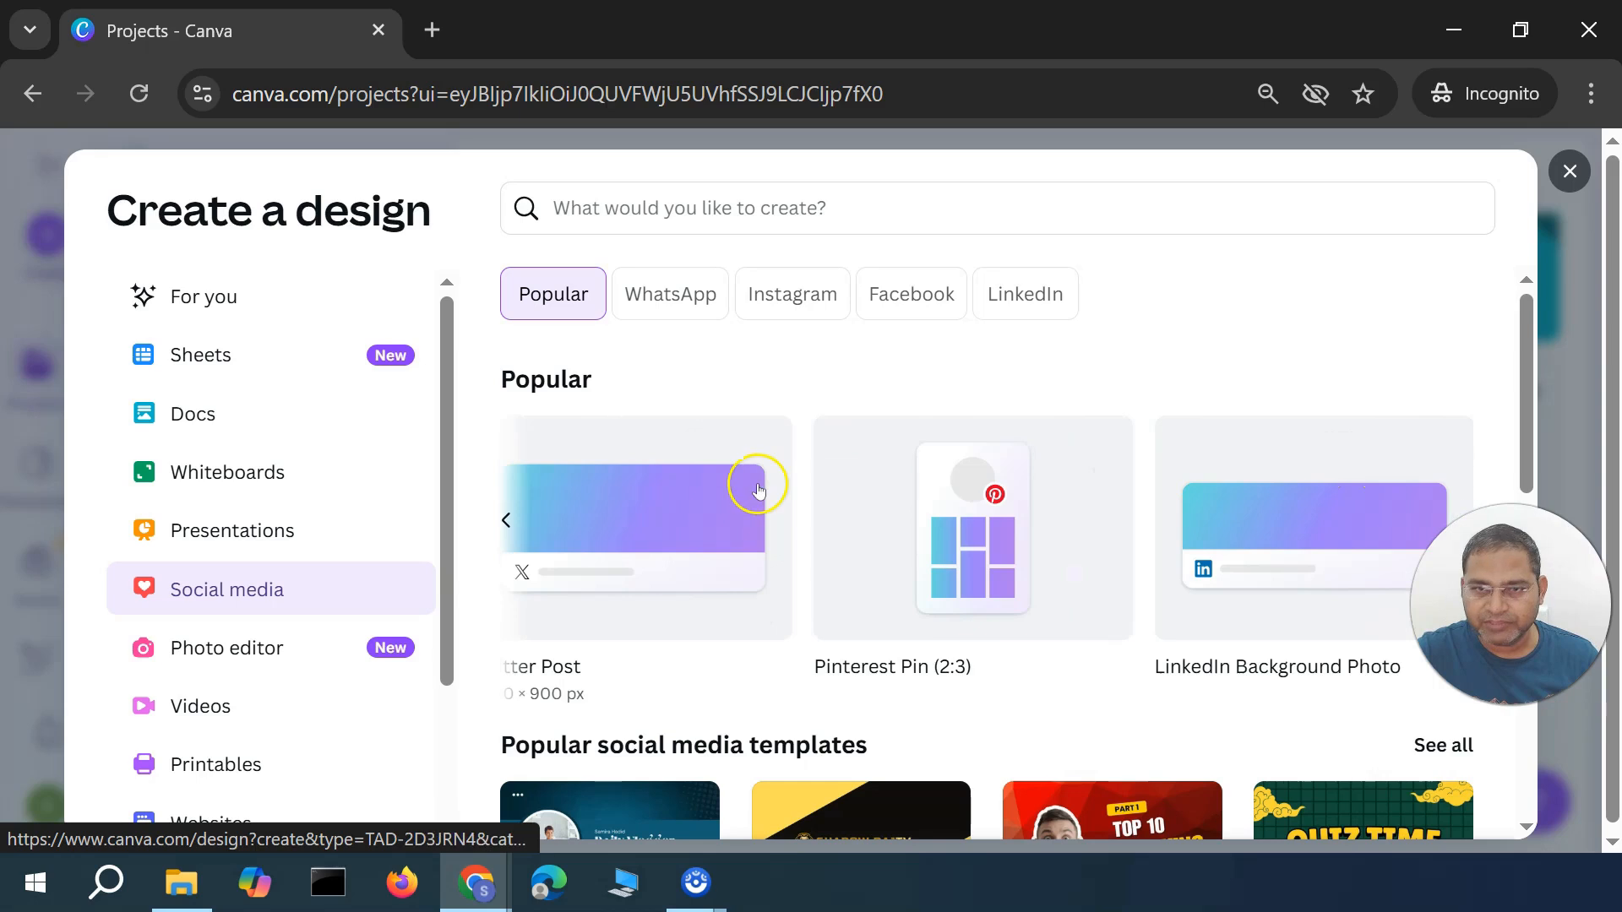
Search the design types for "logo" and create a blank Logo design
left_click(633, 204)
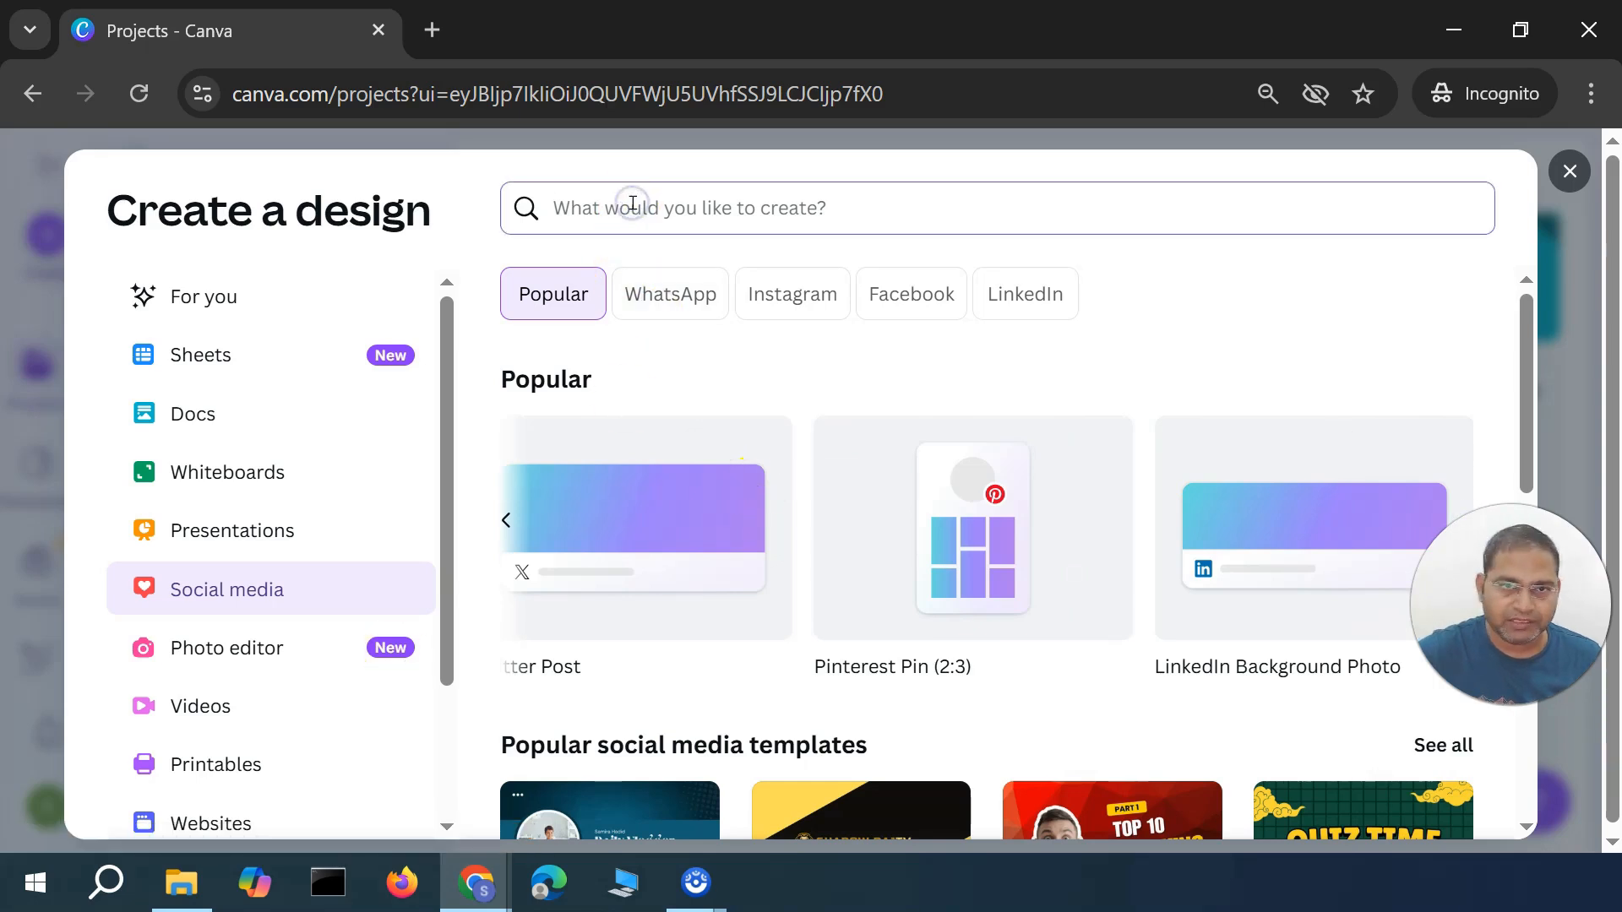
type("logo")
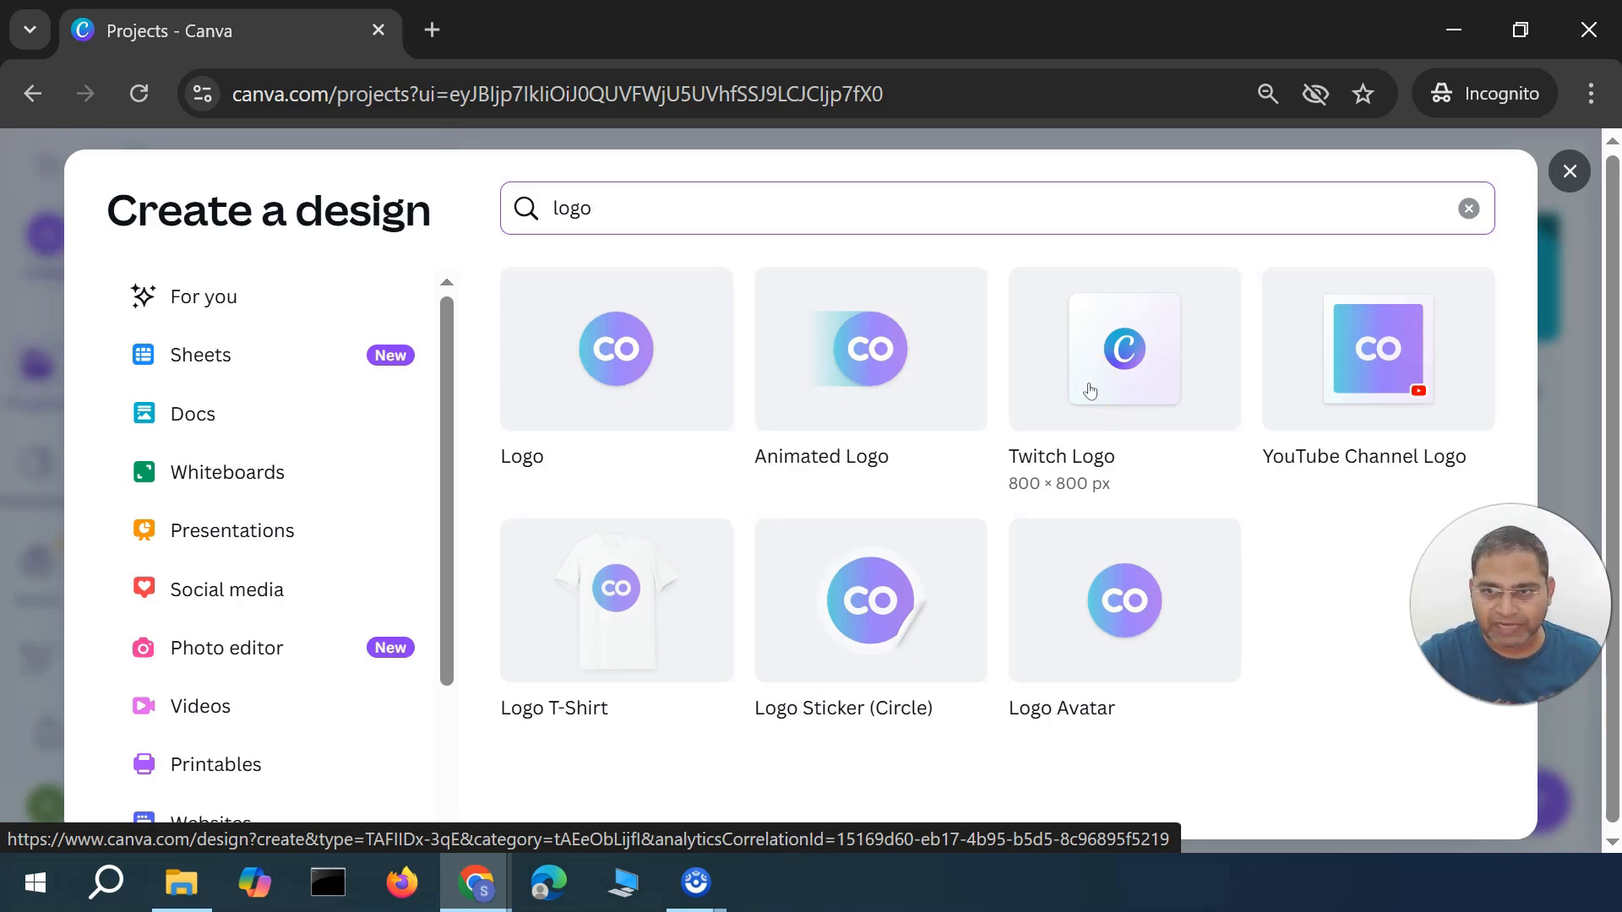
left_click(1422, 363)
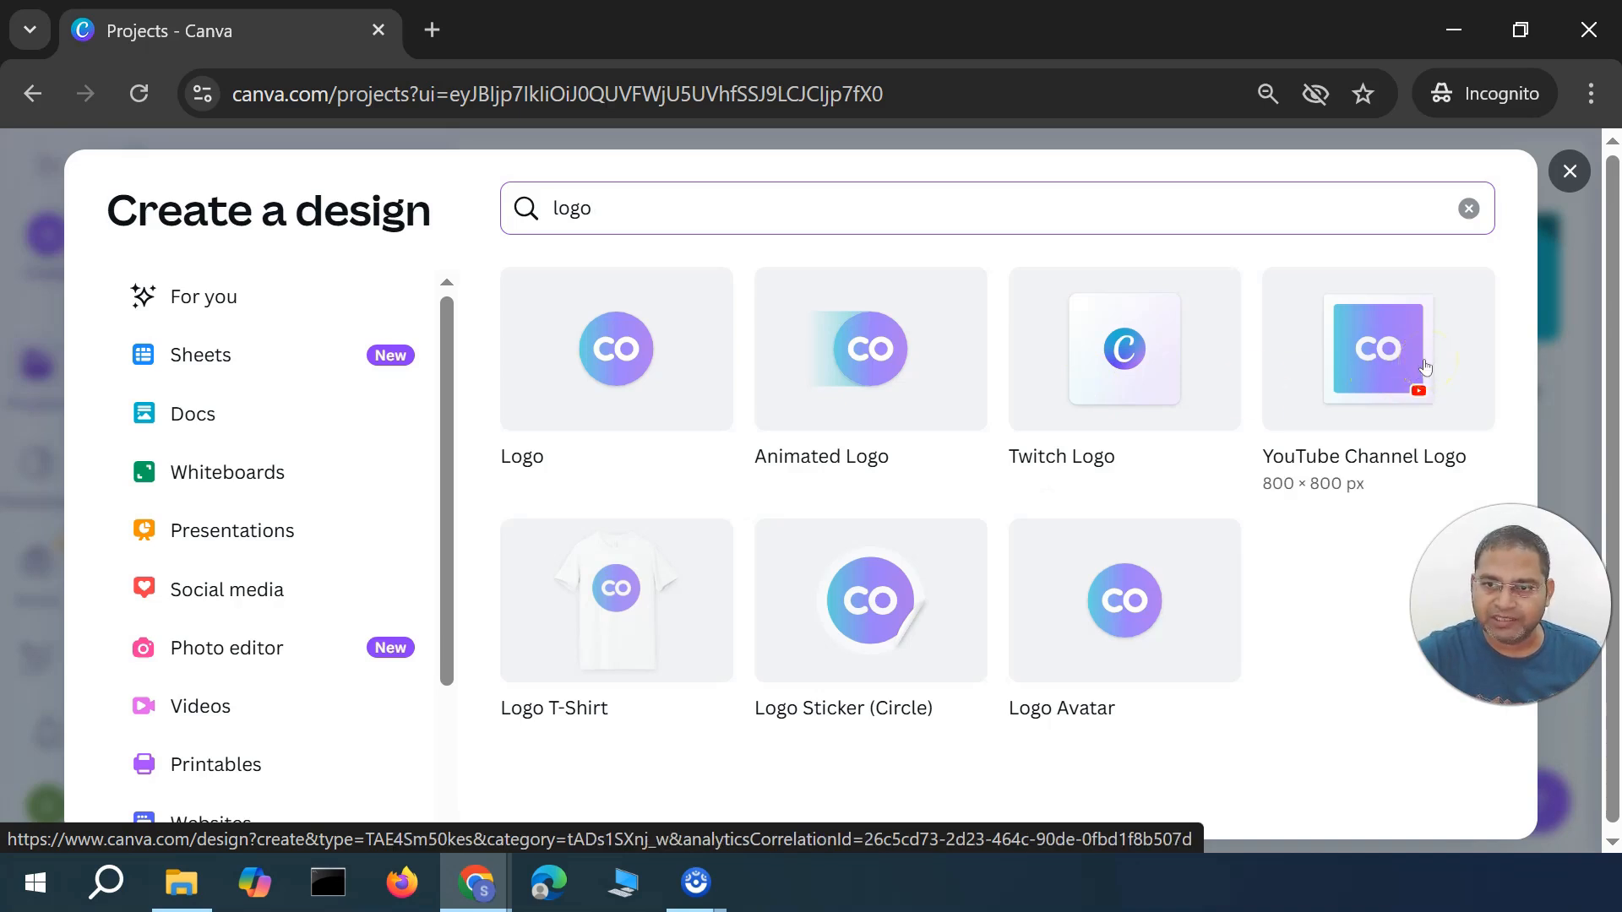
left_click(1354, 363)
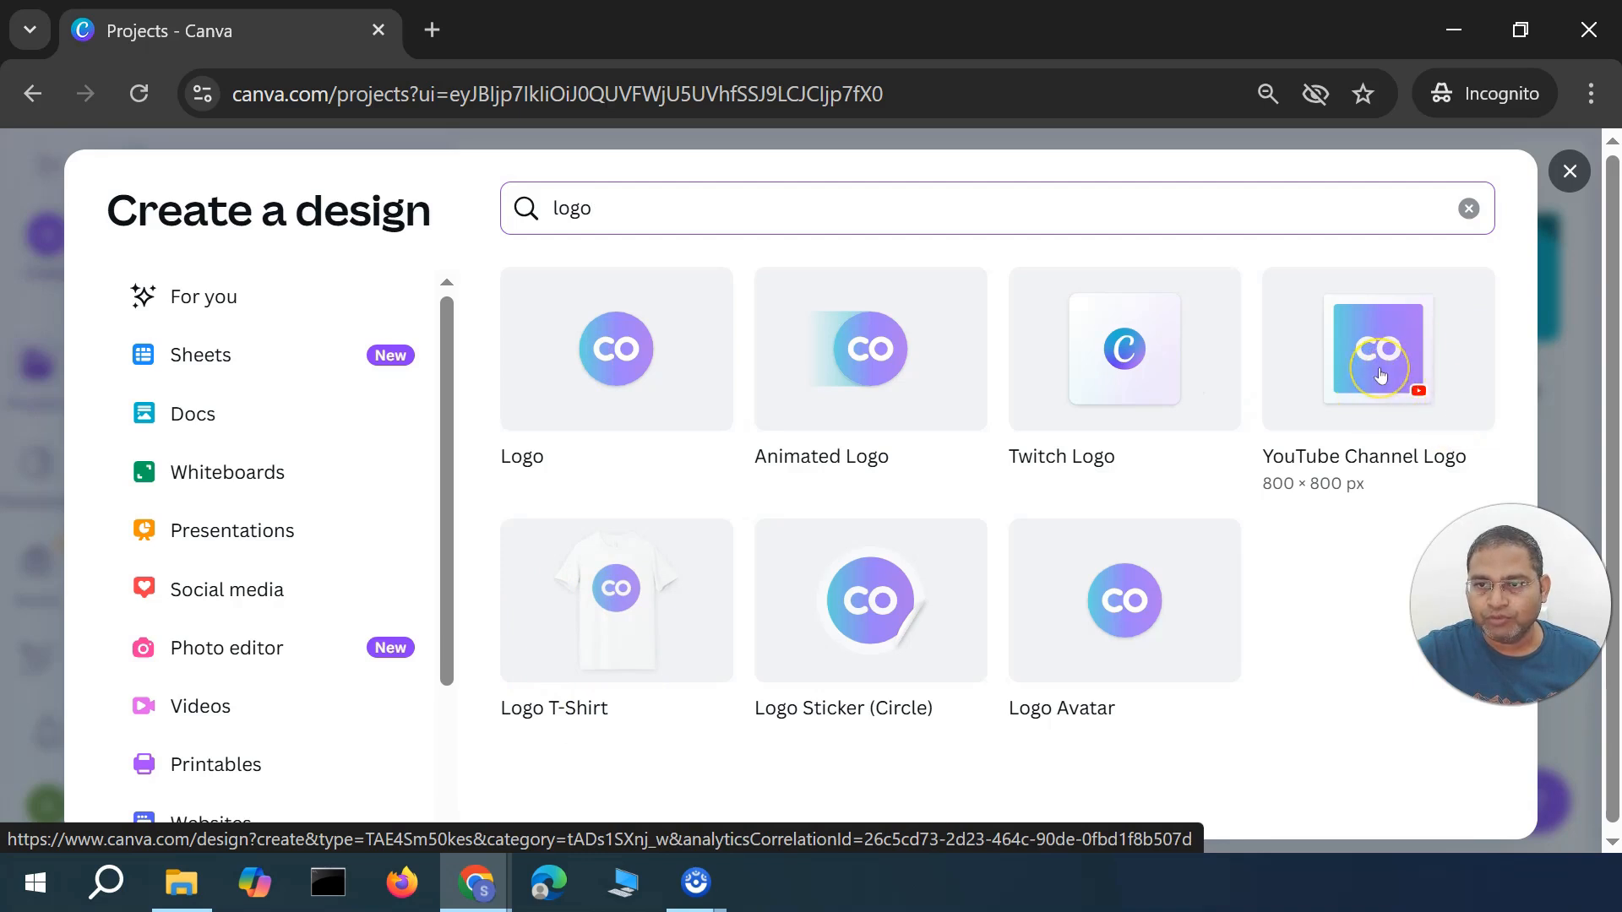
left_click(626, 374)
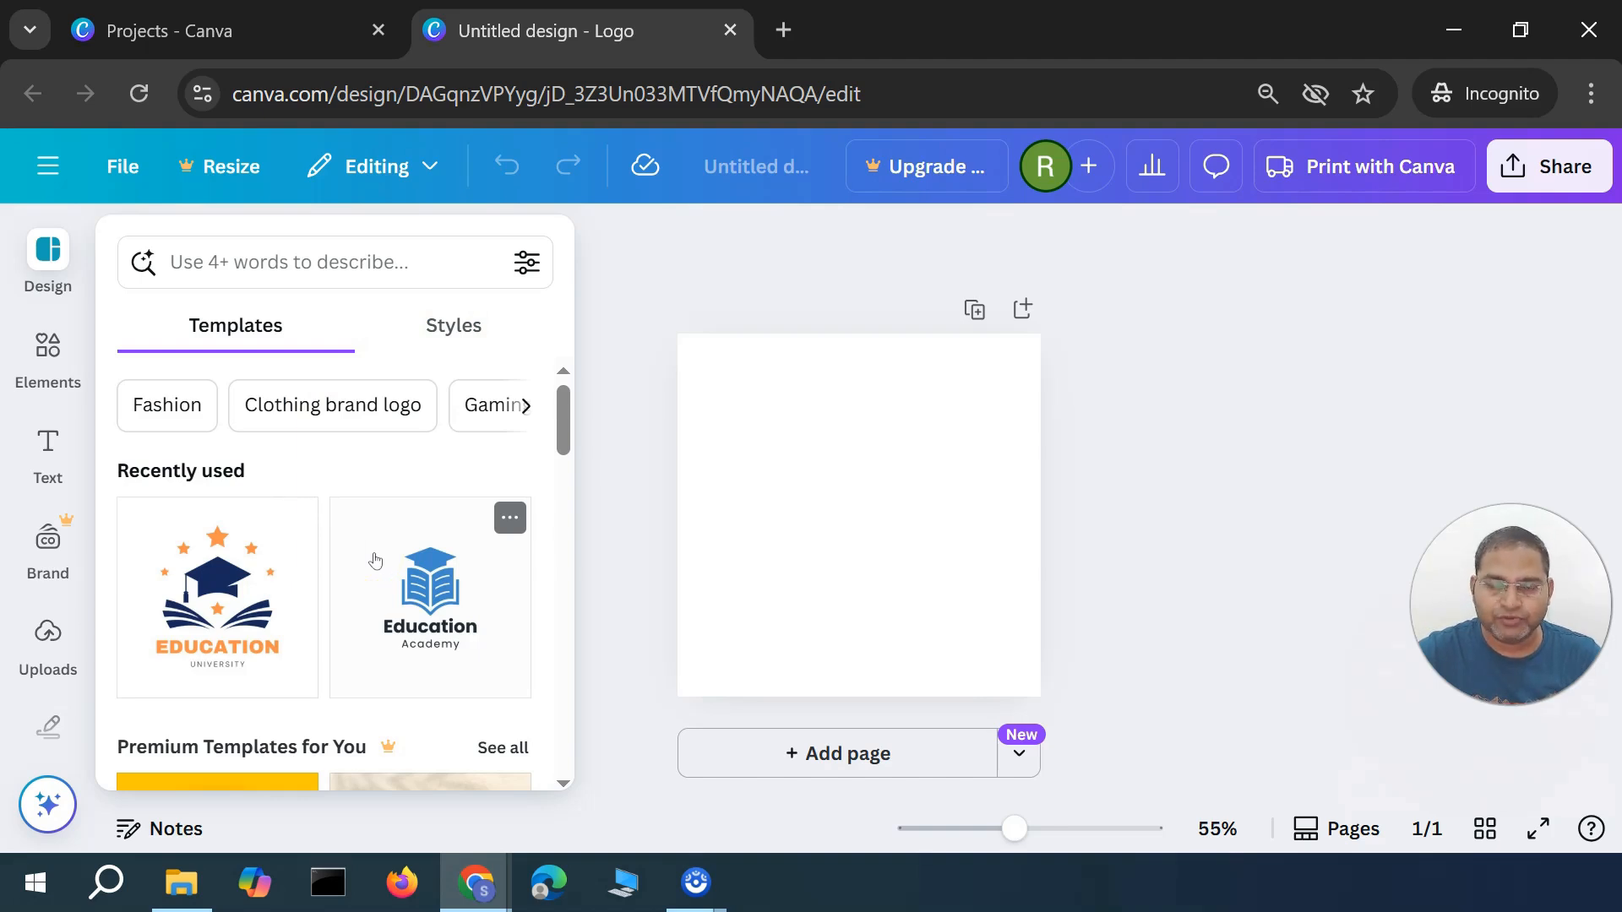
Look through the recently used, premium and general logo templates for the blank design
scroll(304, 620, "down", 5)
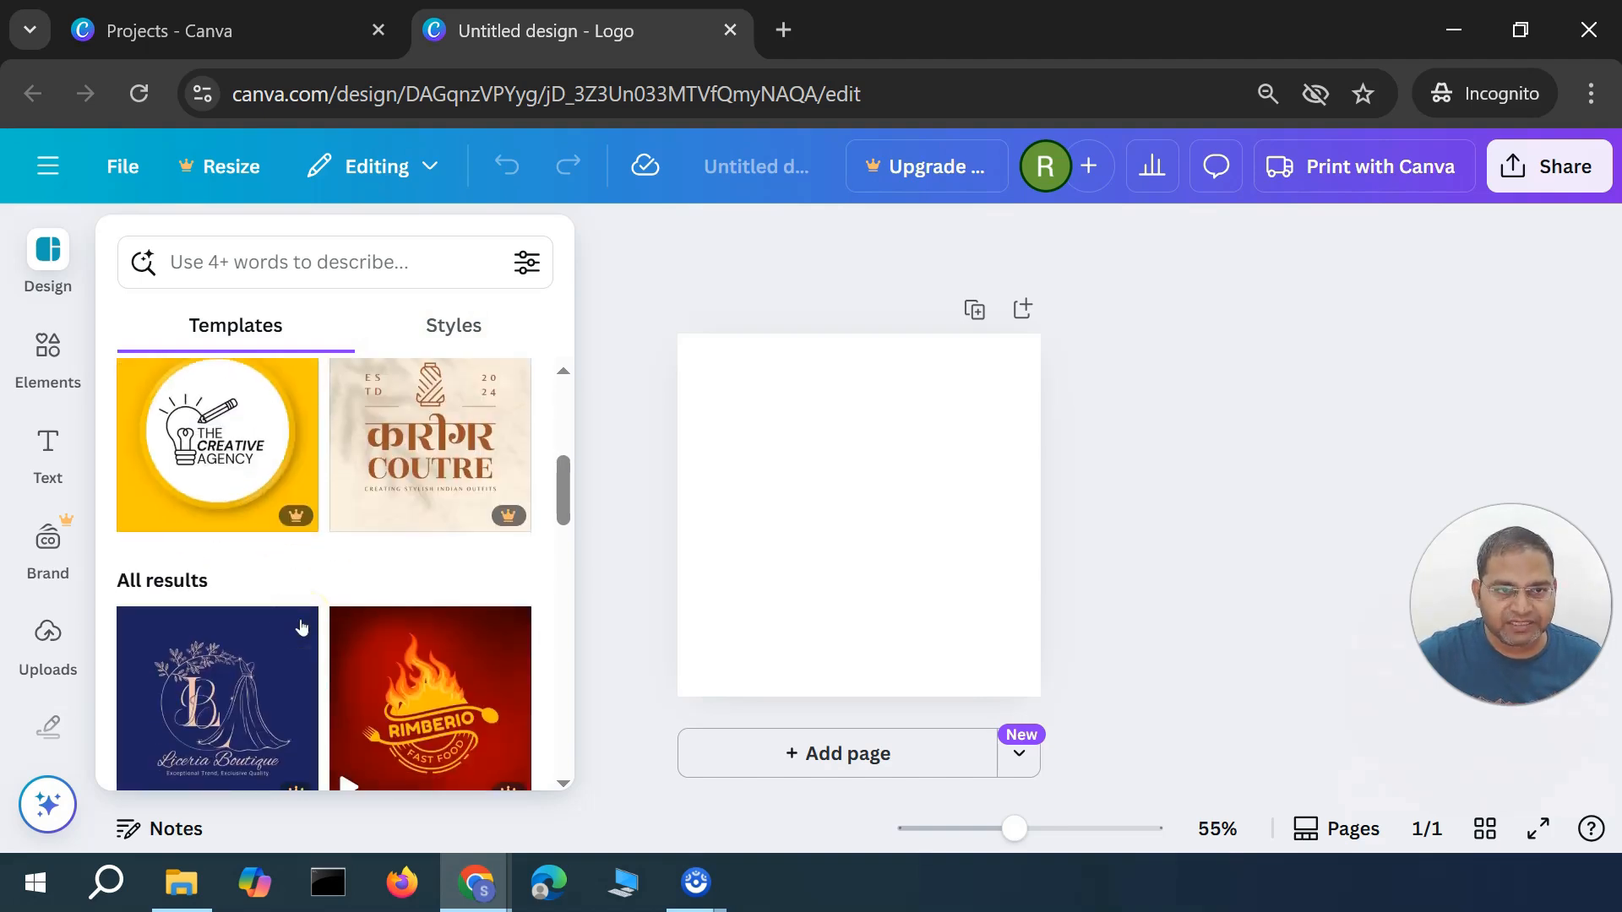
left_click(738, 545)
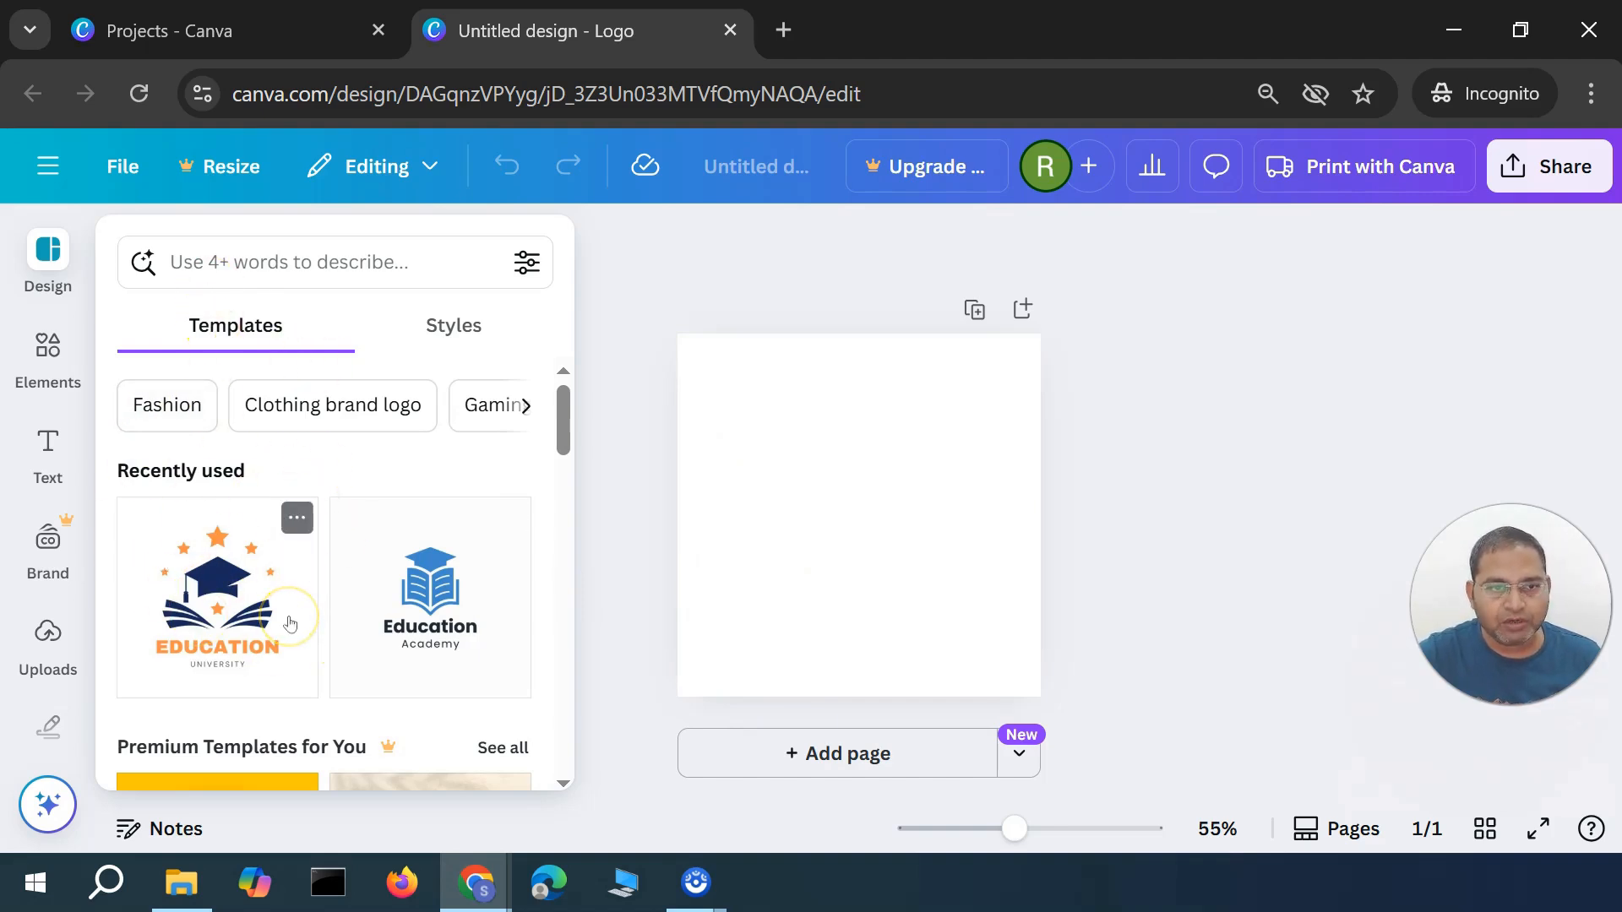
scroll(290, 623, "down", 2)
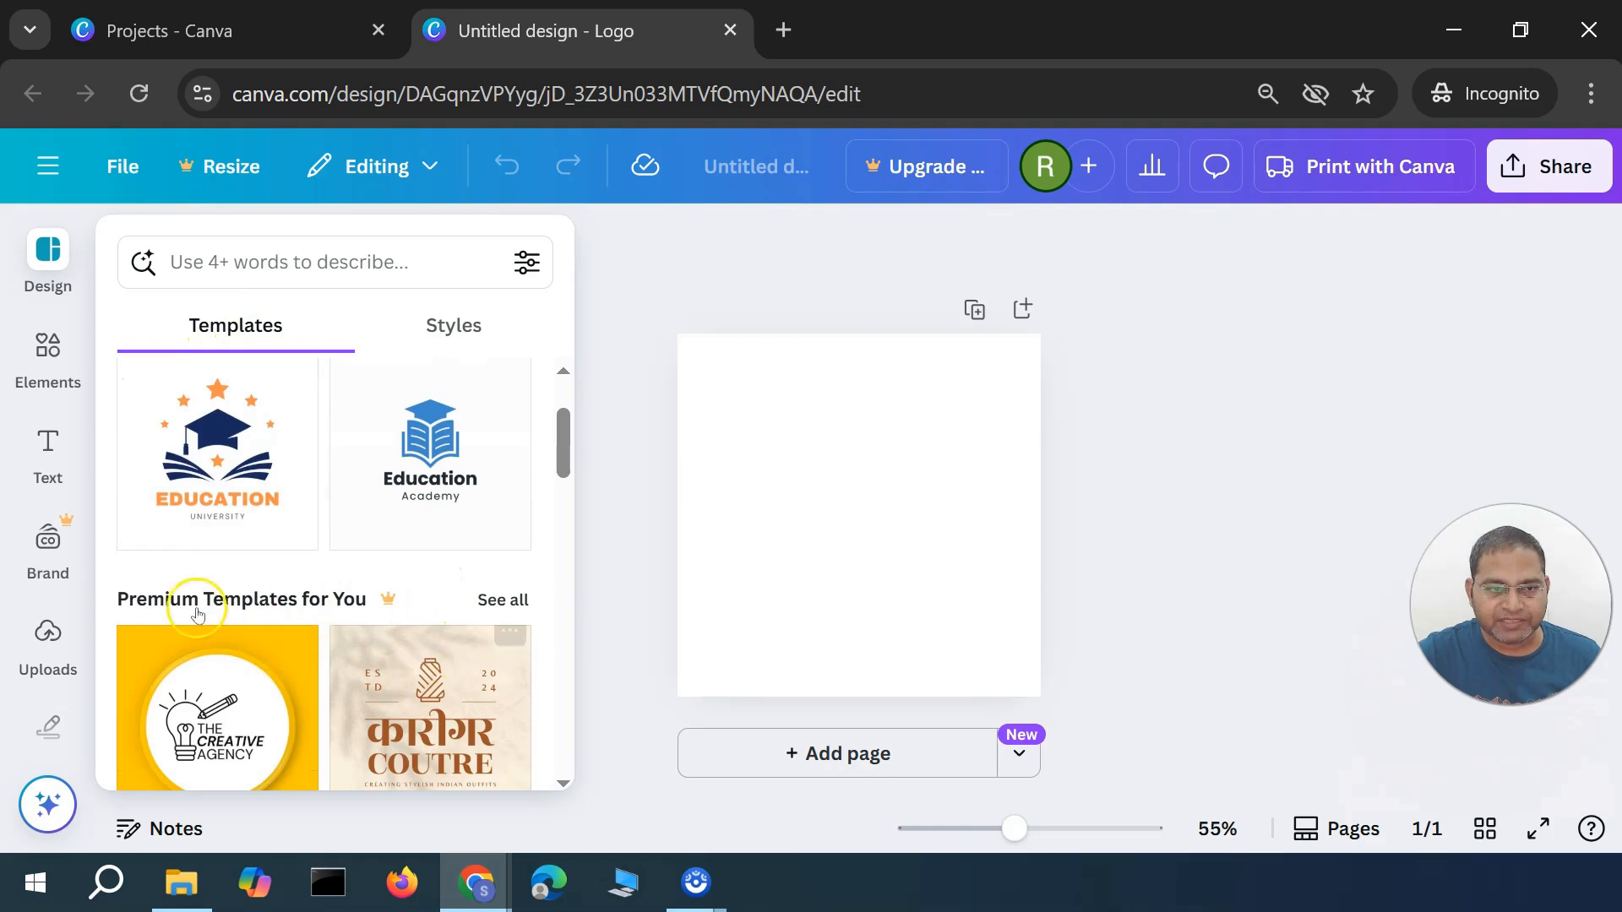
scroll(397, 591, "down", 5)
scroll(388, 589, "up", 2)
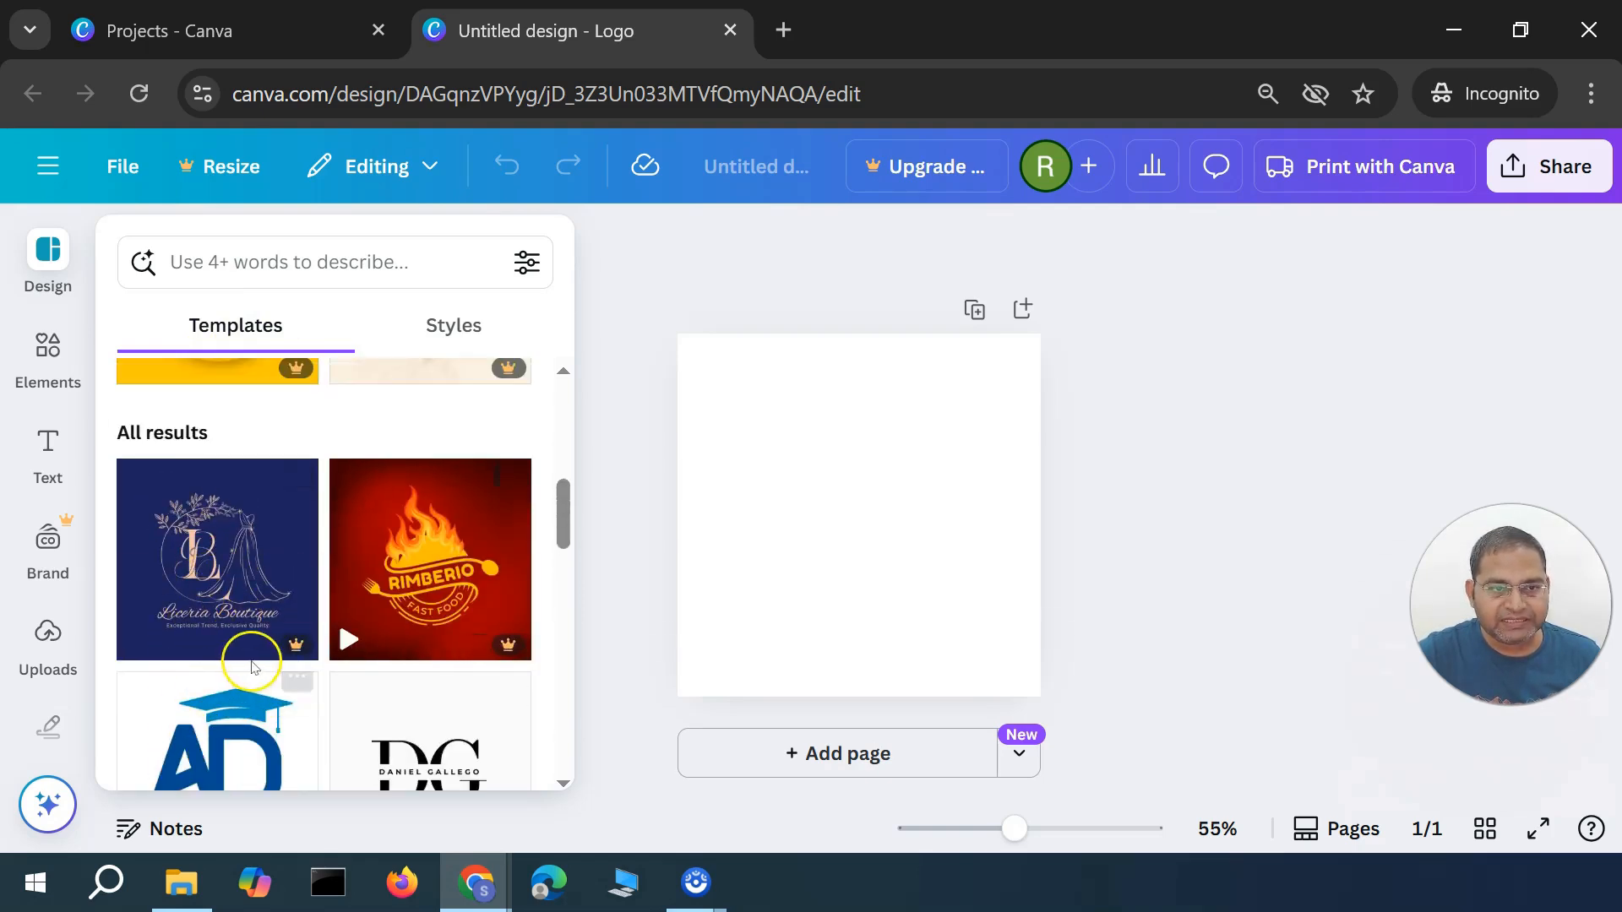
scroll(506, 645, "down", 2)
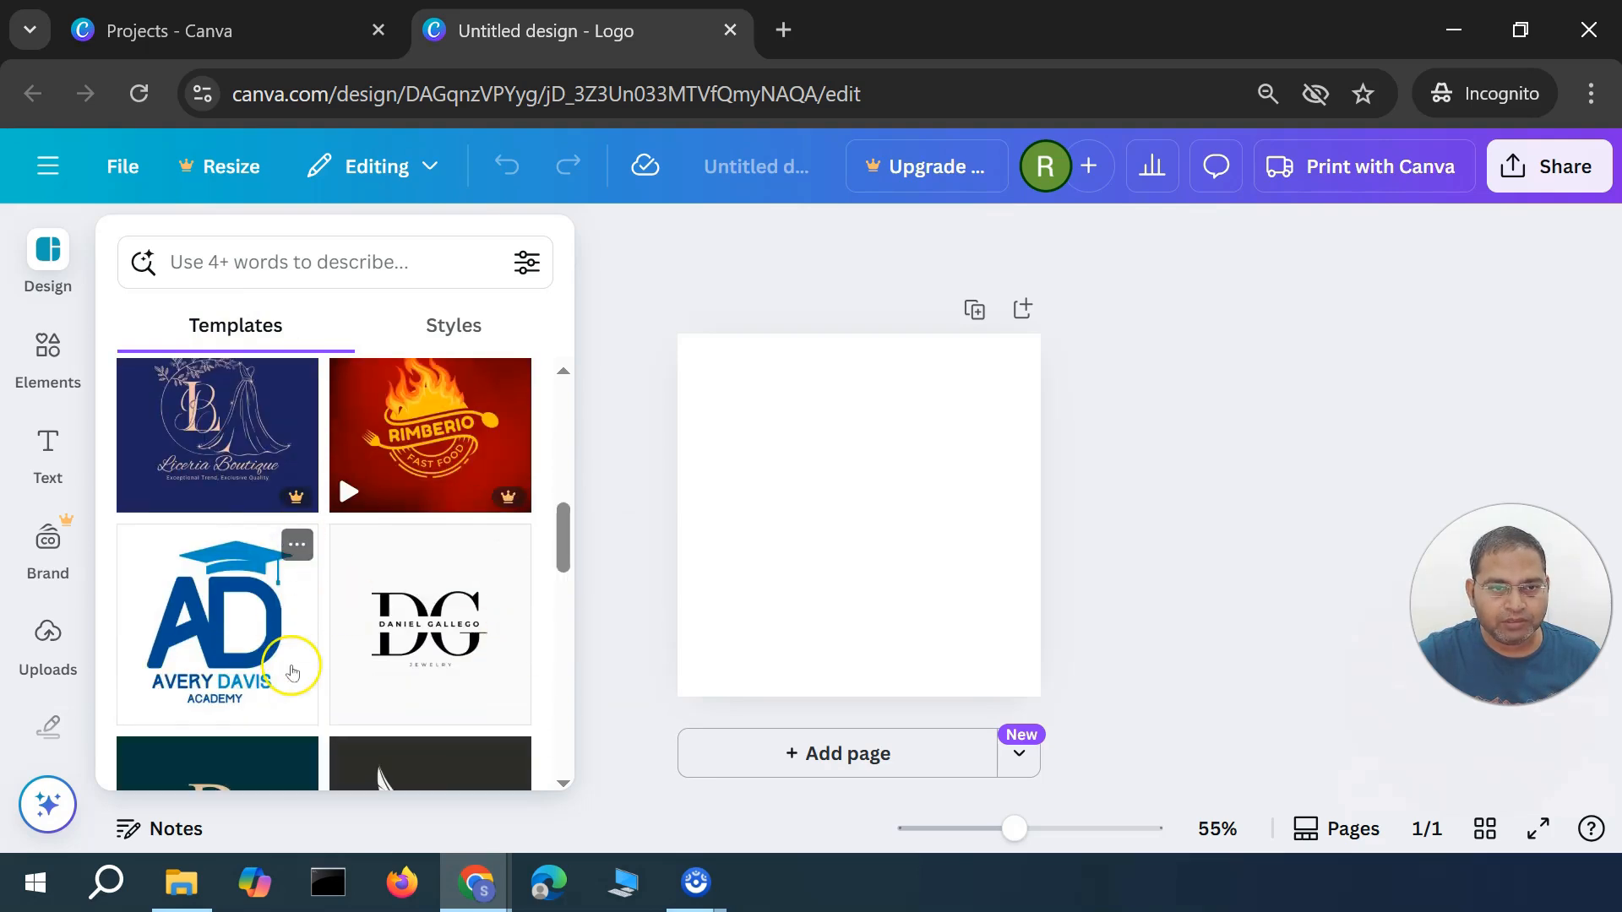
scroll(292, 672, "down", 2)
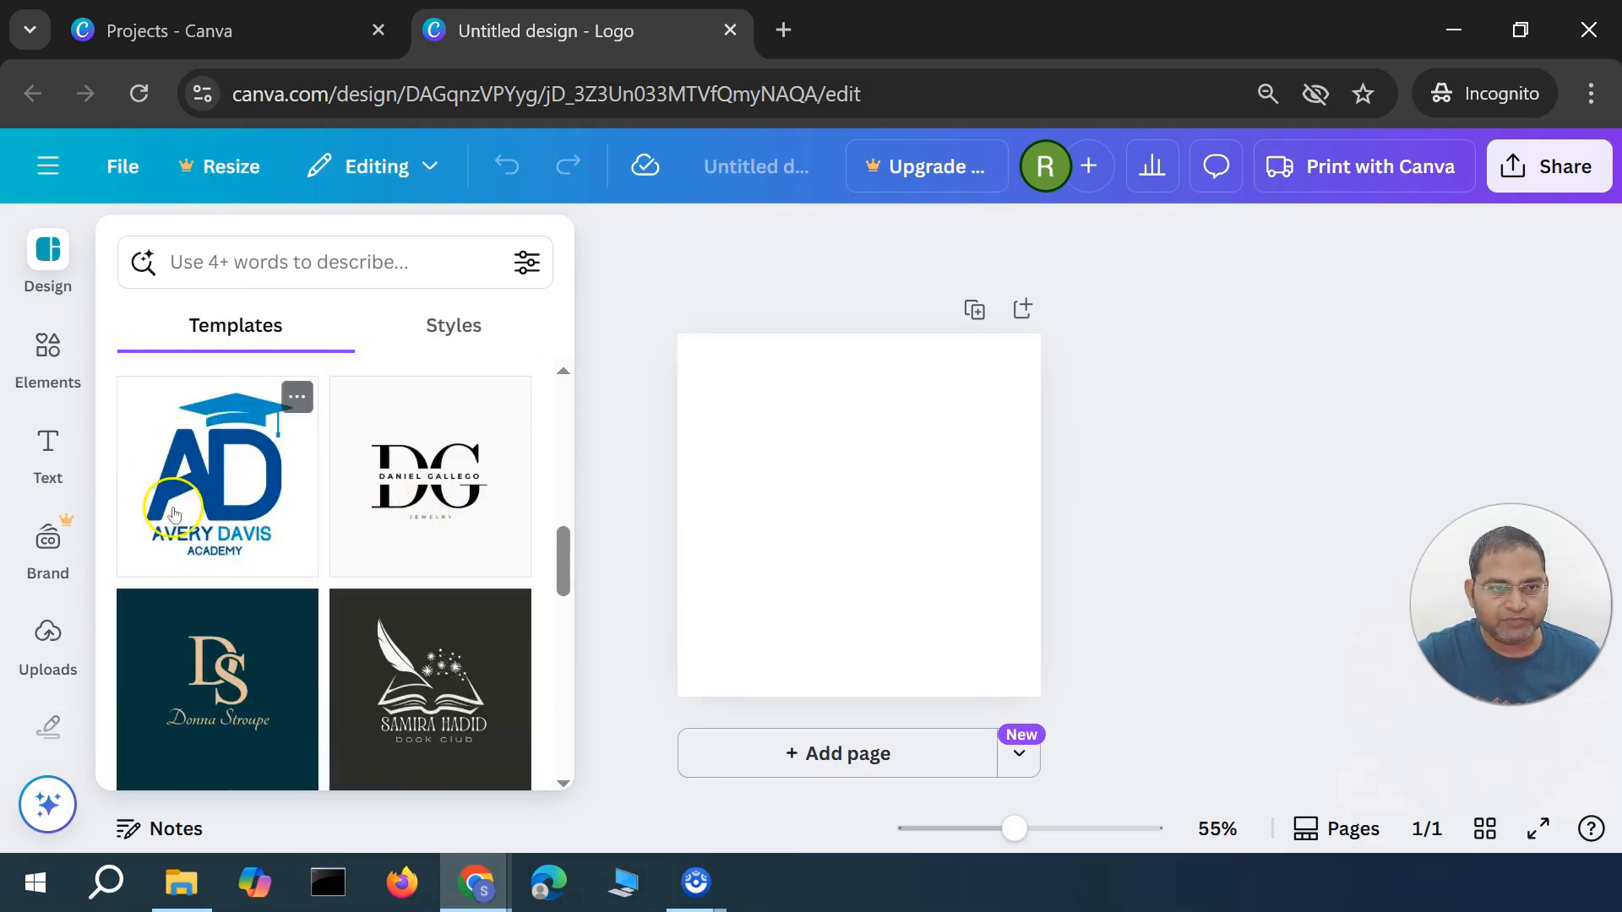
scroll(265, 600, "down", 6)
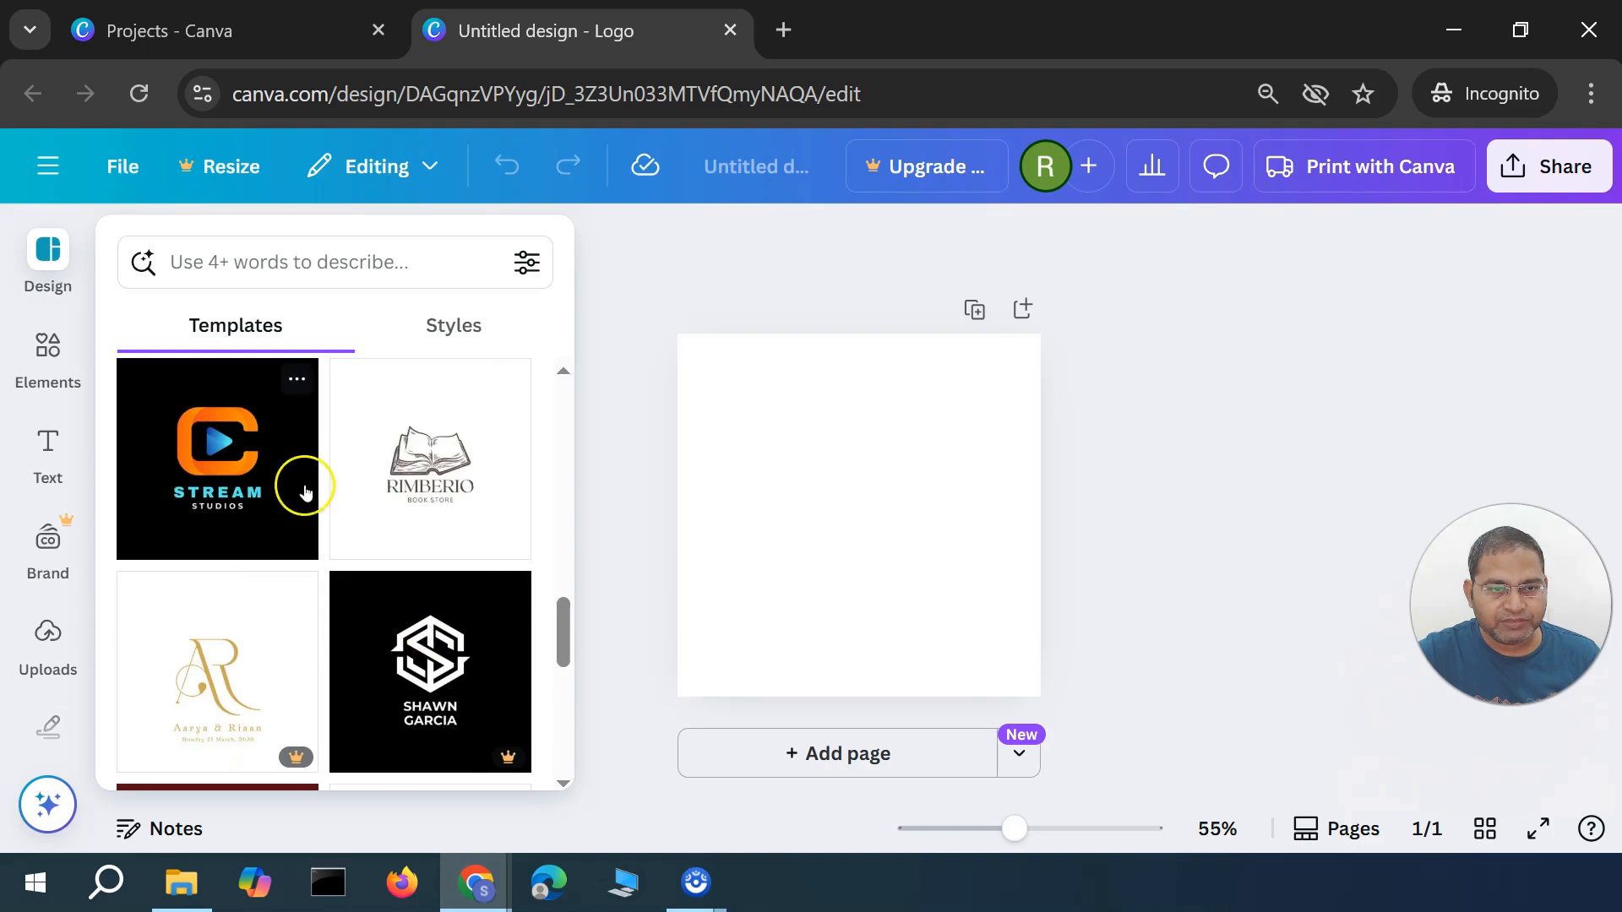
scroll(242, 616, "down", 2)
scroll(410, 676, "down", 4)
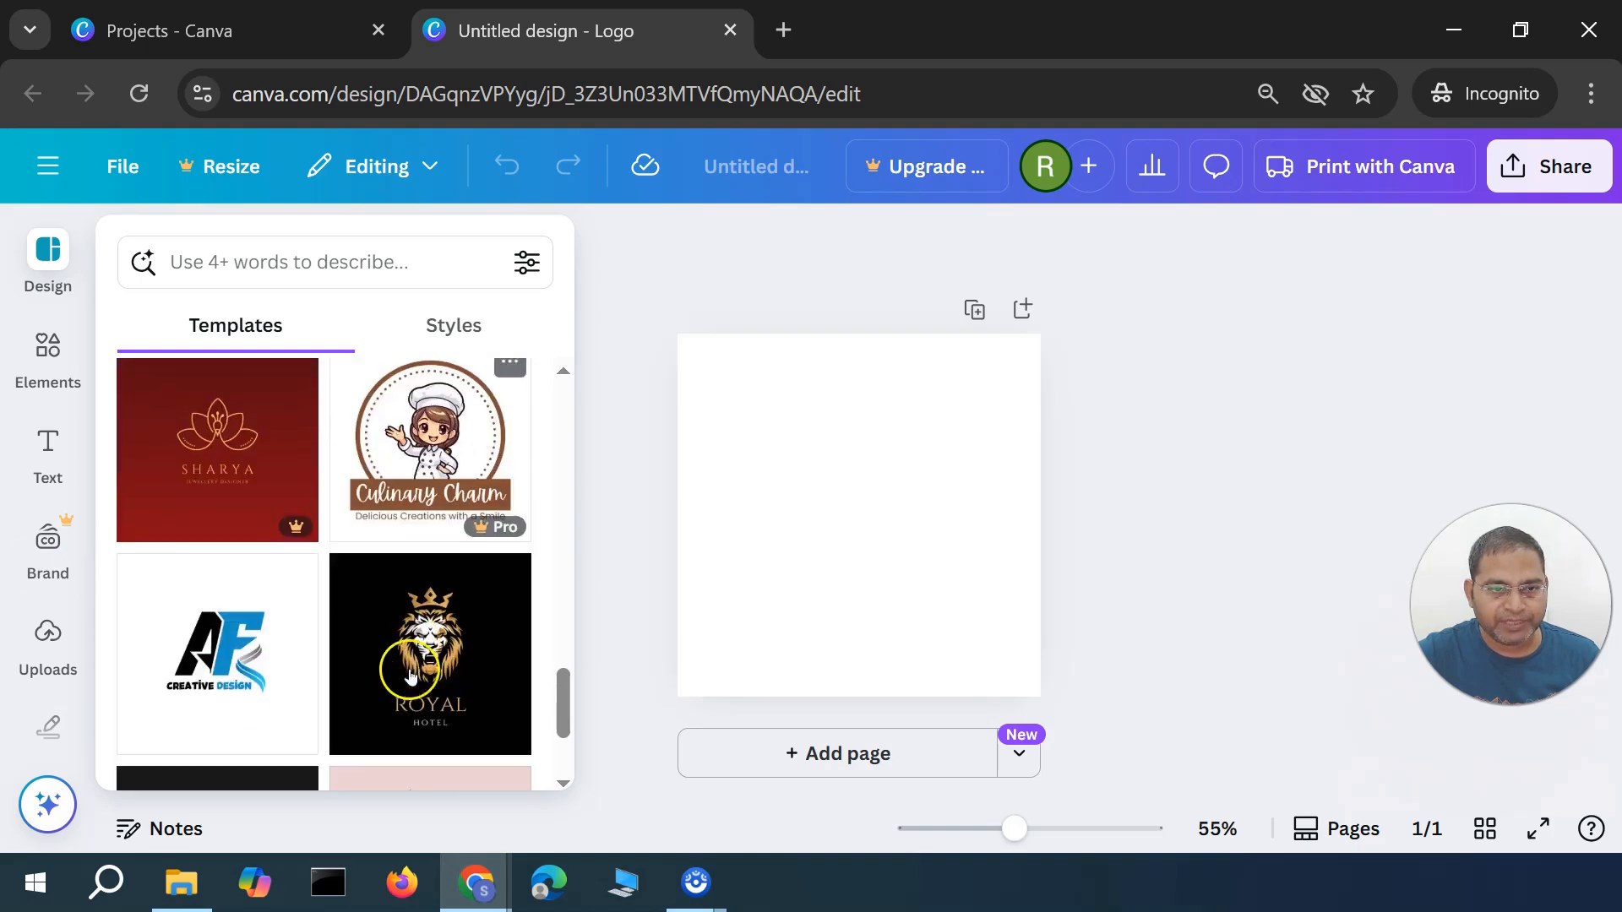
scroll(507, 642, "down", 2)
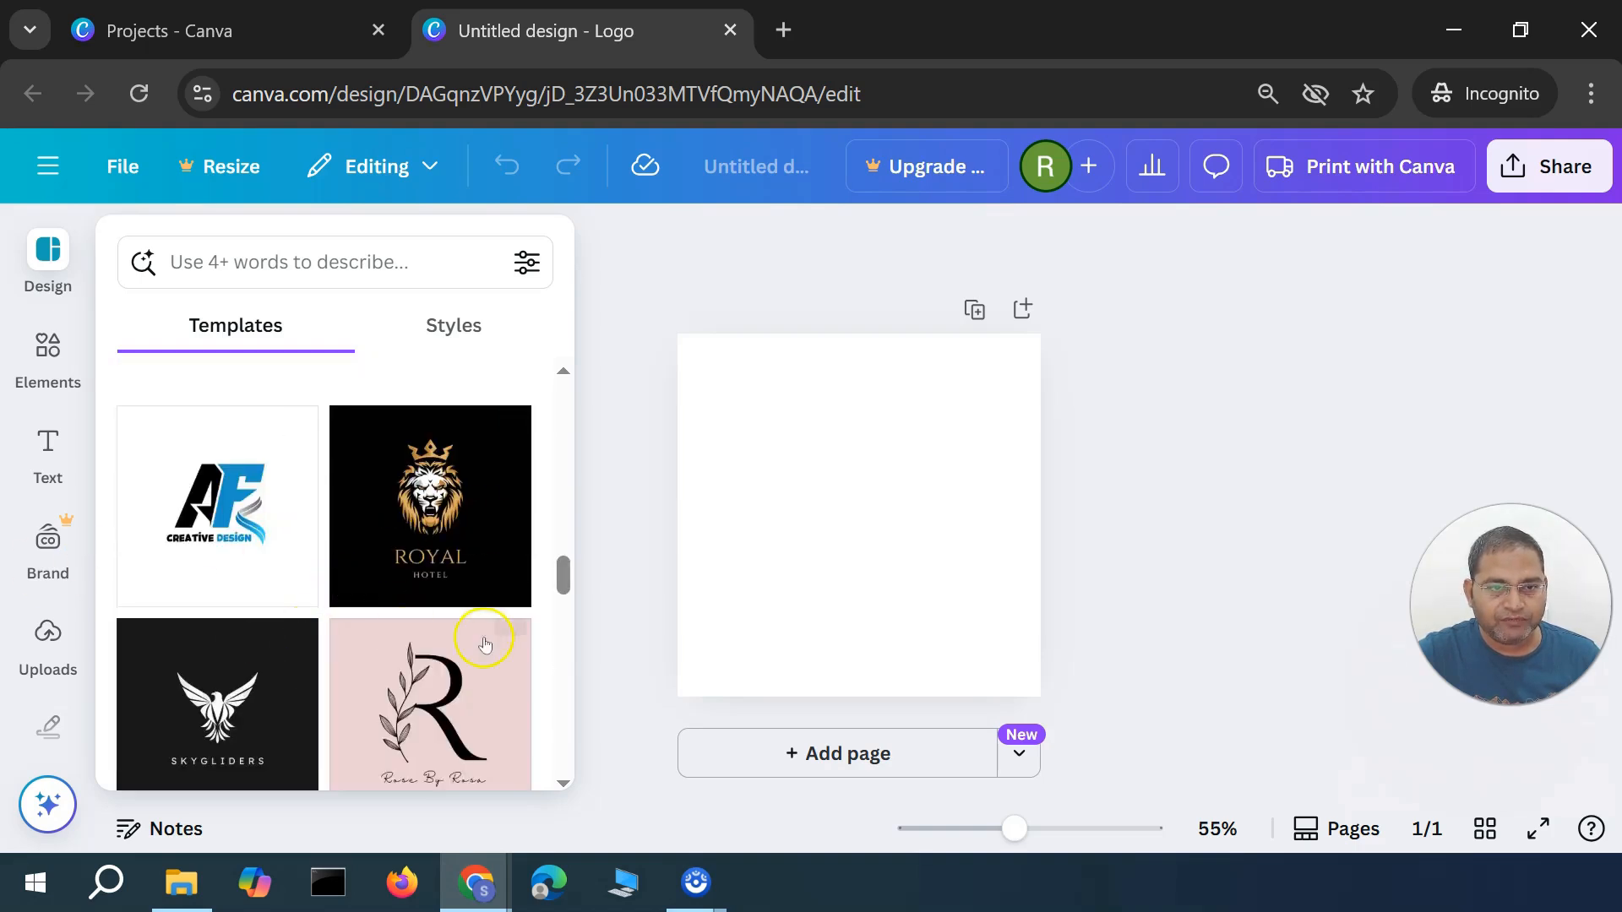
scroll(372, 634, "down", 3)
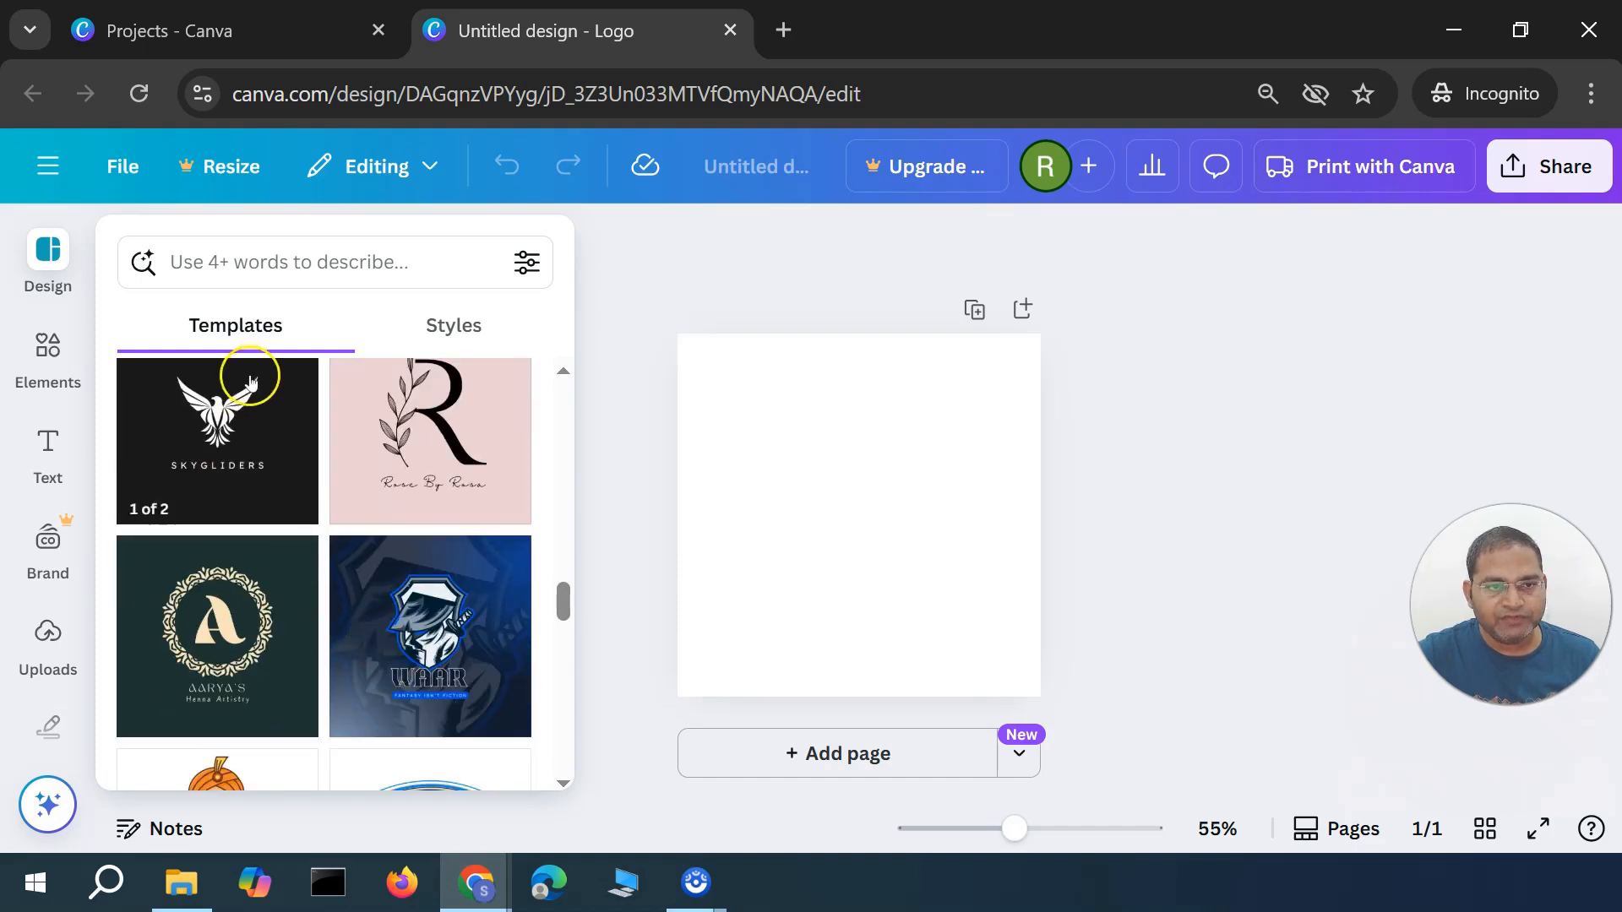
scroll(410, 655, "down", 2)
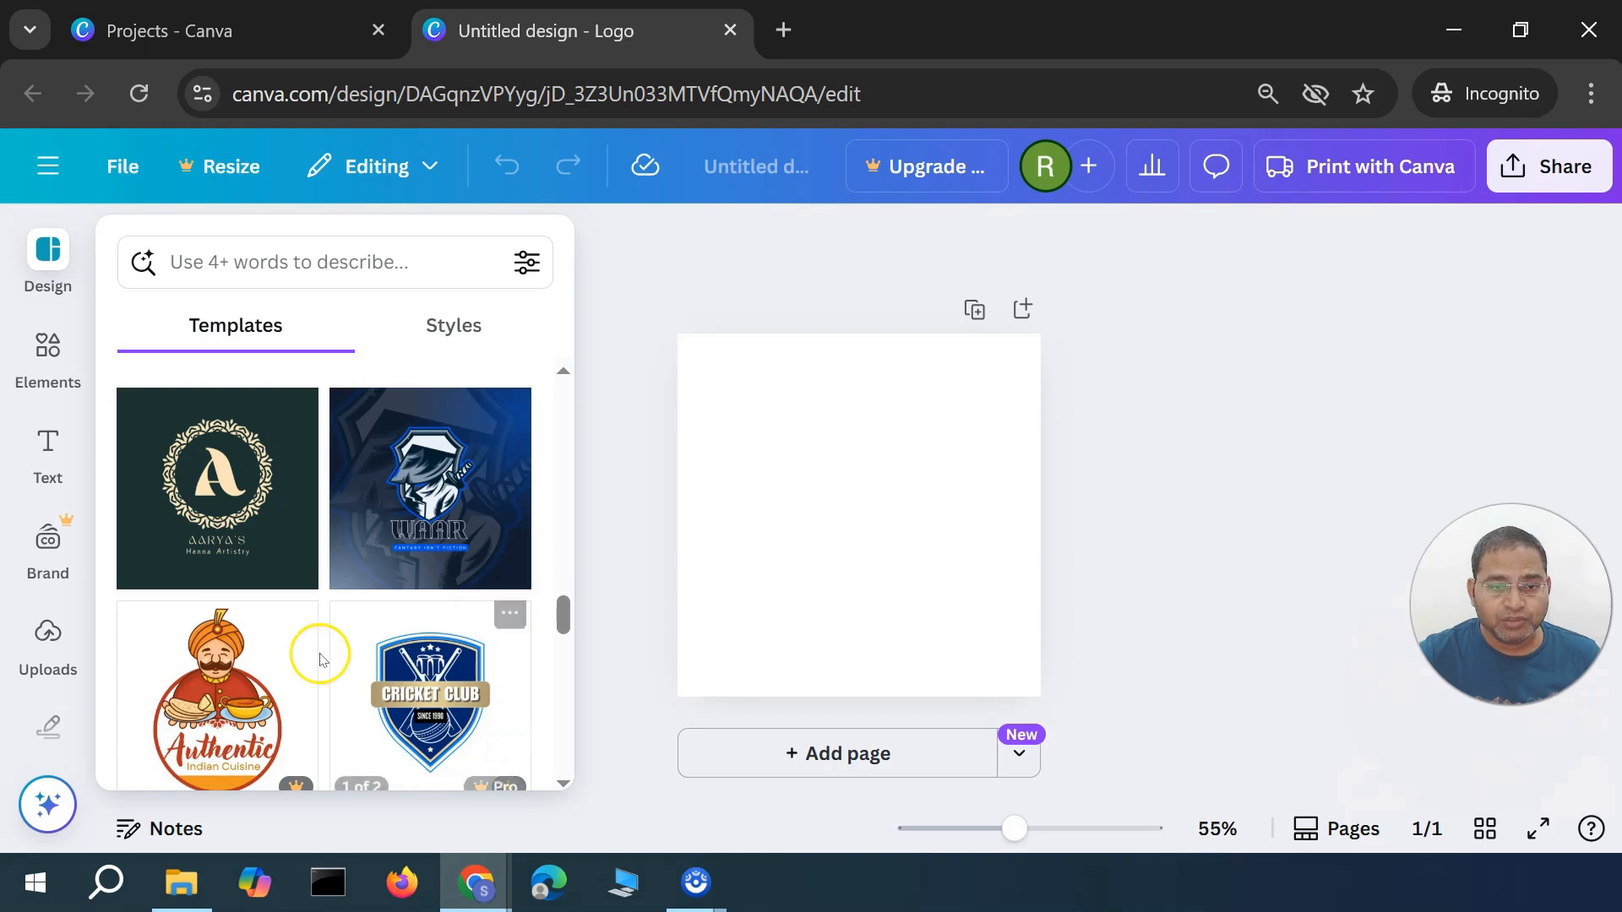
scroll(320, 659, "down", 2)
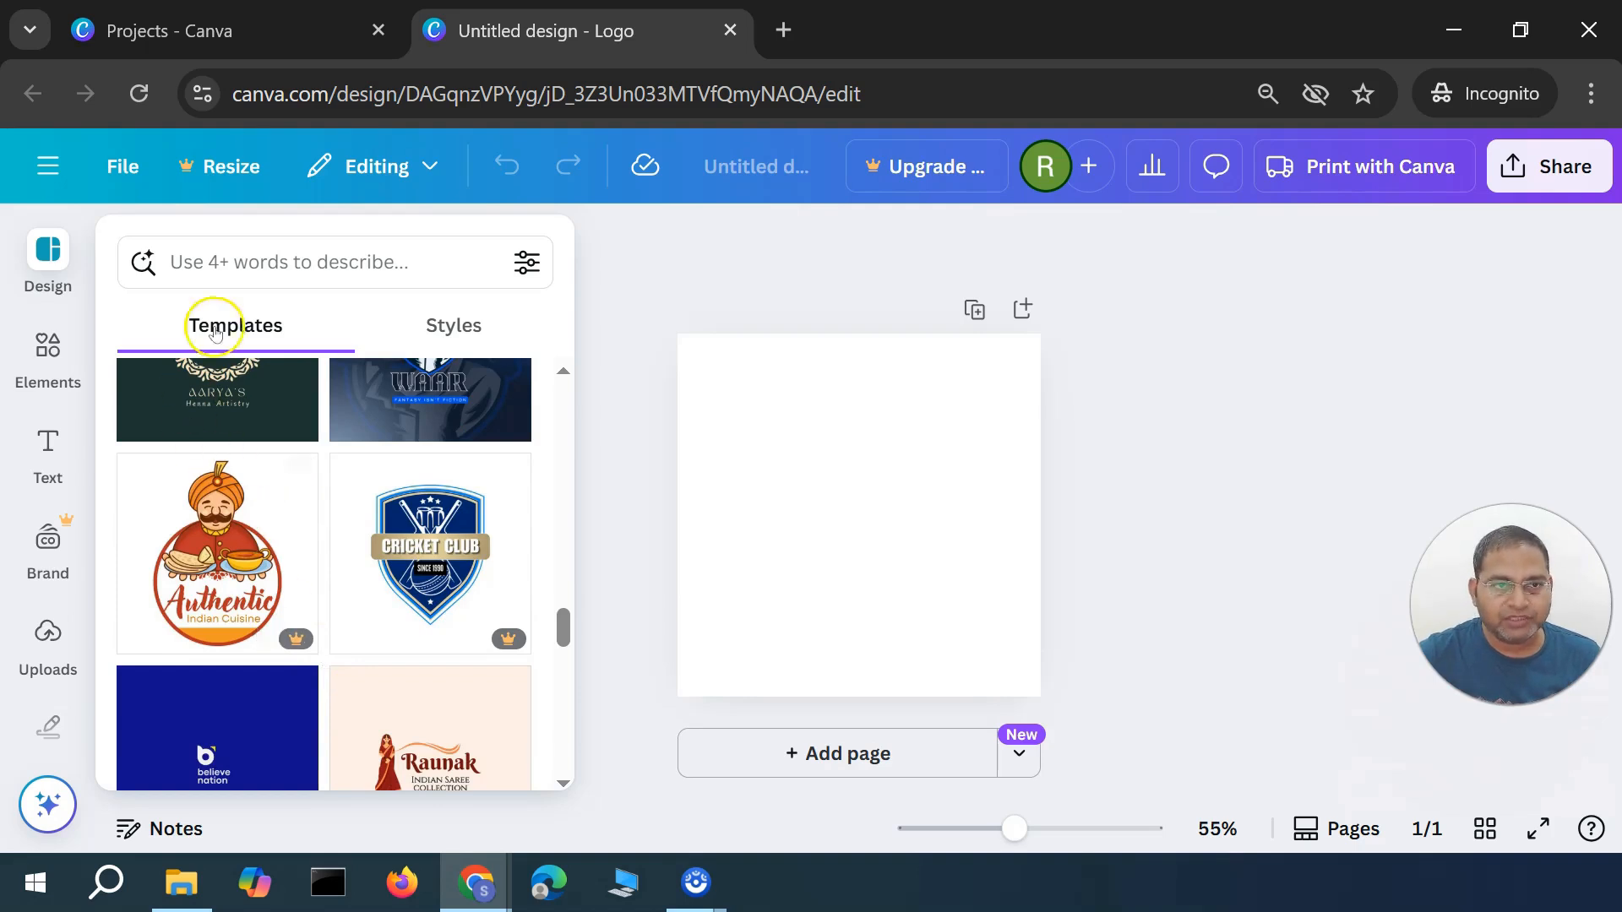
Search the logo templates for "education", then for "hotel", and look through the hotel designs
left_click(254, 256)
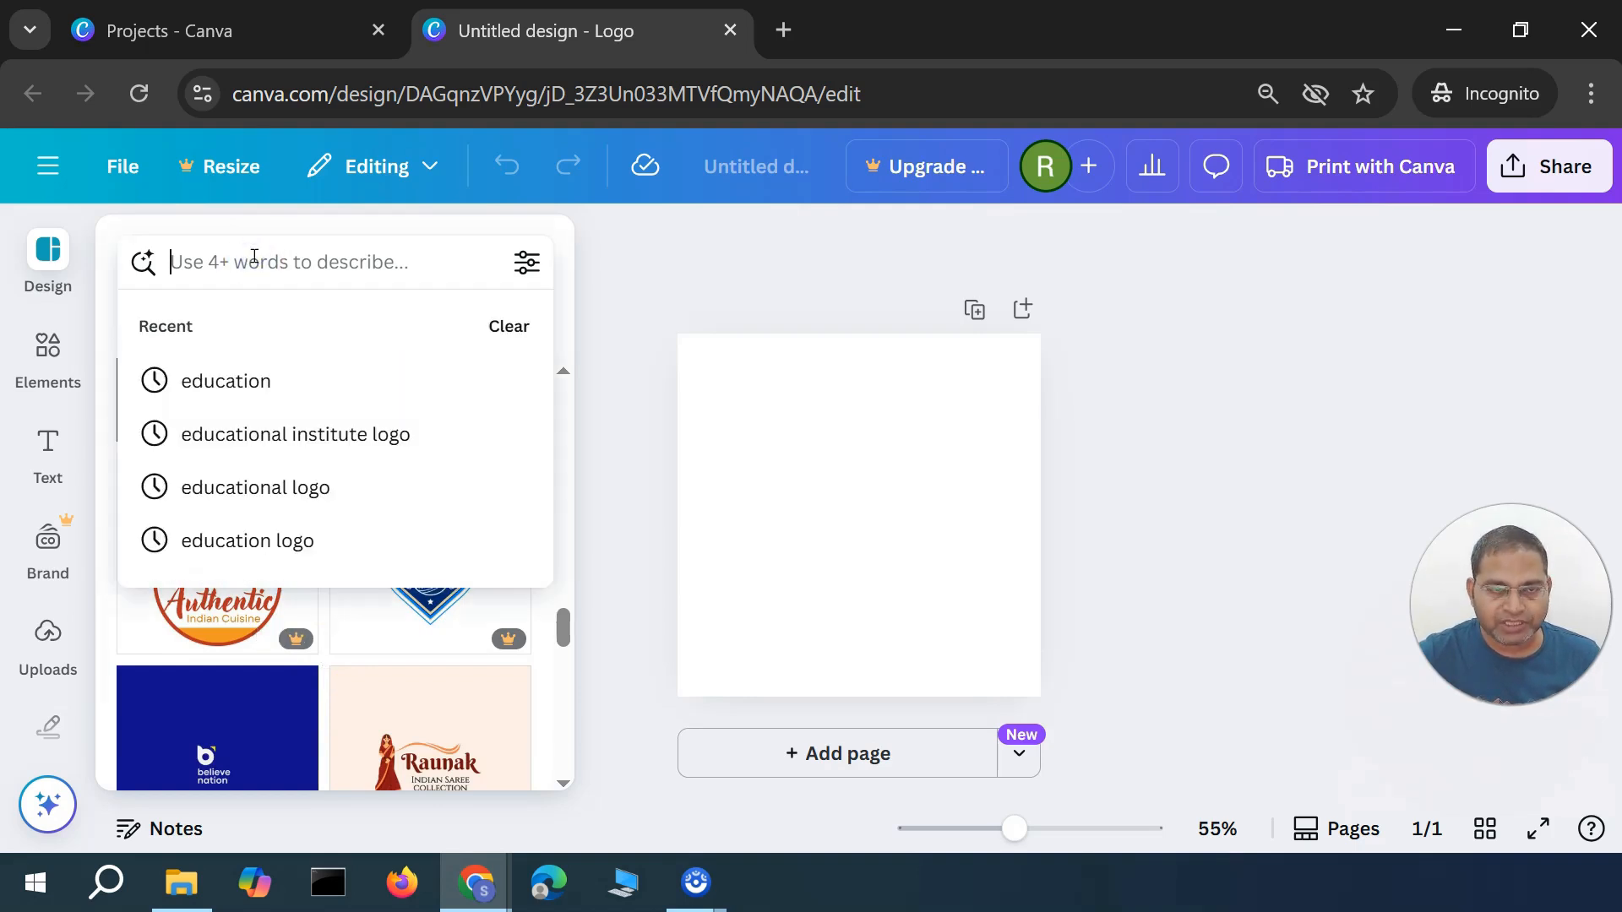
left_click(243, 379)
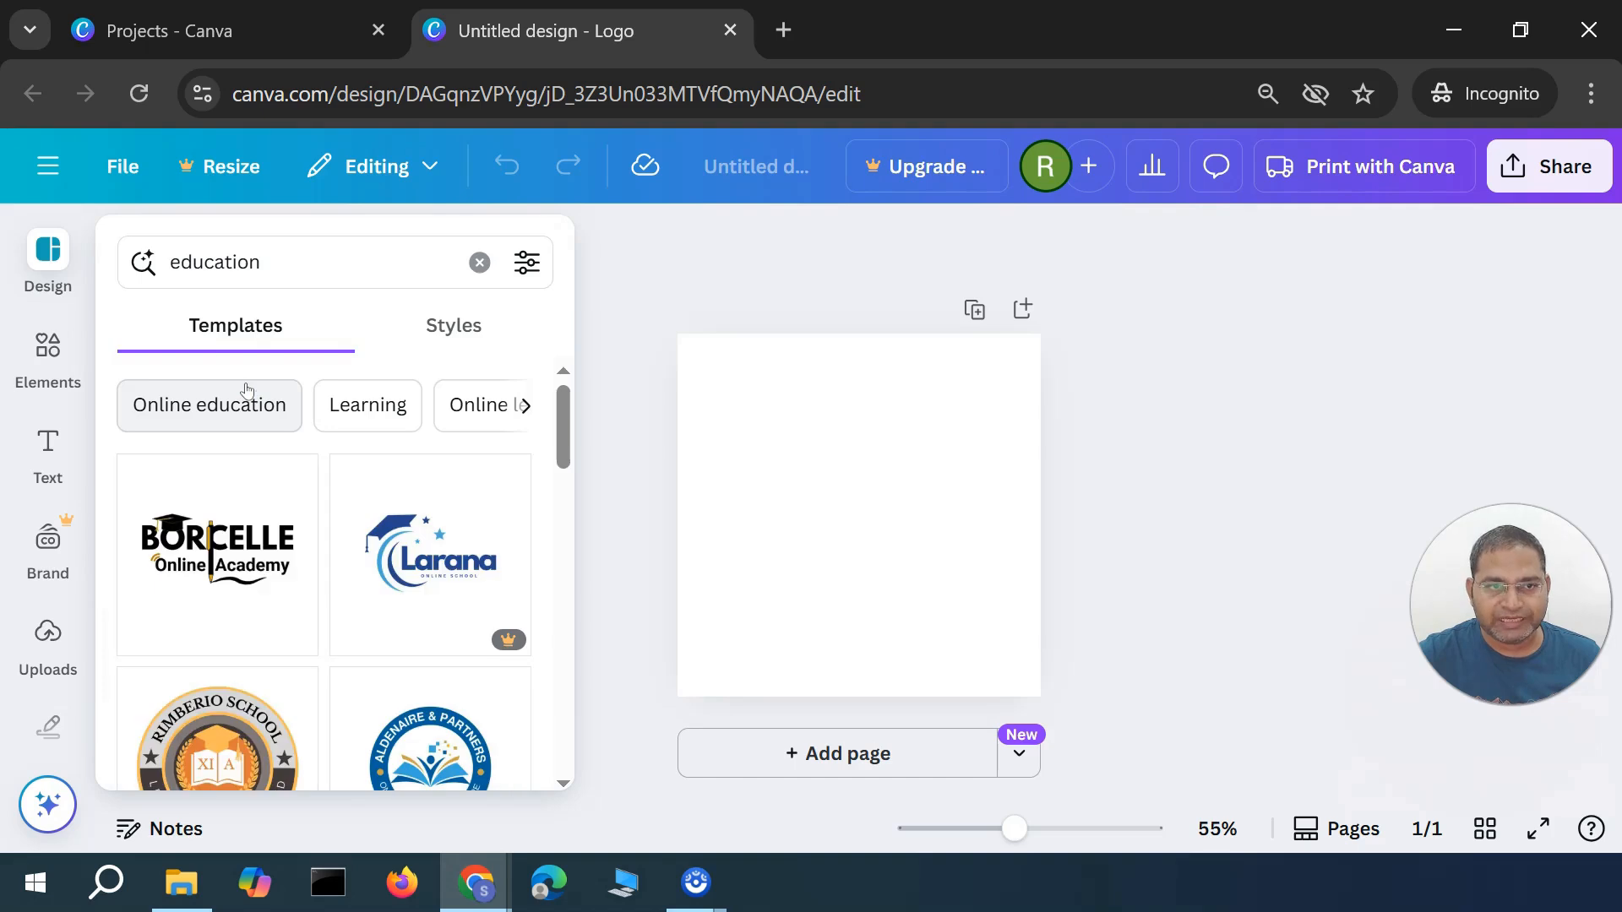
left_click(479, 262)
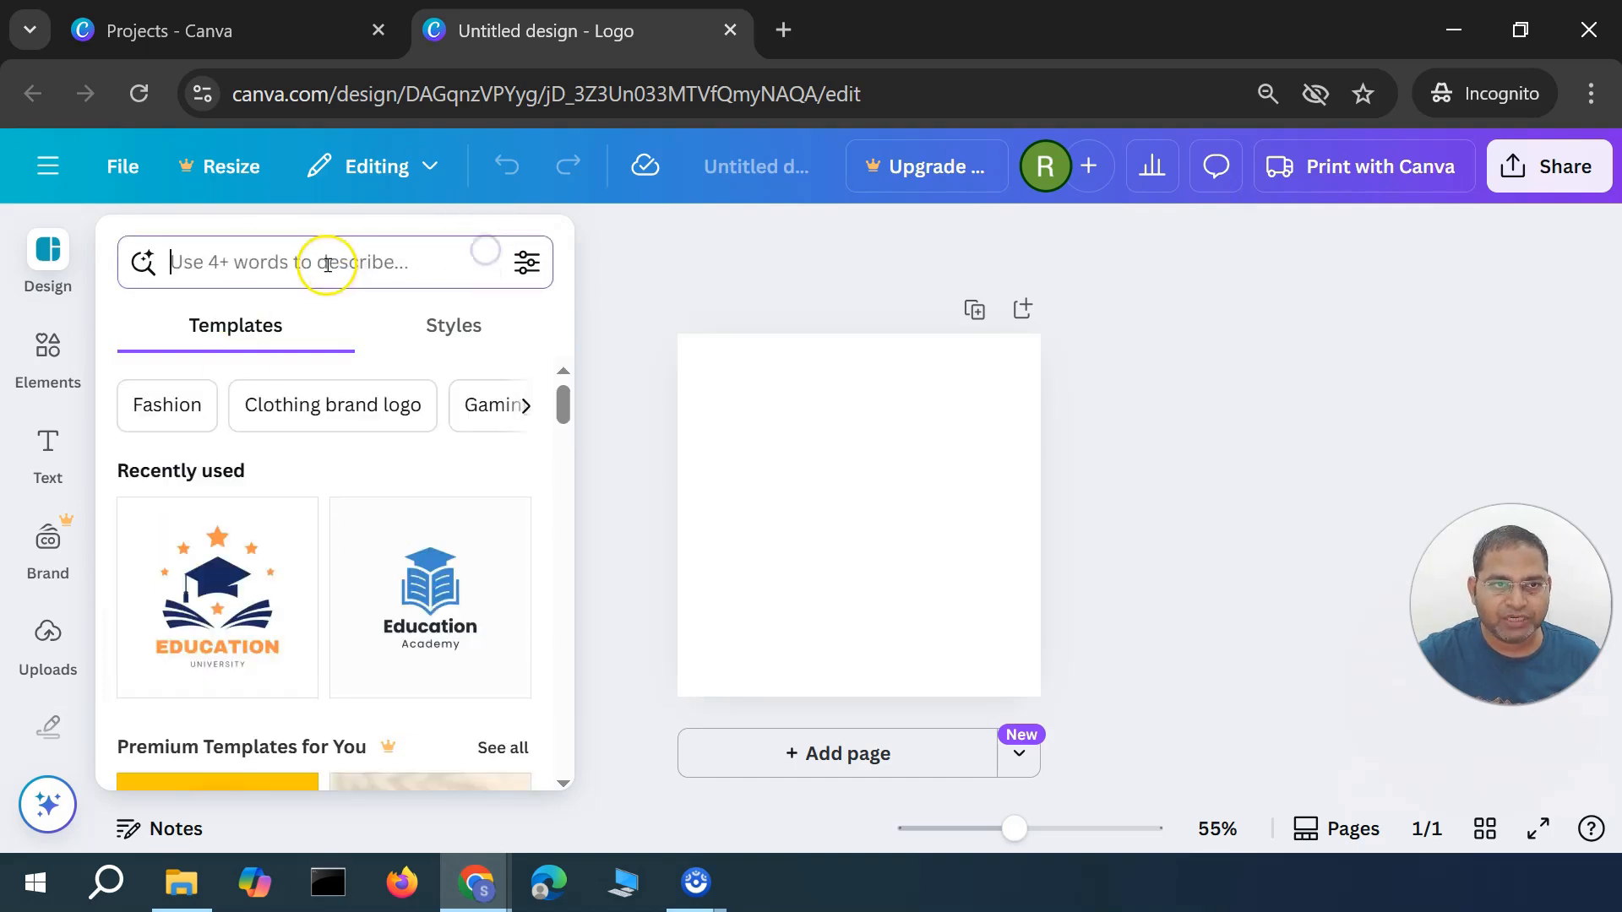
type("hotel")
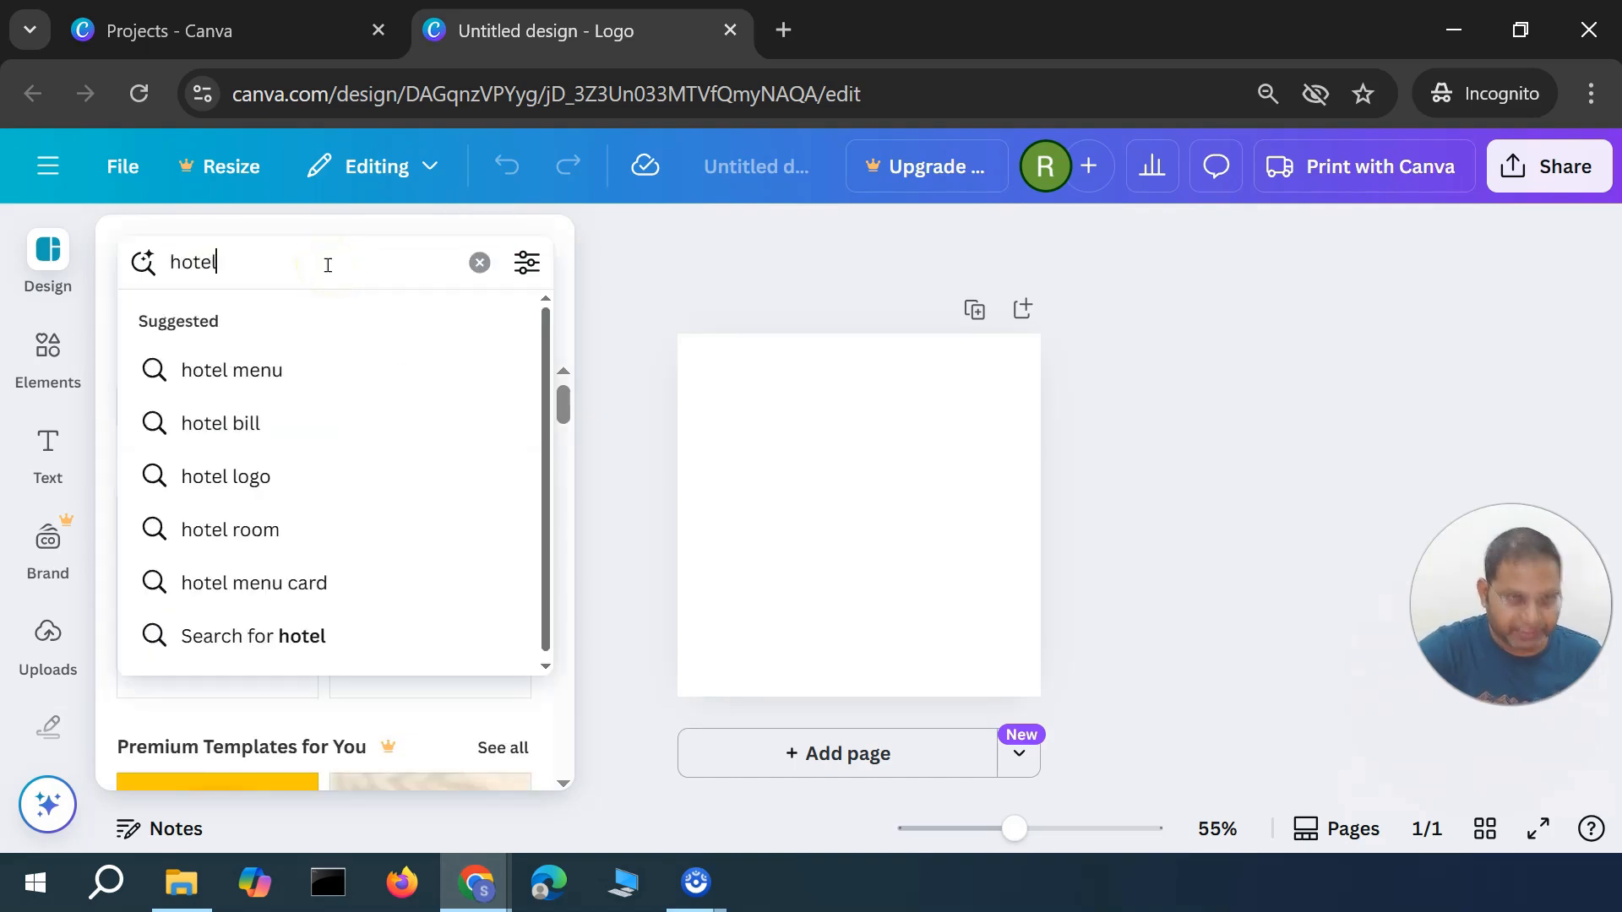
key("Return")
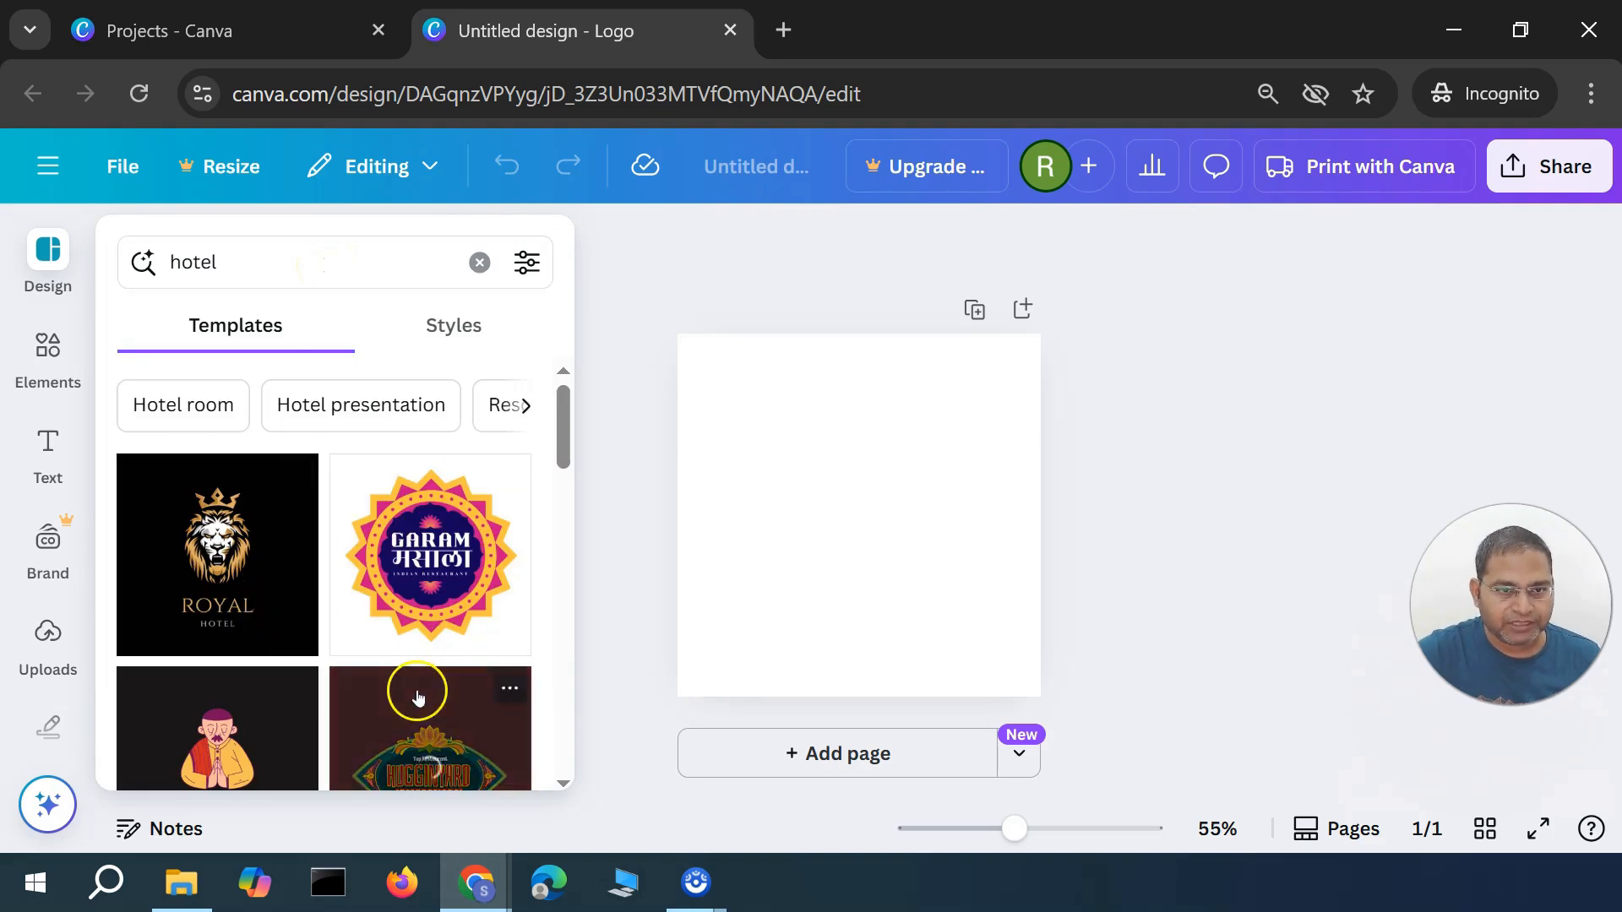
scroll(359, 487, "down", 3)
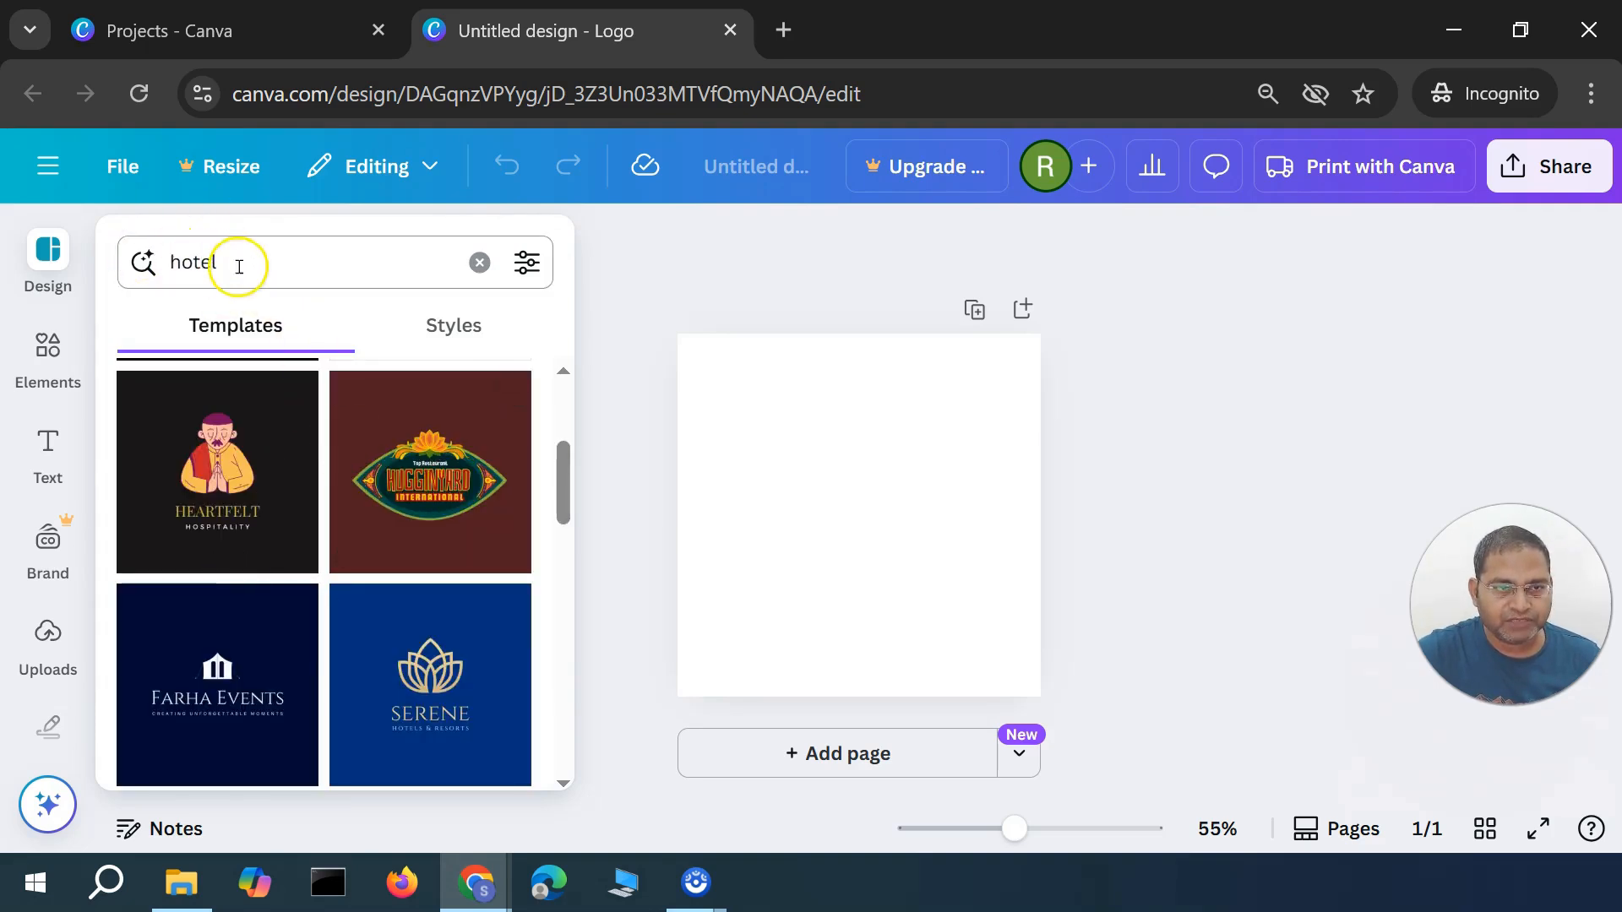
Replace the template search term with "education" and look through the matching logo designs
left_click_drag(238, 262, 162, 251)
type("education")
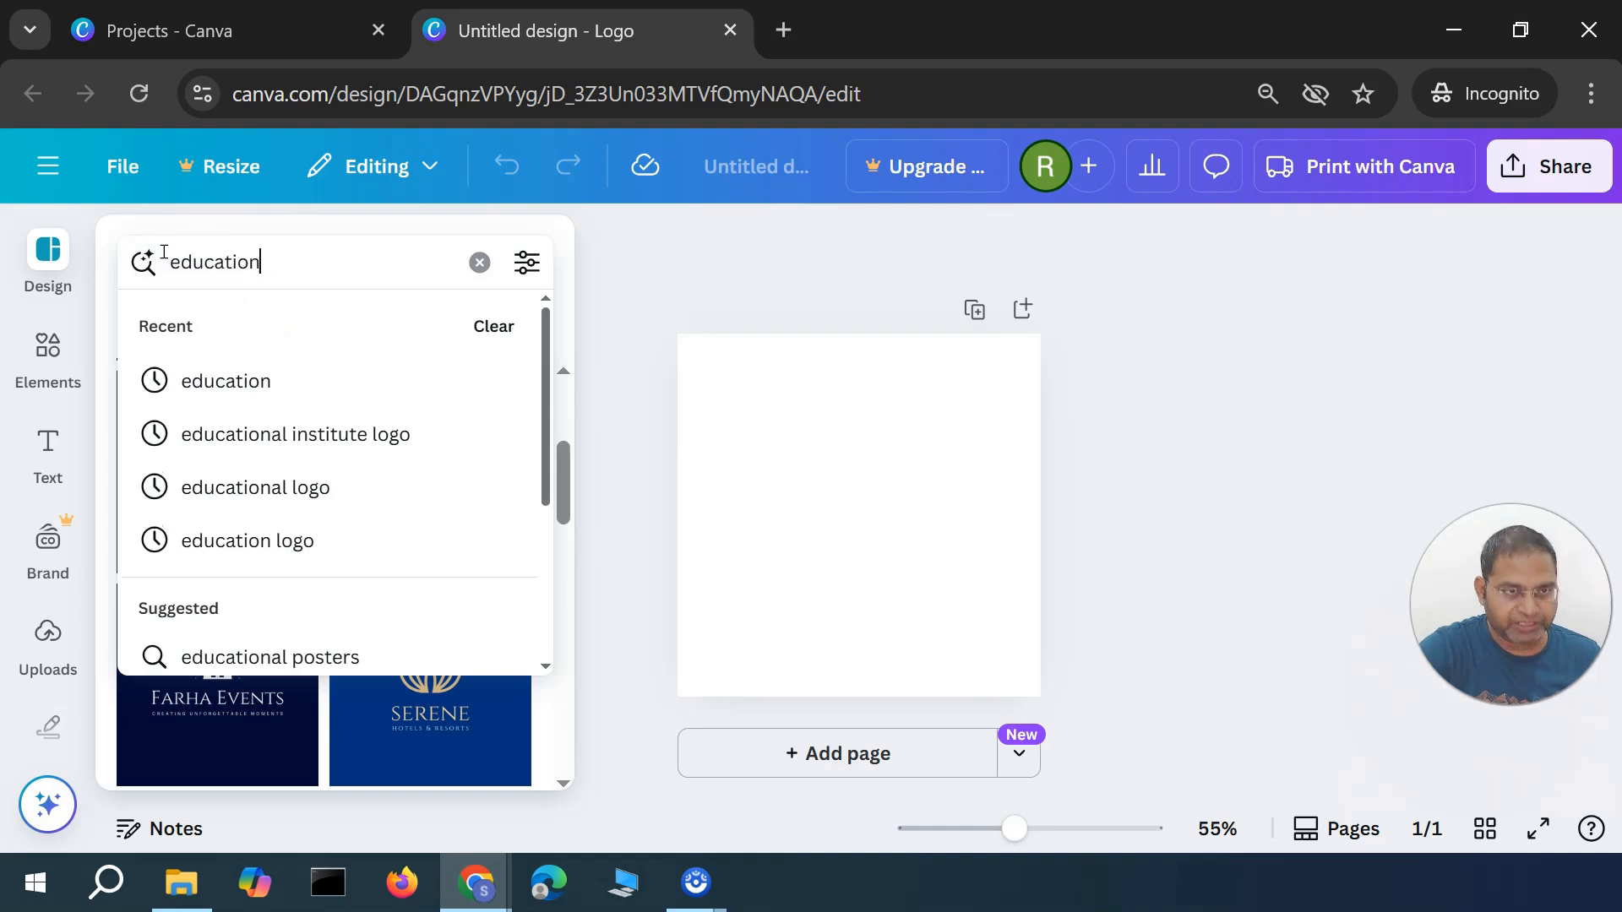
key("Return")
scroll(358, 625, "down", 3)
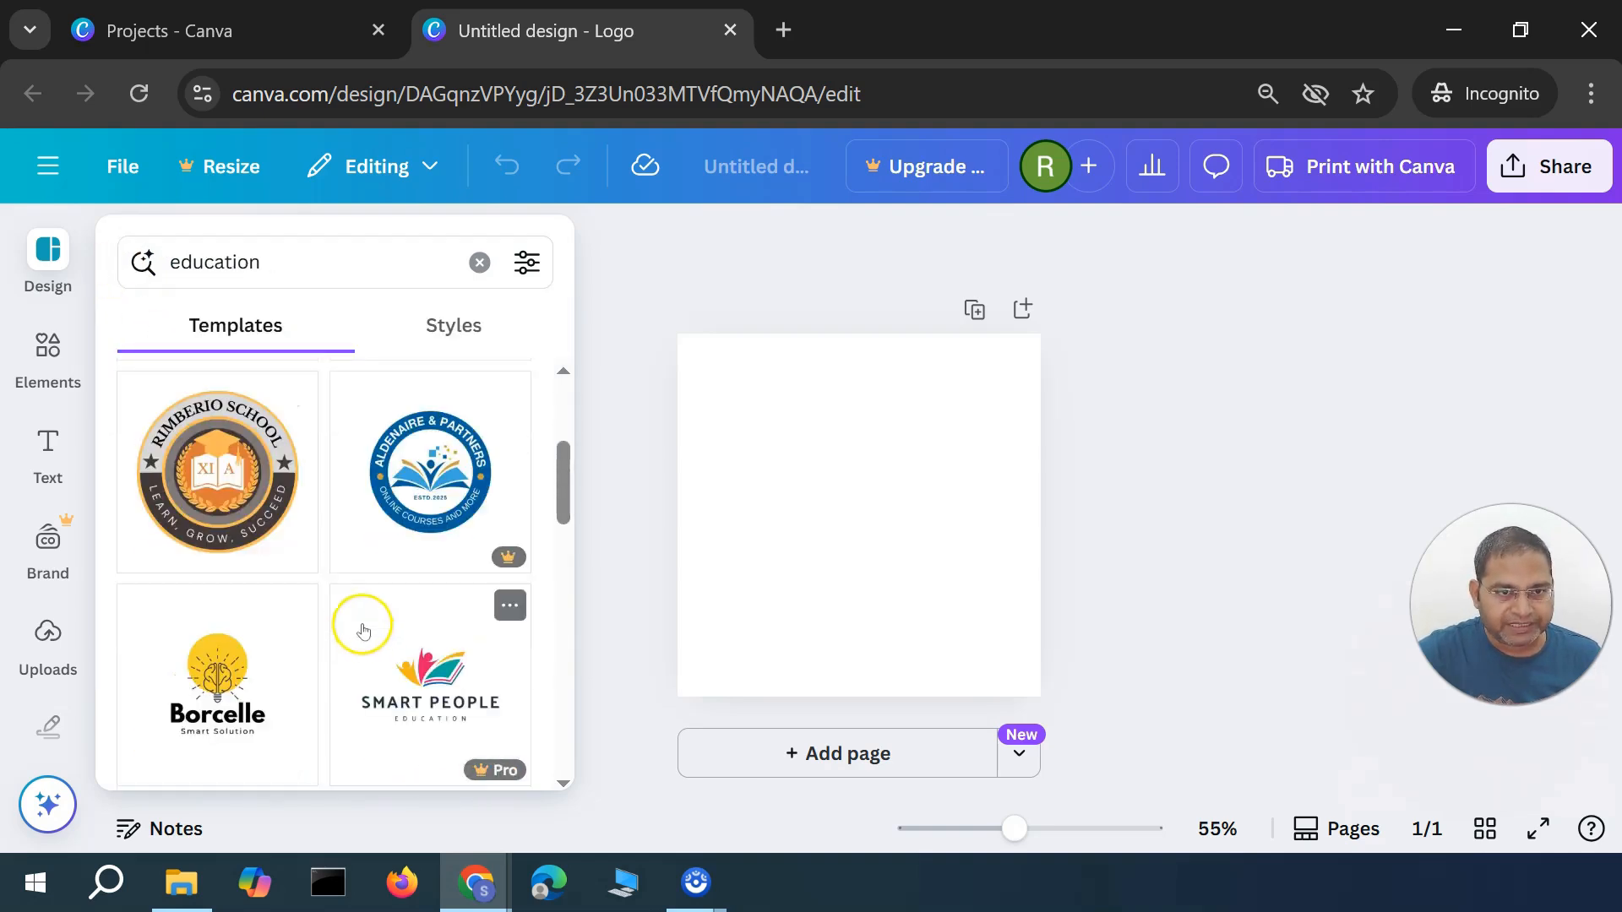
scroll(316, 633, "down", 3)
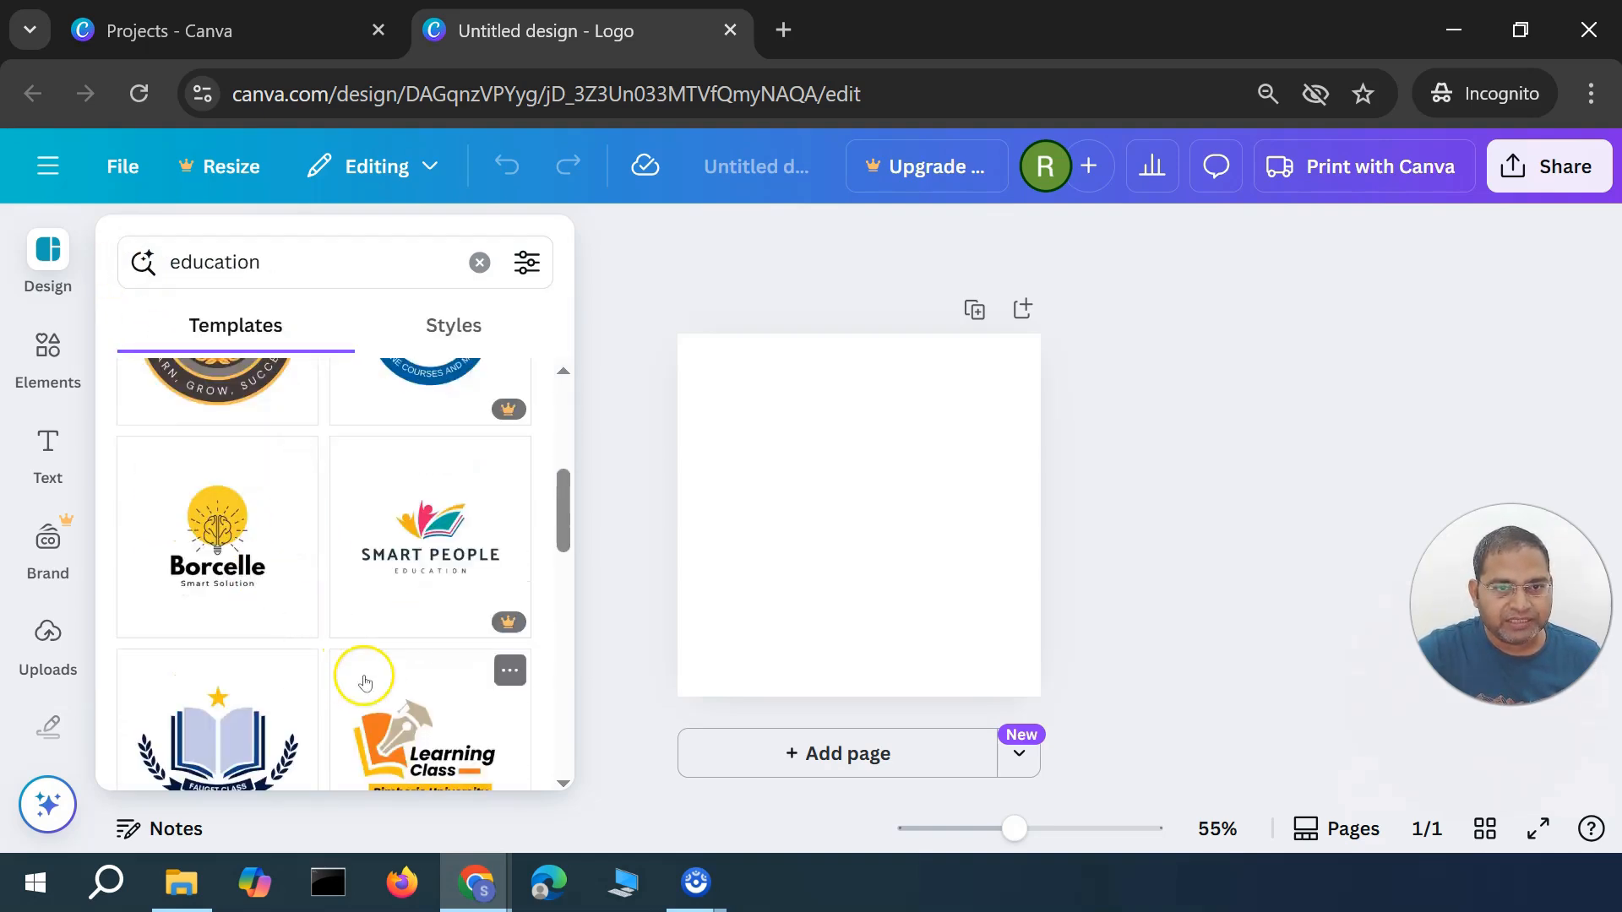
scroll(254, 574, "down", 3)
Search the logo templates for "mentoring" and look through the matching designs
left_click(264, 252)
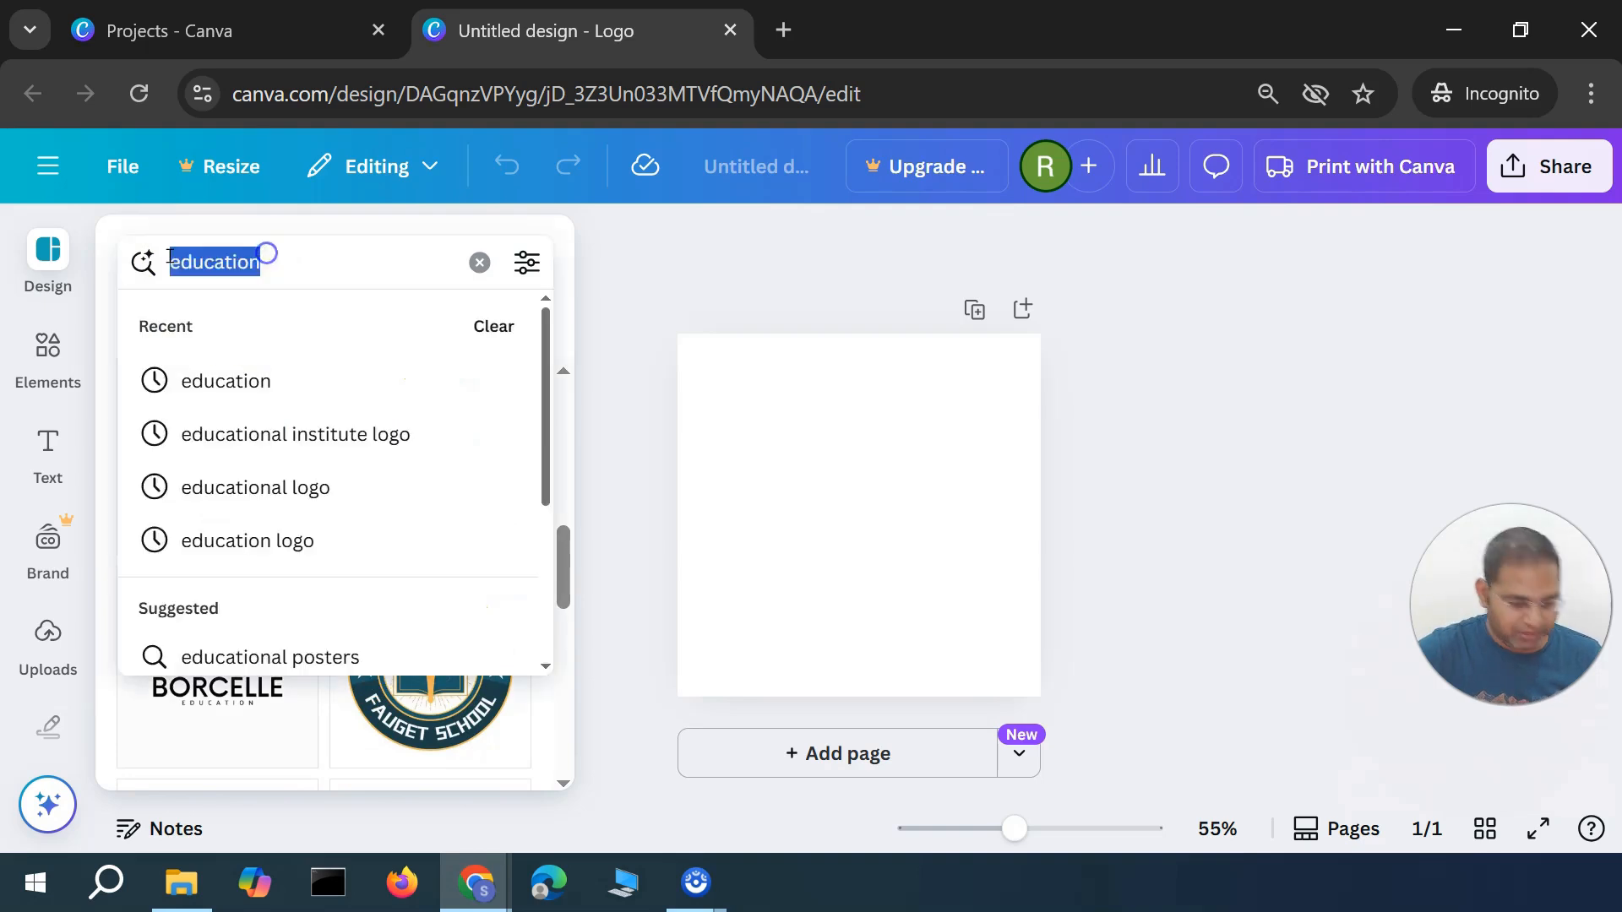
type("mentoring")
key("Return")
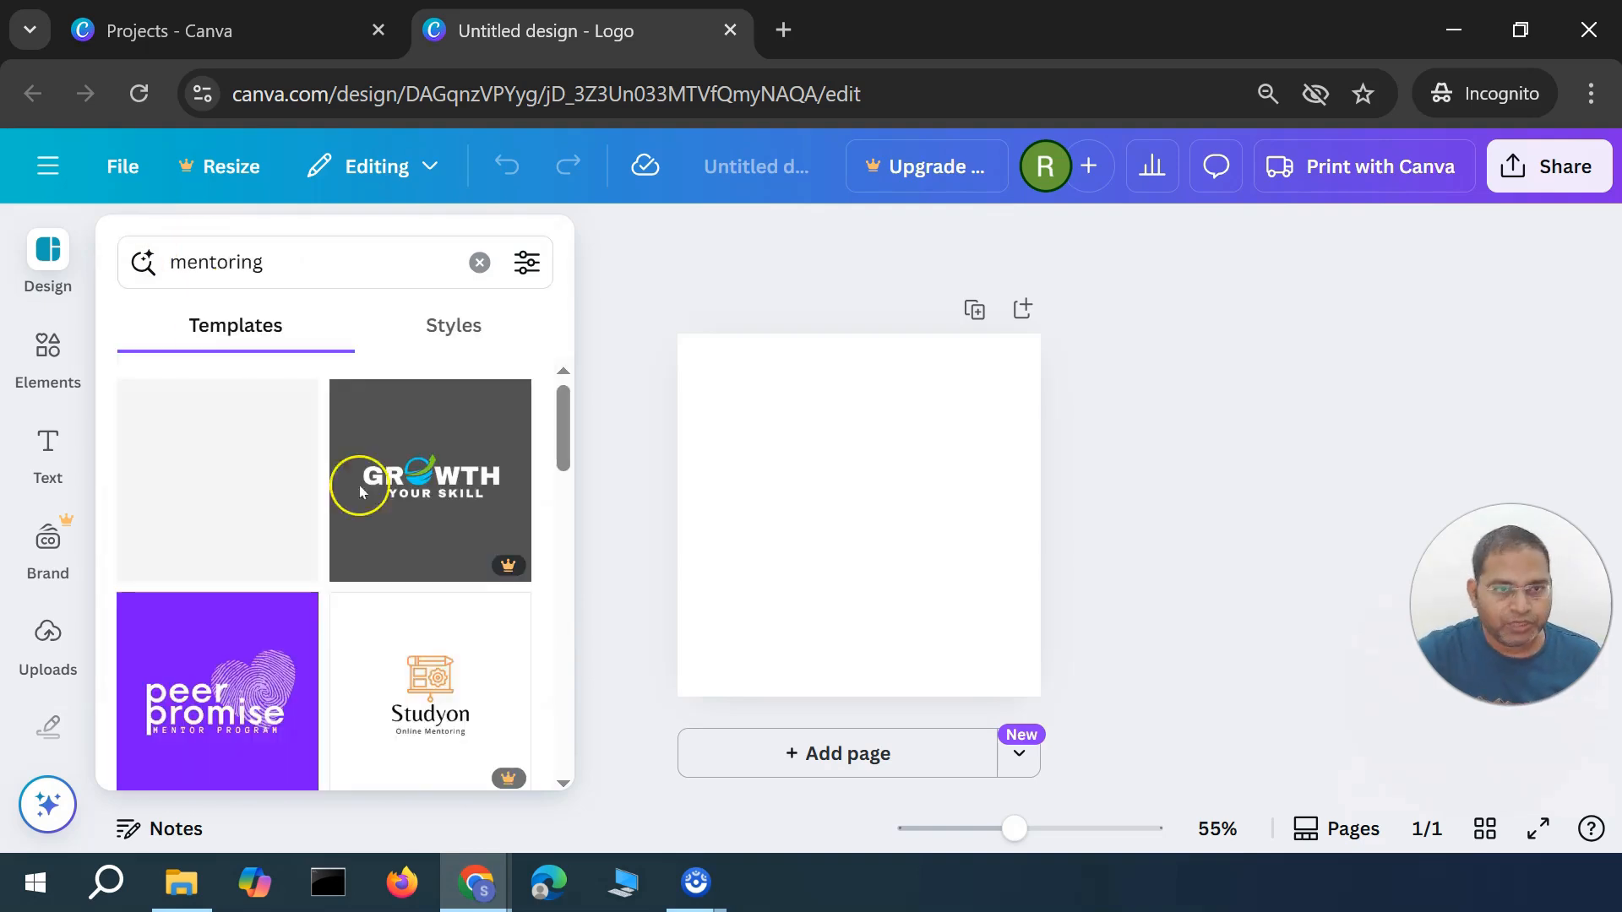
scroll(369, 616, "down", 2)
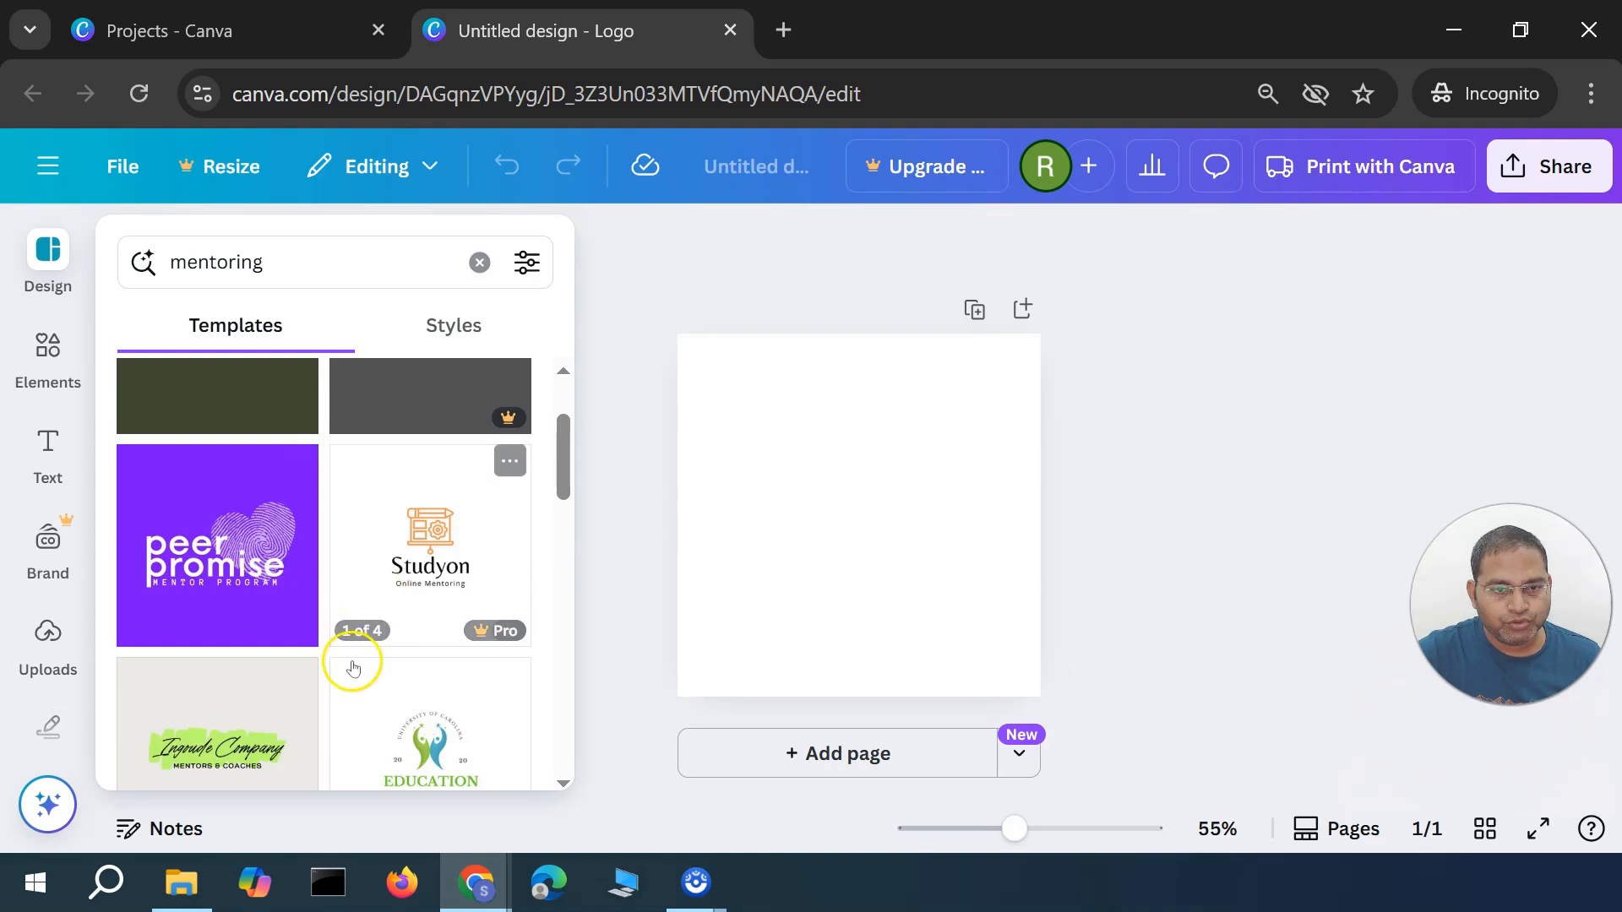
scroll(346, 592, "down", 3)
scroll(246, 662, "down", 5)
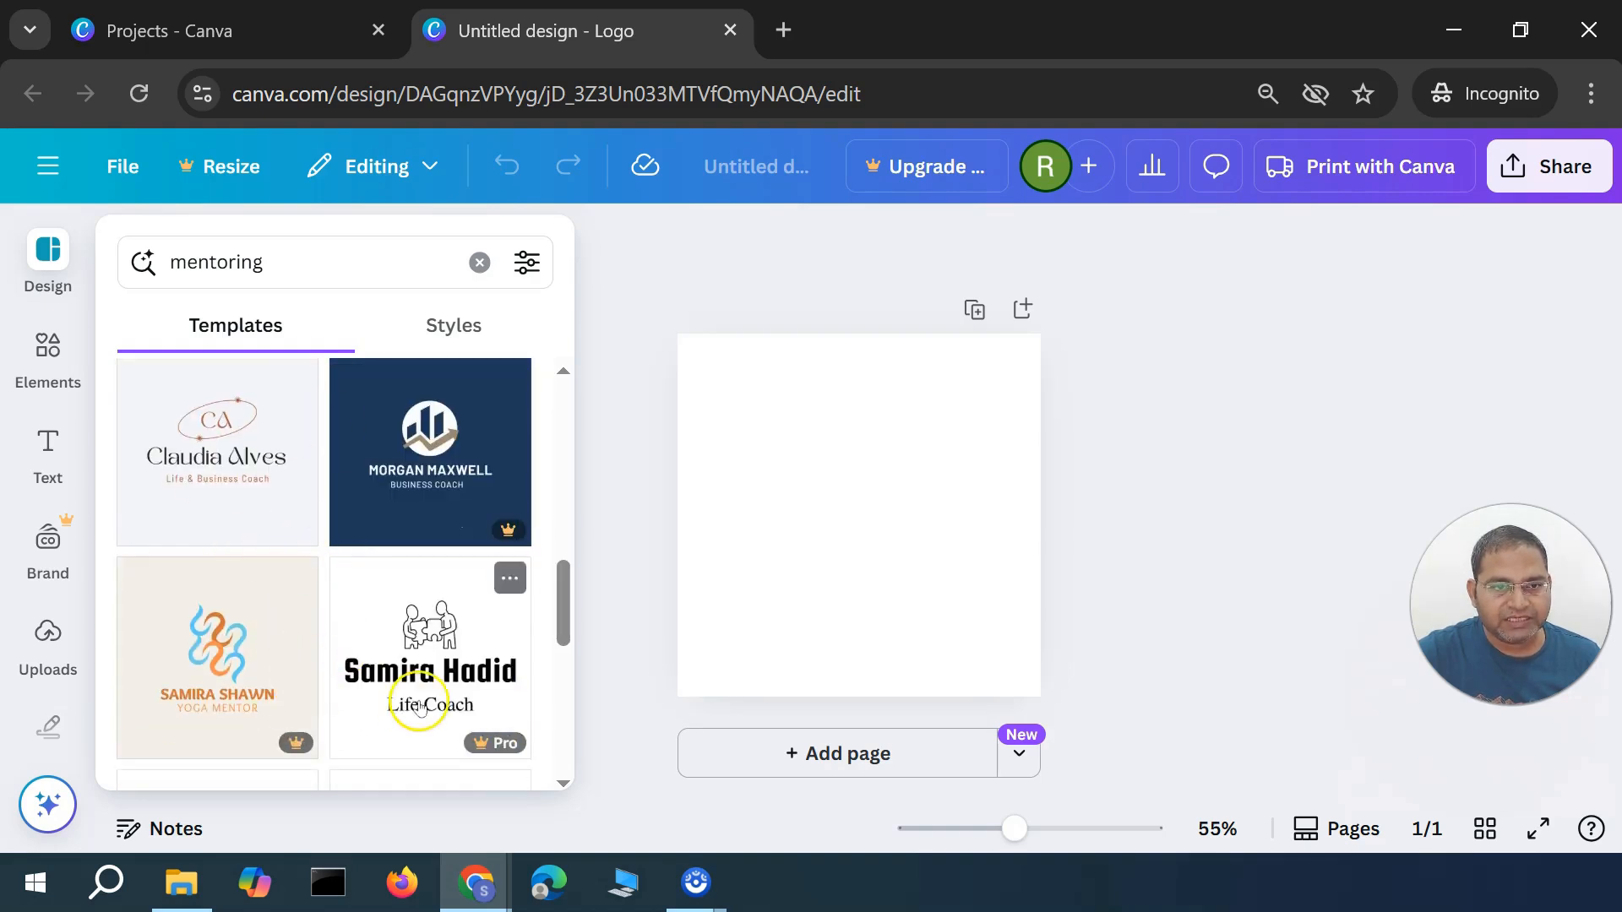
scroll(222, 656, "up", 3)
scroll(203, 587, "up", 3)
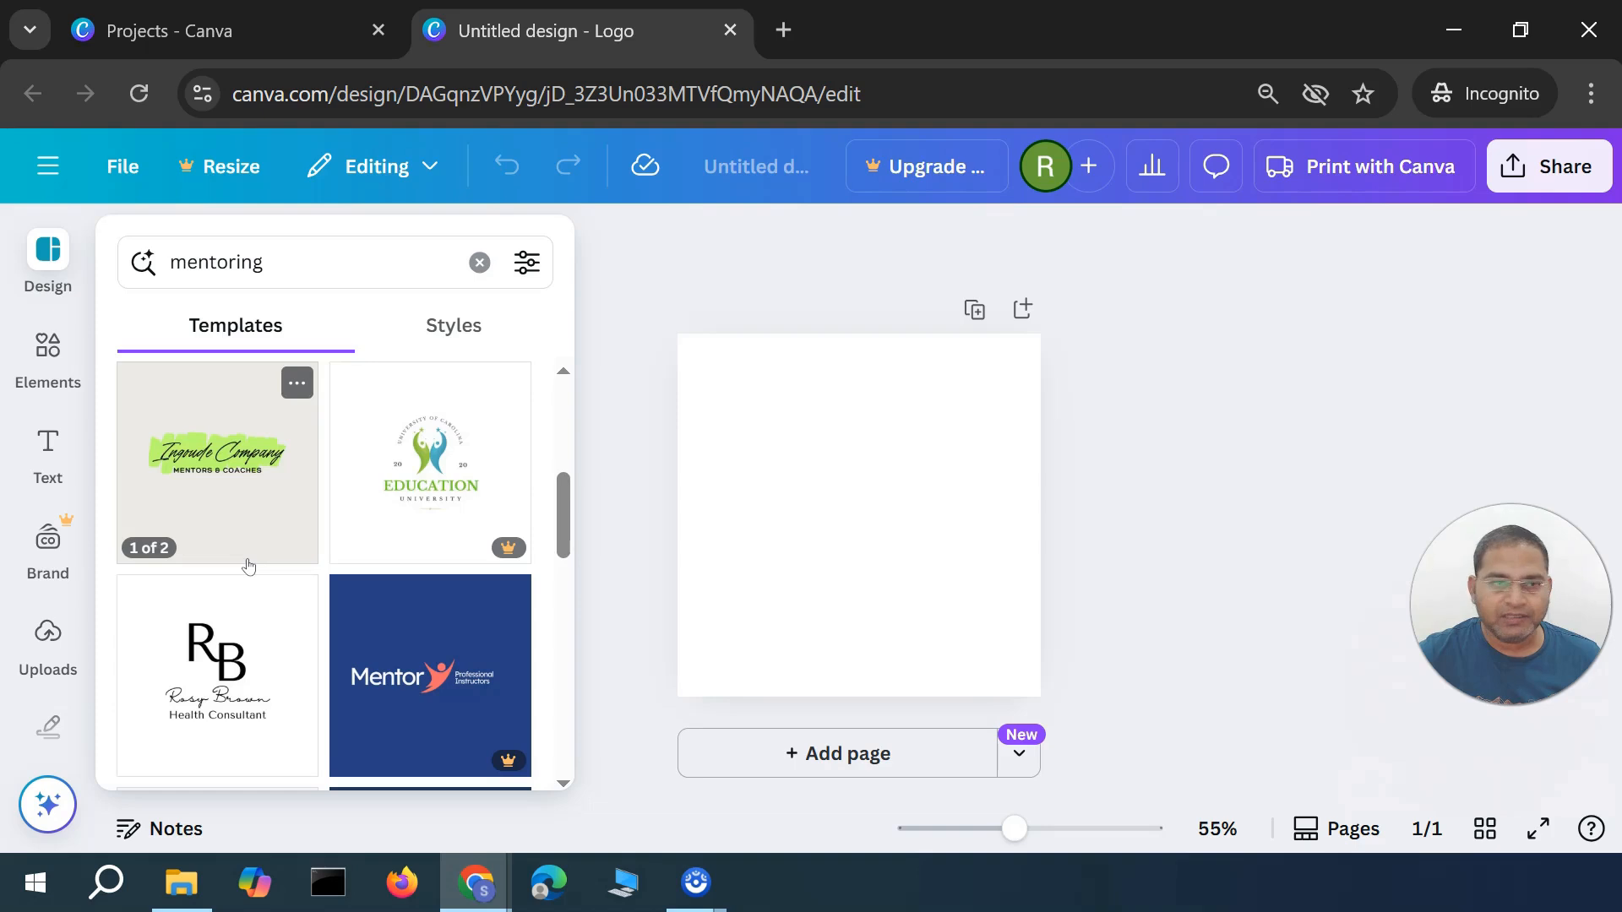
scroll(248, 566, "up", 3)
Search the logo templates for "education" again and apply the Borcelle "Smart Solution" design with the yellow light bulb and brain
left_click(288, 263)
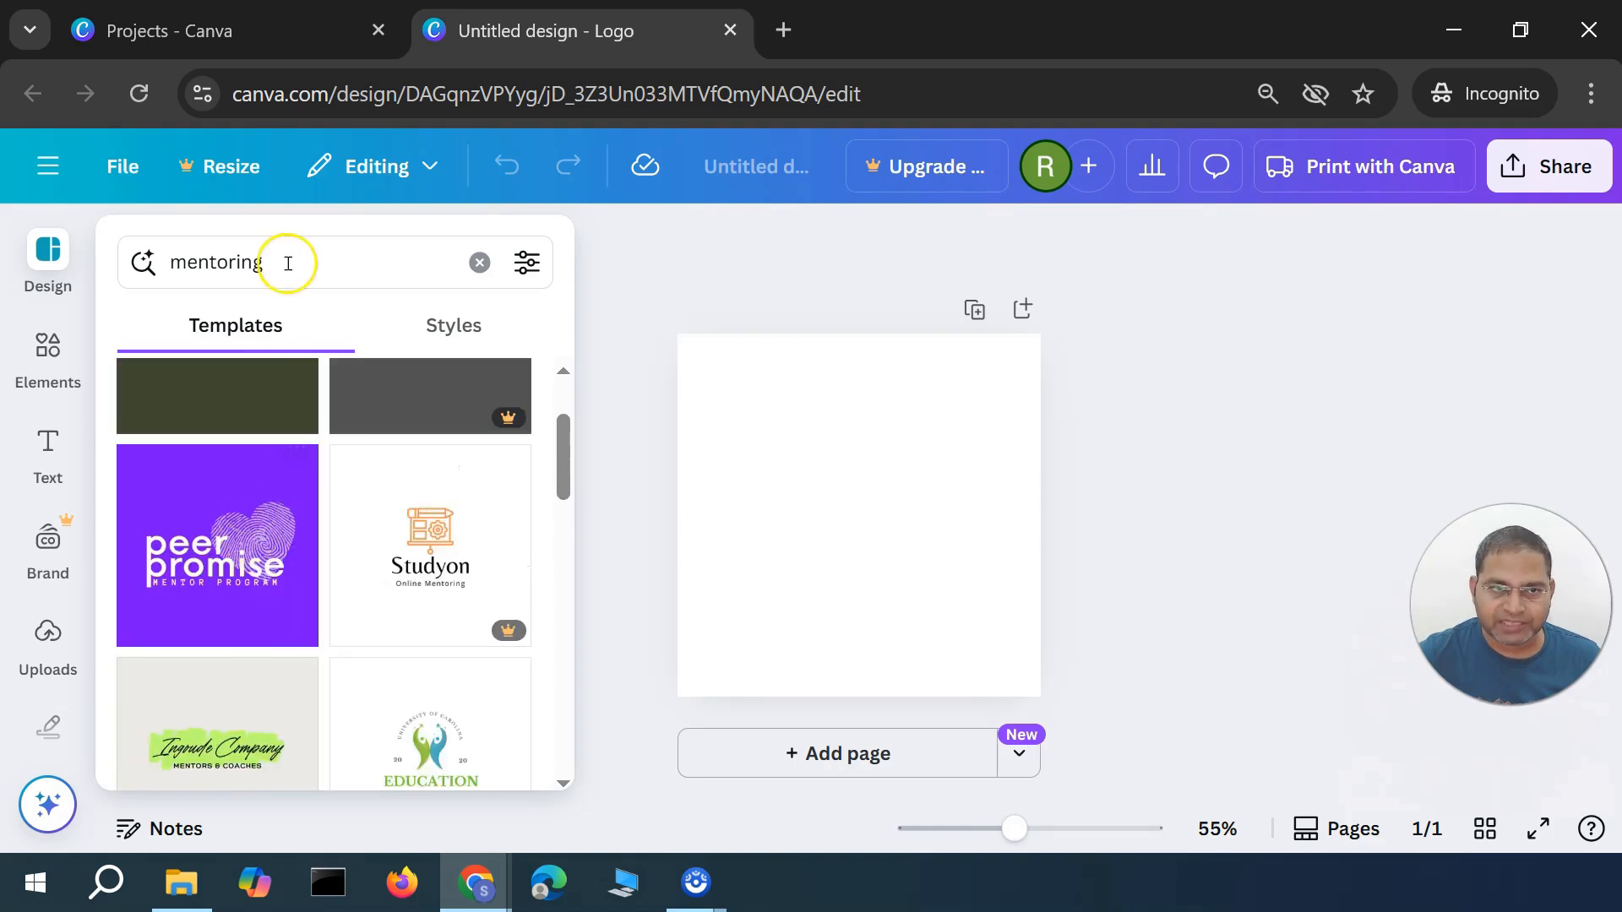
left_click_drag(288, 264, 143, 253)
type("educa")
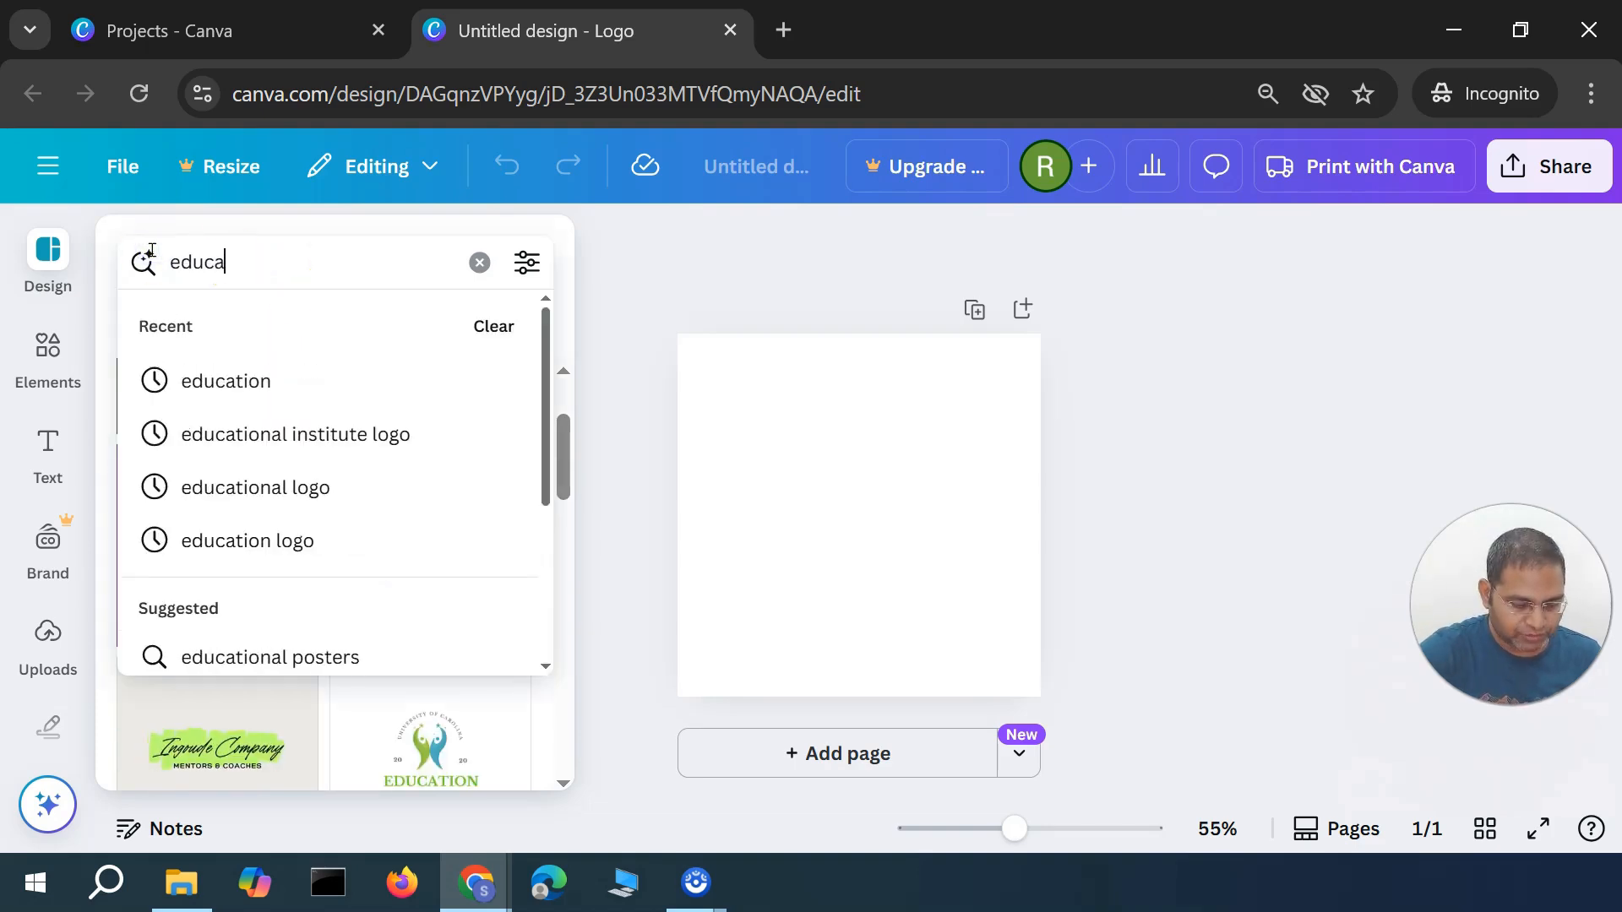
type("tion")
key("Return")
left_click(172, 268)
scroll(457, 600, "down", 2)
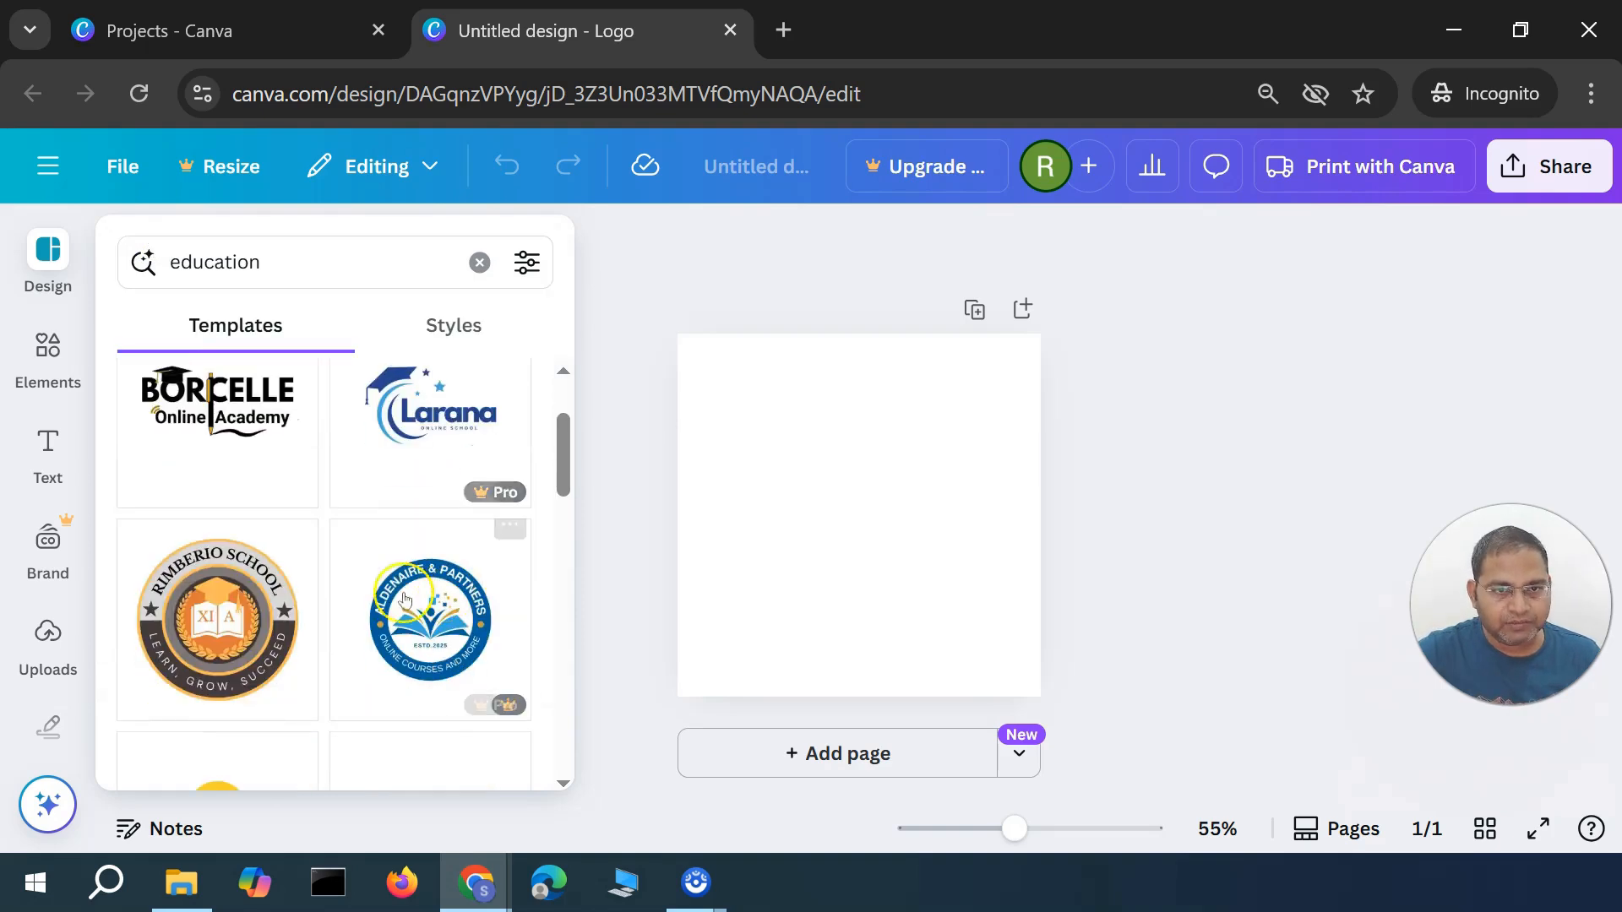
scroll(380, 697, "down", 3)
scroll(380, 697, "down", 2)
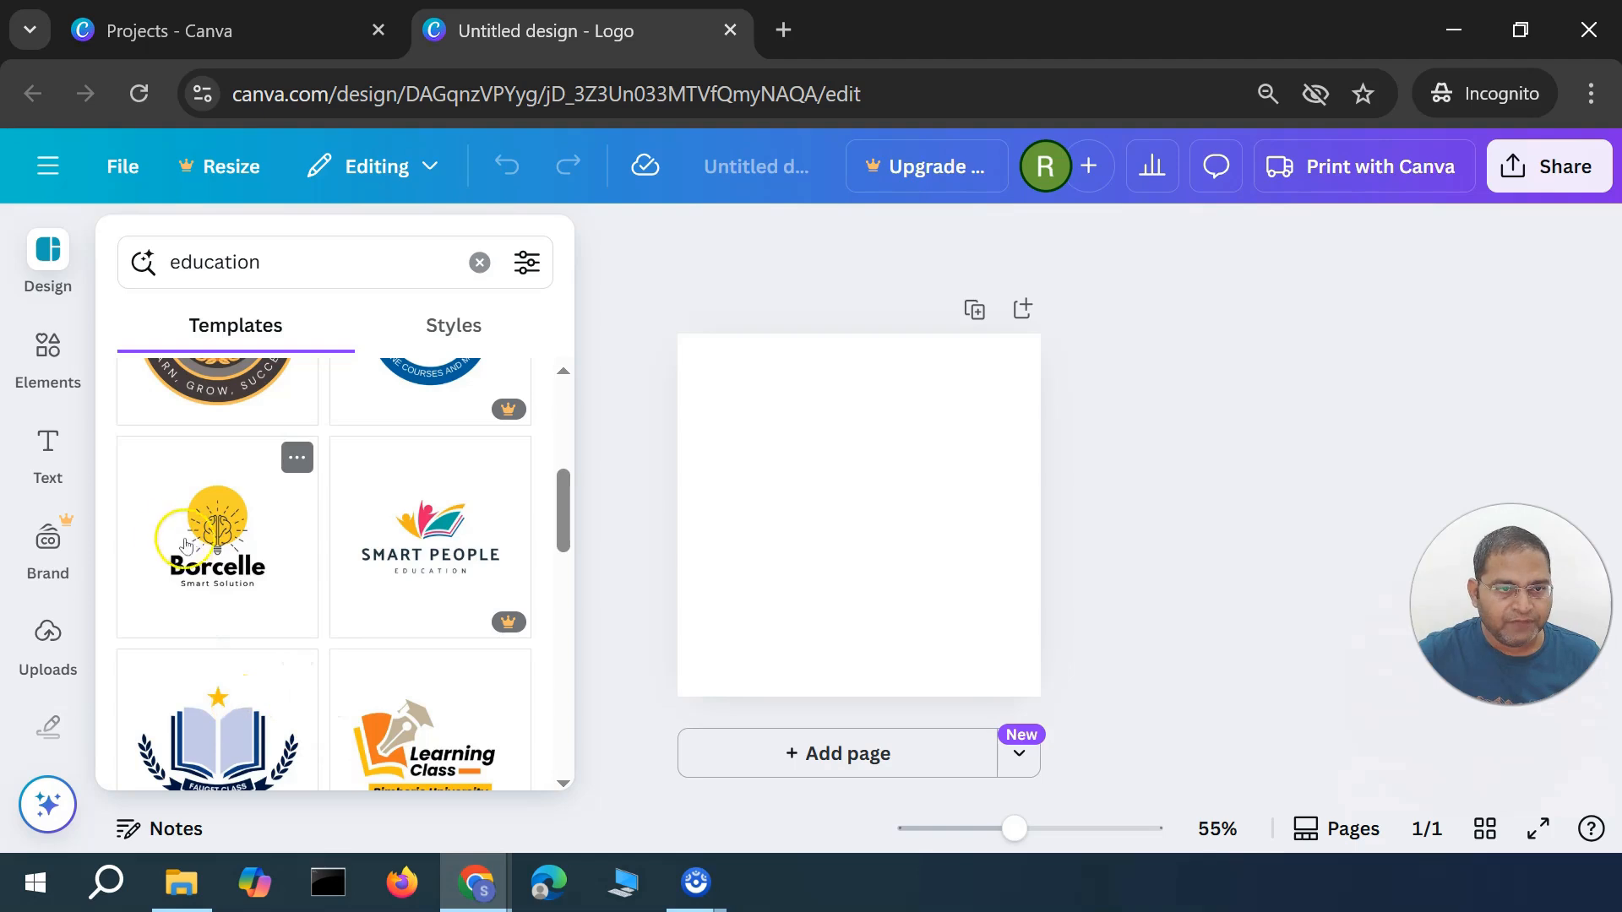
left_click(213, 540)
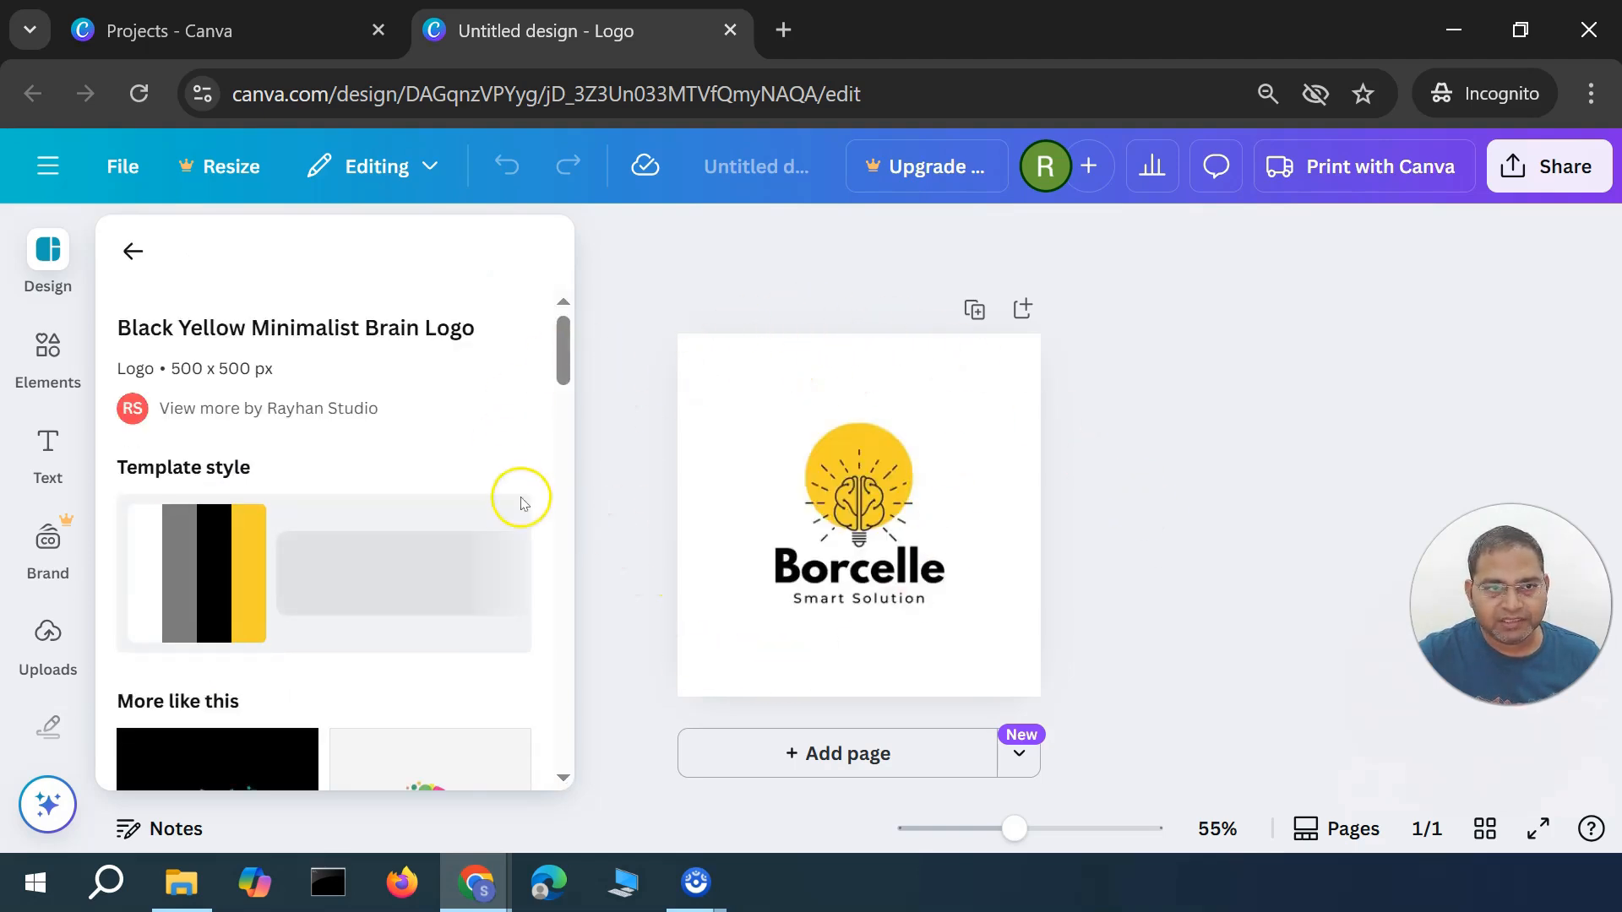
Examine the separate elements of the applied logo: the page background, the brain line art and the yellow circle
left_click(808, 355)
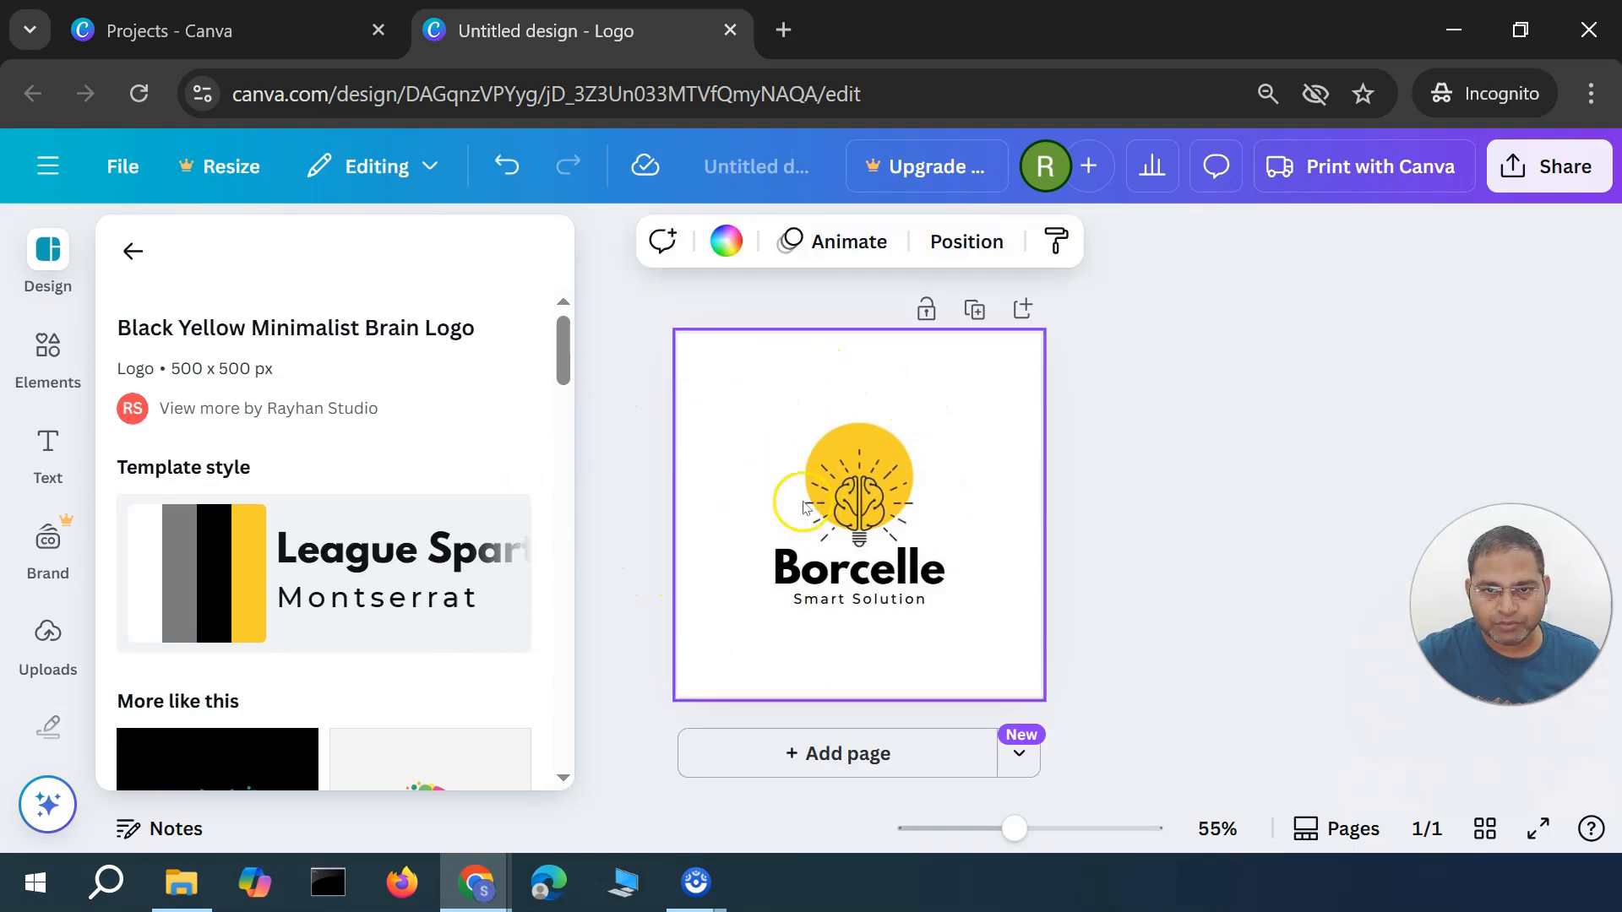
left_click(850, 489)
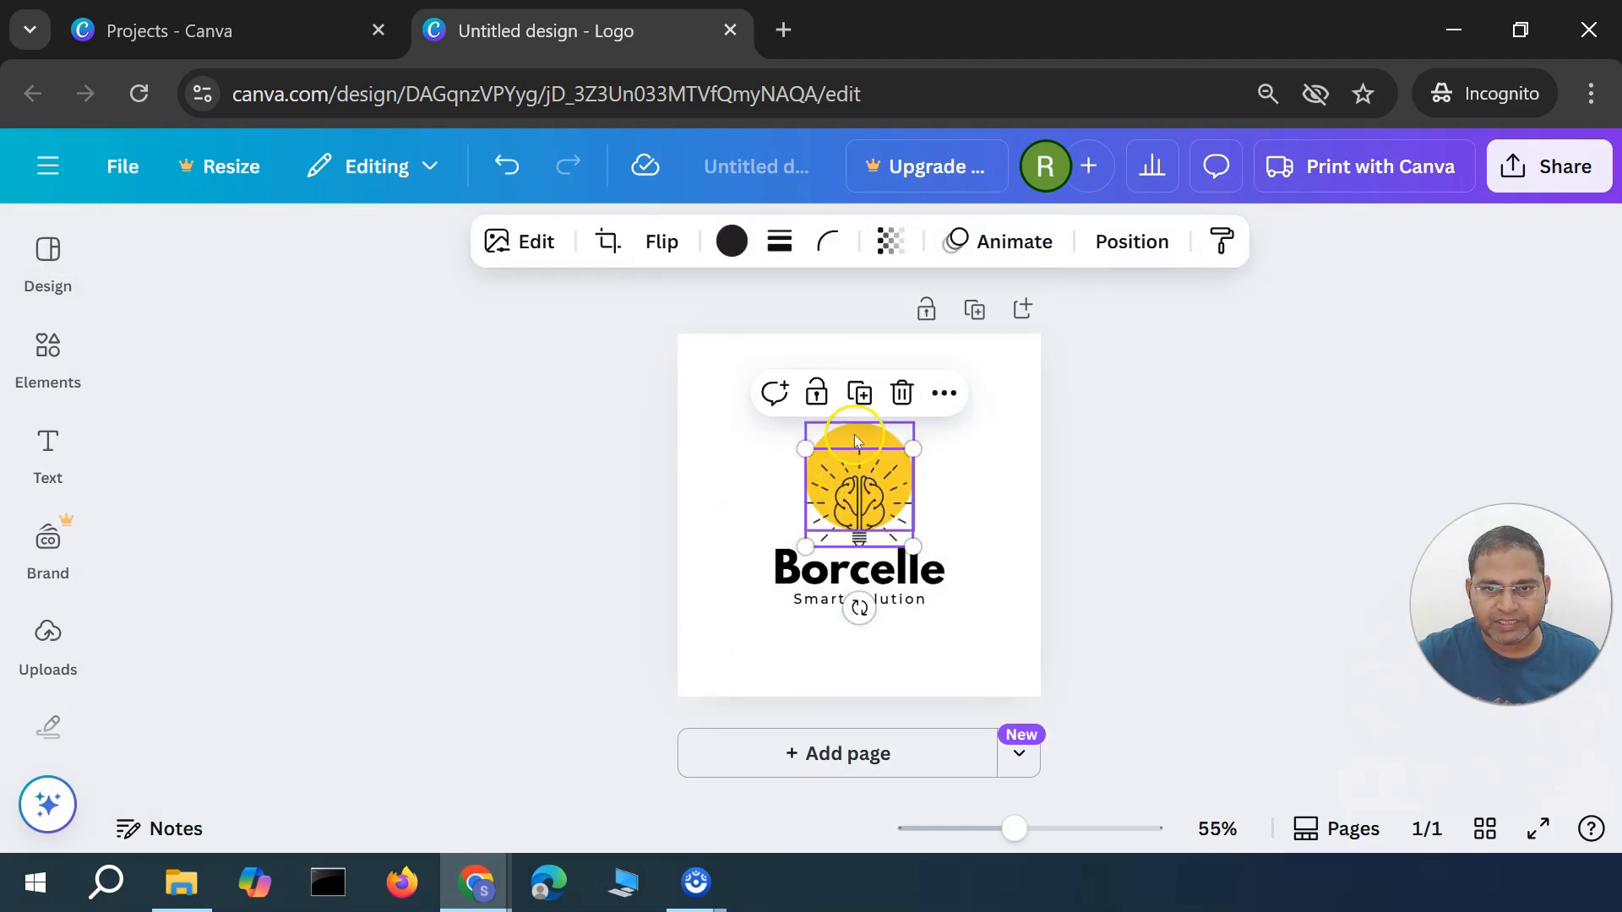
left_click(855, 439)
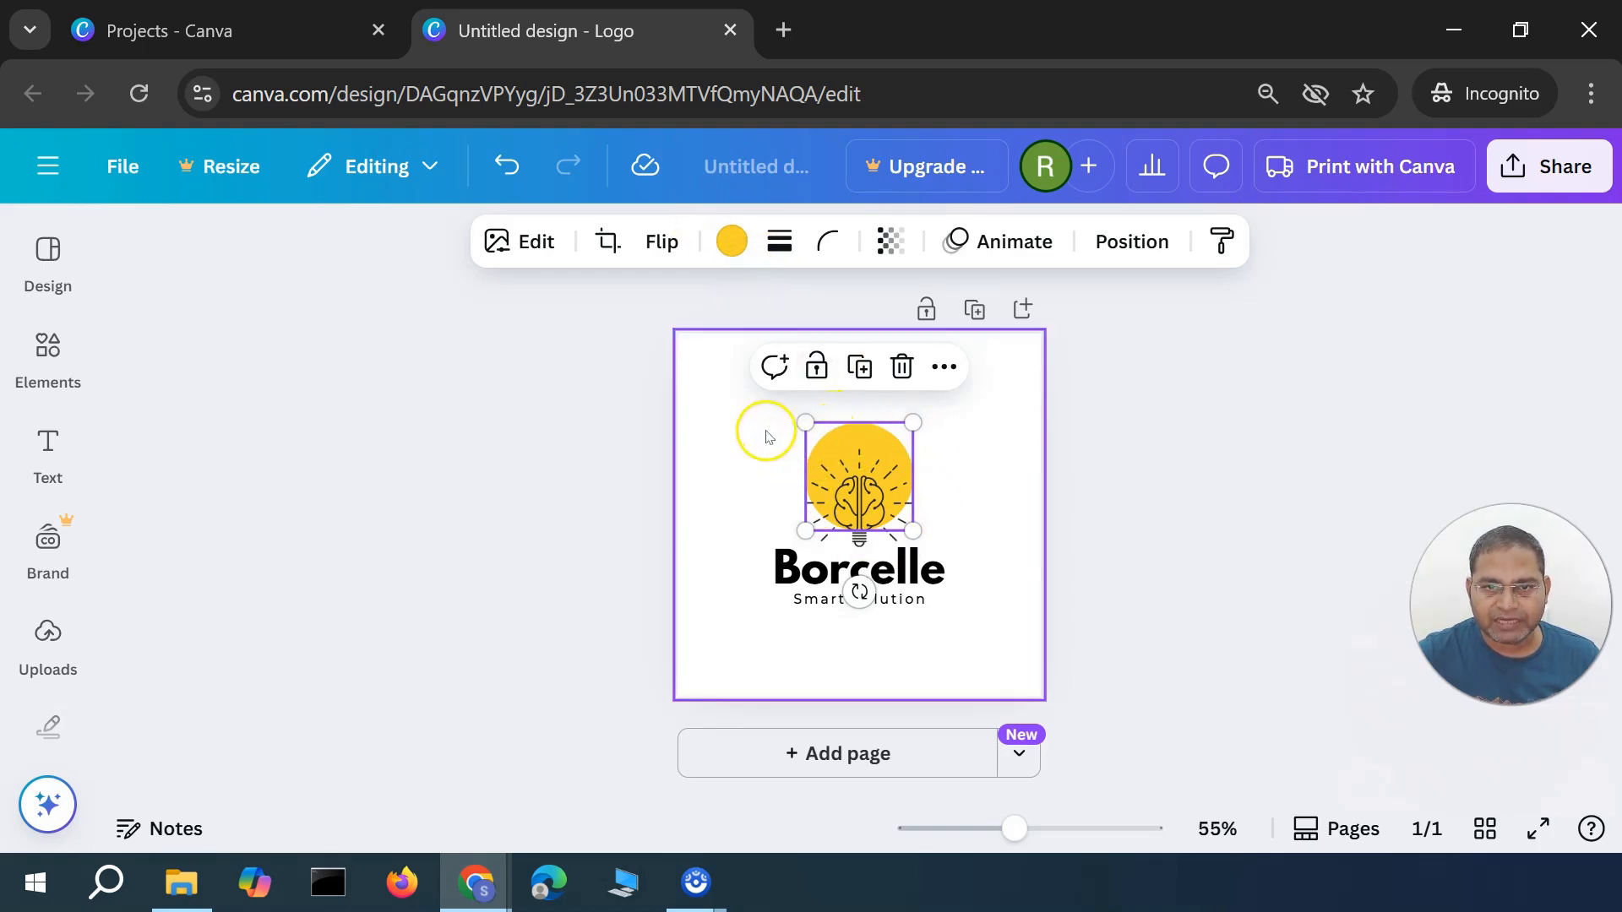
left_click(731, 439)
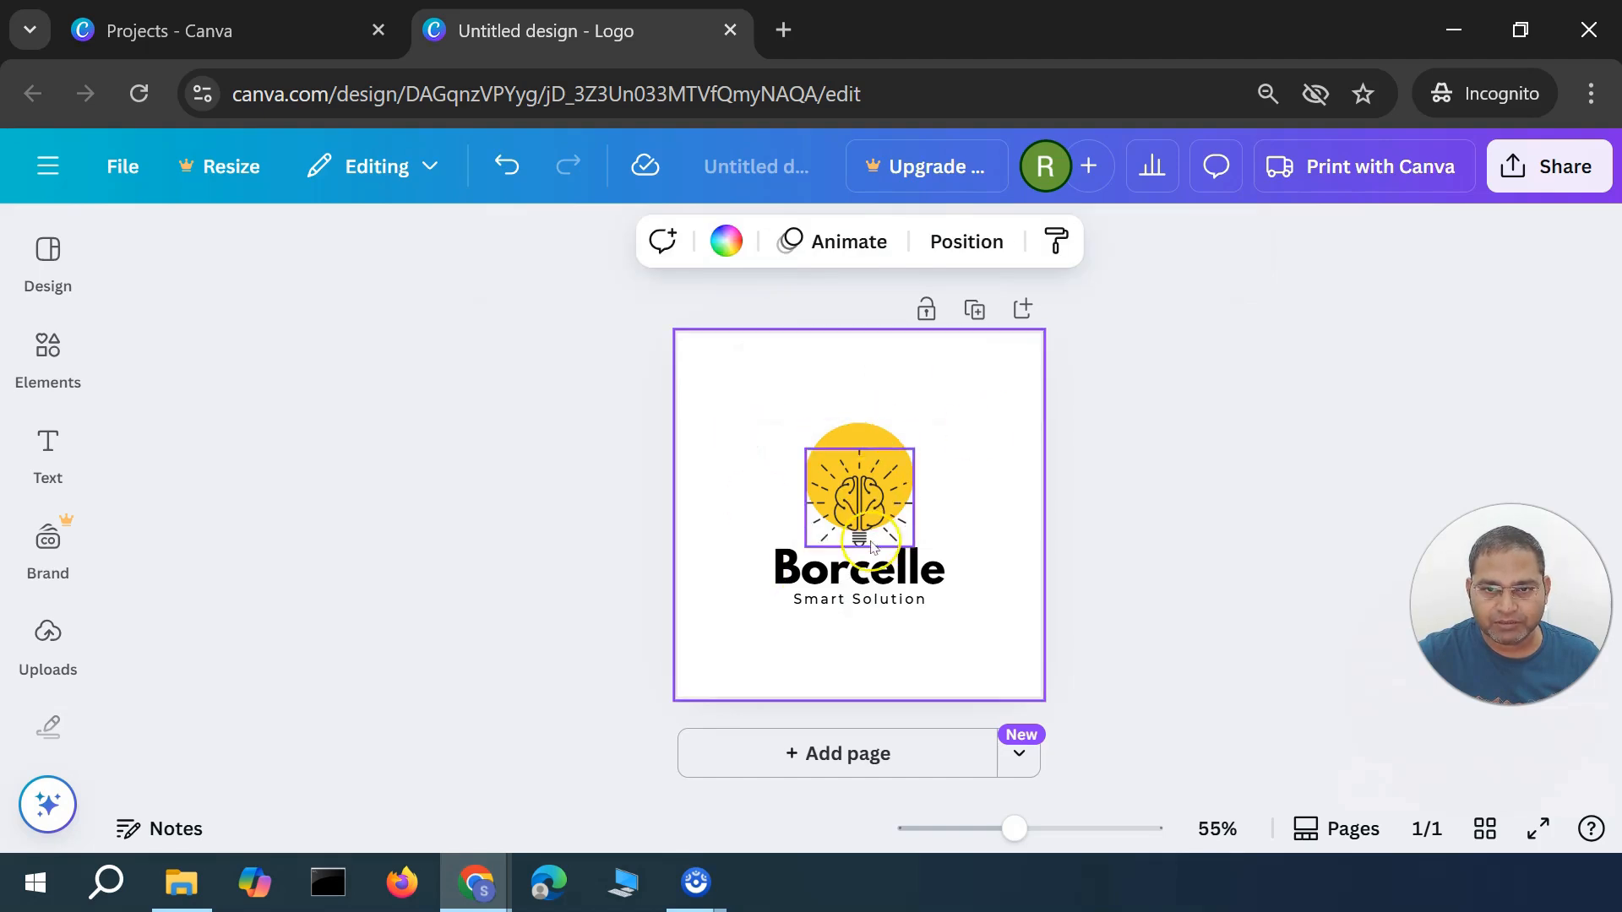
Replace the logo's main title text "Borcelle" with "RCV"
double_click(855, 583)
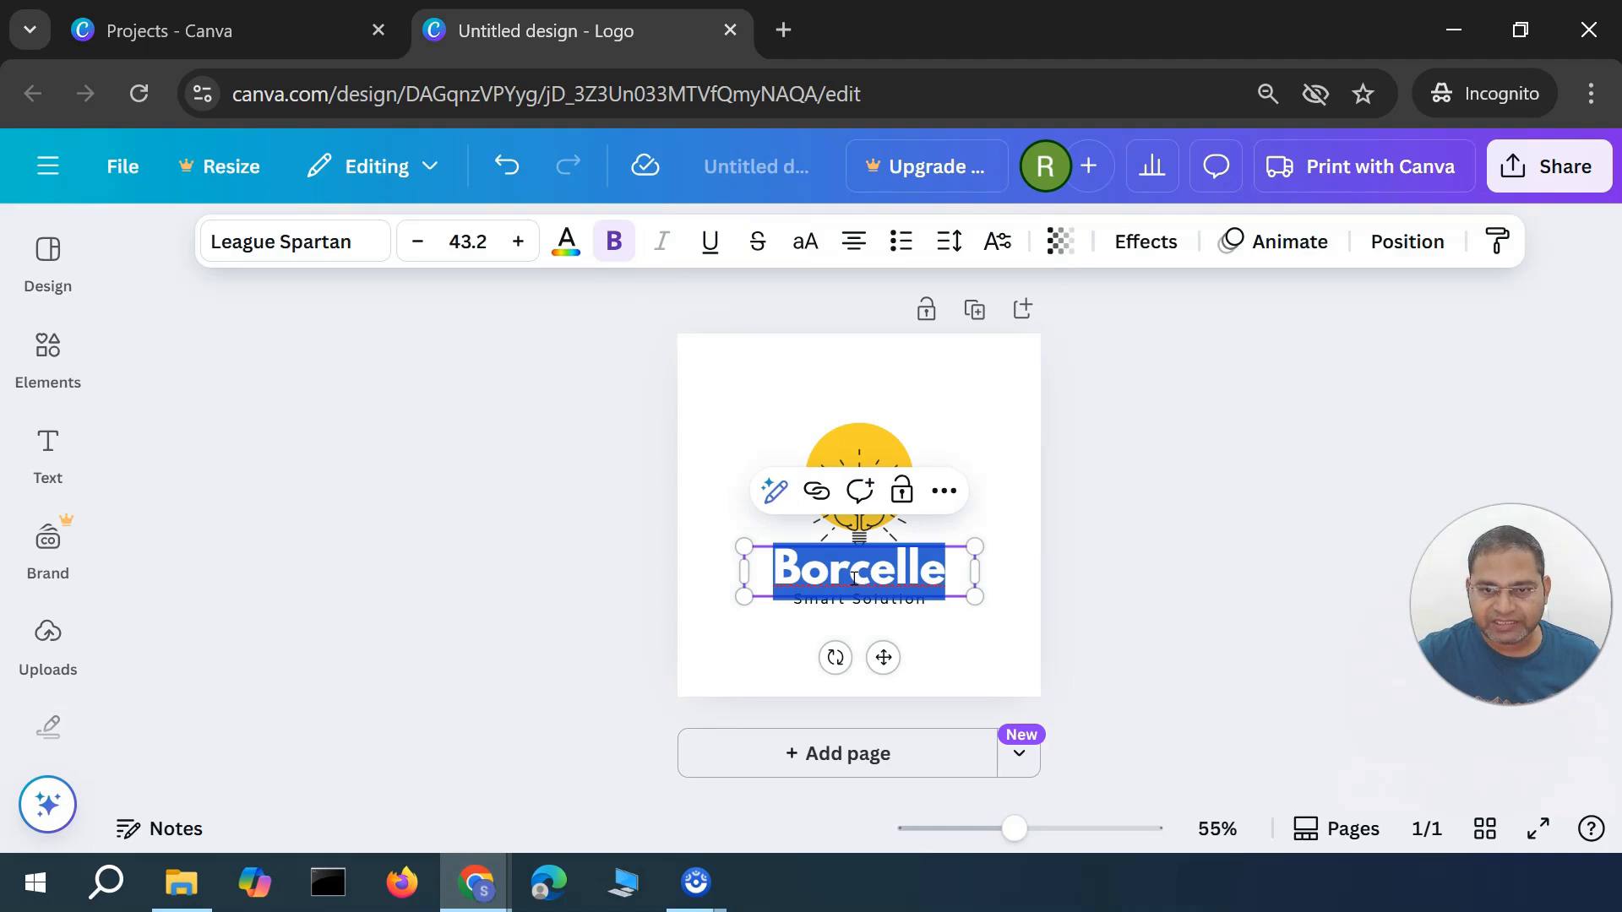
type("RCV")
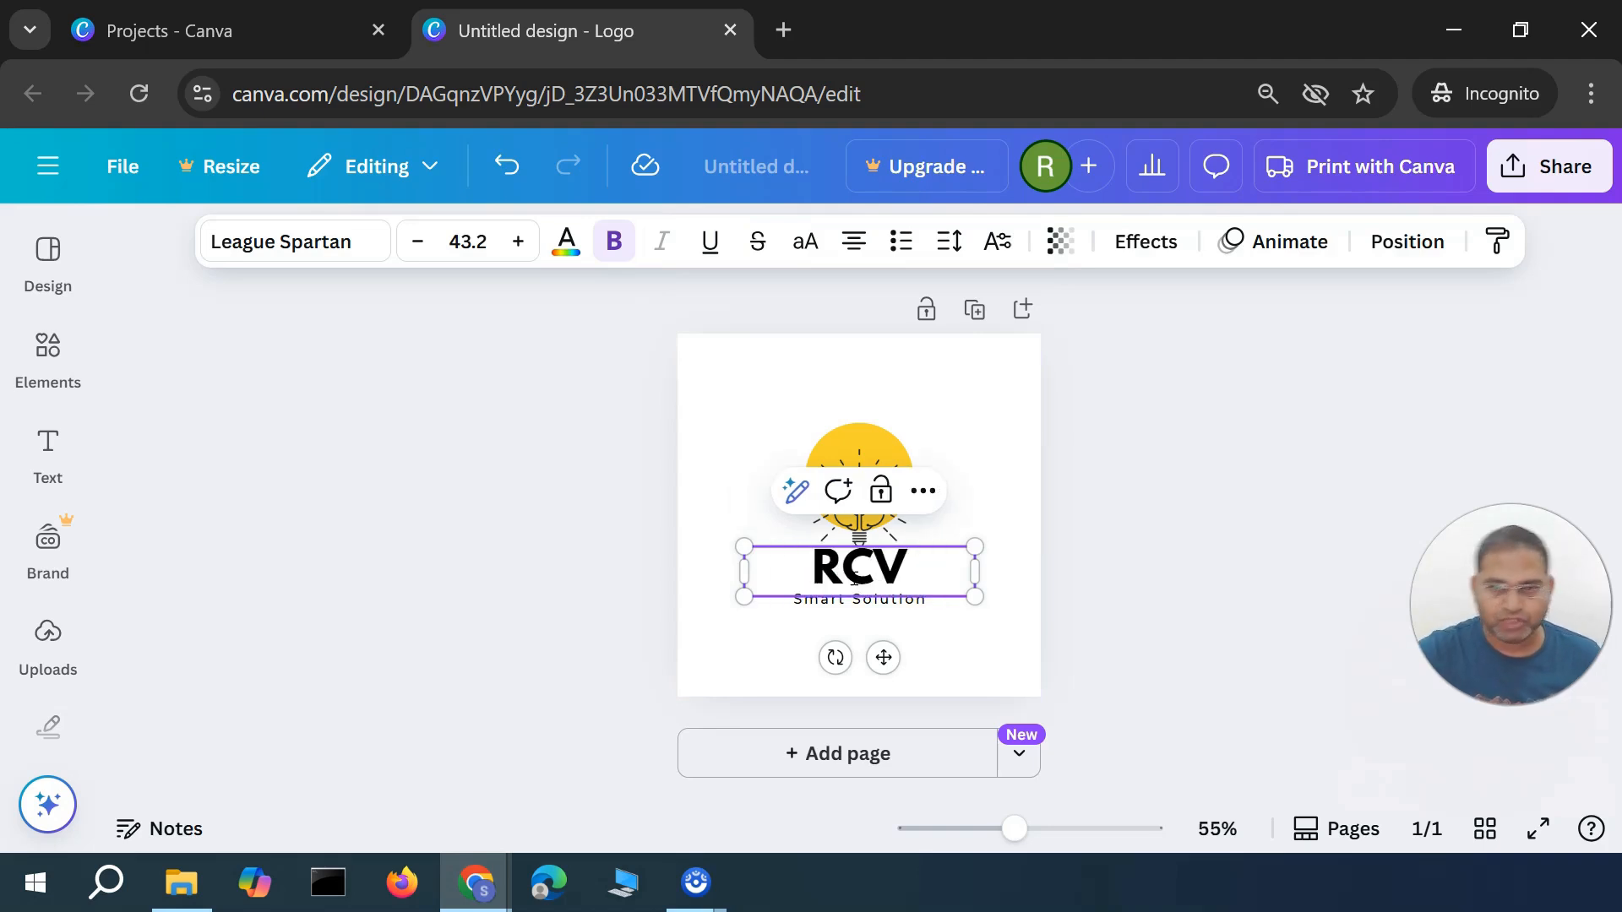
left_click(724, 473)
left_click(862, 574)
left_click(864, 573)
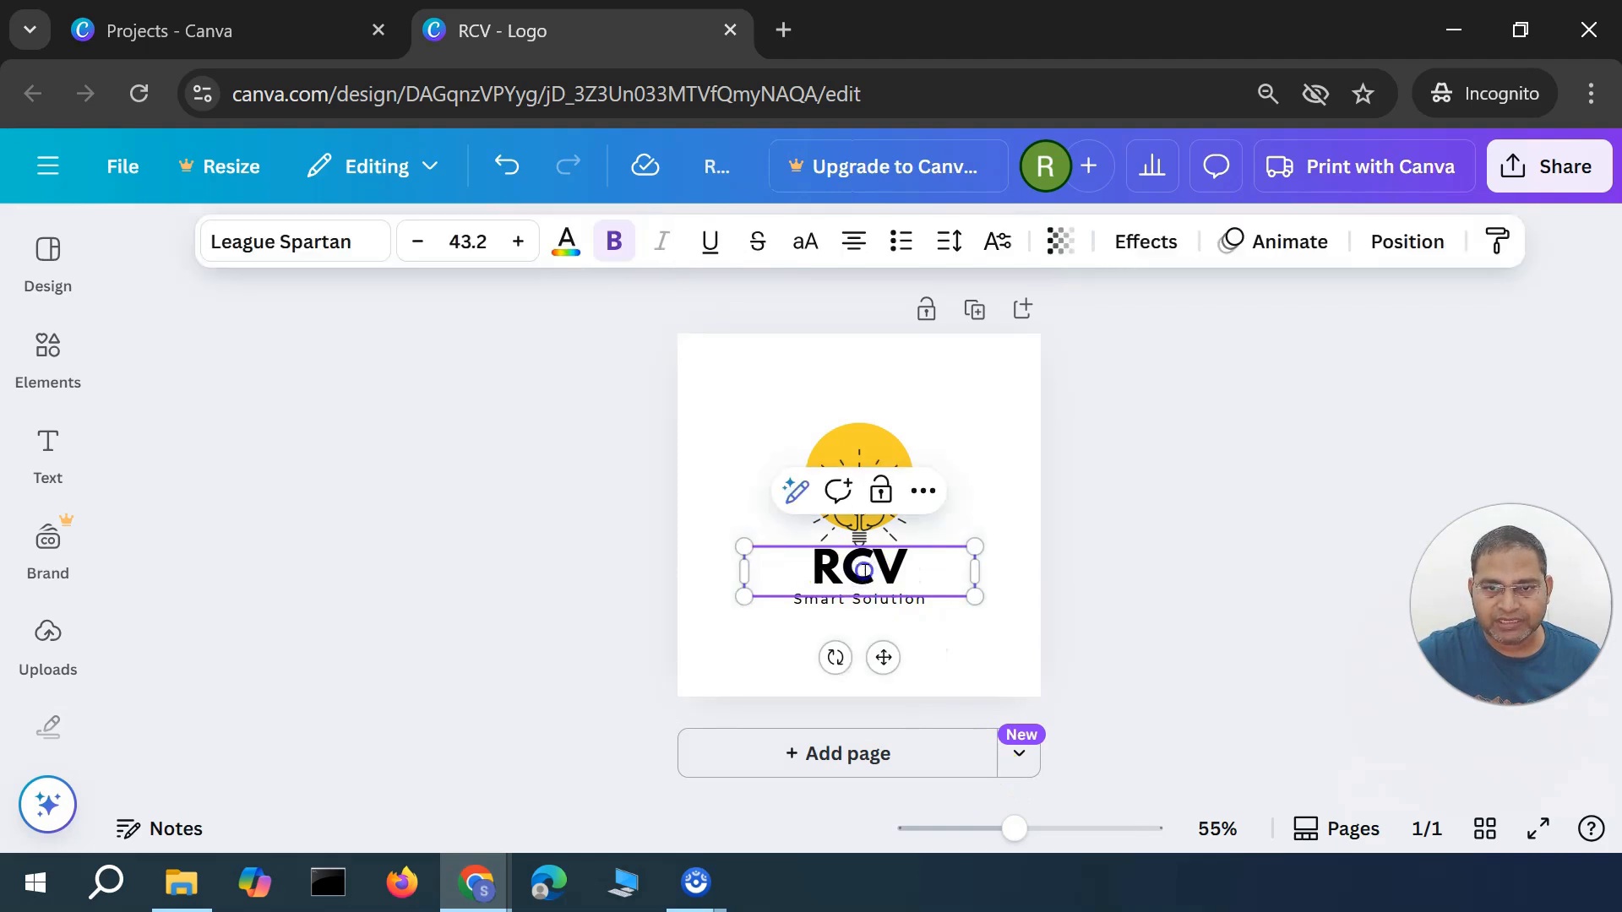
double_click(863, 571)
key("Right")
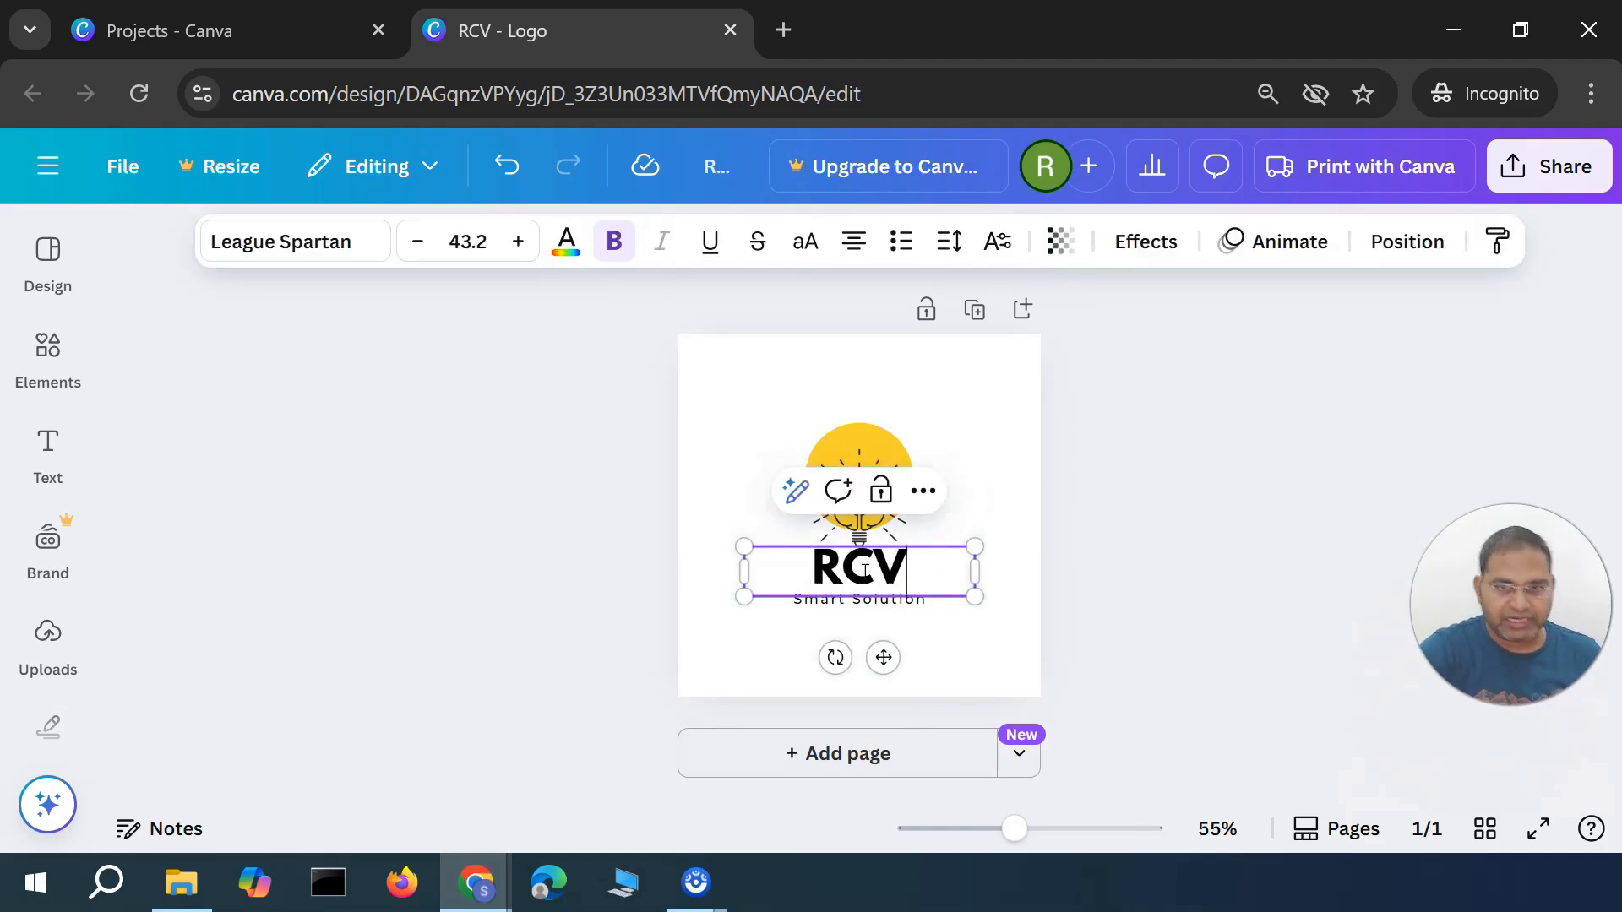
left_click(734, 644)
Replace the tagline "Smart Solution" below the title with "Academy"
left_click(839, 605)
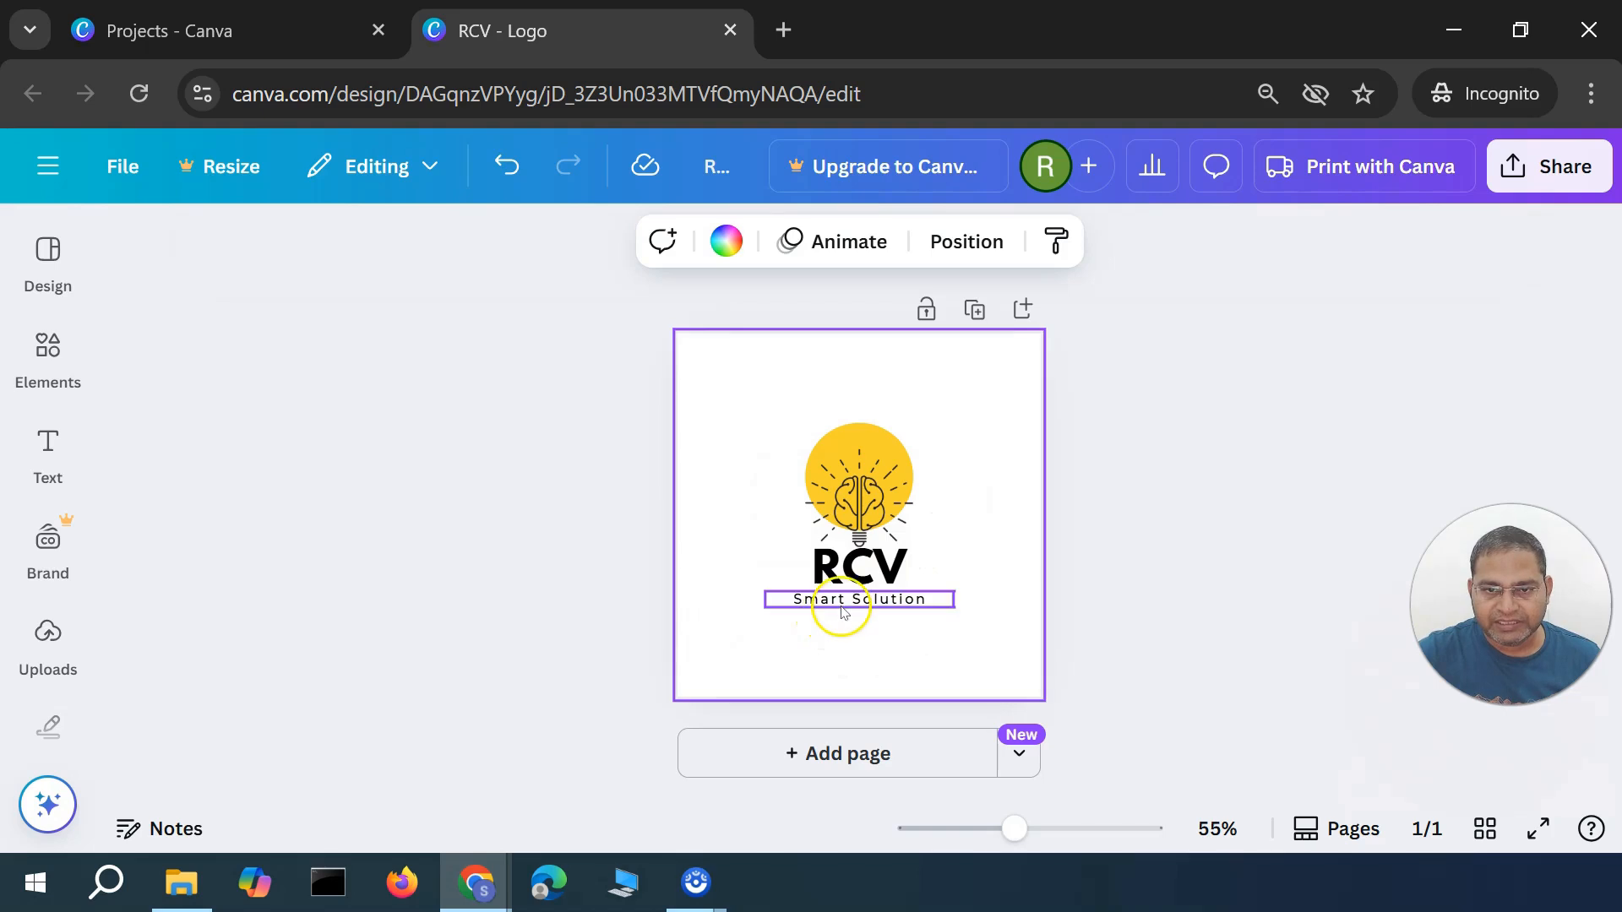
left_click(845, 604)
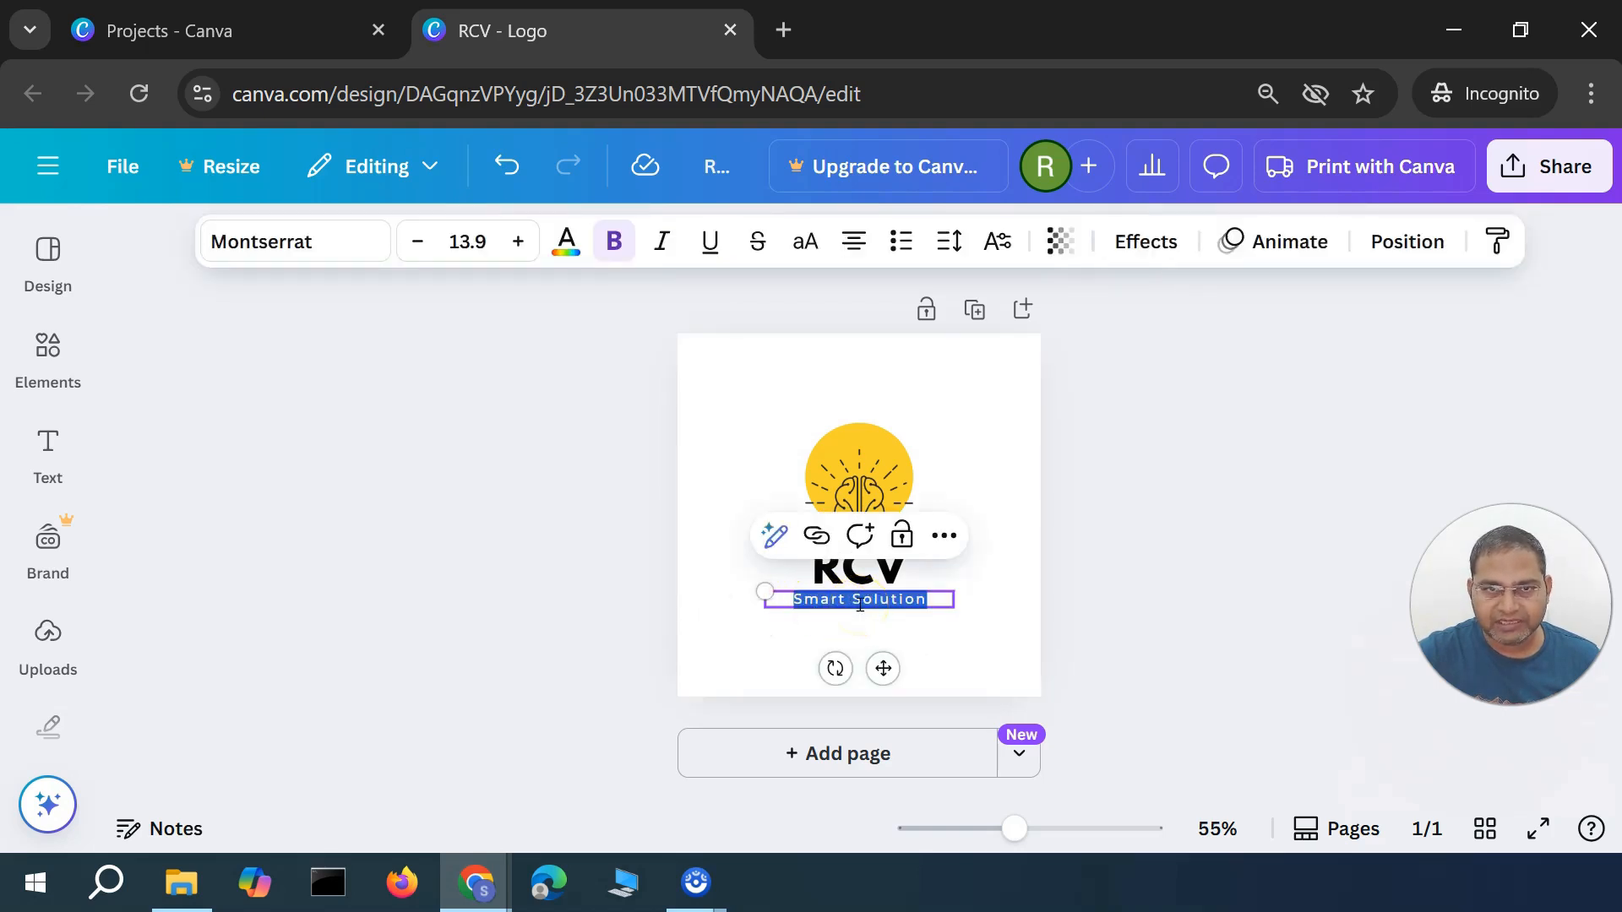
type("Academy")
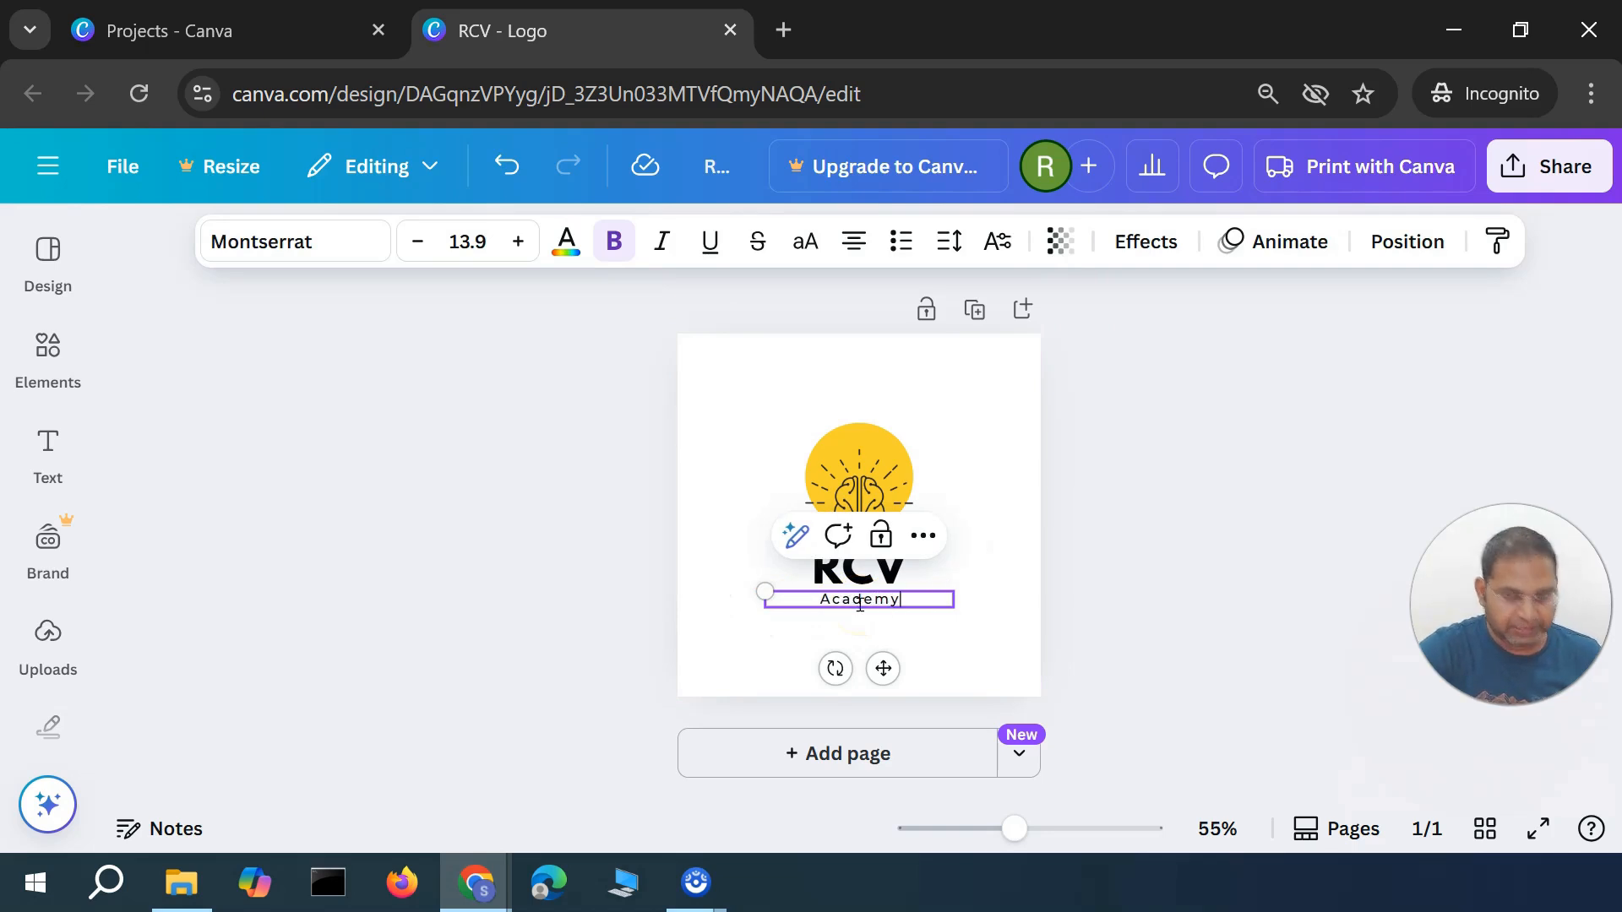
left_click(947, 600)
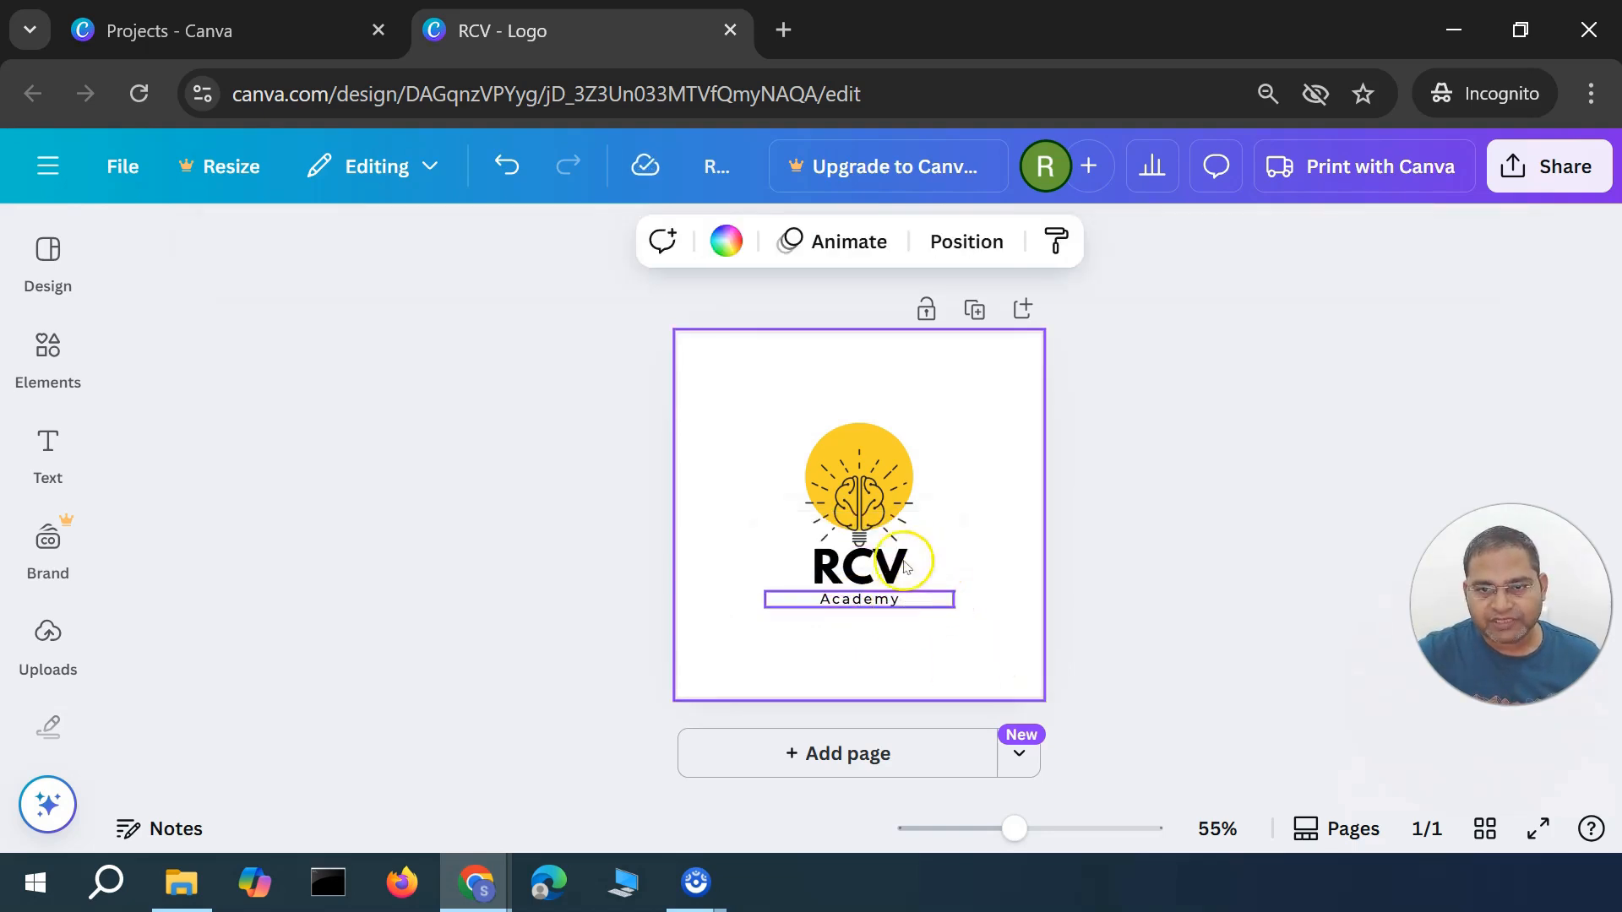
Move the Academy text down, centred on the page with a gap of about 22 below the RCV title
left_click(872, 599)
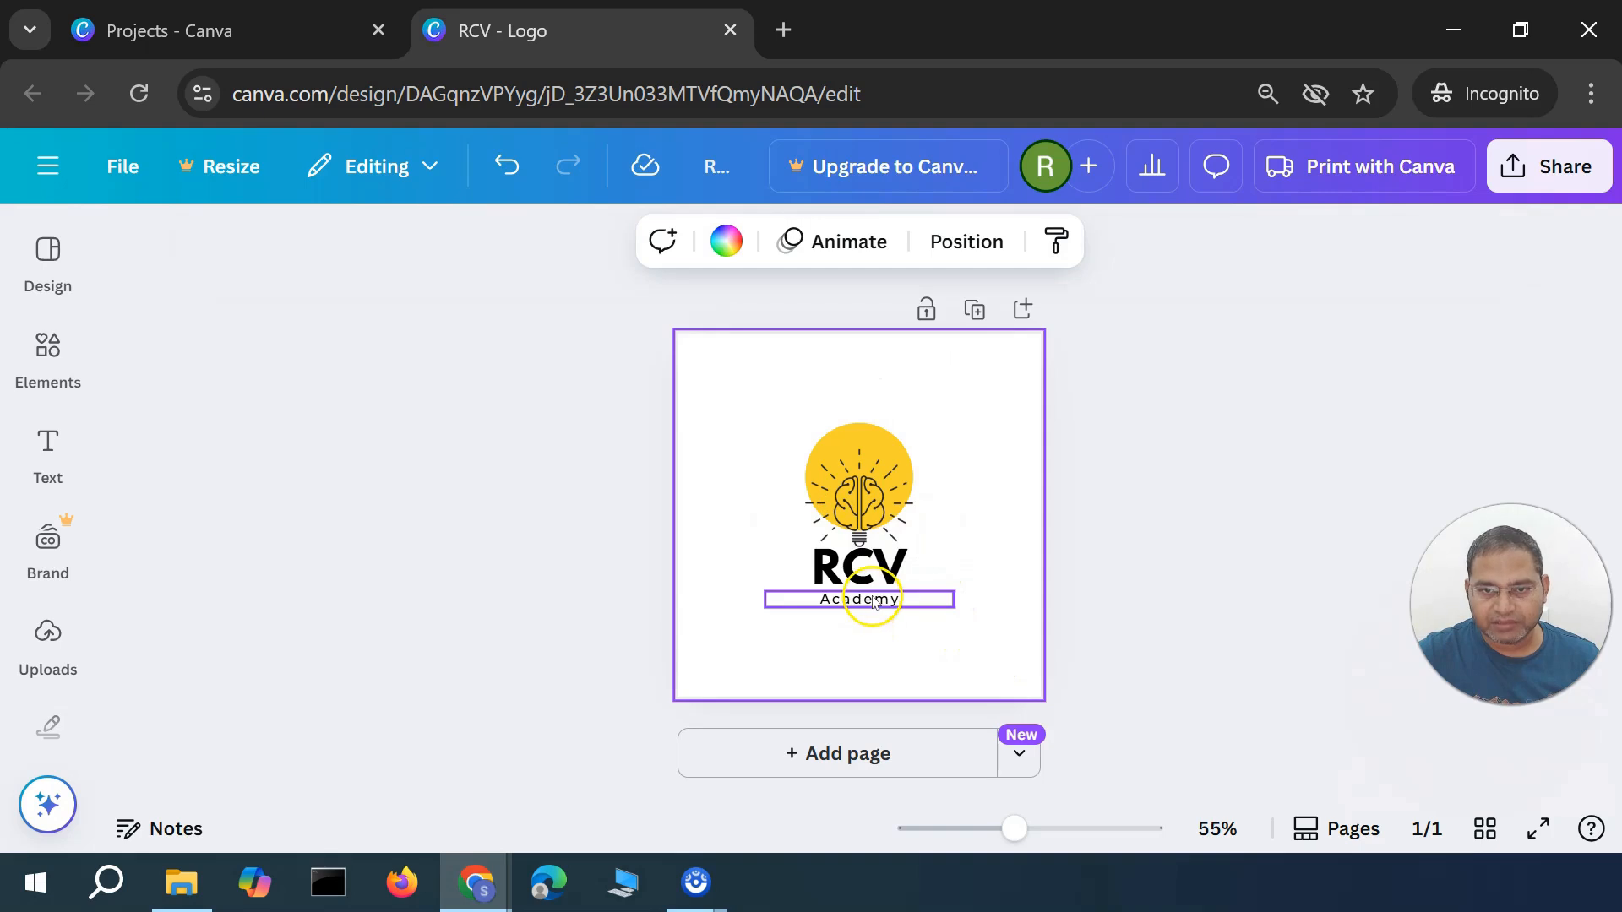
left_click_drag(870, 603, 865, 609)
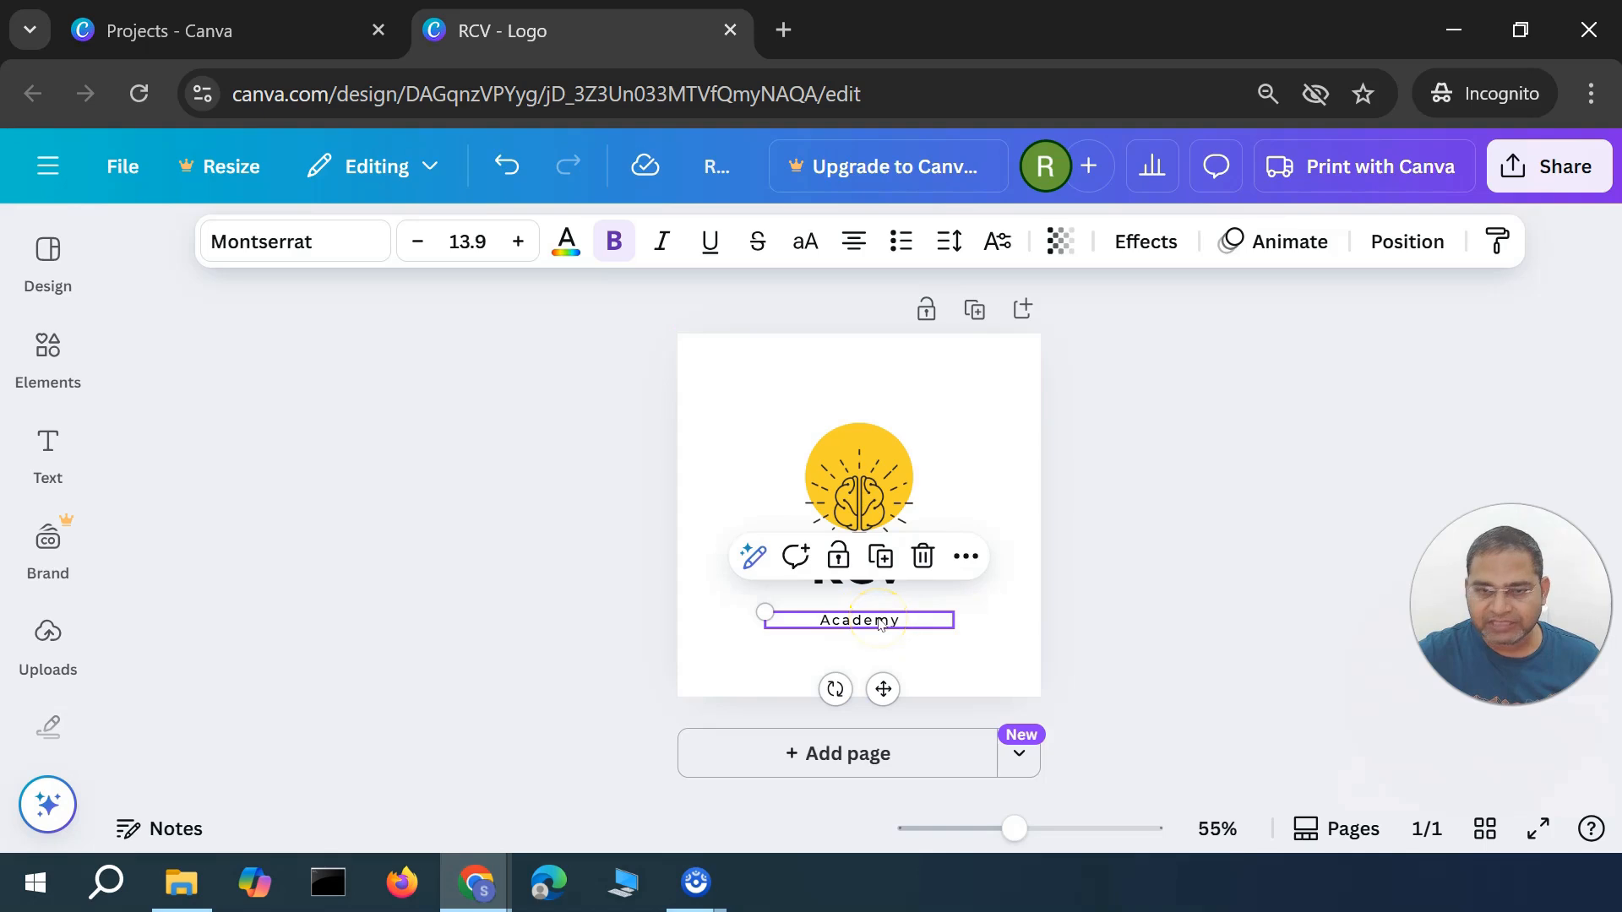
left_click_drag(866, 625, 861, 625)
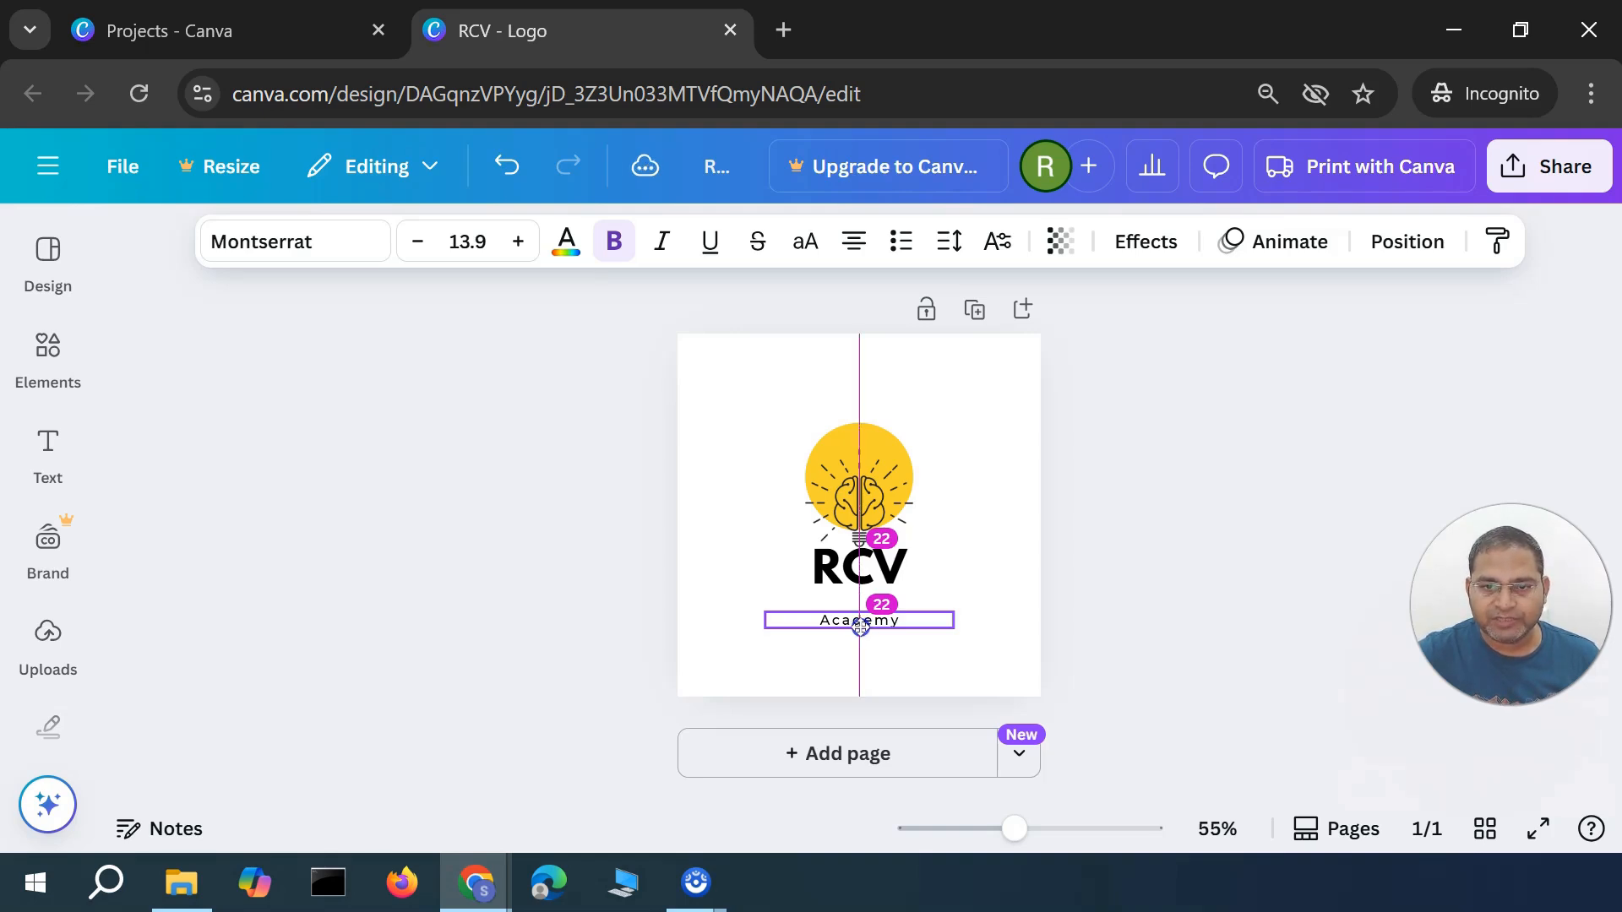
left_click_drag(860, 626, 860, 626)
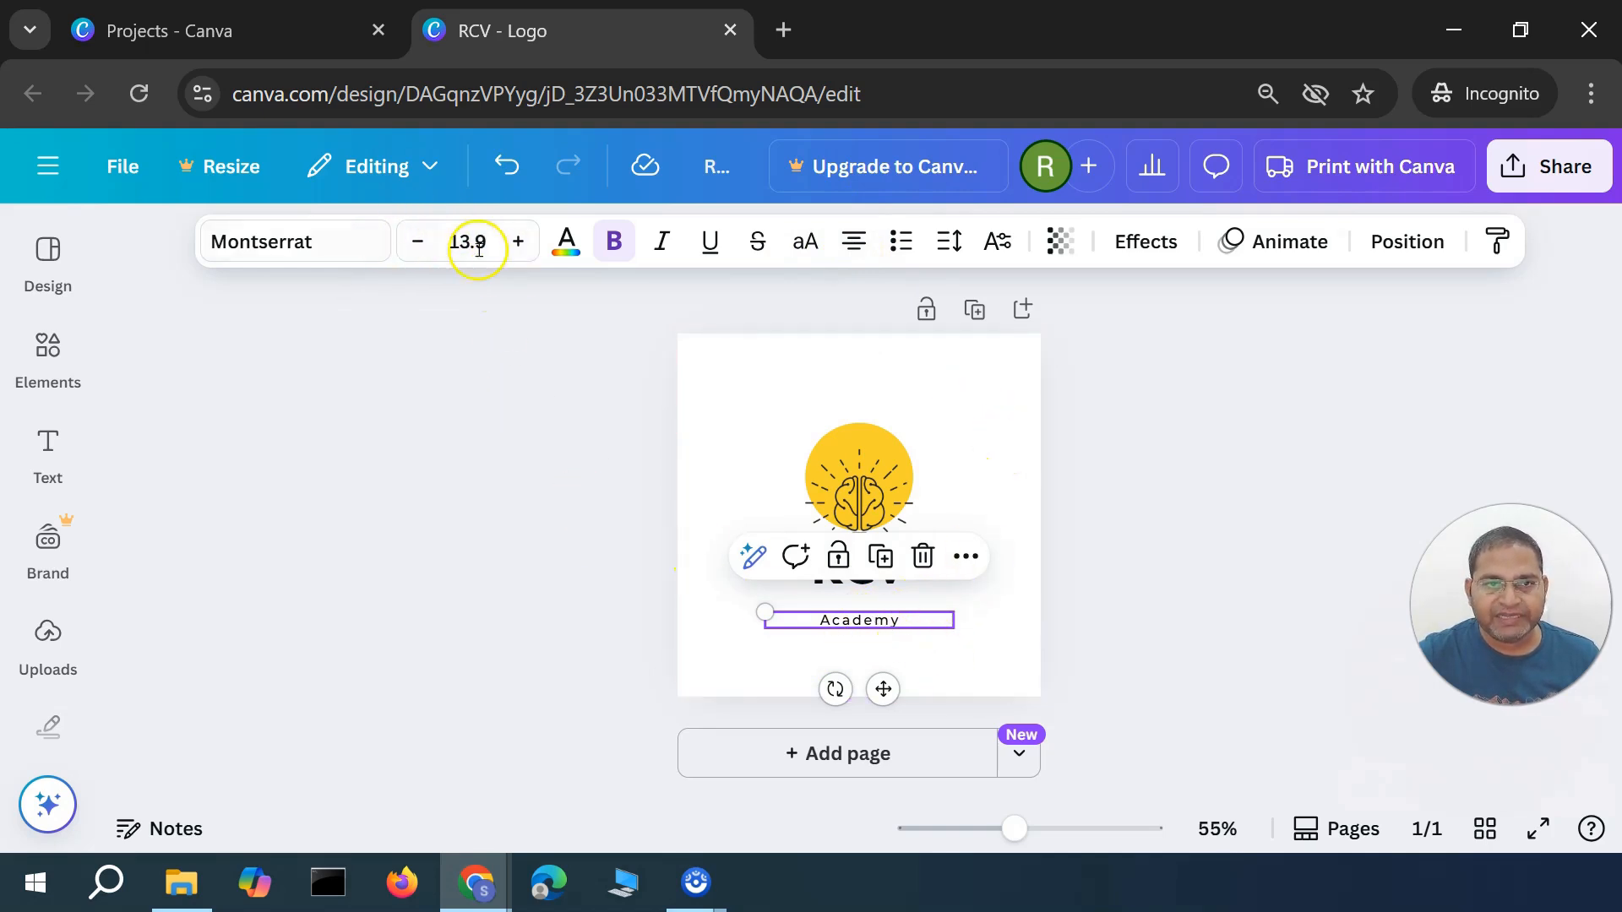
Increase the Academy text's font size to 26.9
left_click(520, 243)
left_click(520, 243)
left_click(520, 243)
left_click(520, 243)
left_click(519, 243)
left_click(519, 244)
left_click(520, 243)
left_click(520, 244)
left_click(519, 243)
left_click(520, 243)
left_click(519, 243)
left_click(519, 244)
left_click(519, 243)
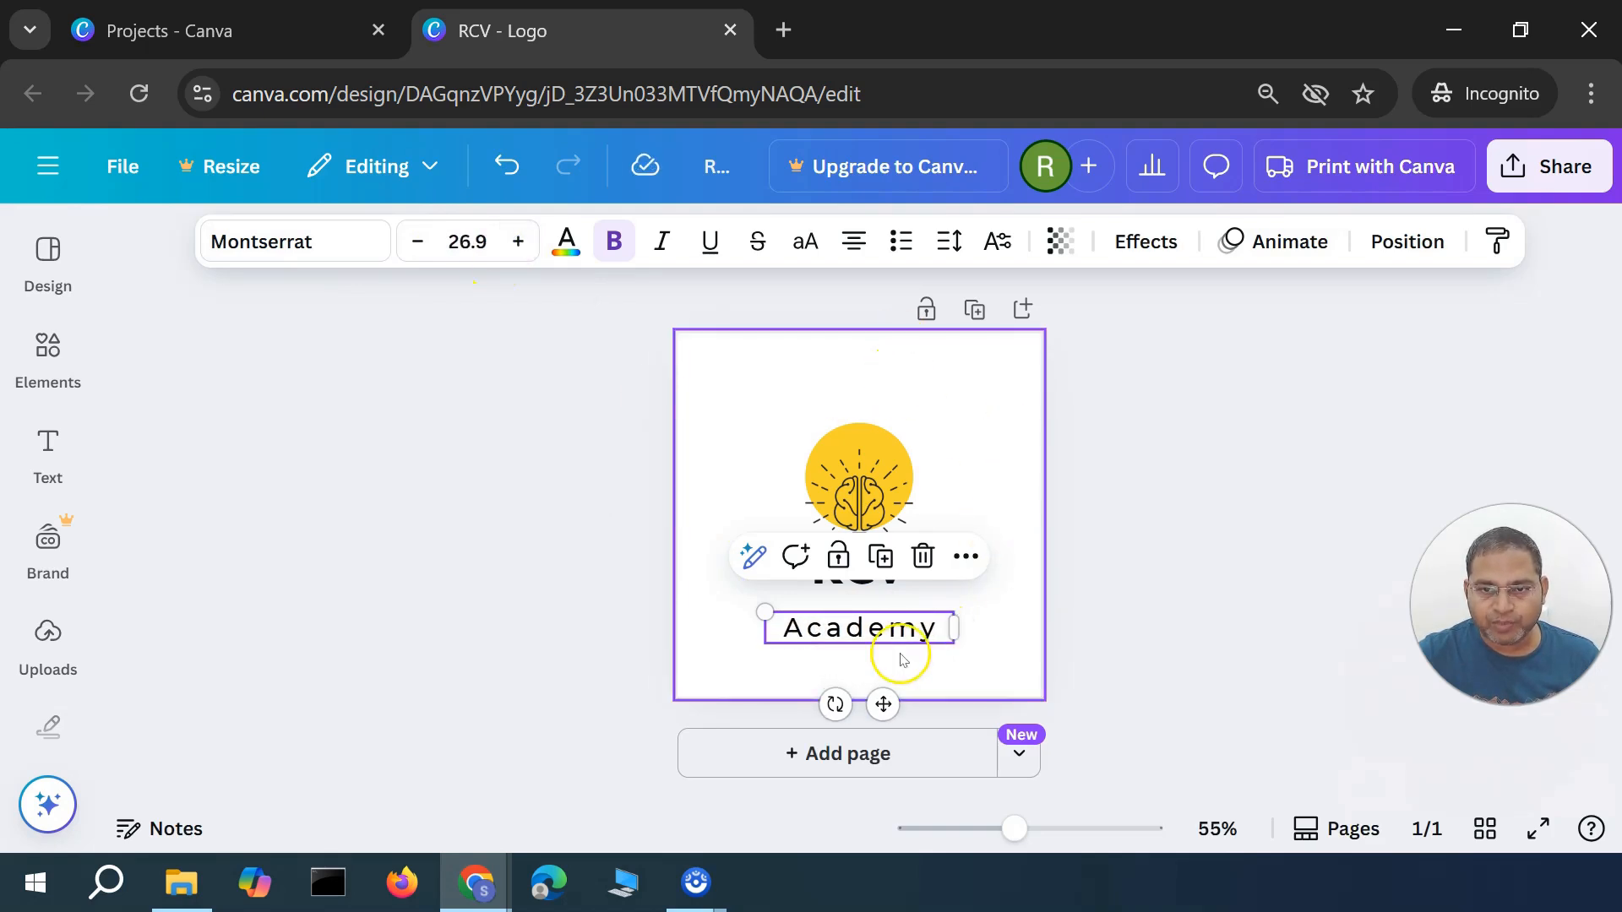
left_click(985, 659)
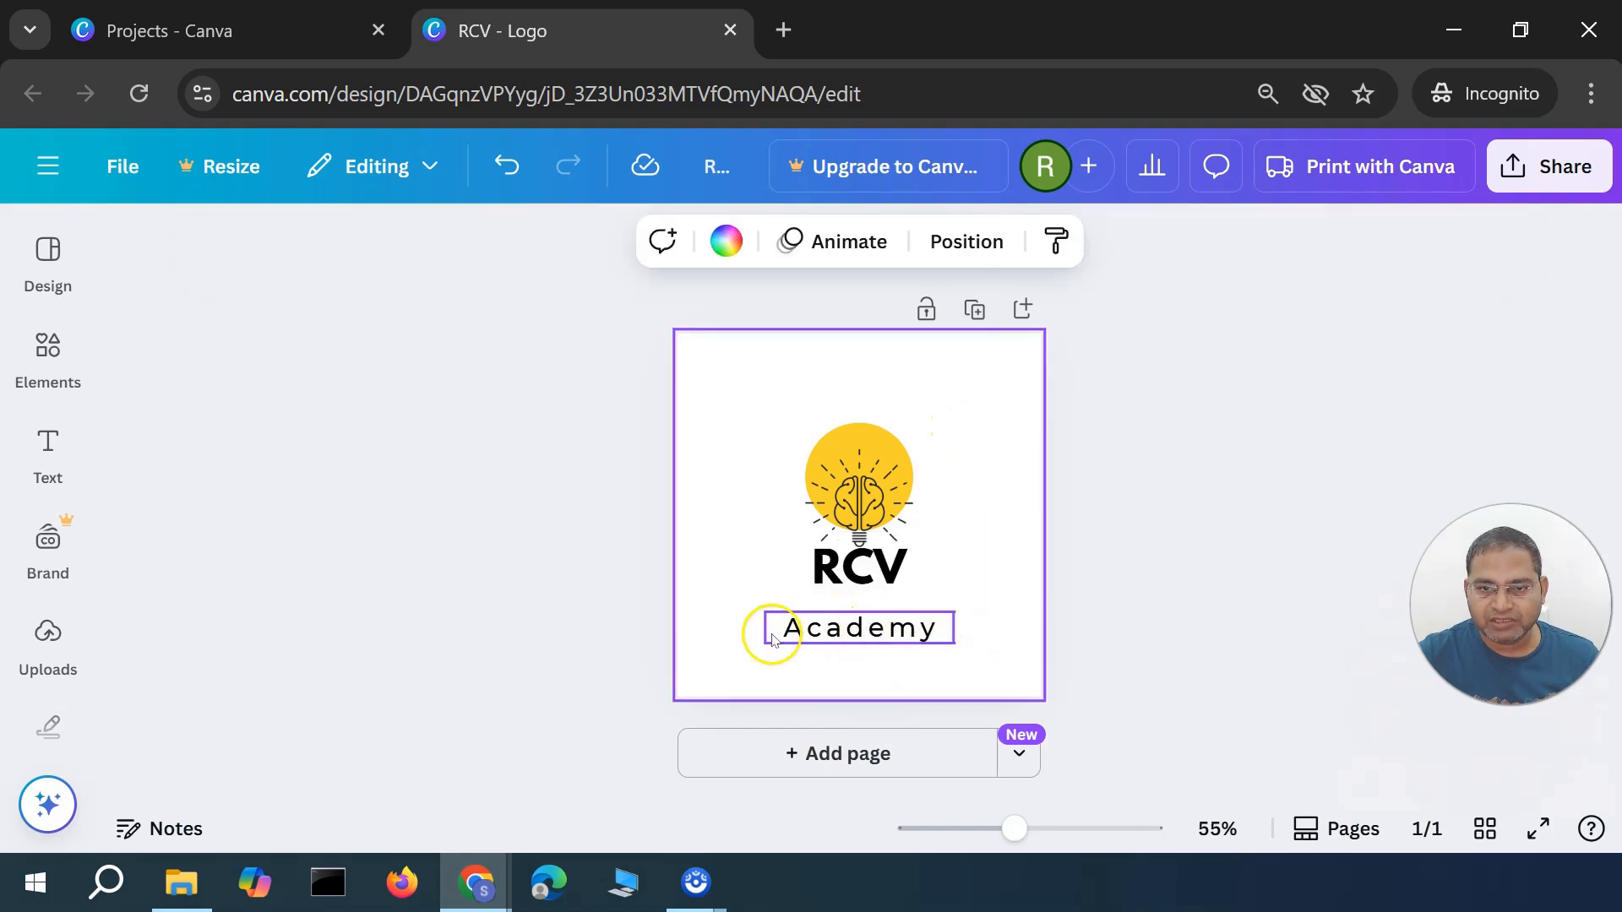
Set the letter spacing of the Academy text to 100
left_click(848, 638)
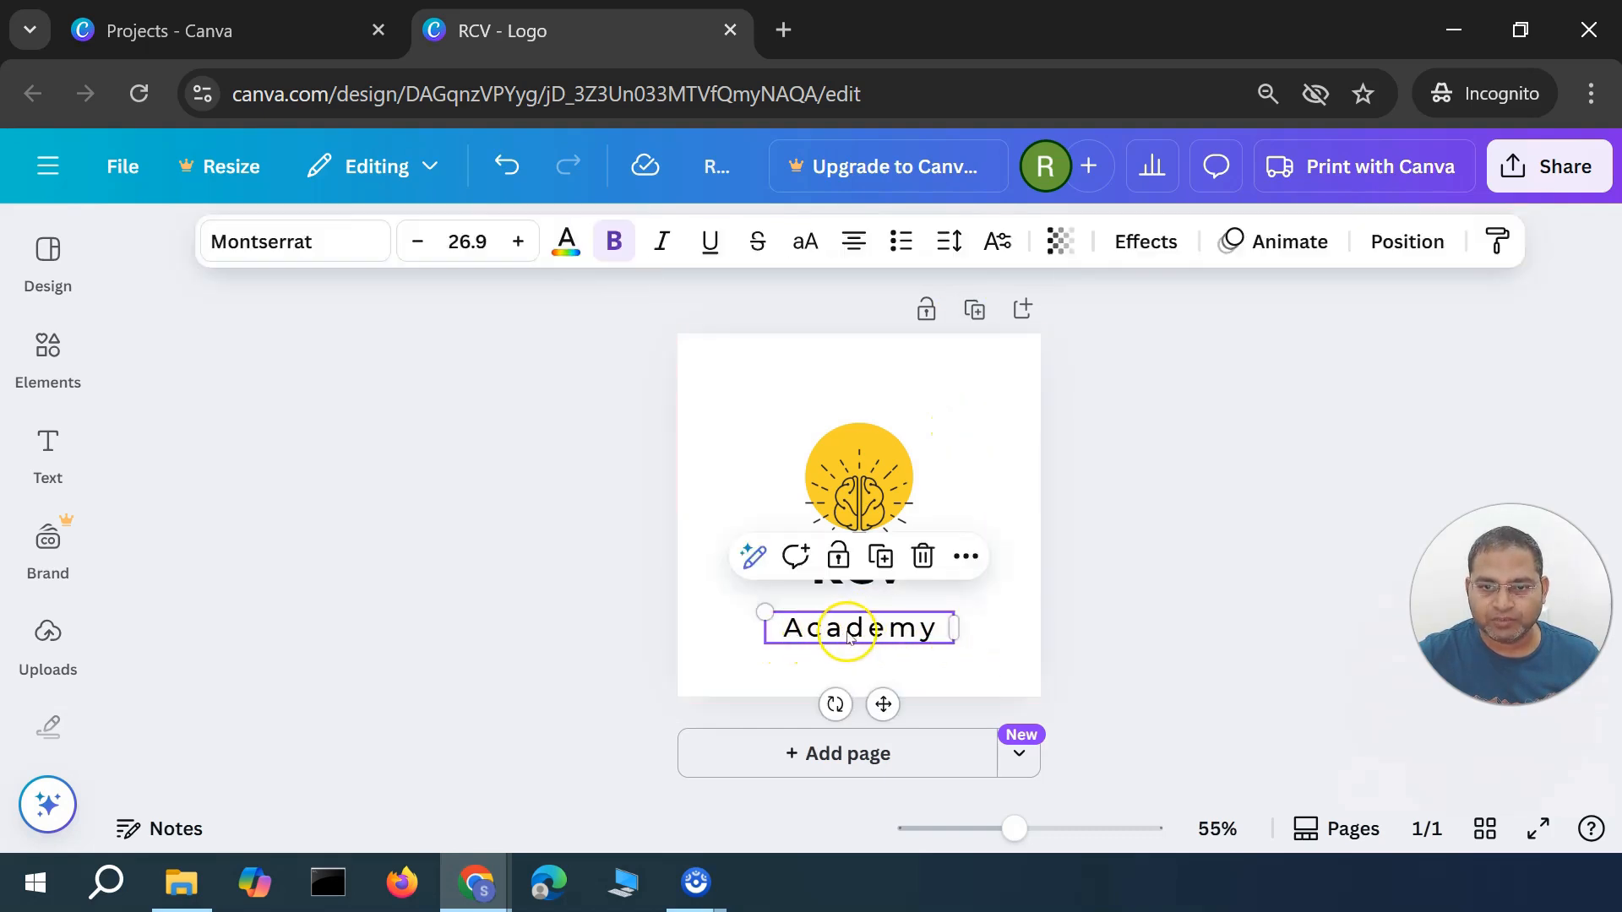
left_click(948, 244)
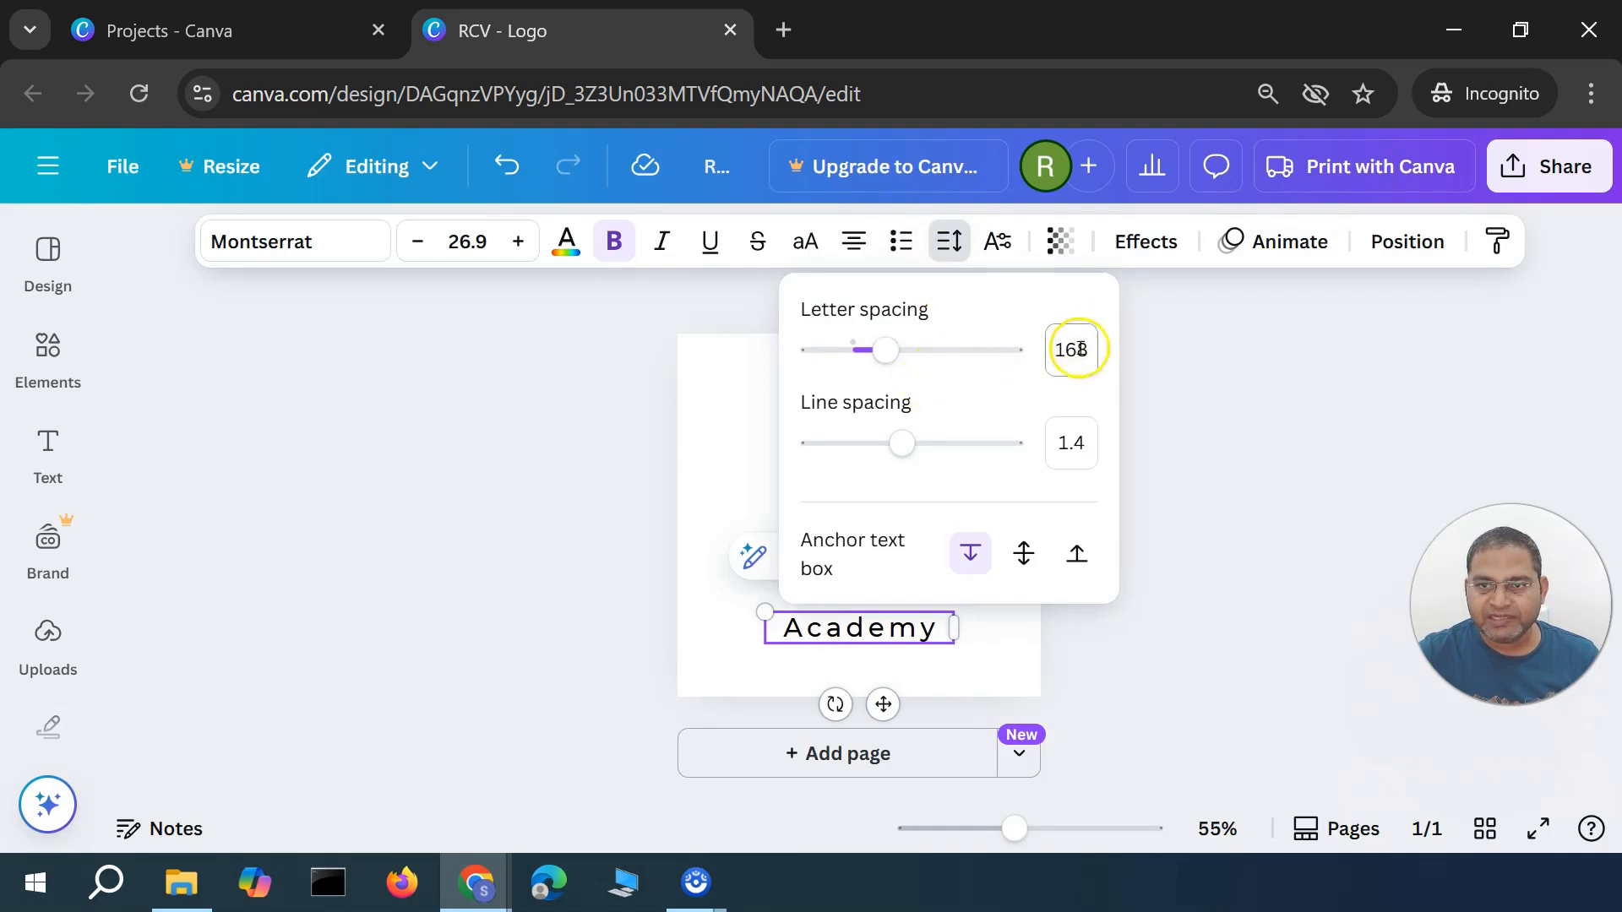
left_click(1067, 349)
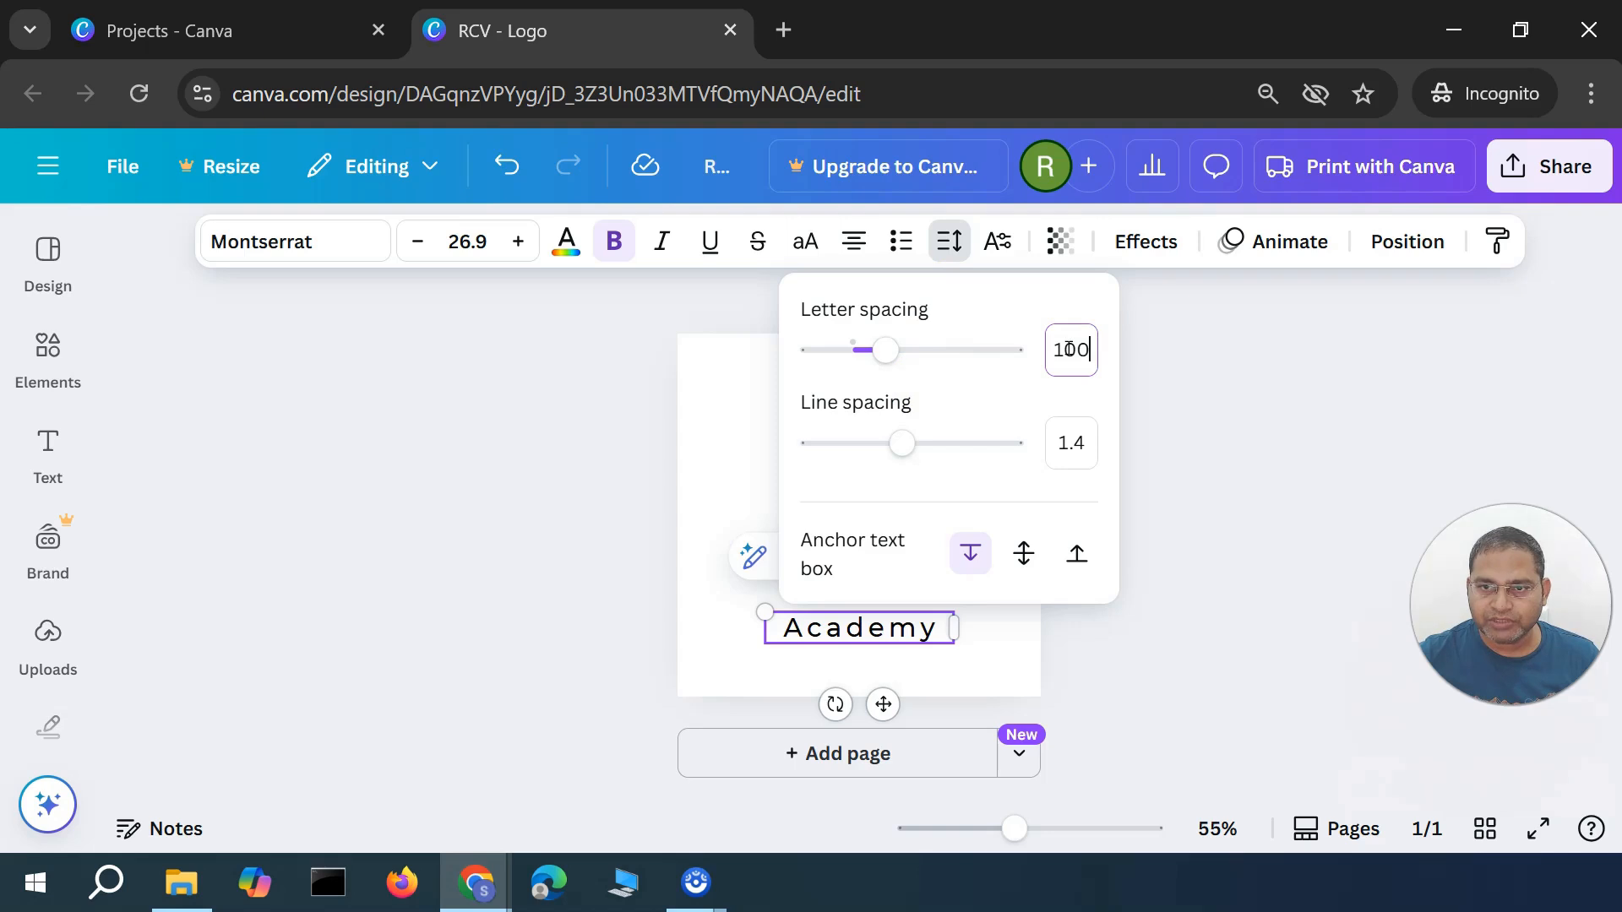
key("Return")
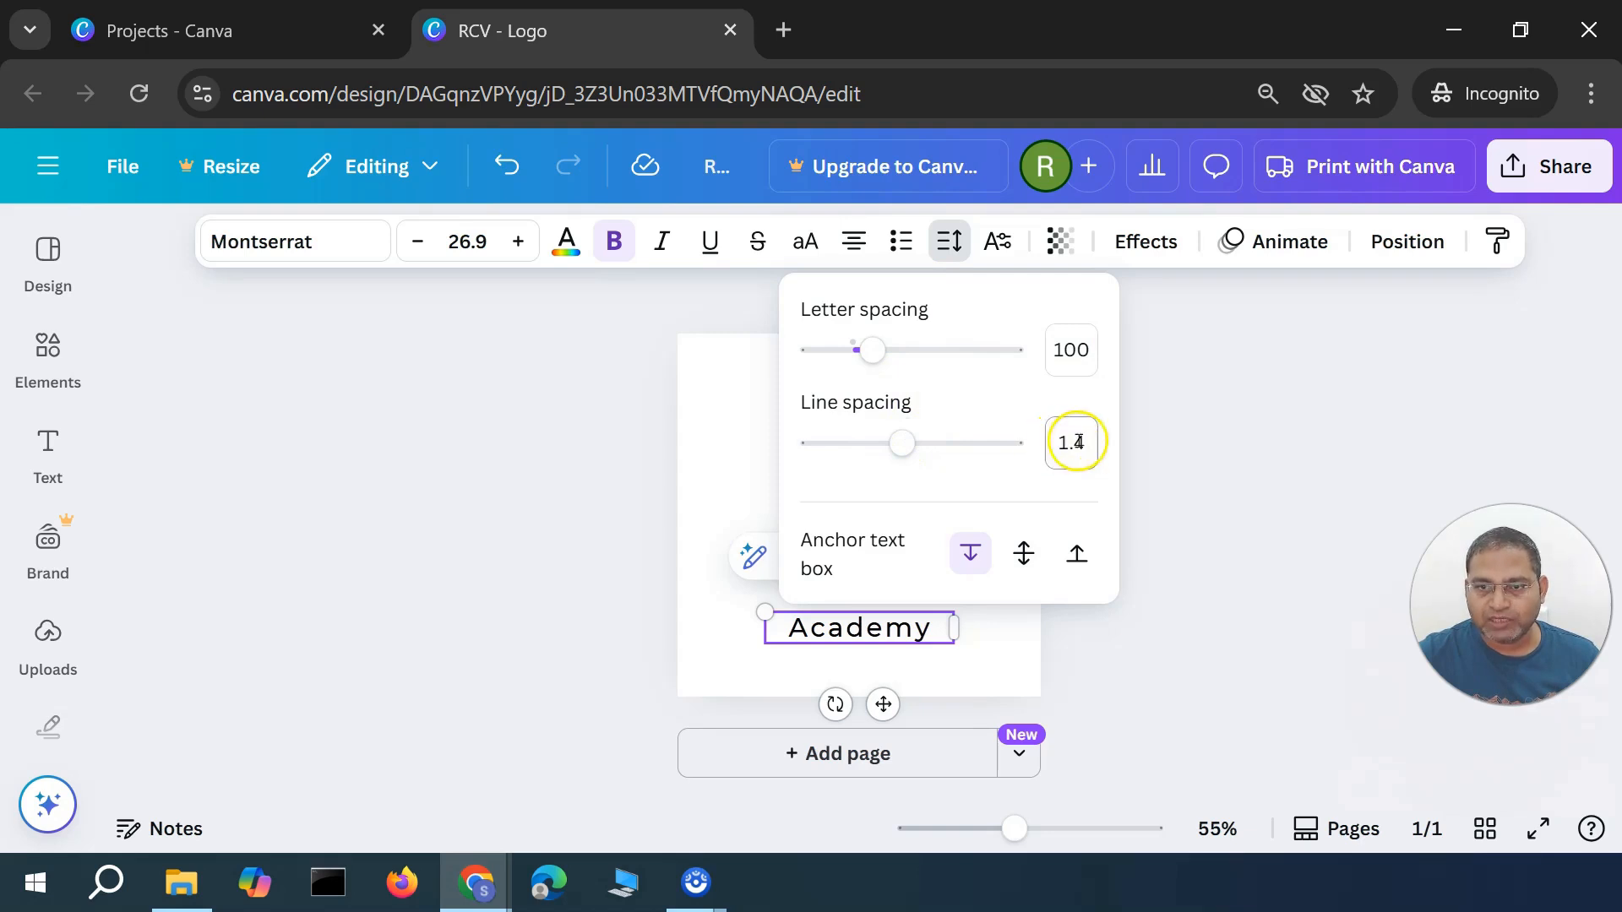
Set the Academy text's line spacing to 1.44 and try the other text box anchors before restoring the top anchor
mouse_move(903, 443)
left_mouse_down()
mouse_move(927, 442)
mouse_move(902, 445)
left_mouse_up()
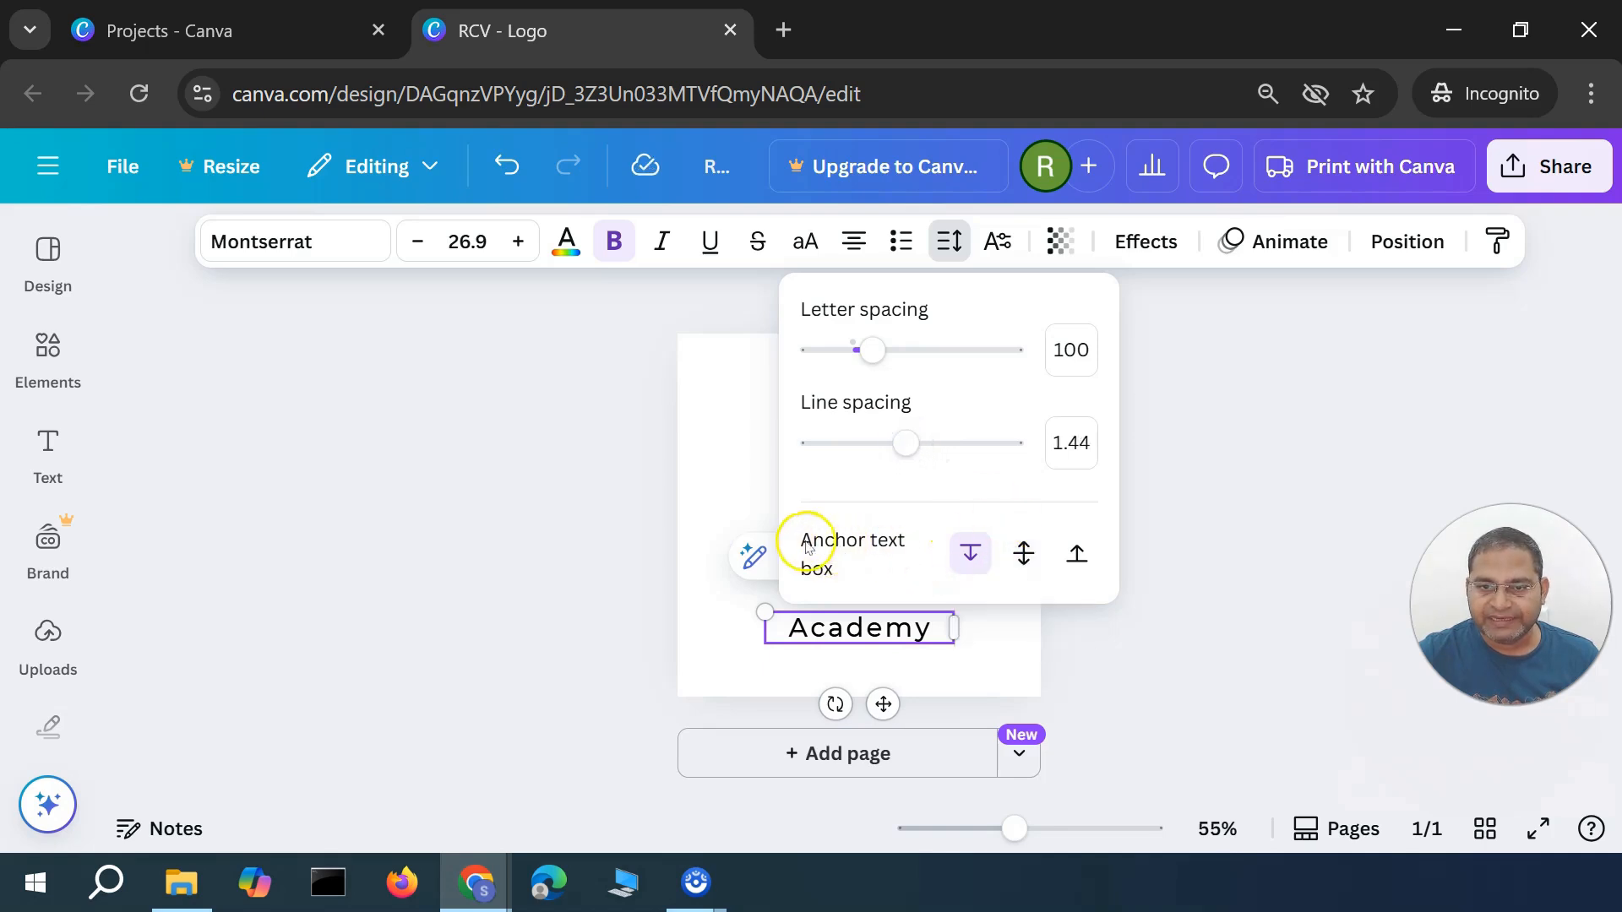
left_click(1023, 558)
left_click(1076, 555)
left_click(970, 553)
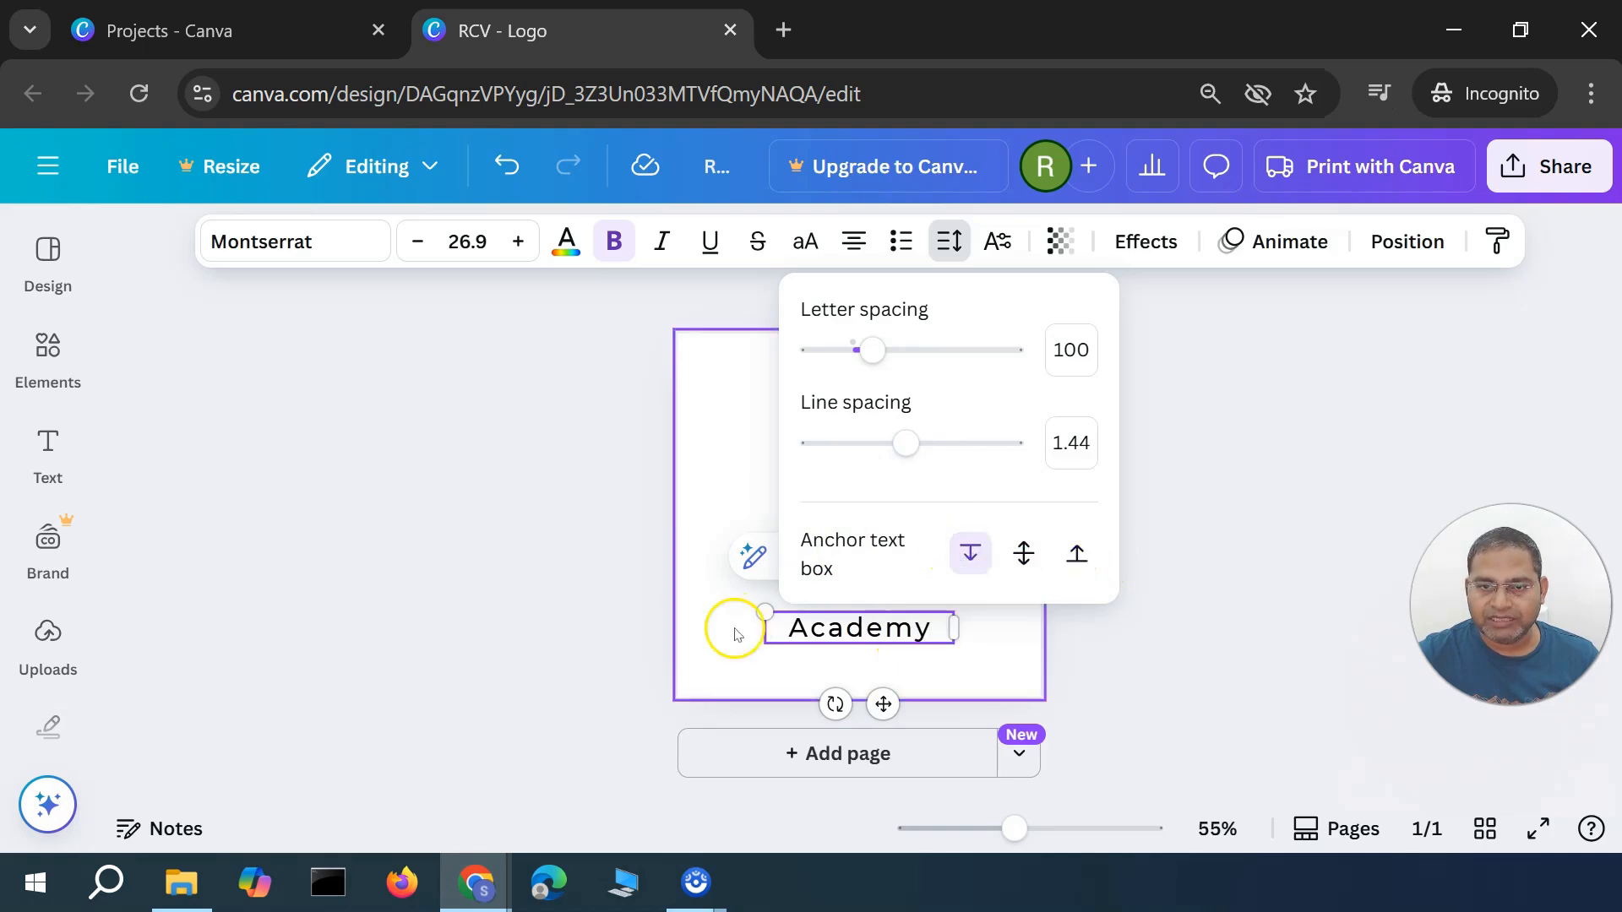
left_click(735, 501)
Check the letter and line spacing settings of the RCV title
left_click(870, 576)
left_click_drag(871, 580, 870, 591)
left_click(950, 241)
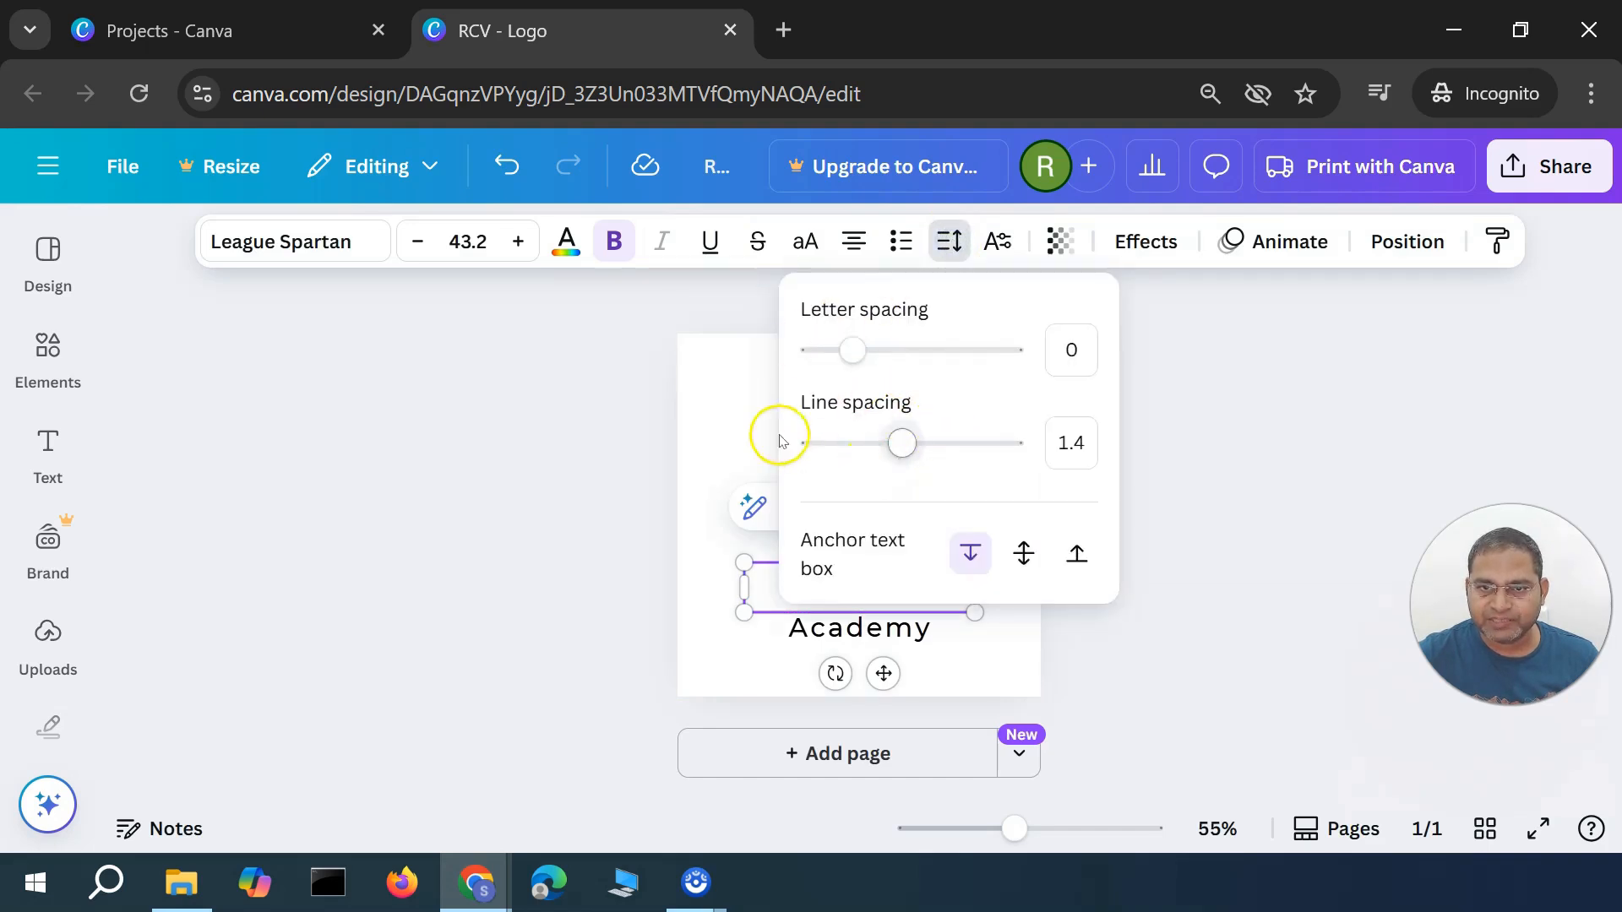
left_click(713, 419)
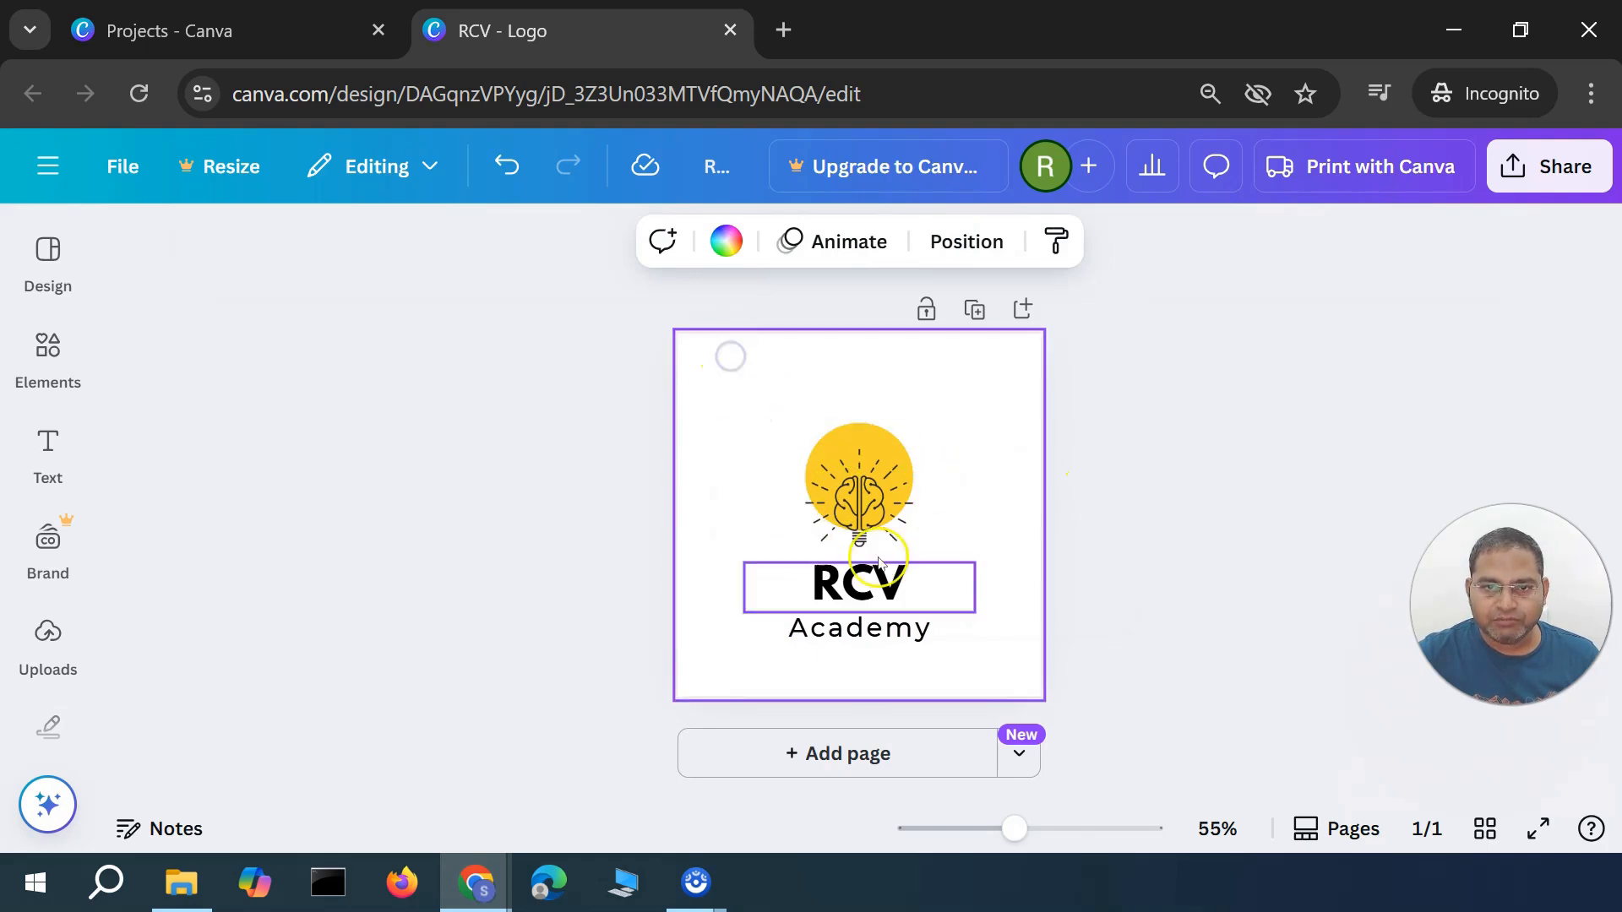
Search the element library for "education" to find a replacement for the brain bulb icon, and look through the results
left_click(844, 504)
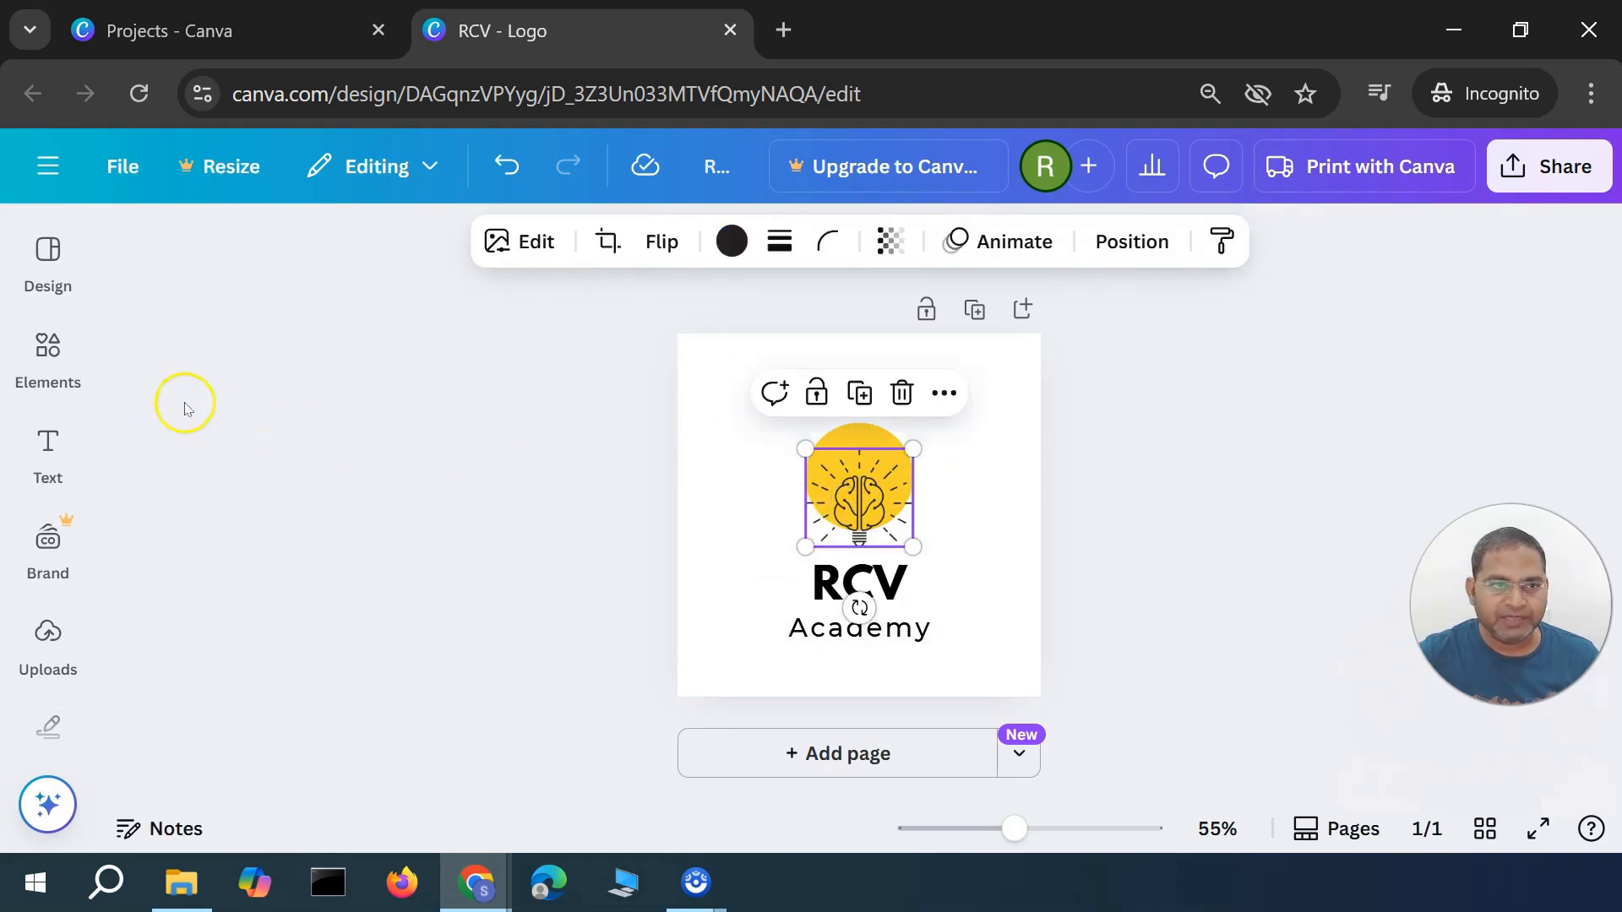
left_click(42, 353)
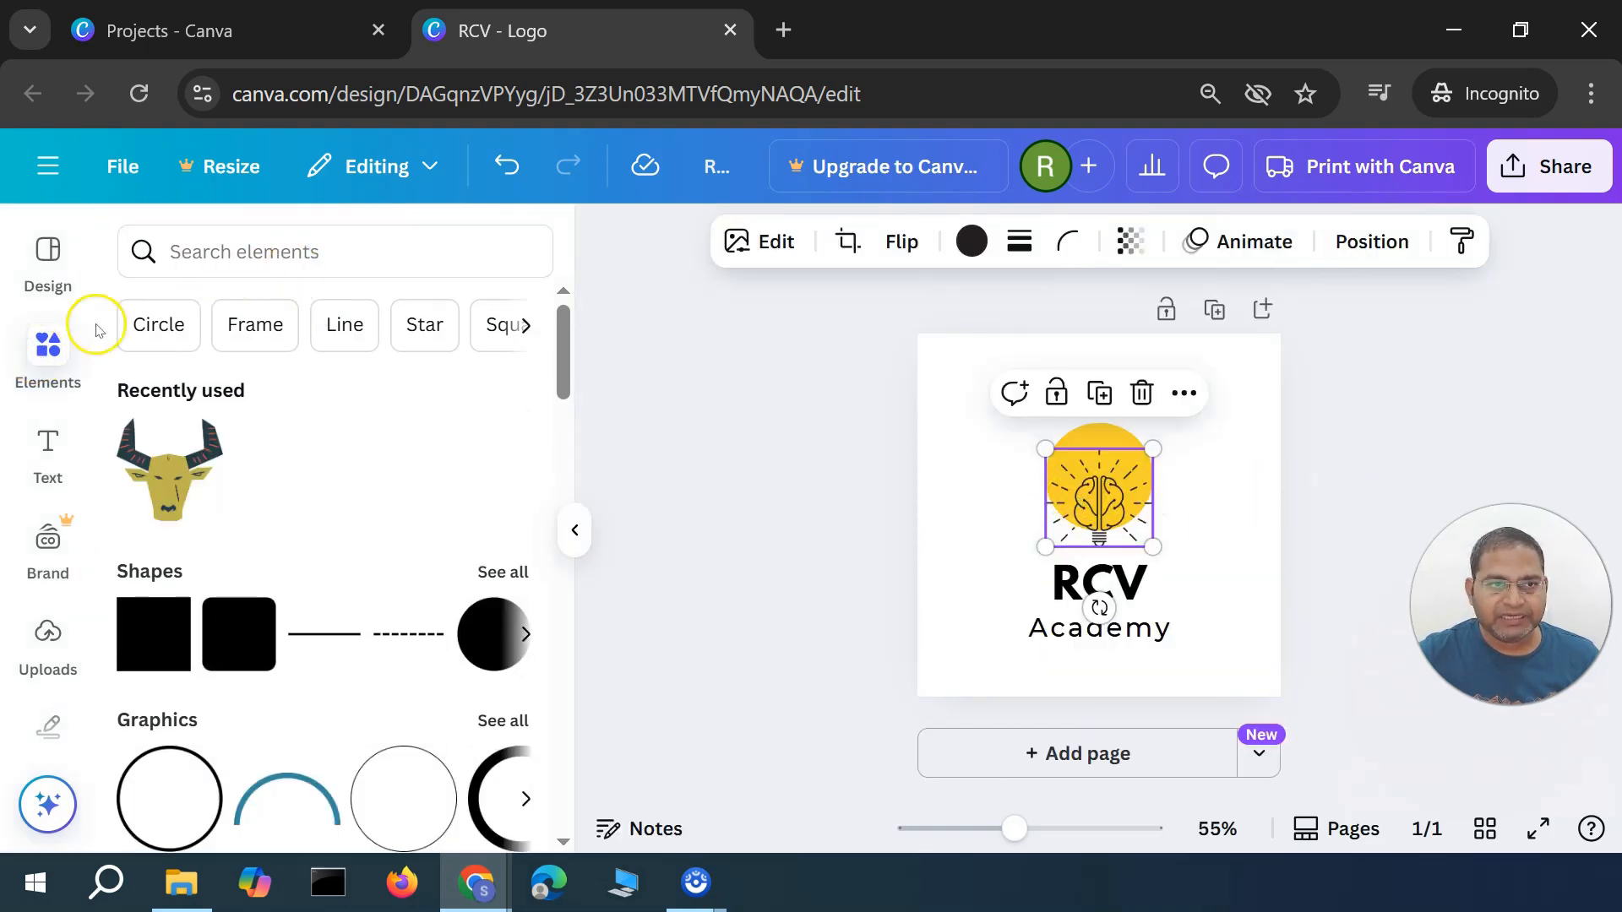
left_click(232, 255)
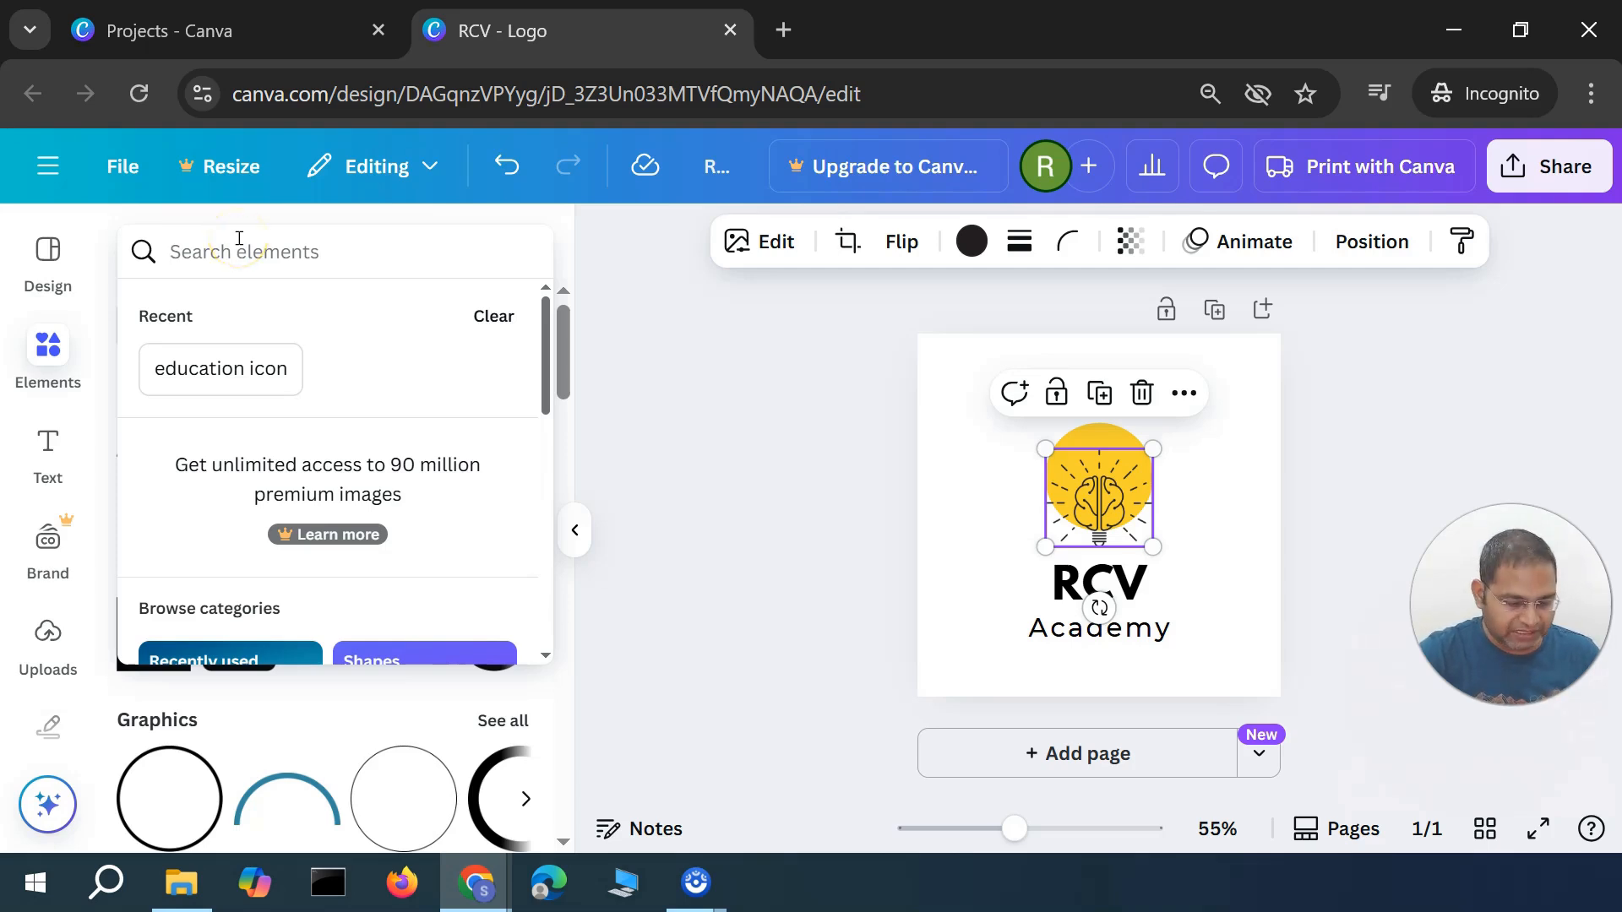
type("education")
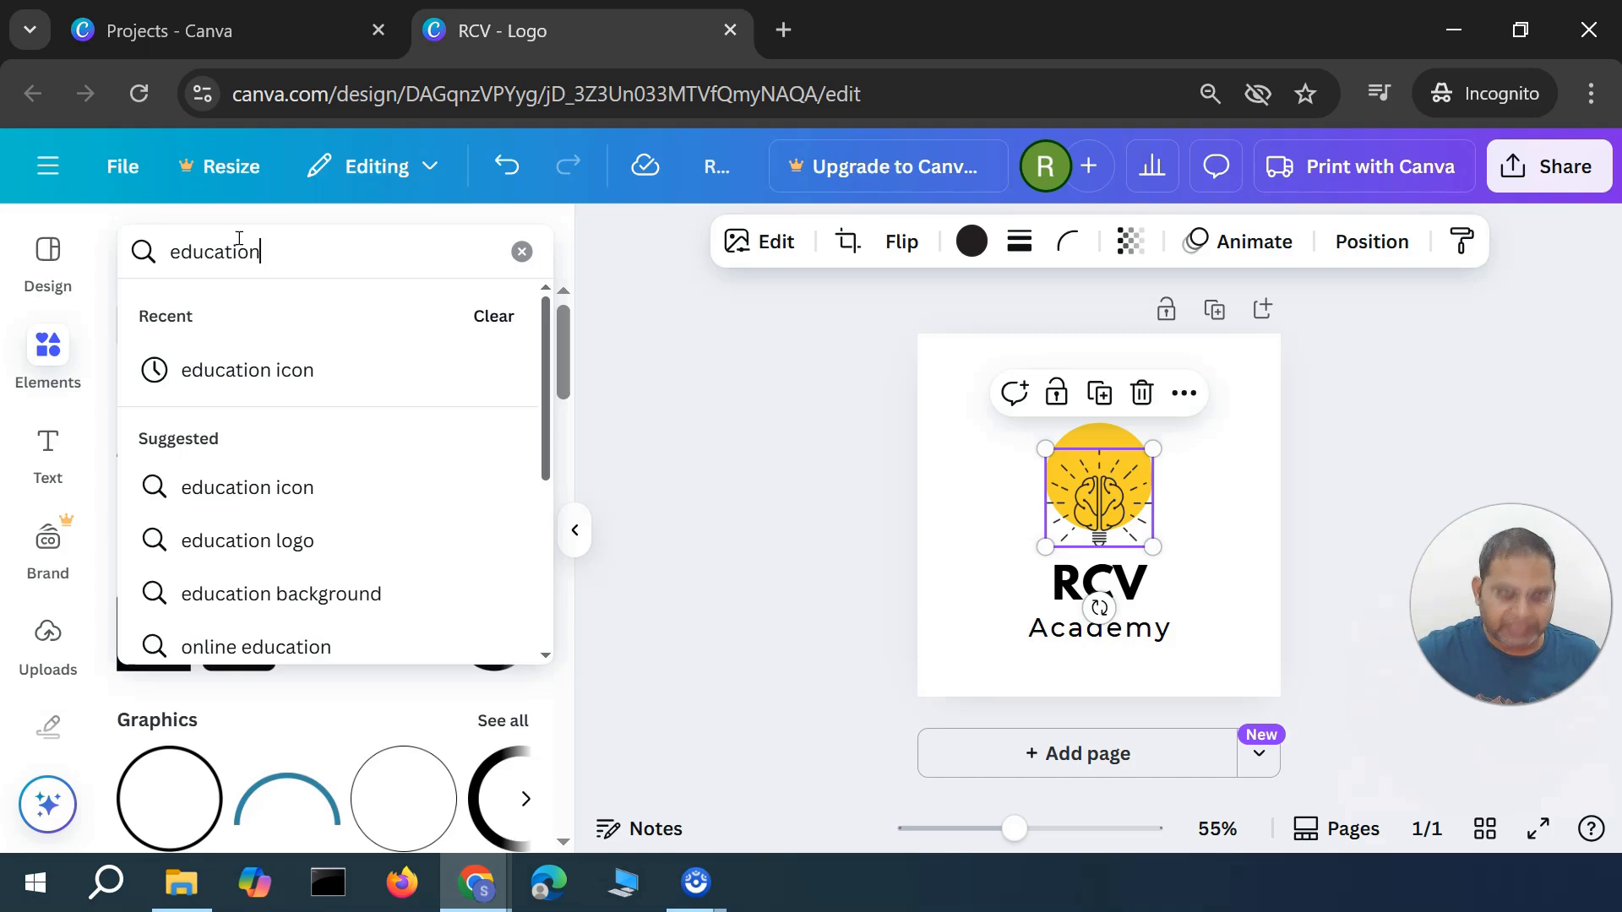
key("Return")
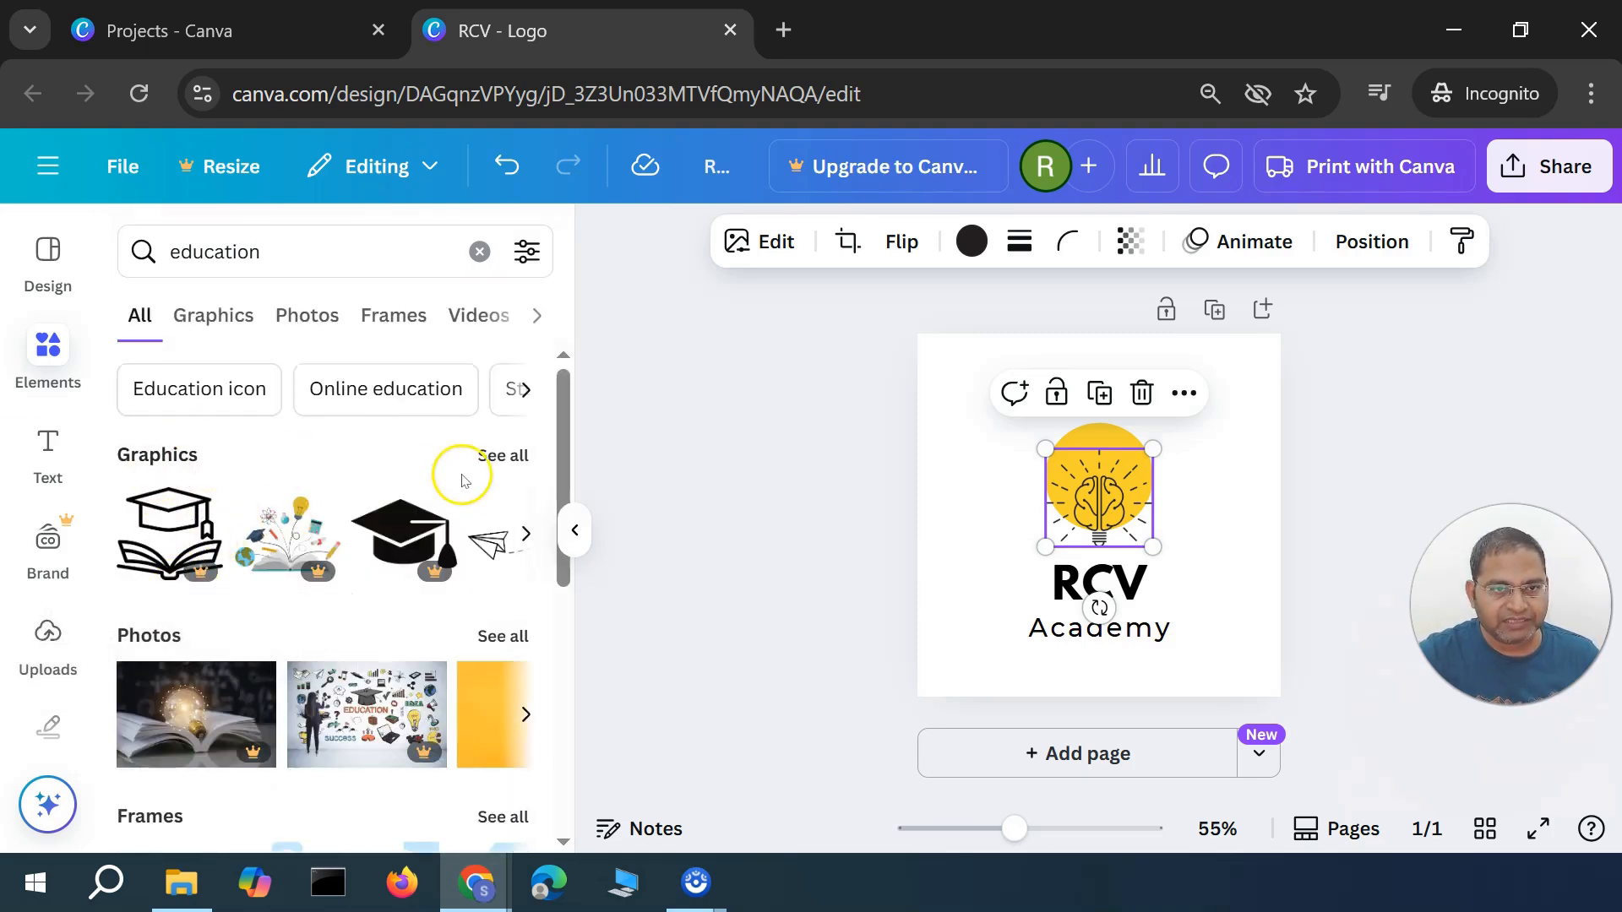
scroll(326, 714, "down", 2)
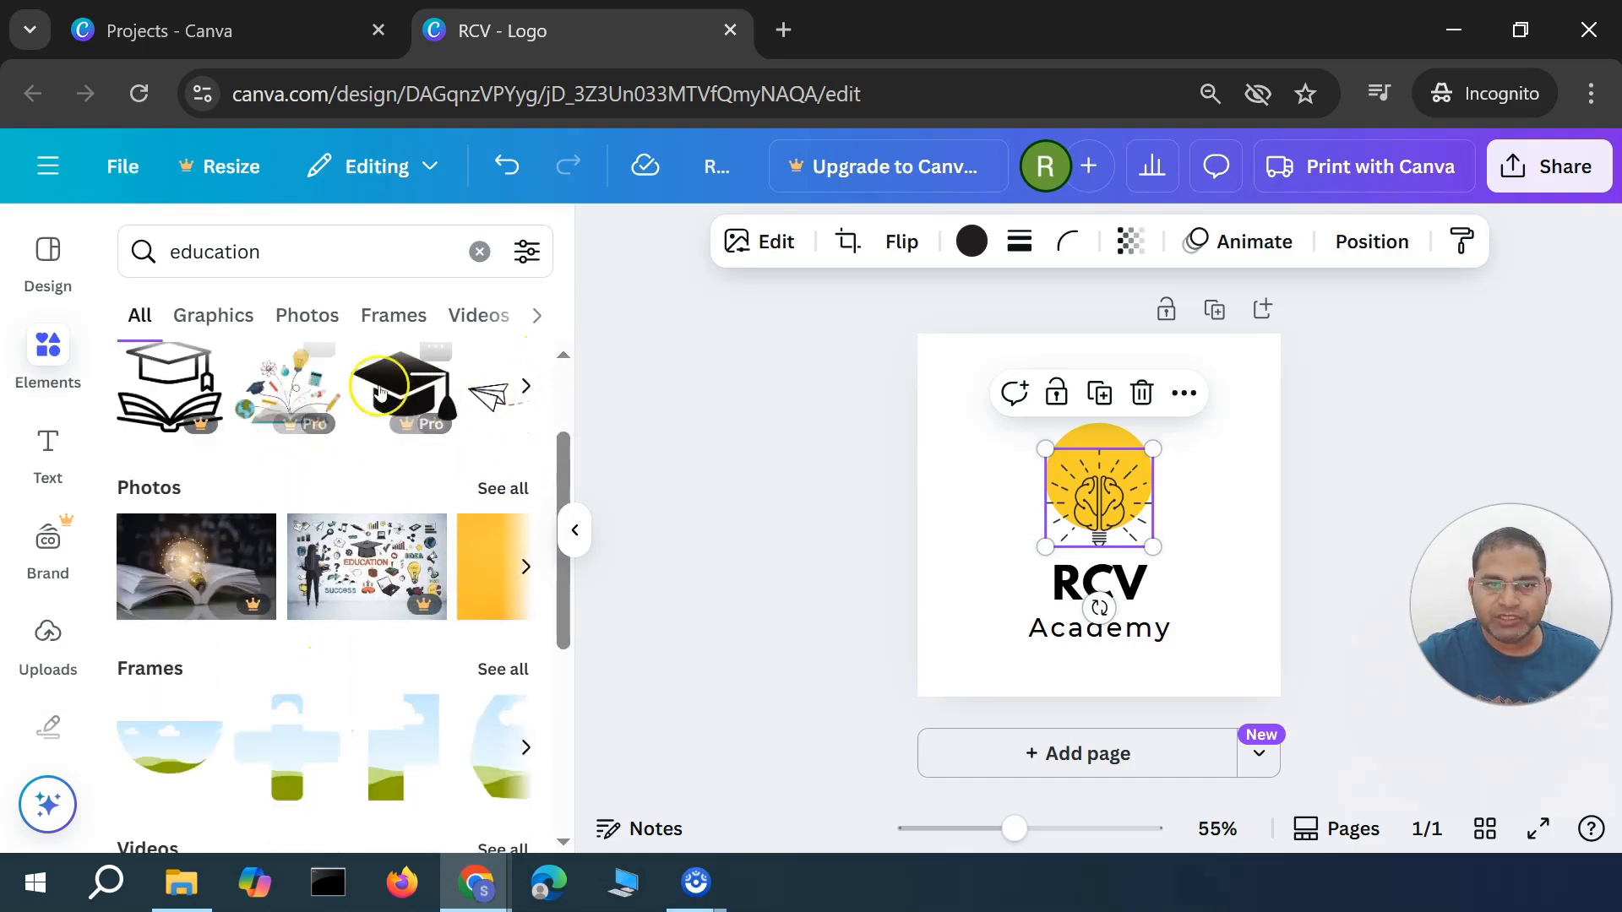
scroll(338, 658, "down", 4)
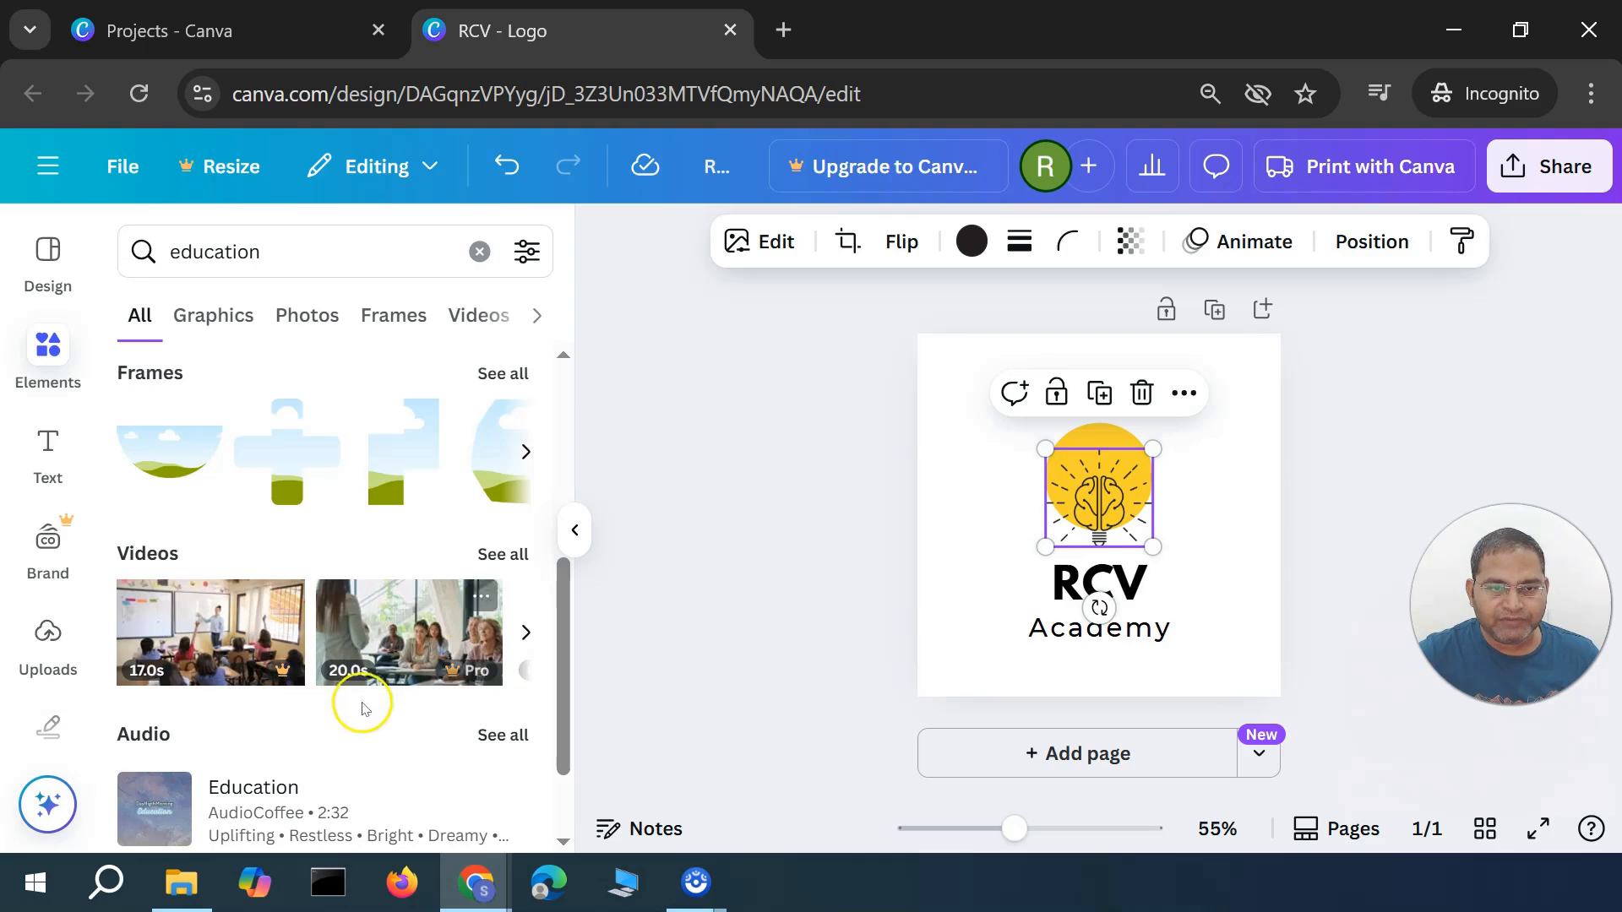
scroll(326, 681, "down", 2)
scroll(354, 686, "up", 8)
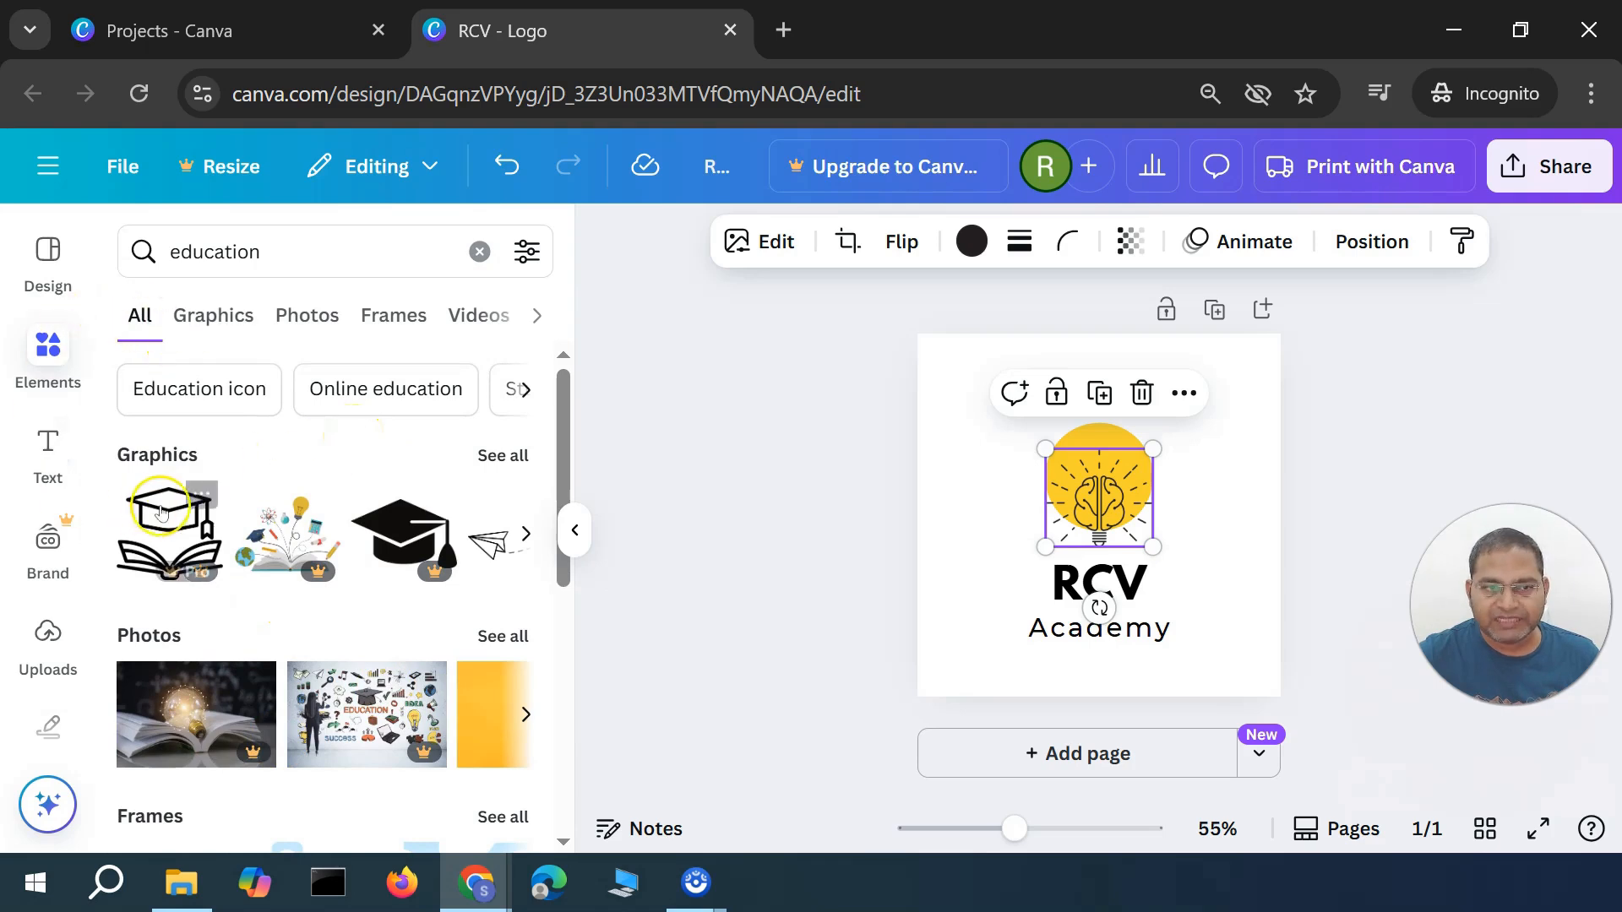
Browse all the education graphics, delete the brain bulb icon from the logo and add the yellow and blue light bulb graphic
left_click(505, 457)
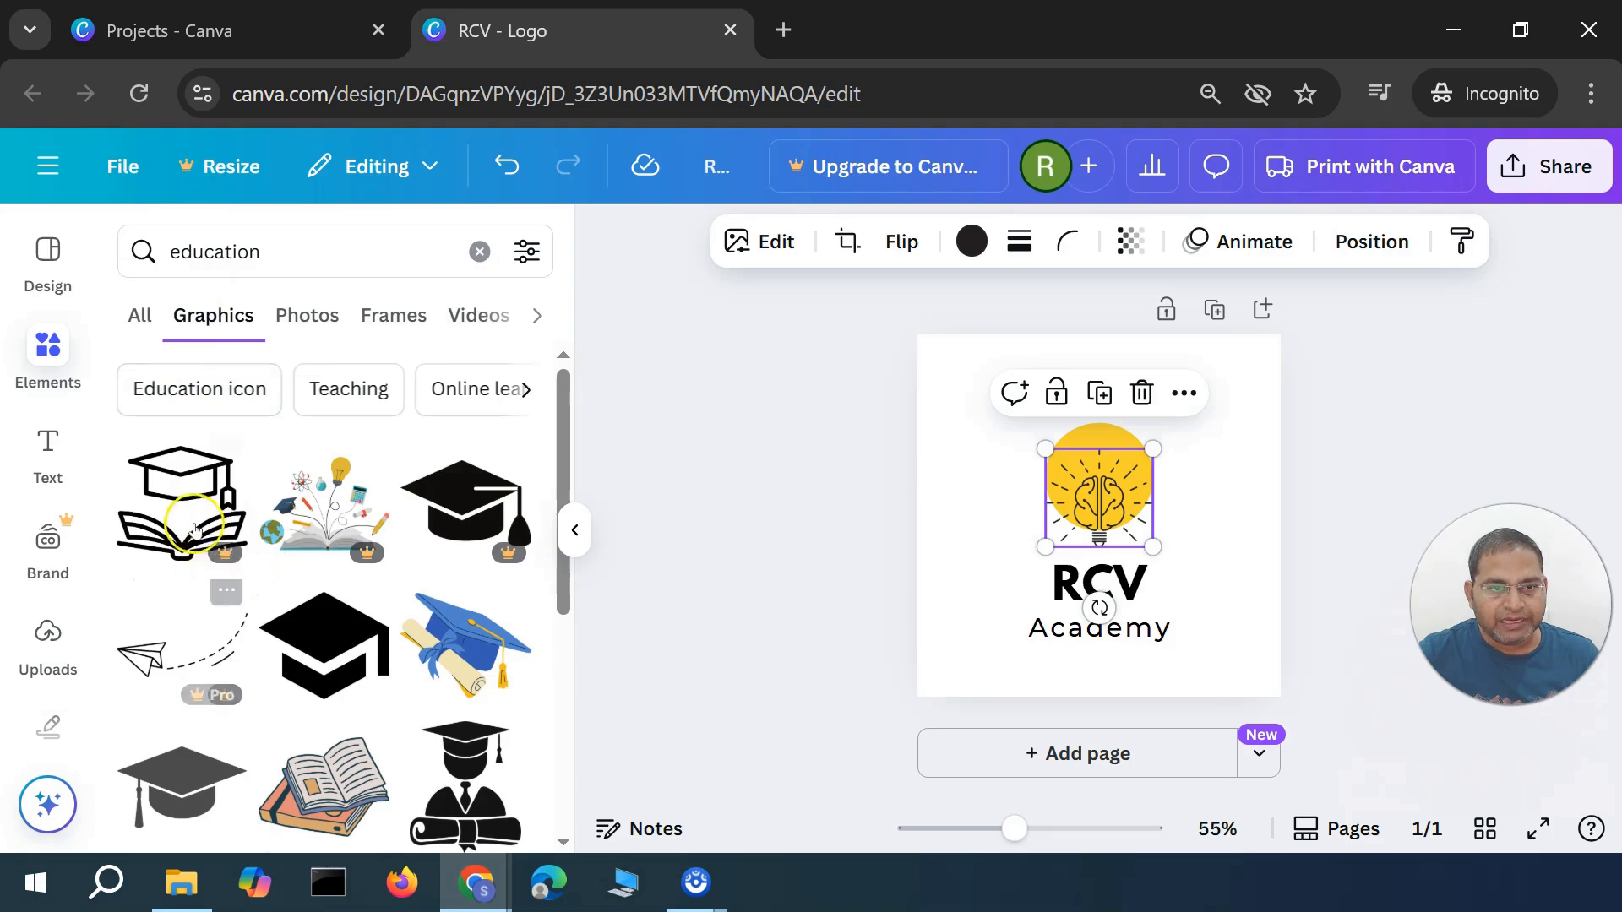
scroll(324, 566, "down", 2)
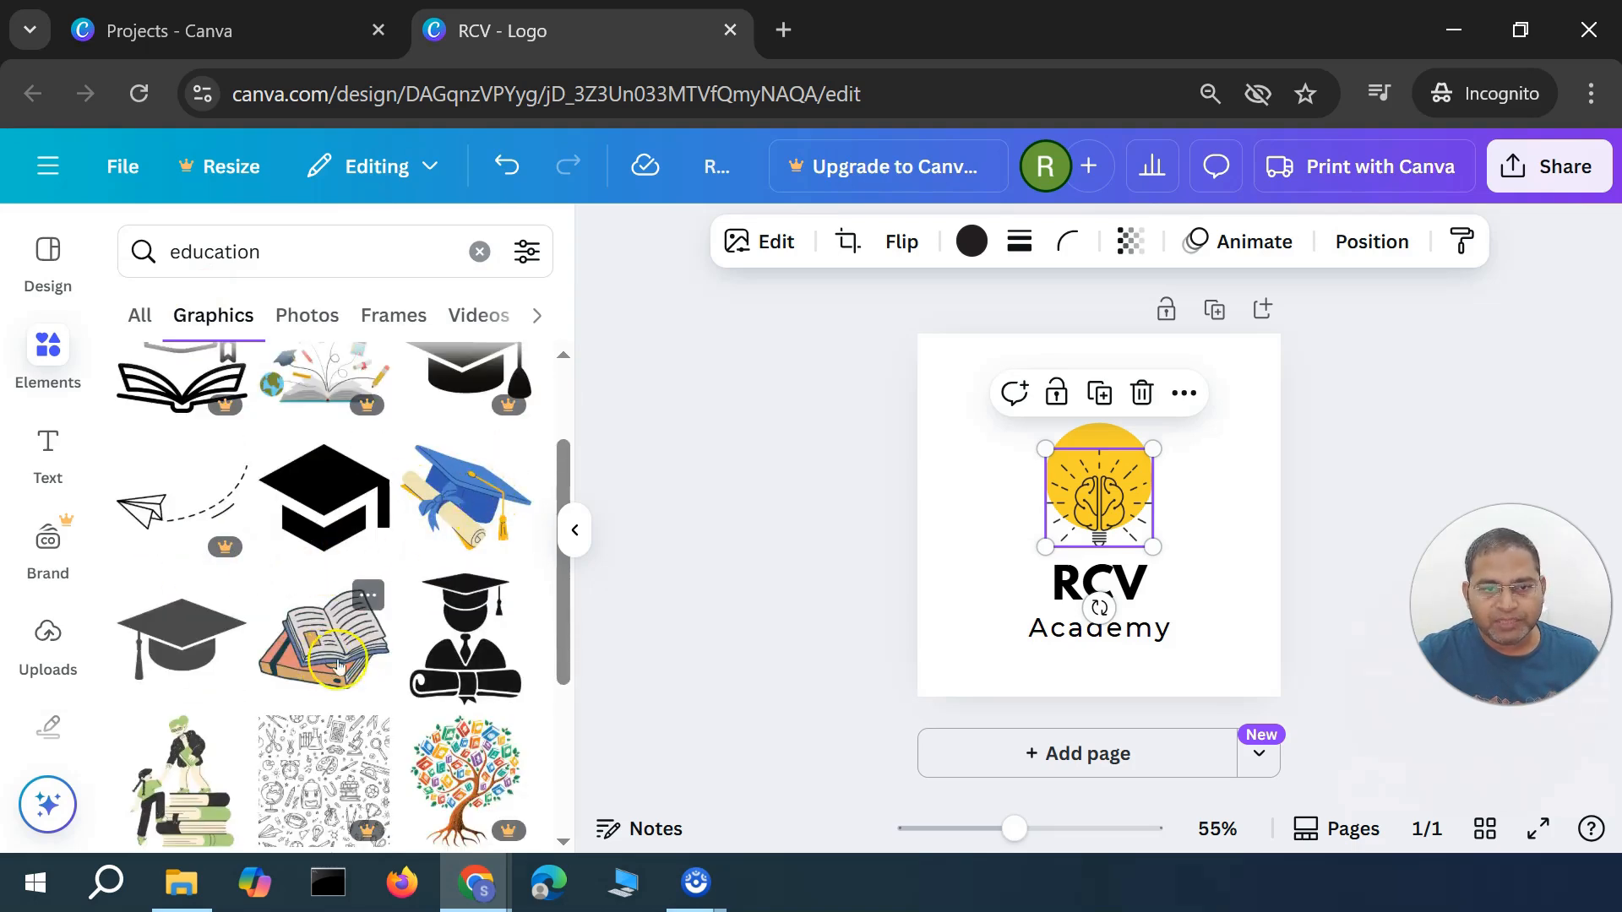
scroll(313, 673, "down", 3)
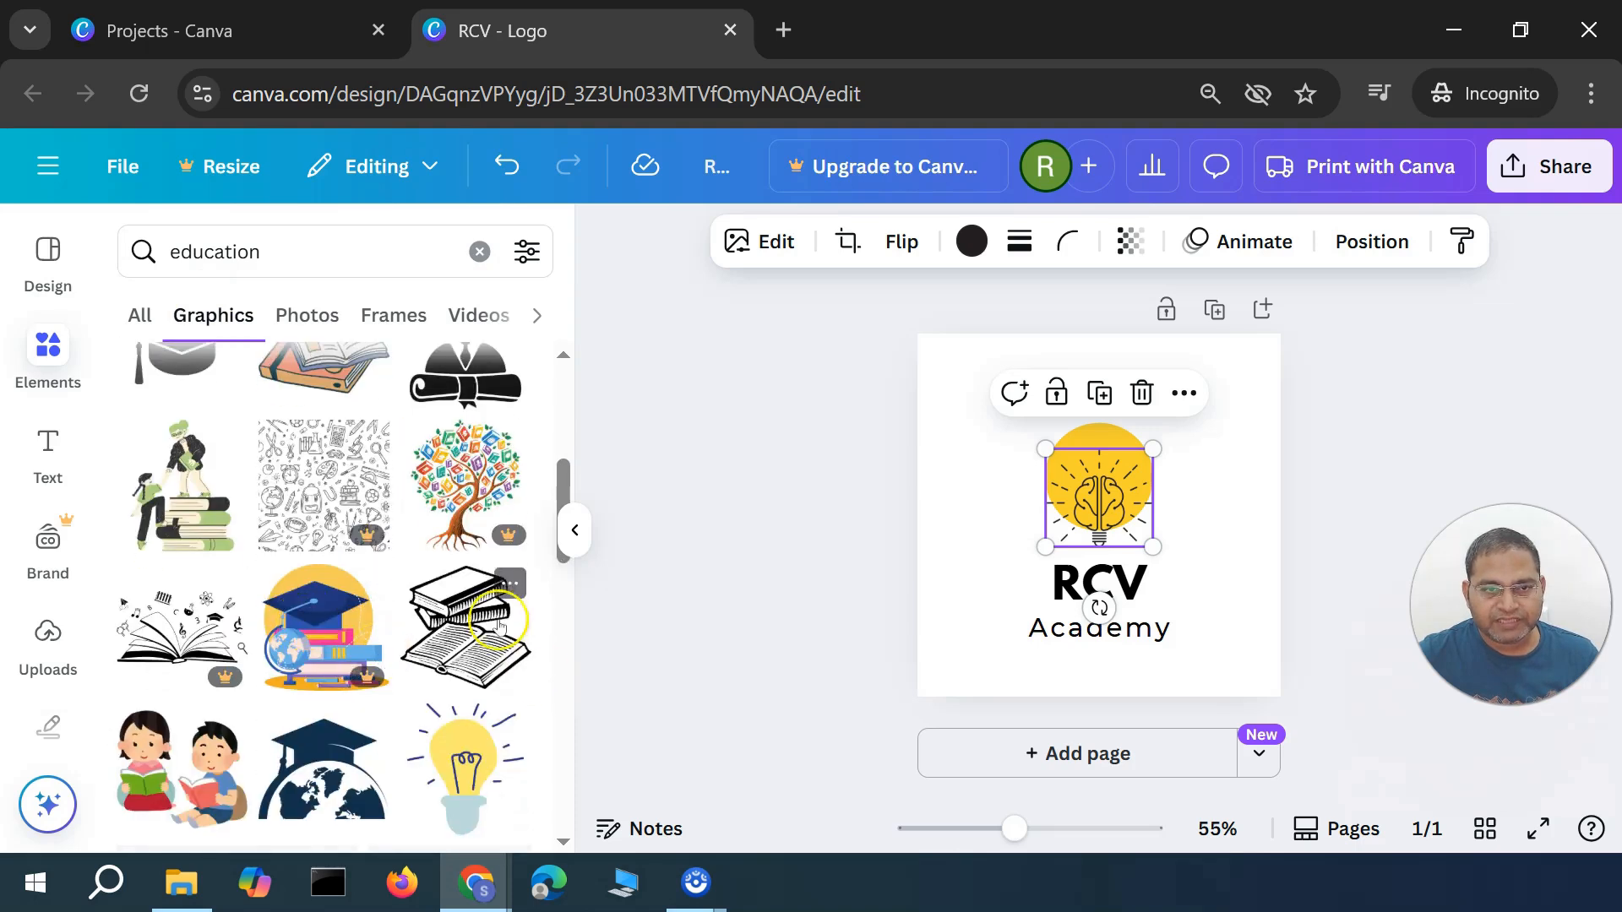
scroll(313, 657, "down", 2)
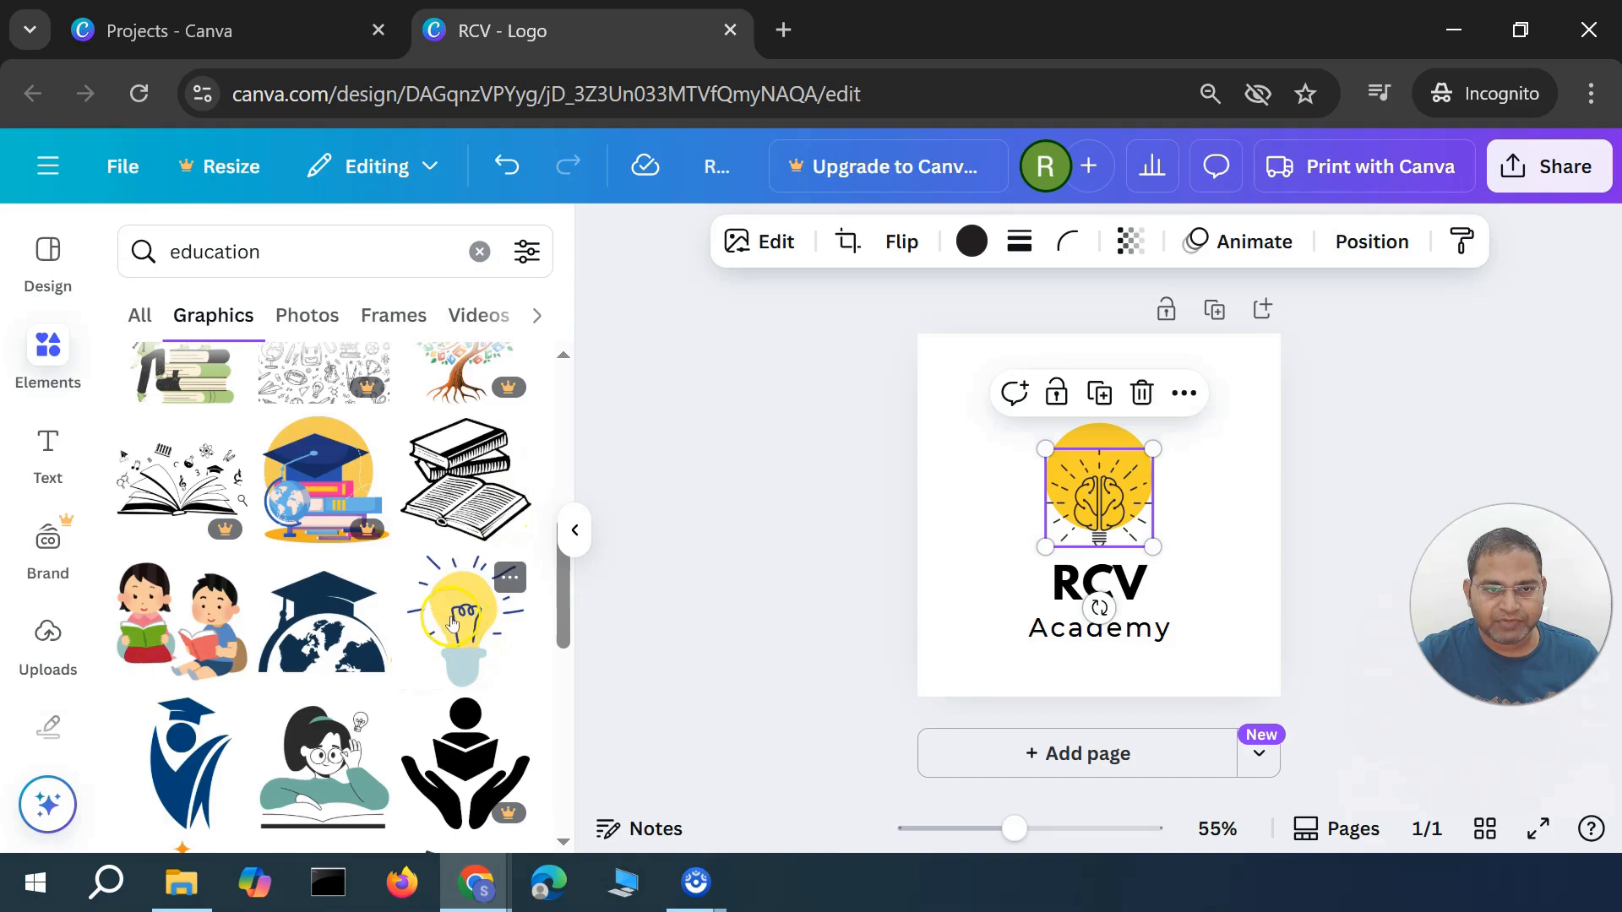
left_click(1142, 393)
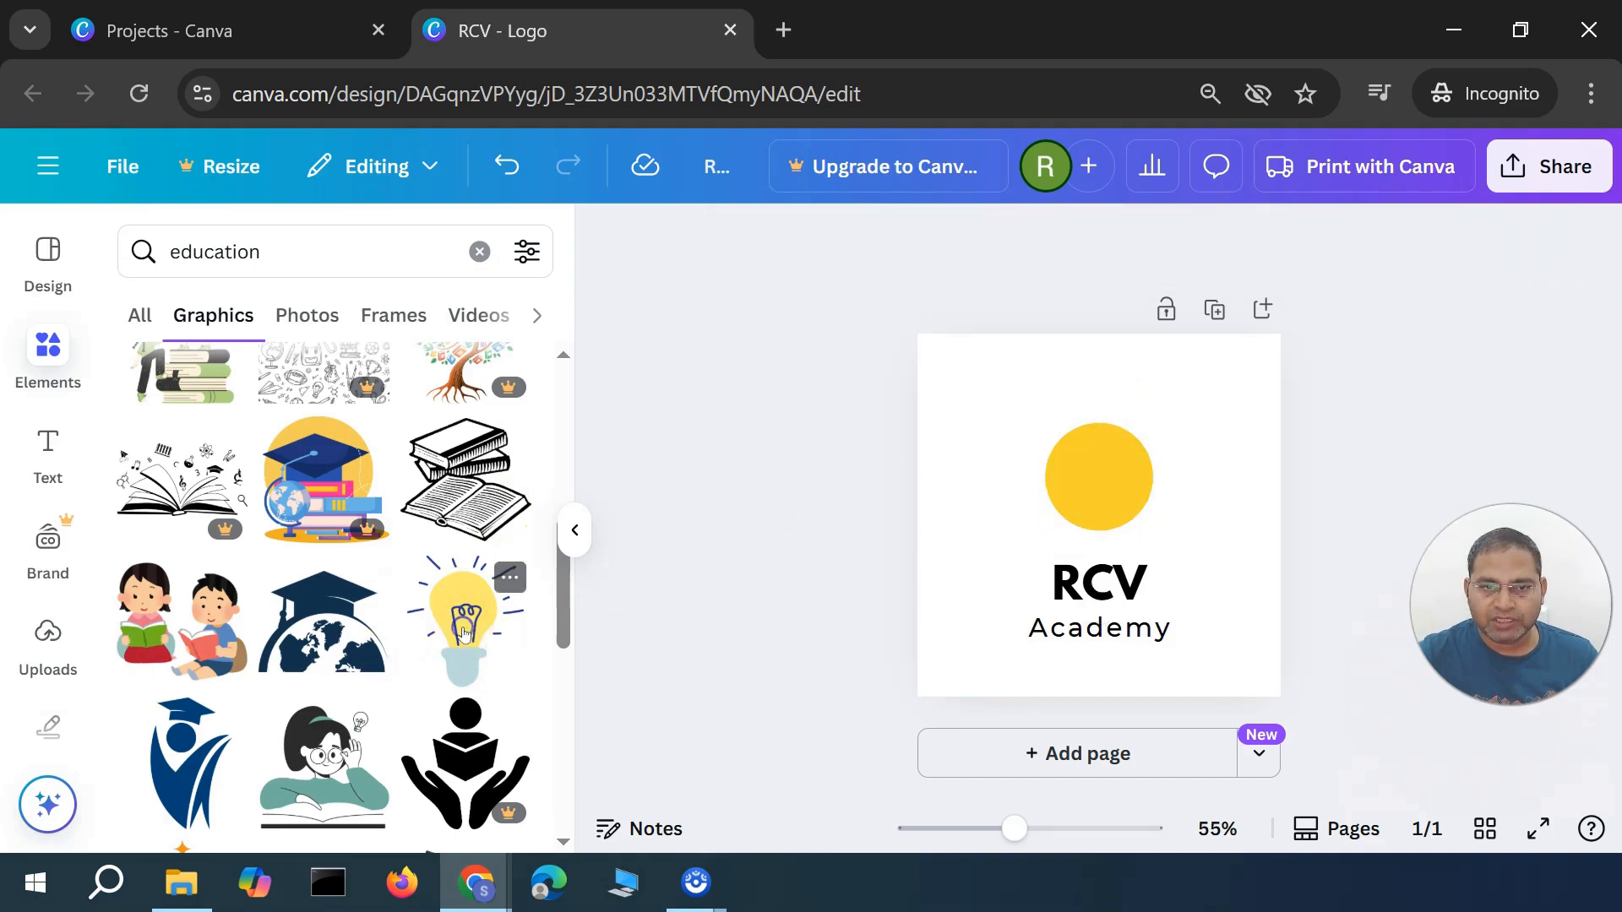
left_click(463, 634)
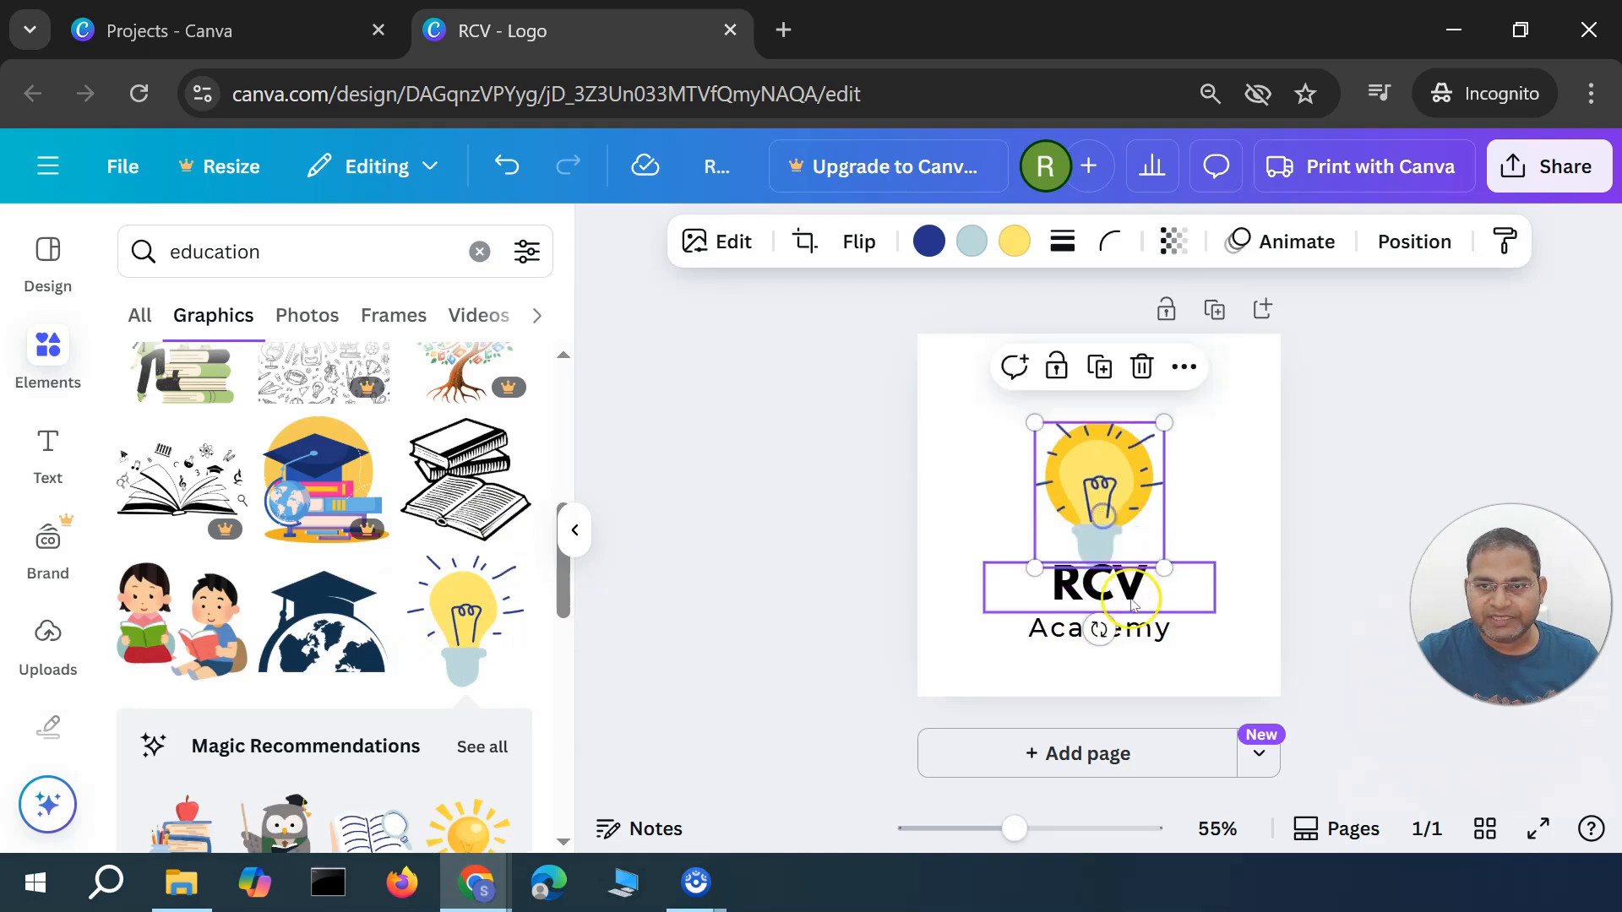
Separate the two overlapping shapes by moving the light bulb down over the RCV title and the yellow circle up
left_click_drag(1098, 534, 1108, 603)
left_click(1104, 461)
left_click_drag(1104, 447, 1110, 424)
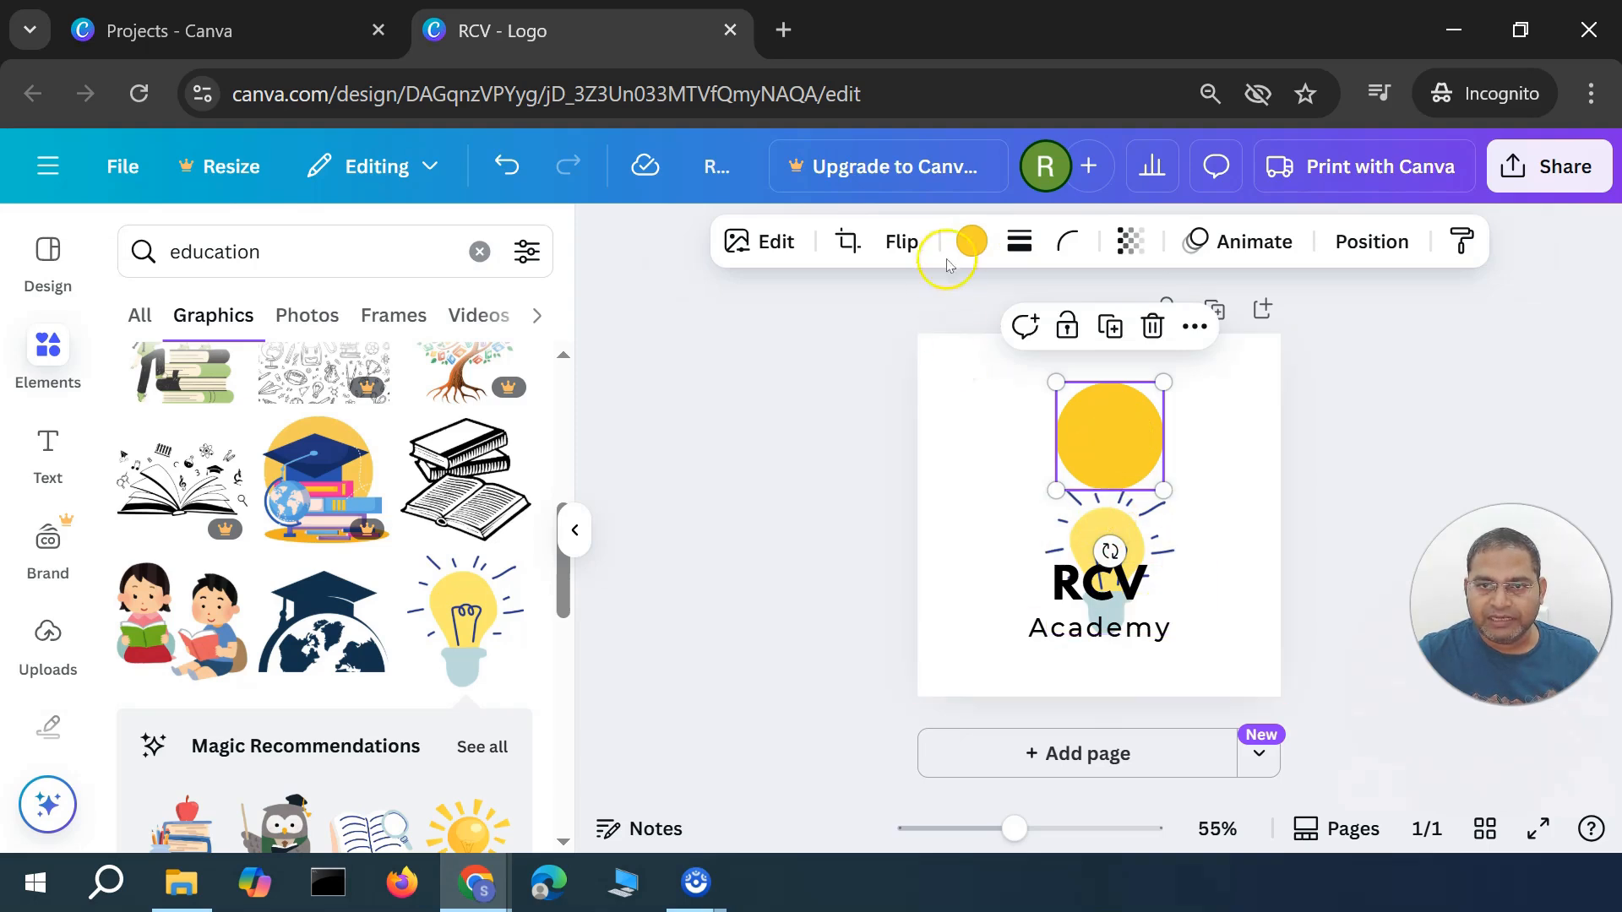
Recolour the yellow circle to the custom turquoise #7AEEE3
left_click(968, 241)
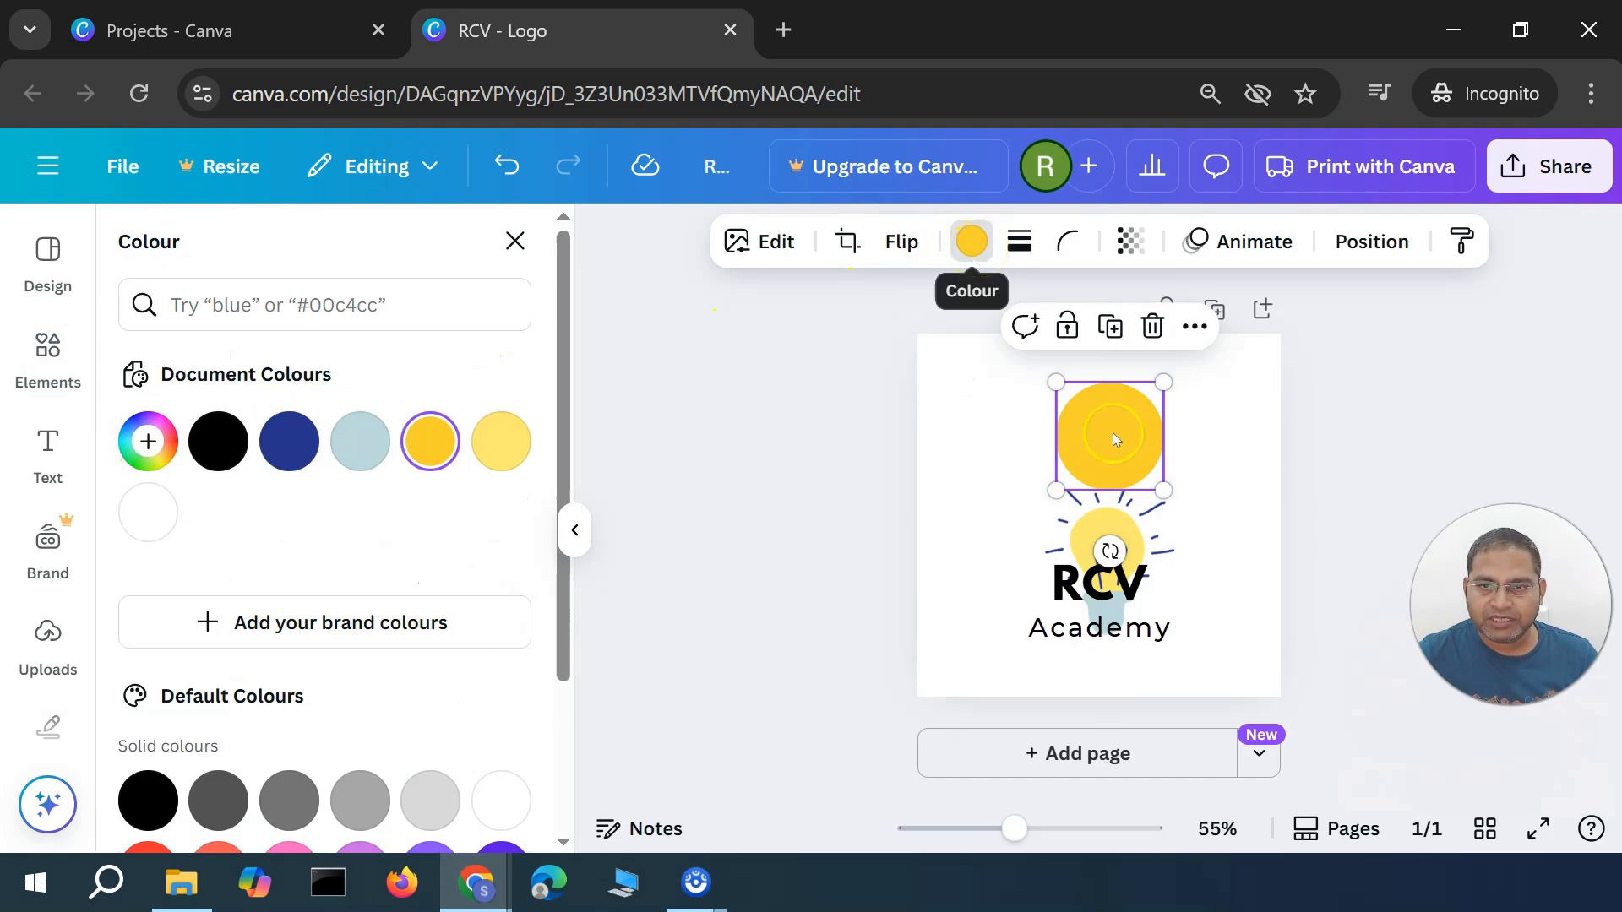
left_click(972, 242)
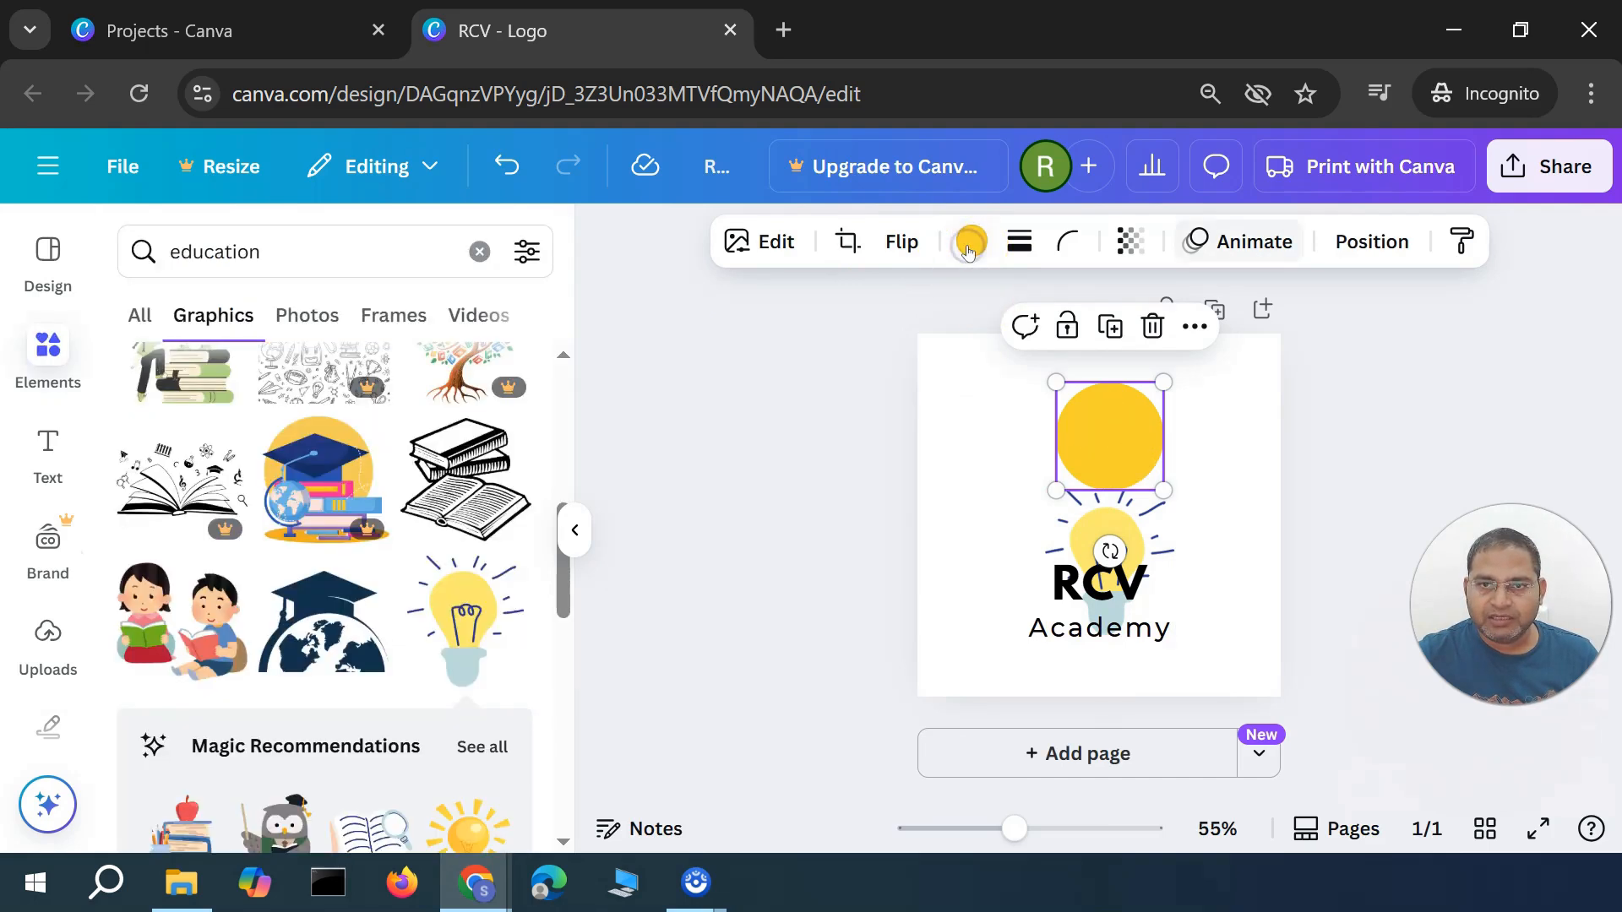
left_click(971, 242)
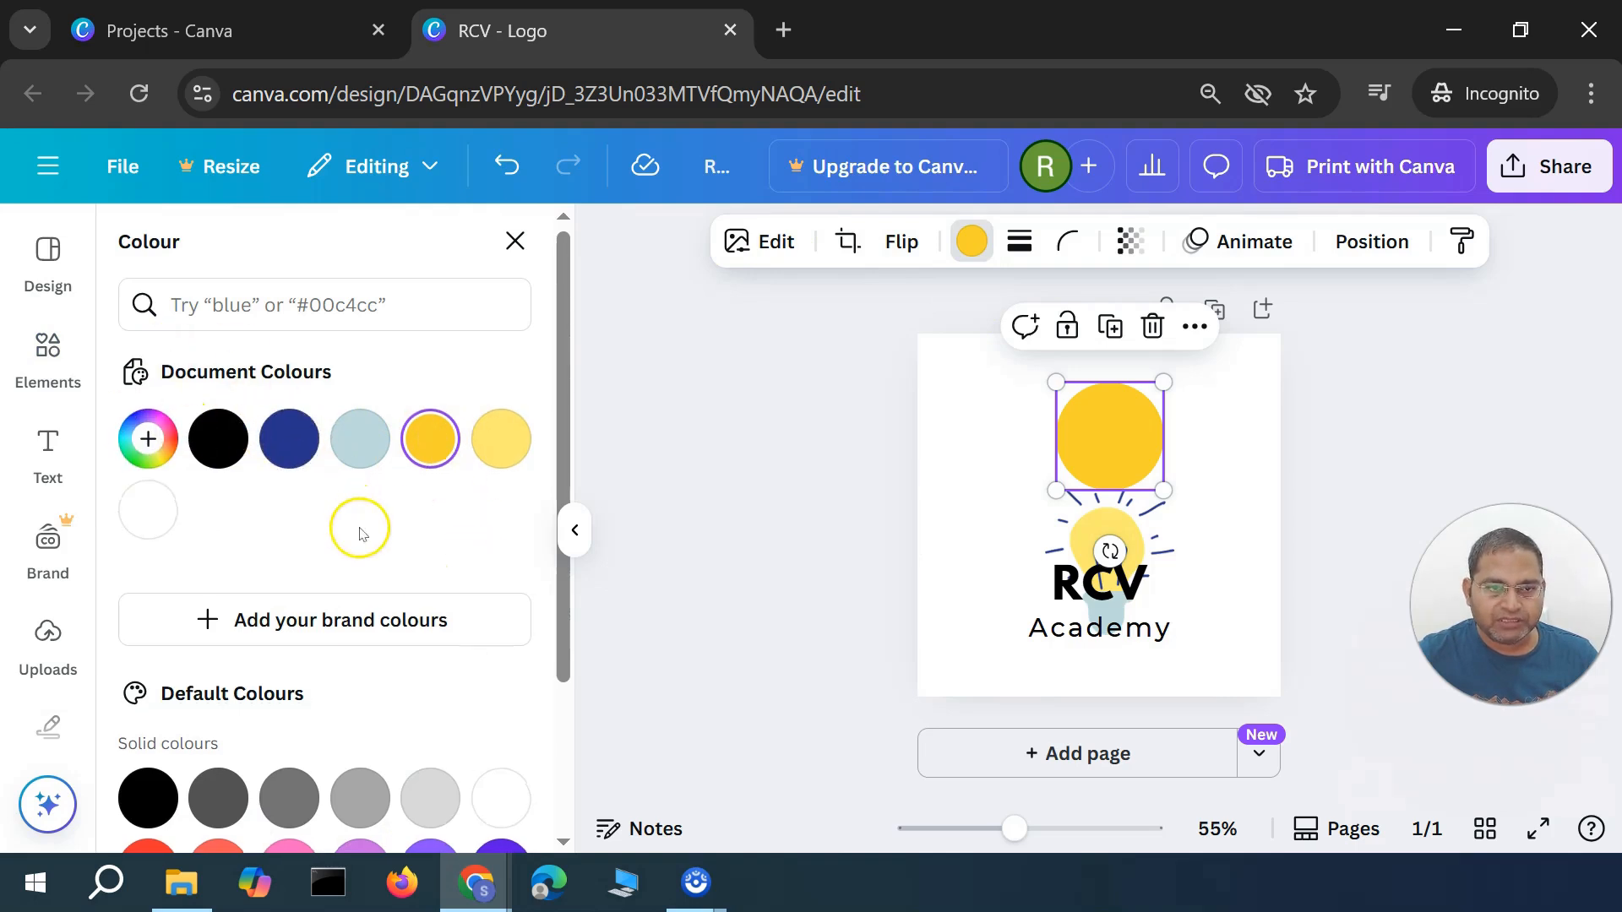
scroll(253, 591, "down", 2)
scroll(279, 684, "down", 1)
scroll(291, 782, "up", 3)
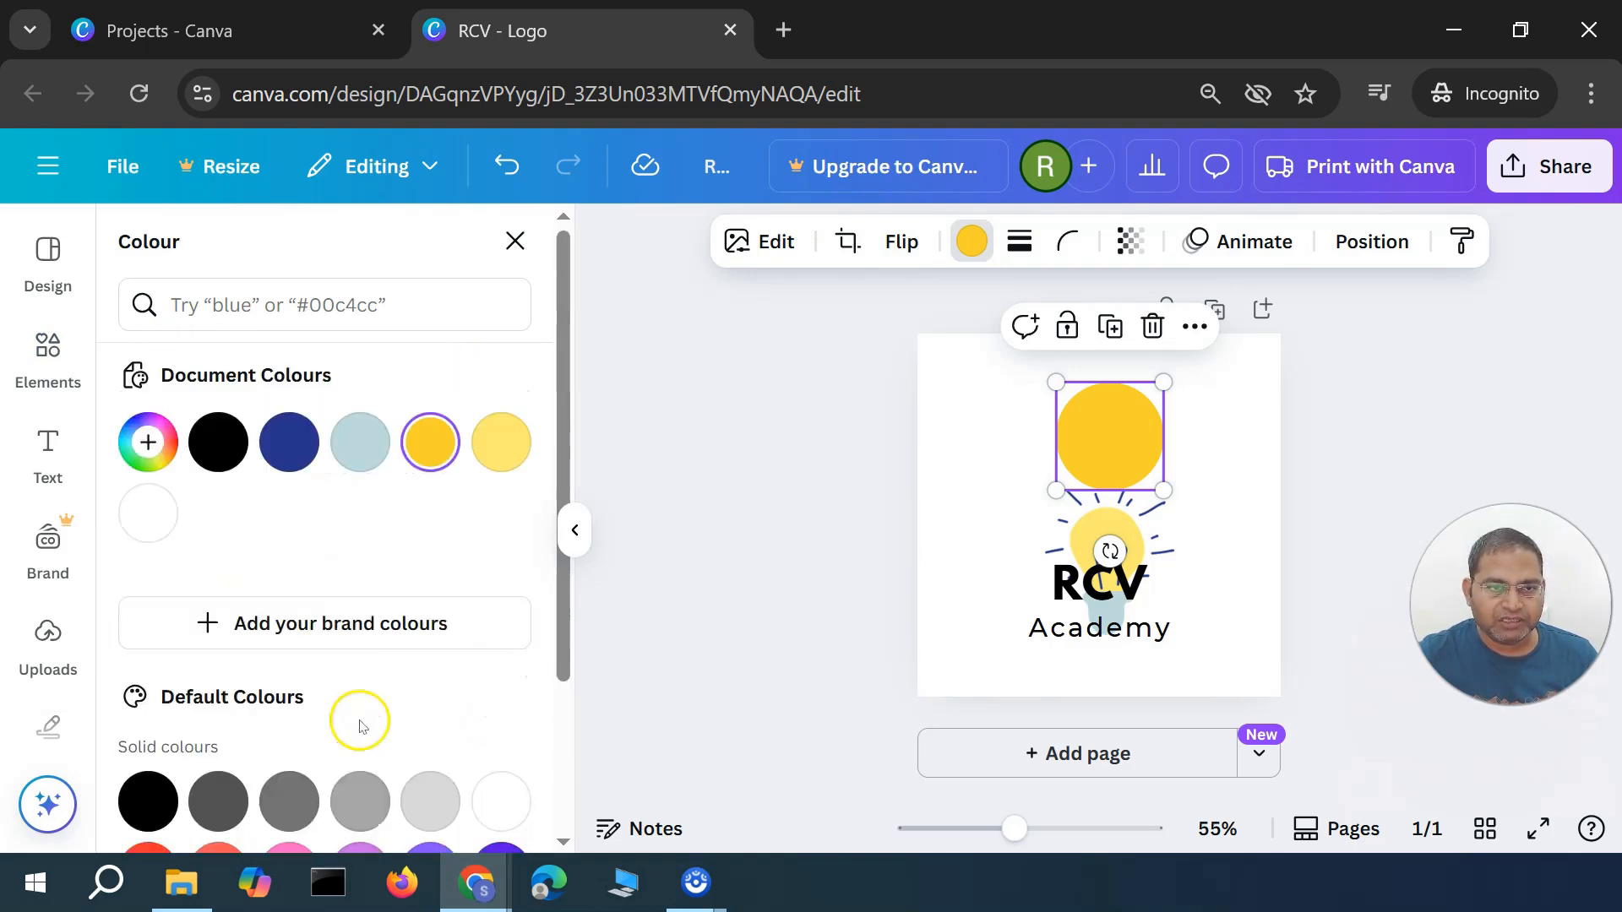
left_click(147, 444)
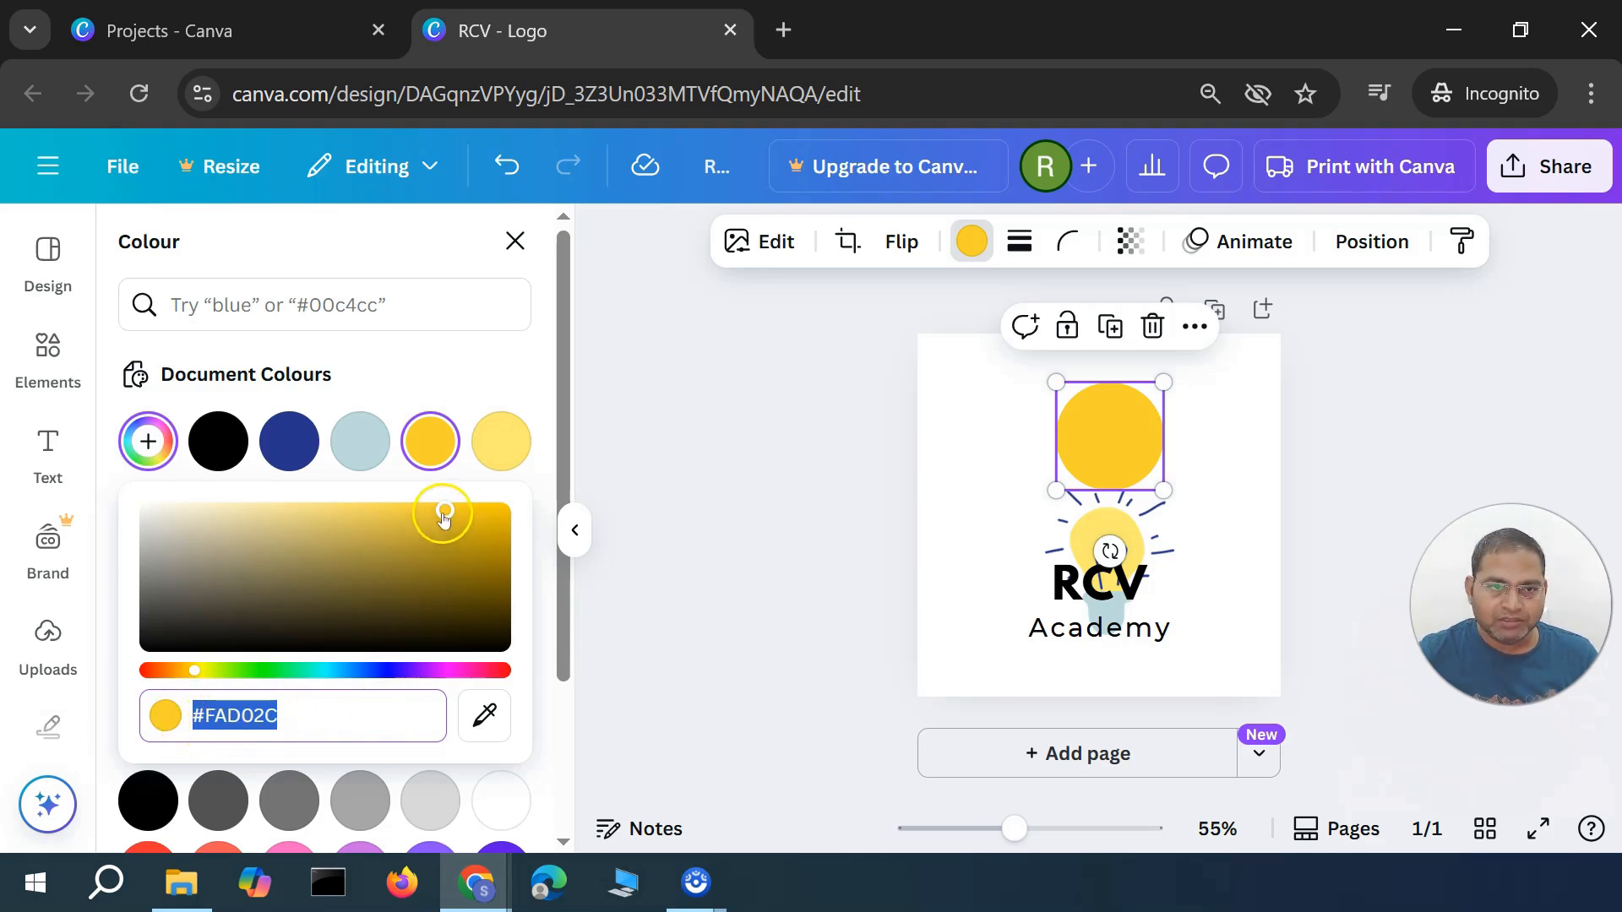
left_click(319, 670)
left_click(320, 512)
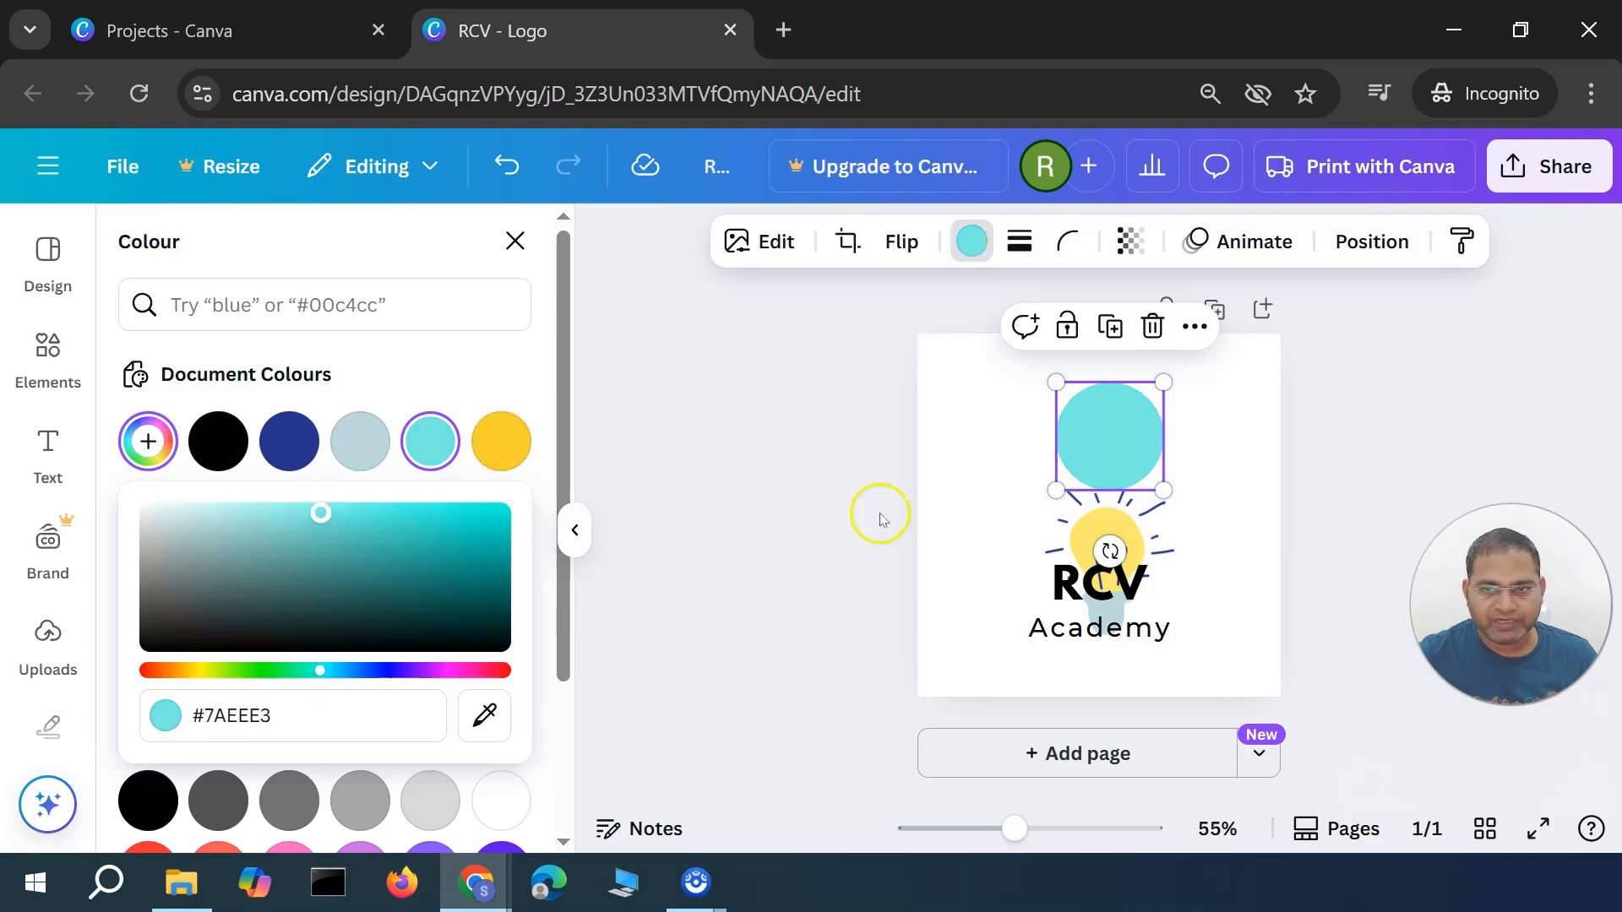
left_click_drag(1134, 538, 1137, 437)
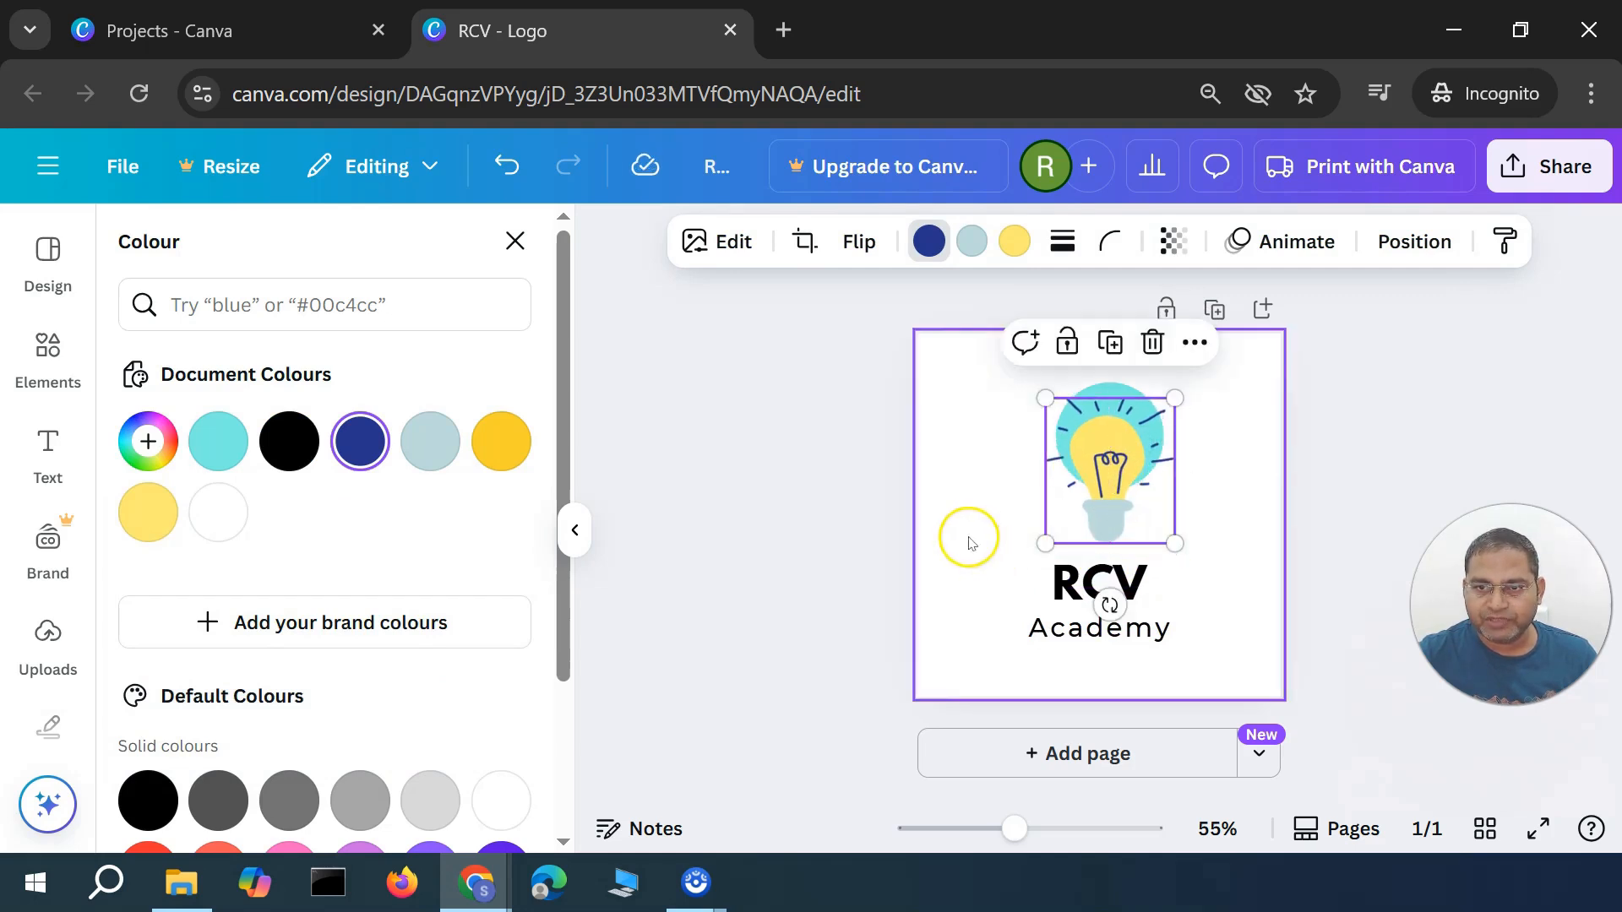
left_click(967, 536)
key("ctrl+z")
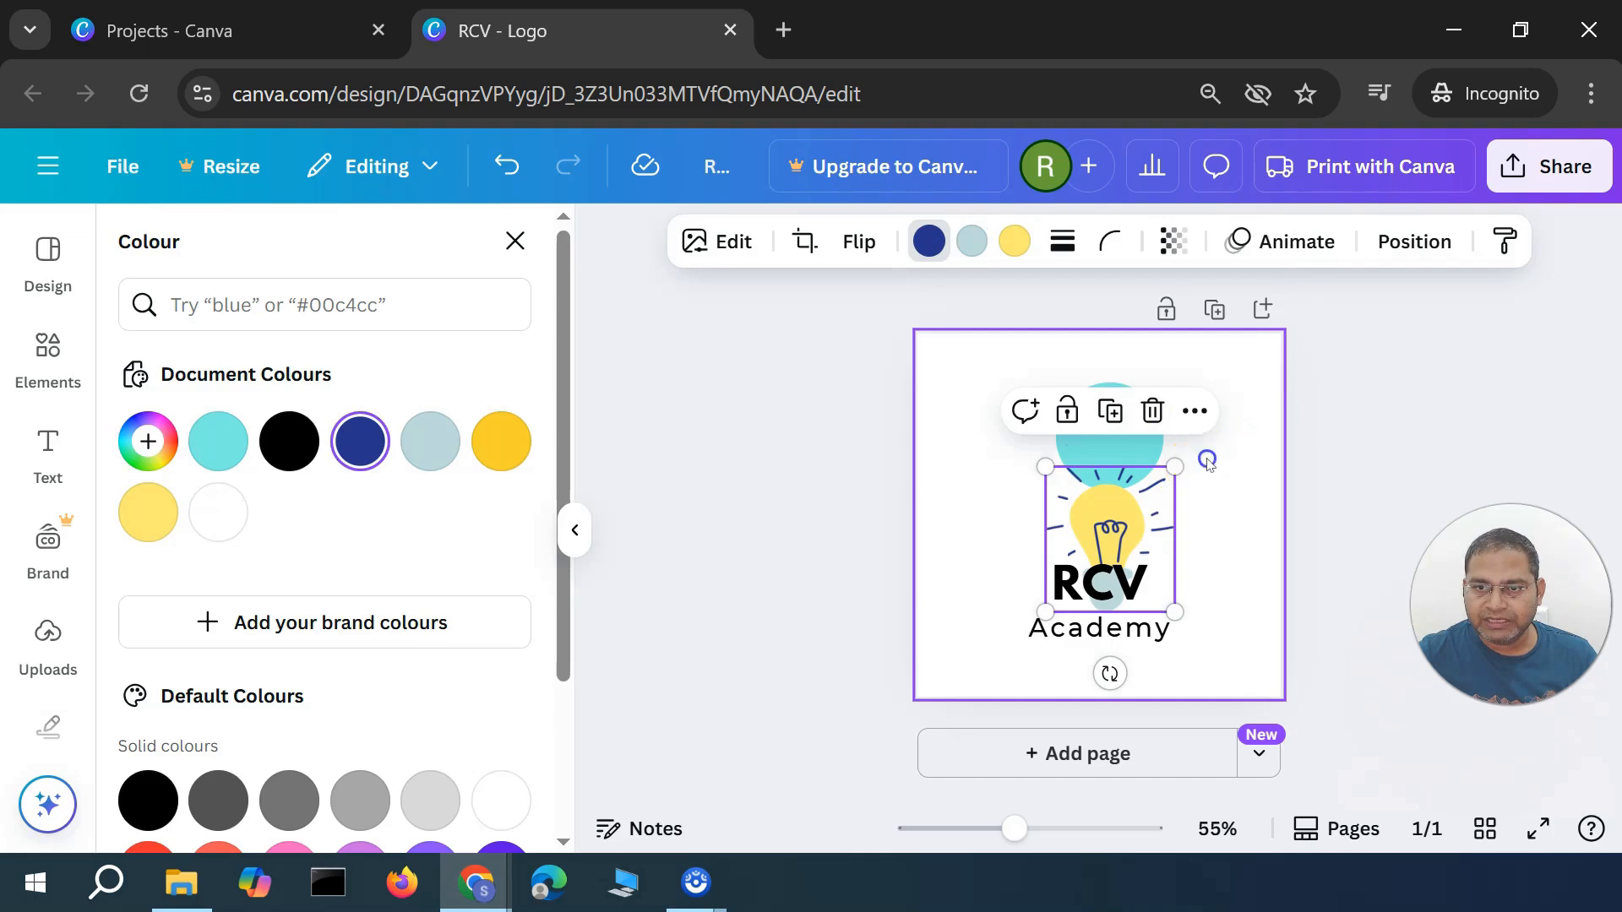
left_click(1205, 456)
Centre the turquoise circle horizontally on the page and place the light bulb over it, centred directly above the RCV title
left_click(1121, 433)
left_click_drag(1121, 433, 1106, 444)
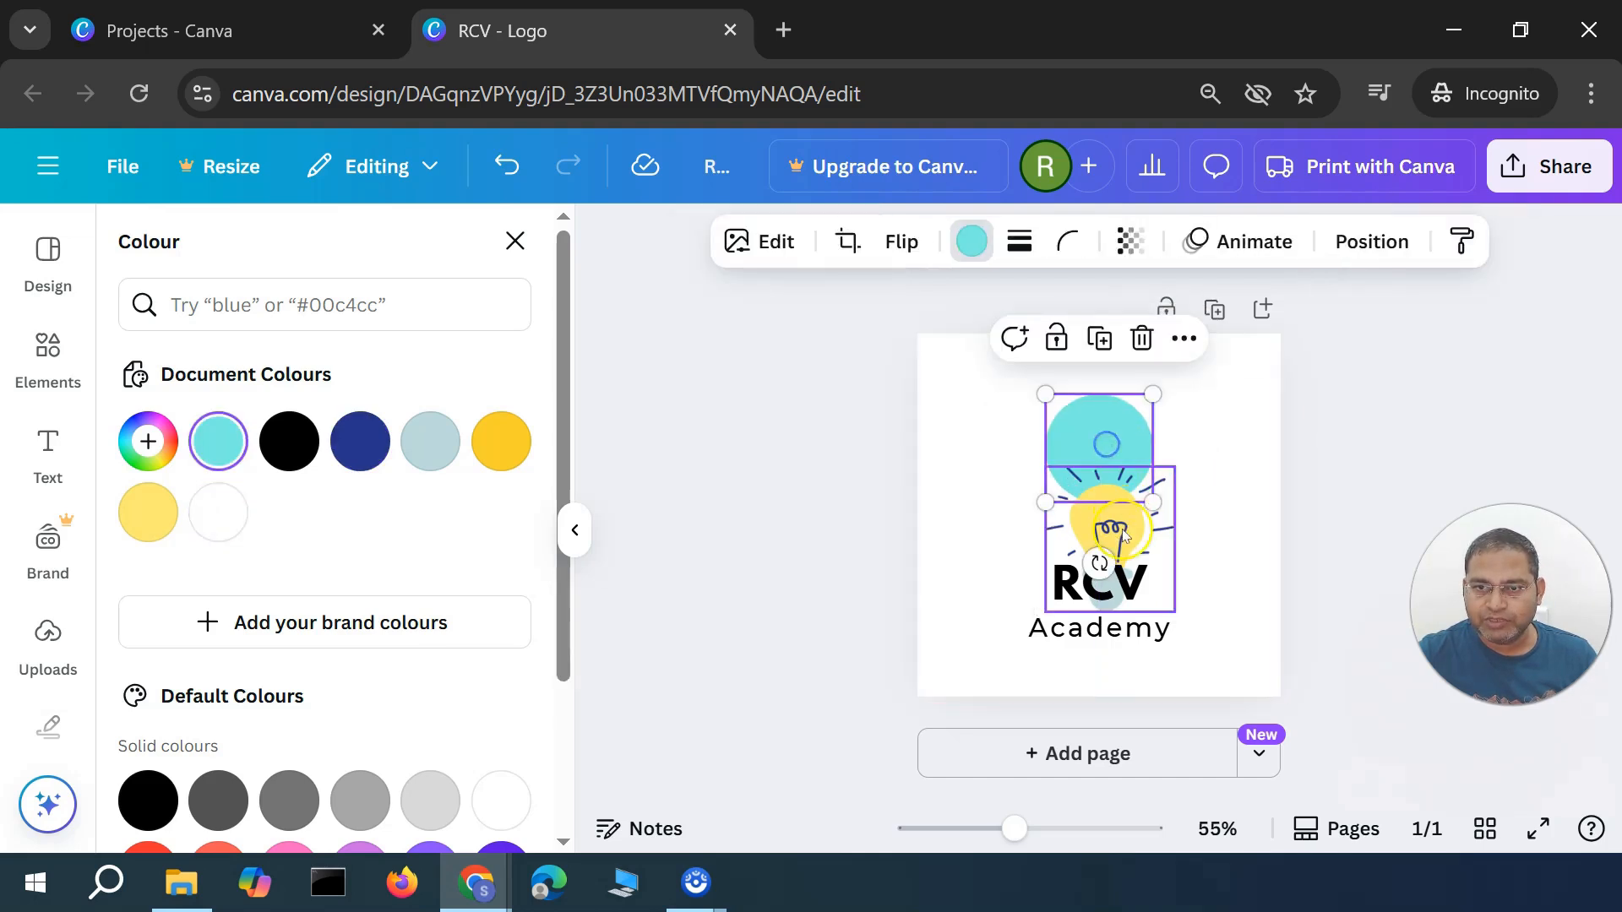
left_click_drag(1131, 526, 1123, 483)
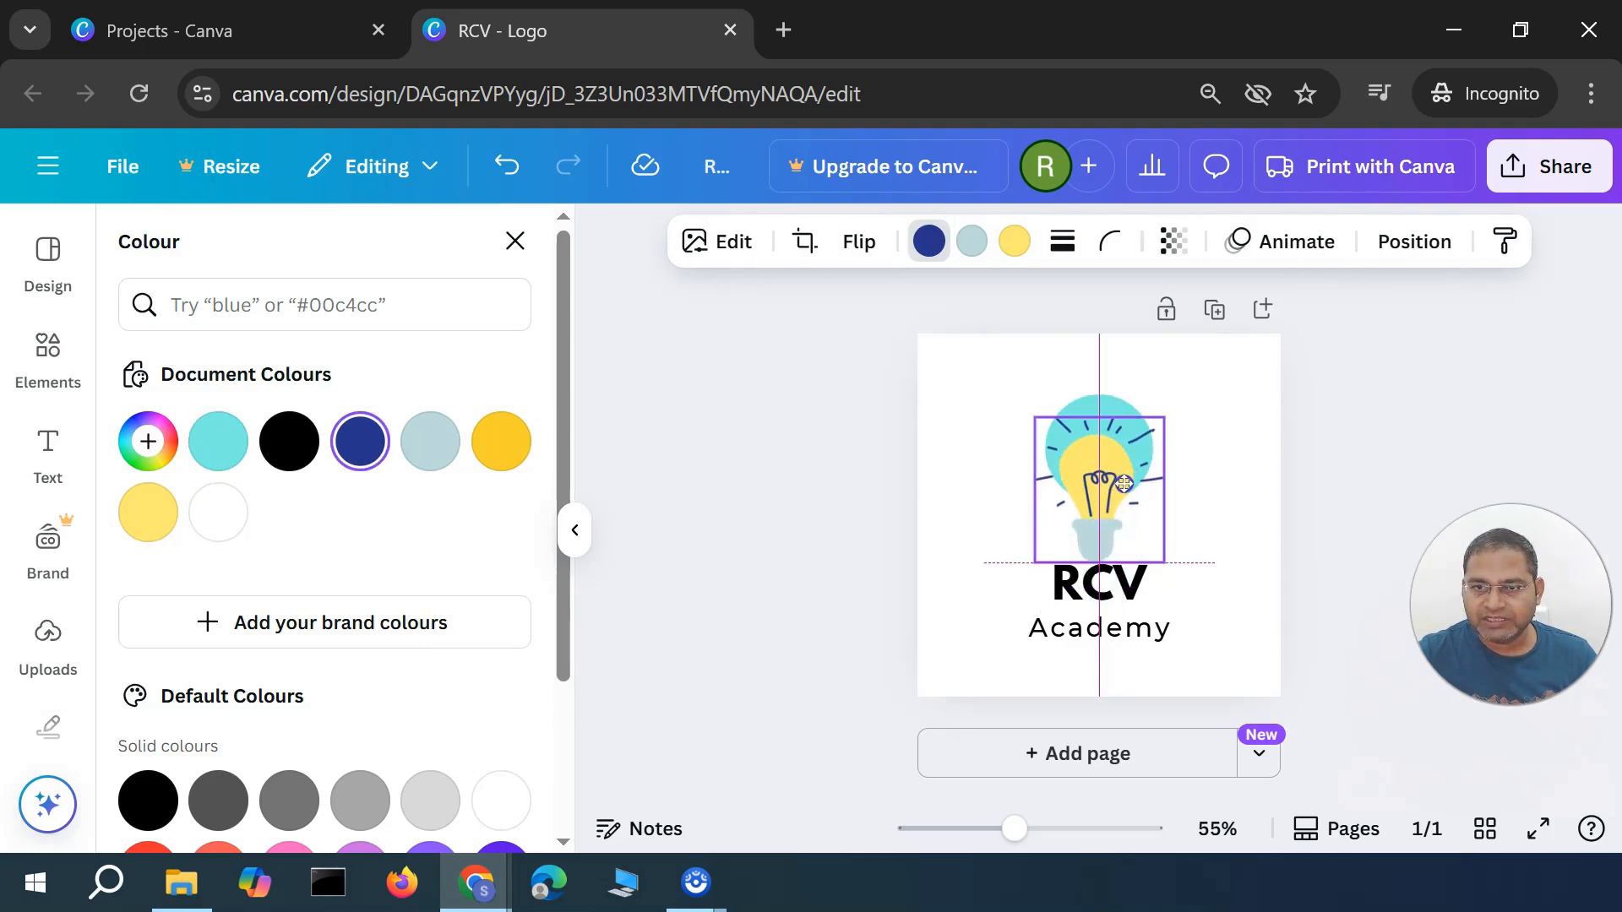
left_click_drag(1124, 488, 1123, 490)
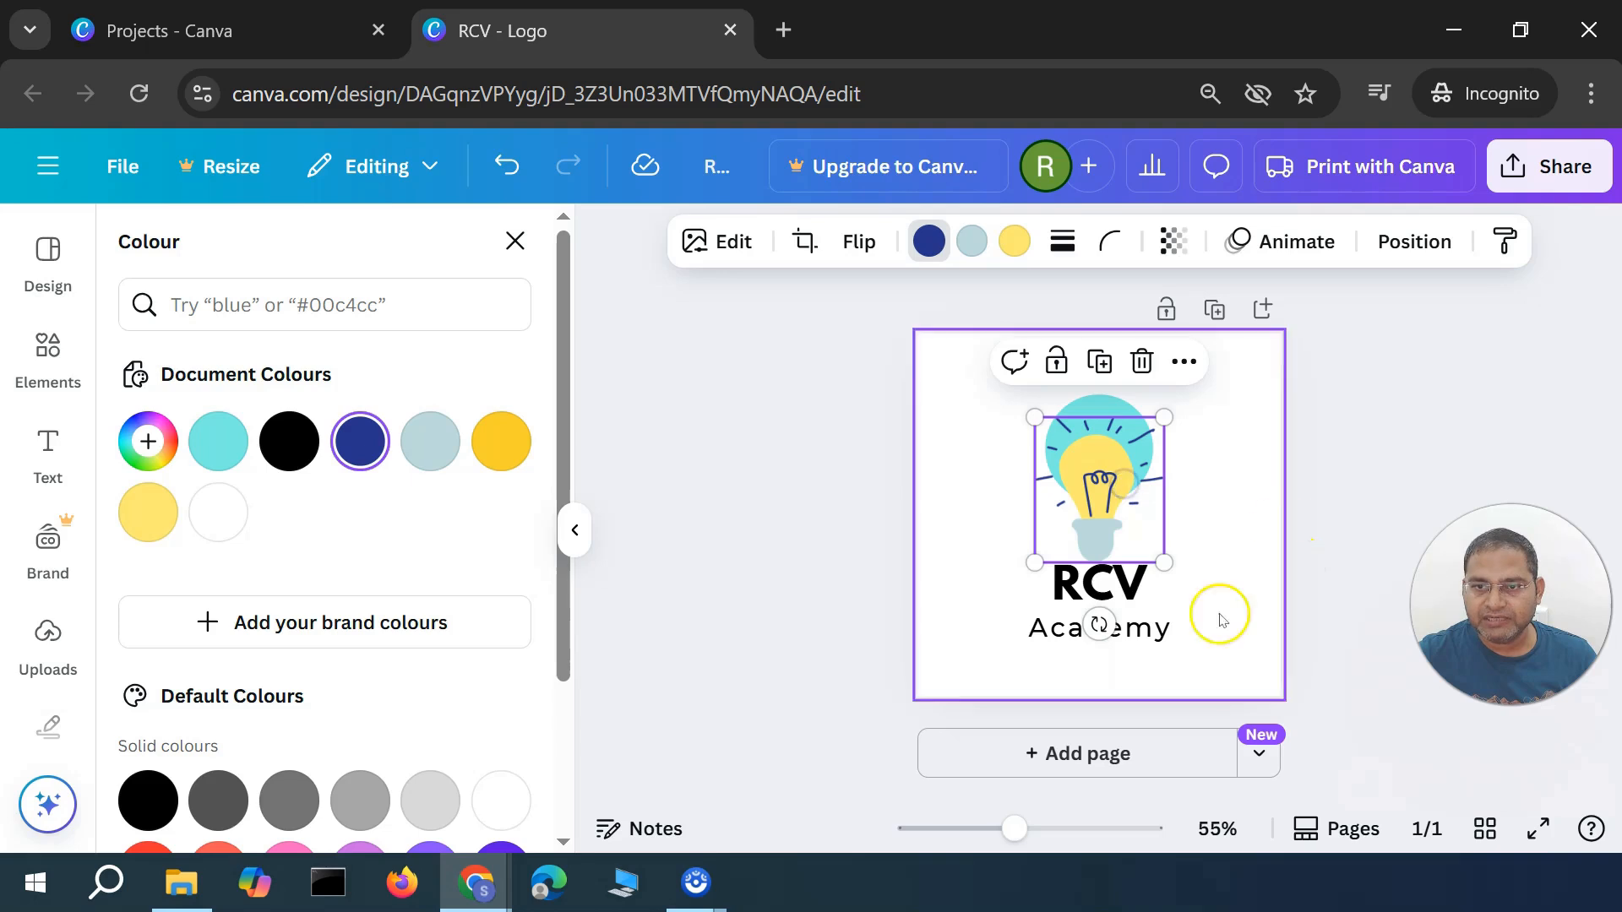
Move the RCV and Academy texts down towards the page's lower edge, centred horizontally, leaving a gap beneath the light bulb
left_click(1115, 583)
left_click(1154, 640)
left_click_drag(1154, 640, 1154, 649)
left_click_drag(1115, 596, 1115, 603)
left_click(1269, 384)
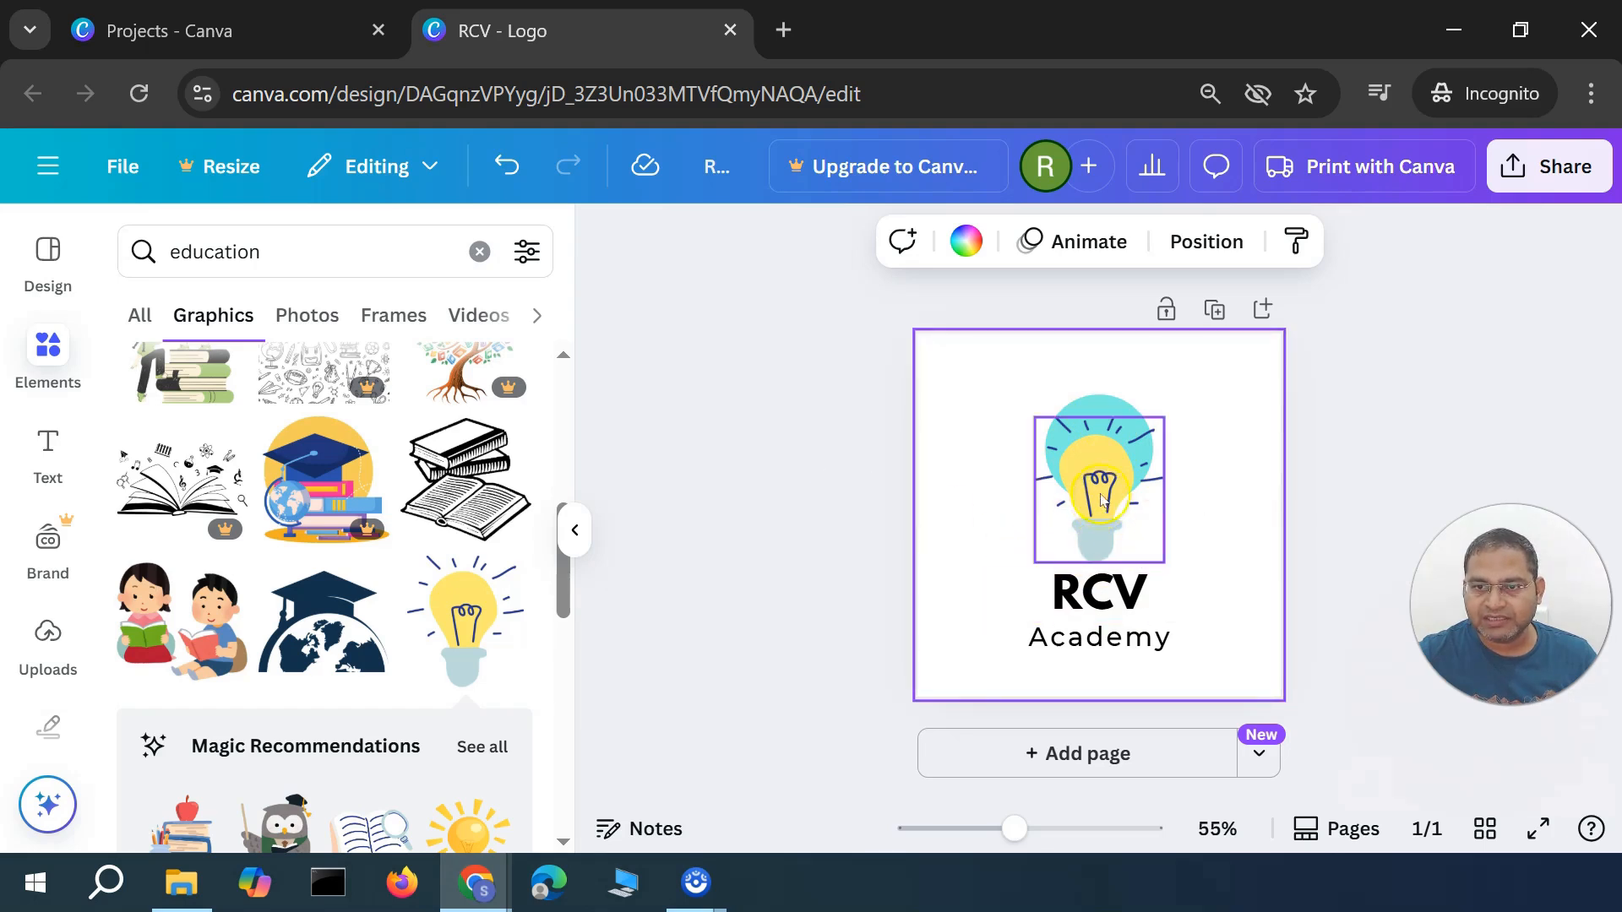
left_click_drag(1102, 639, 1108, 663)
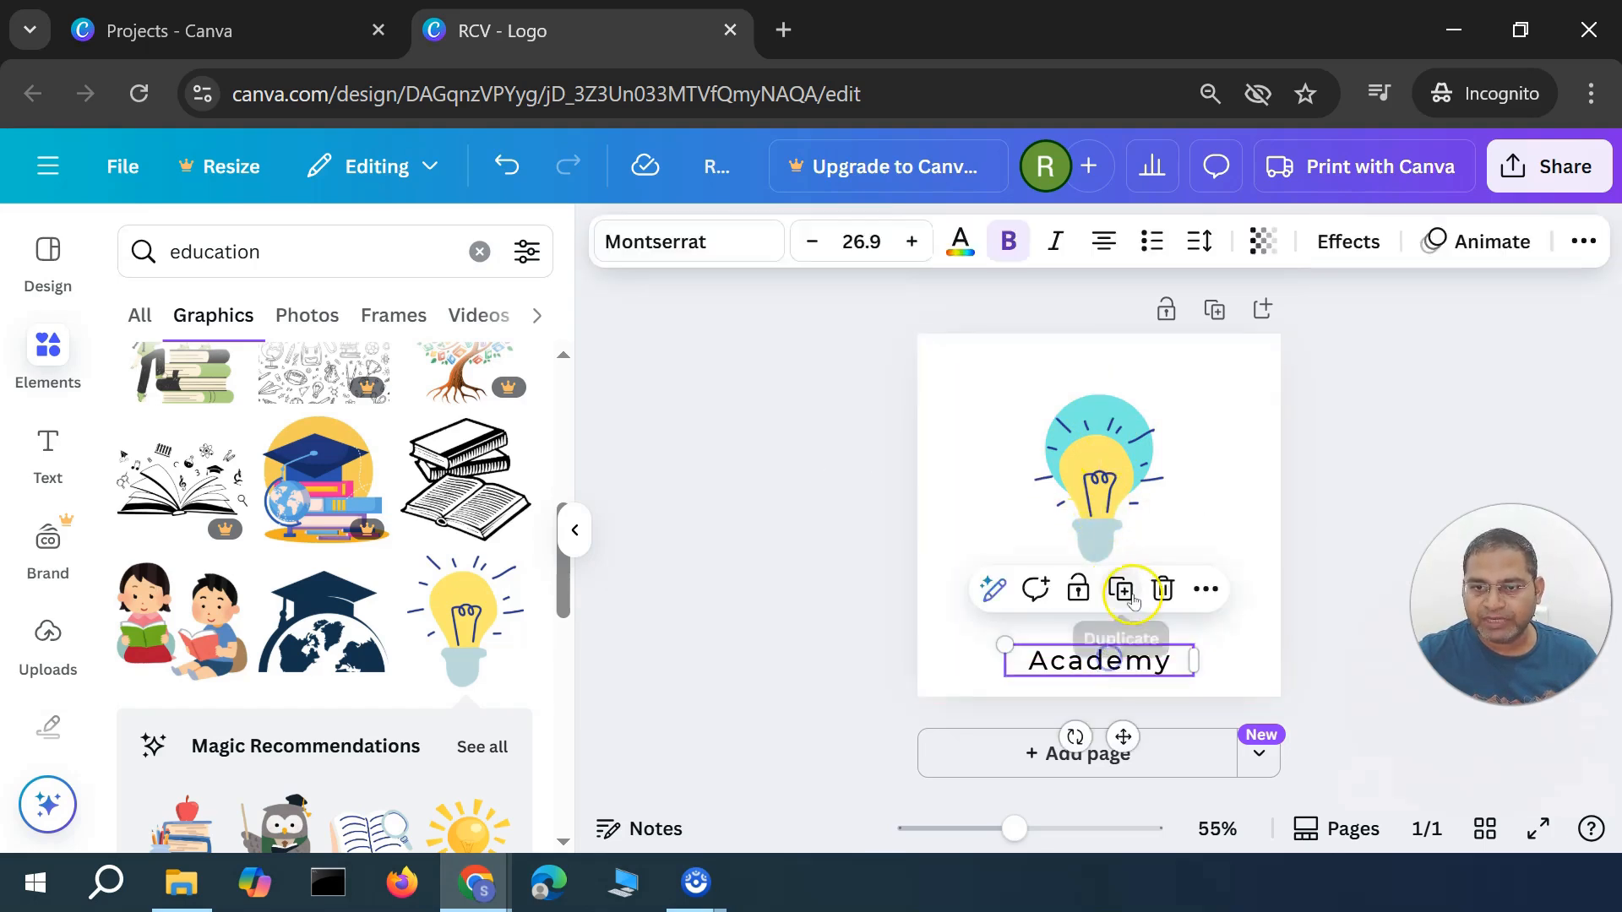
left_click_drag(1102, 591, 1108, 627)
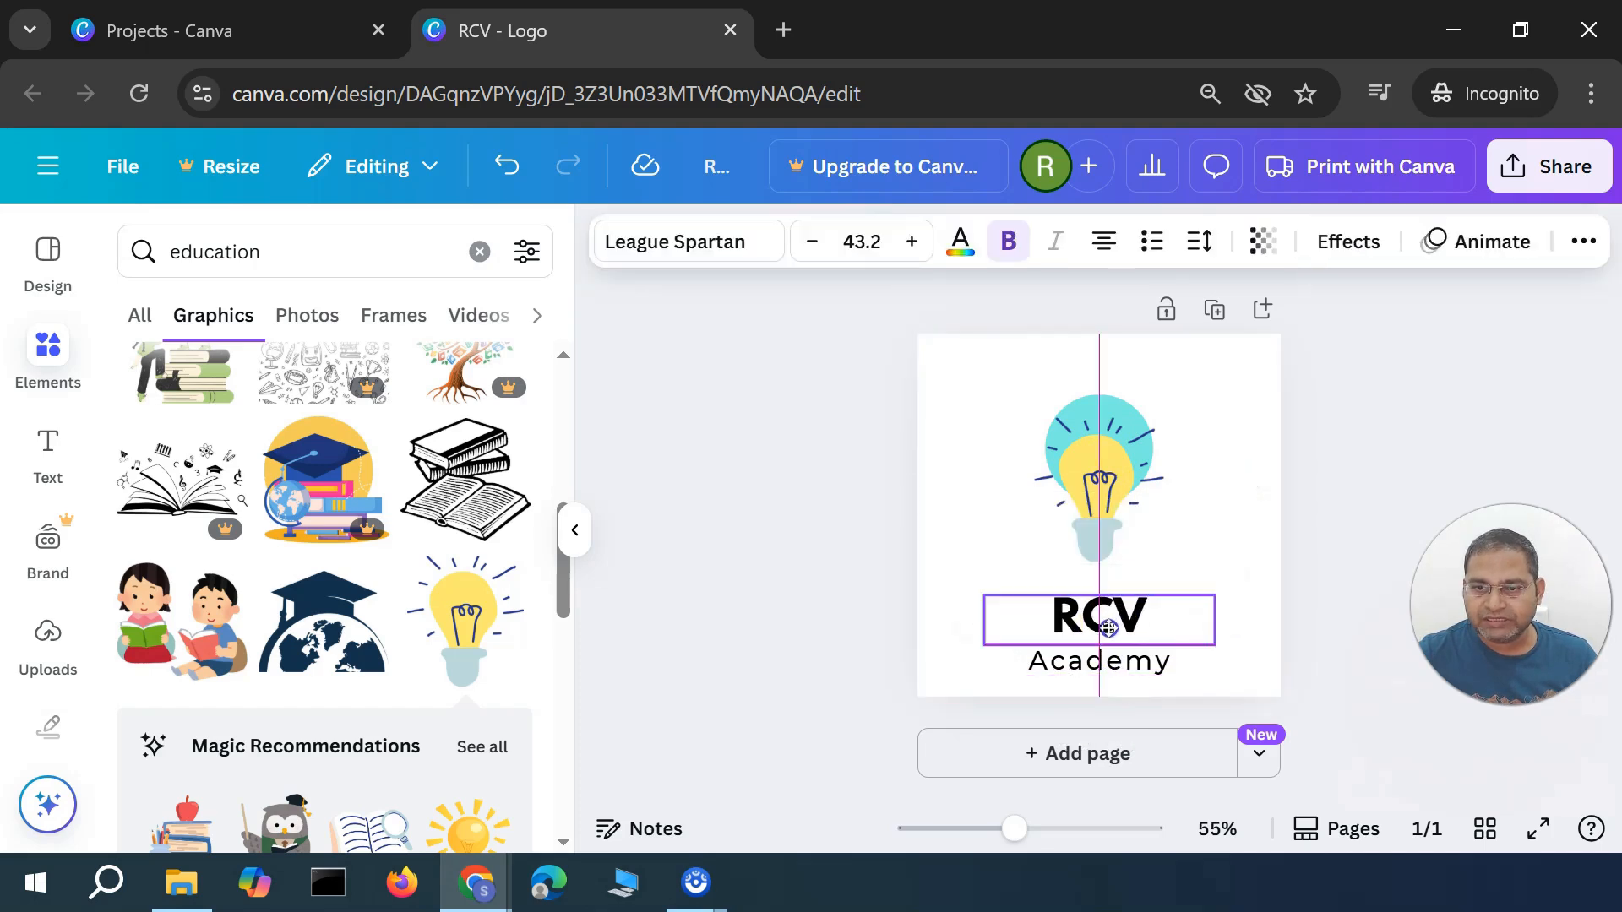
Shrink the light bulb slightly and reposition it centred over the turquoise circle, clear of the RCV title
left_click(1110, 472)
left_click_drag(1111, 476, 1110, 492)
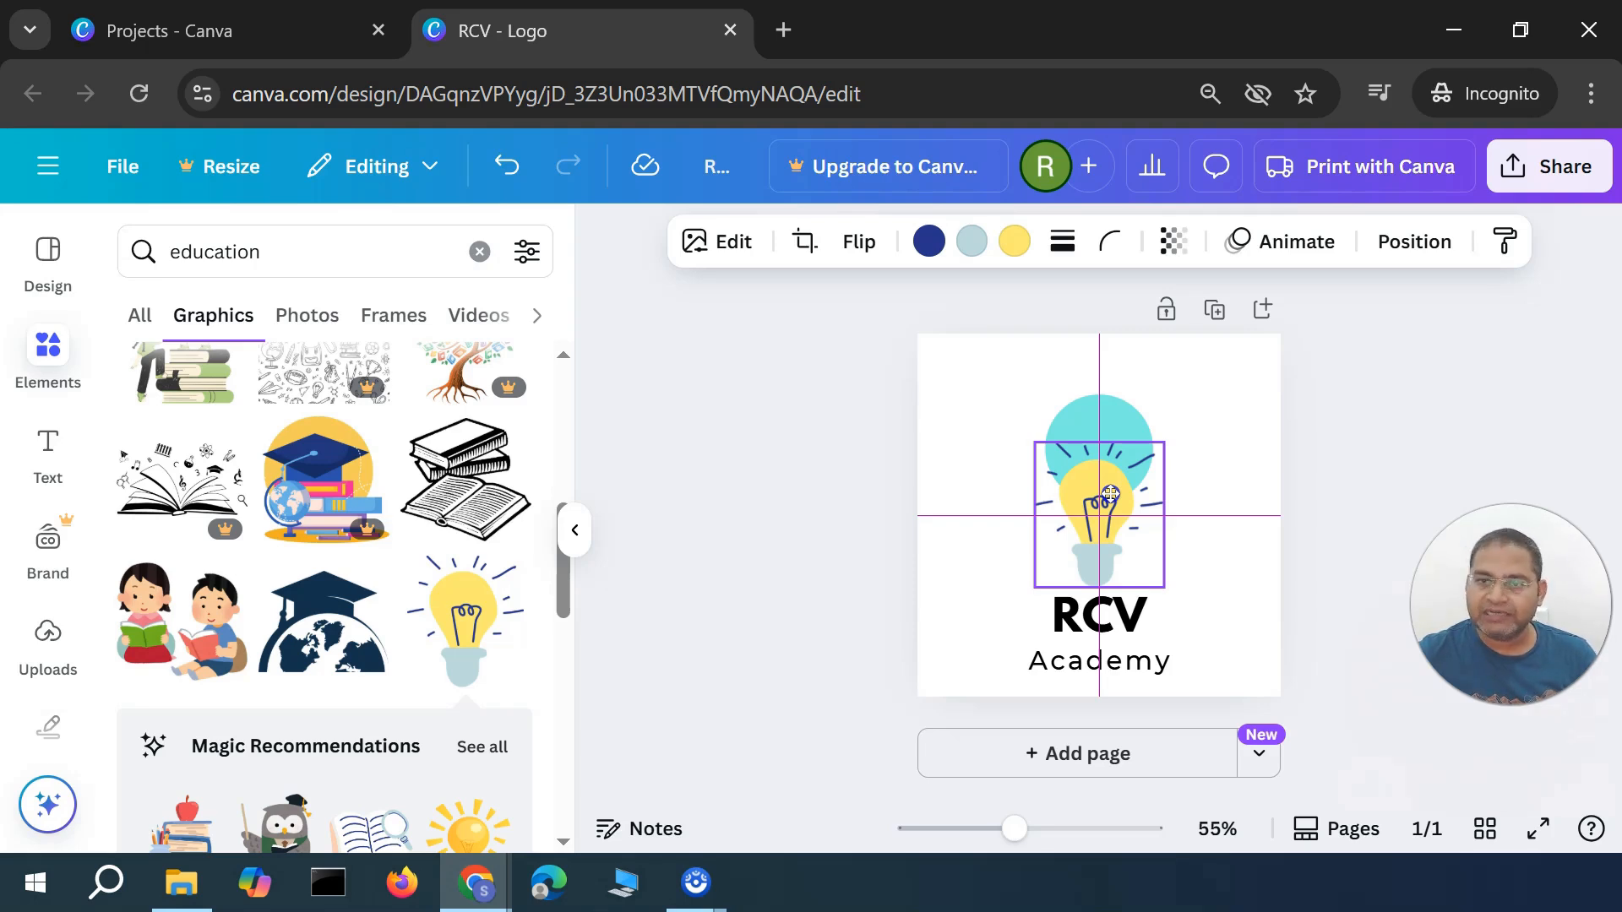
mouse_move(1109, 492)
left_mouse_down()
mouse_move(1094, 497)
mouse_move(1113, 492)
left_mouse_up()
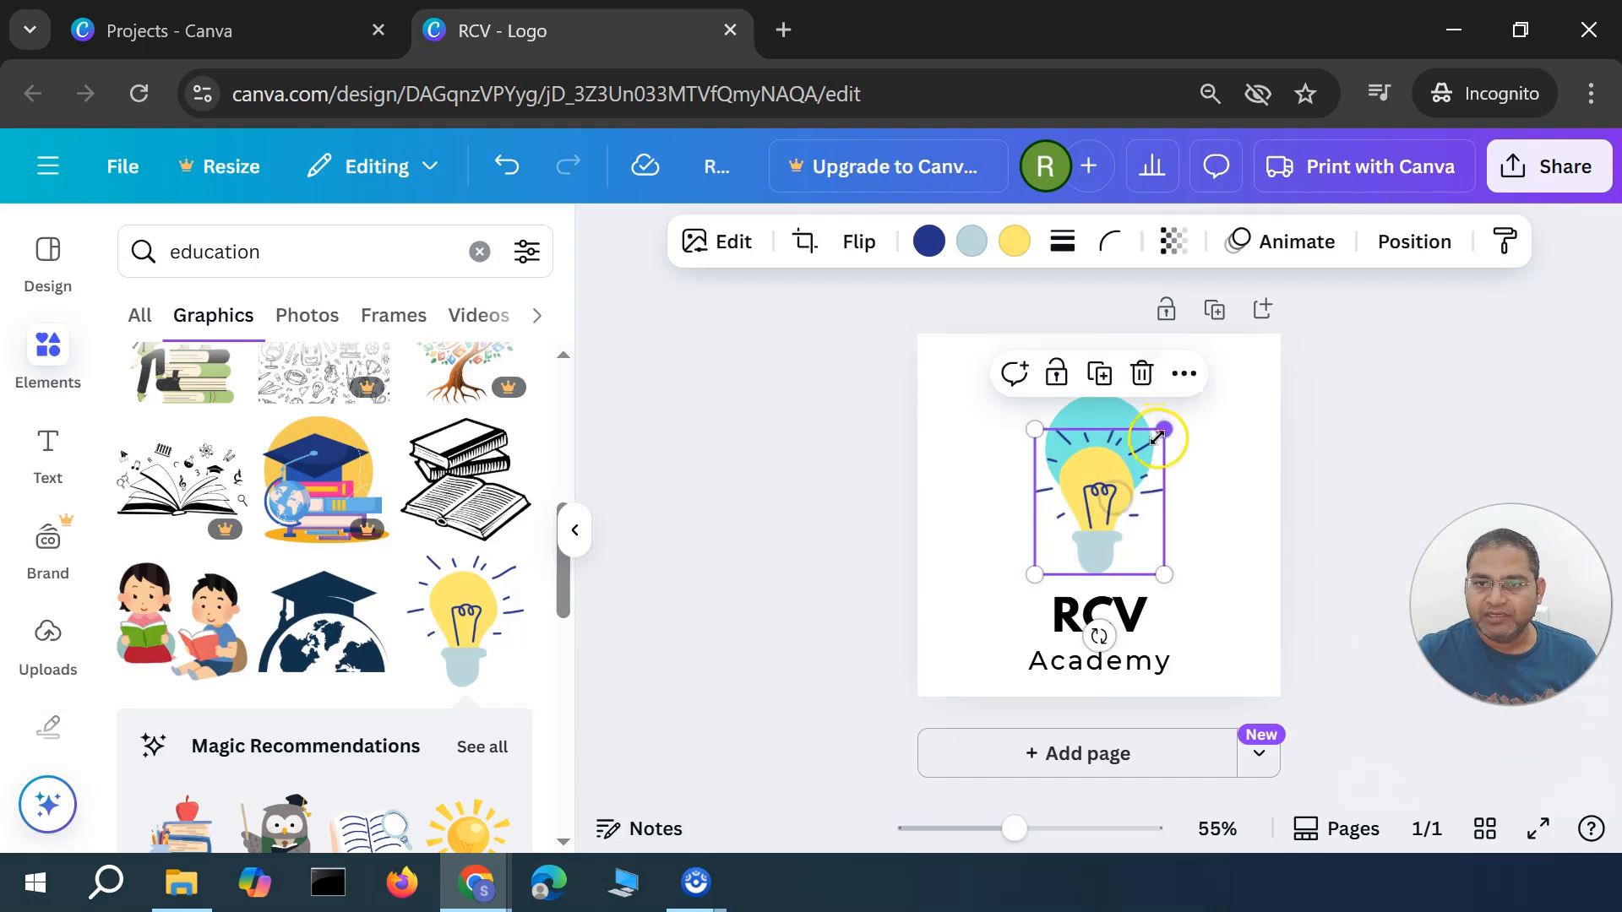
left_click_drag(1163, 420, 1147, 449)
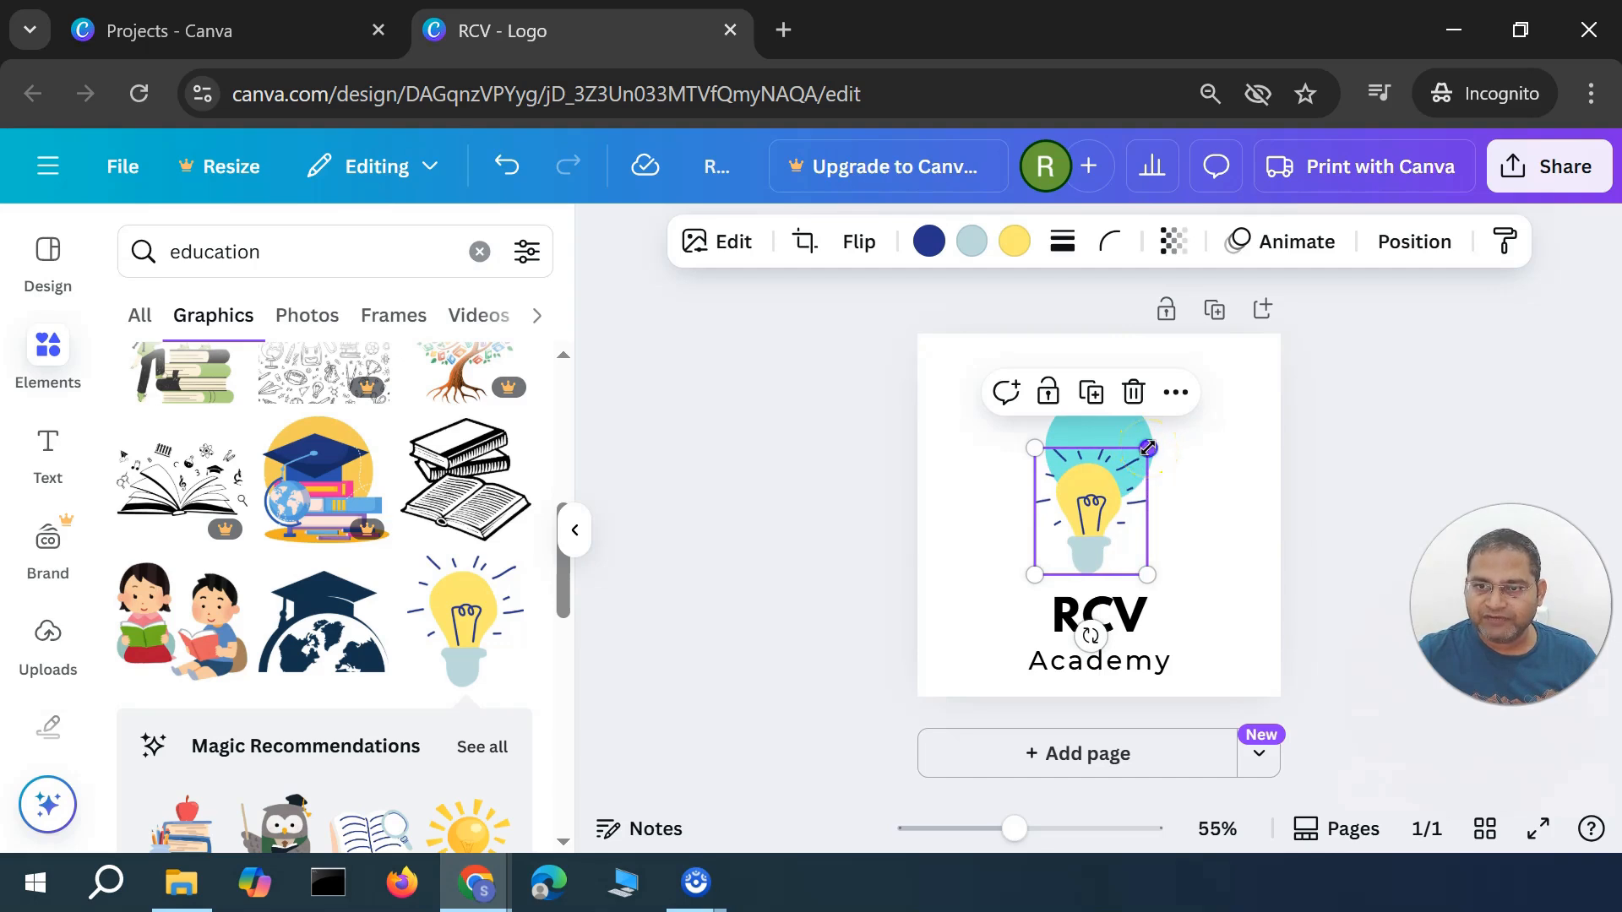
mouse_move(1147, 448)
left_mouse_down()
mouse_move(1128, 469)
mouse_move(1180, 416)
mouse_move(1159, 446)
left_mouse_up()
left_click_drag(1097, 503, 1102, 481)
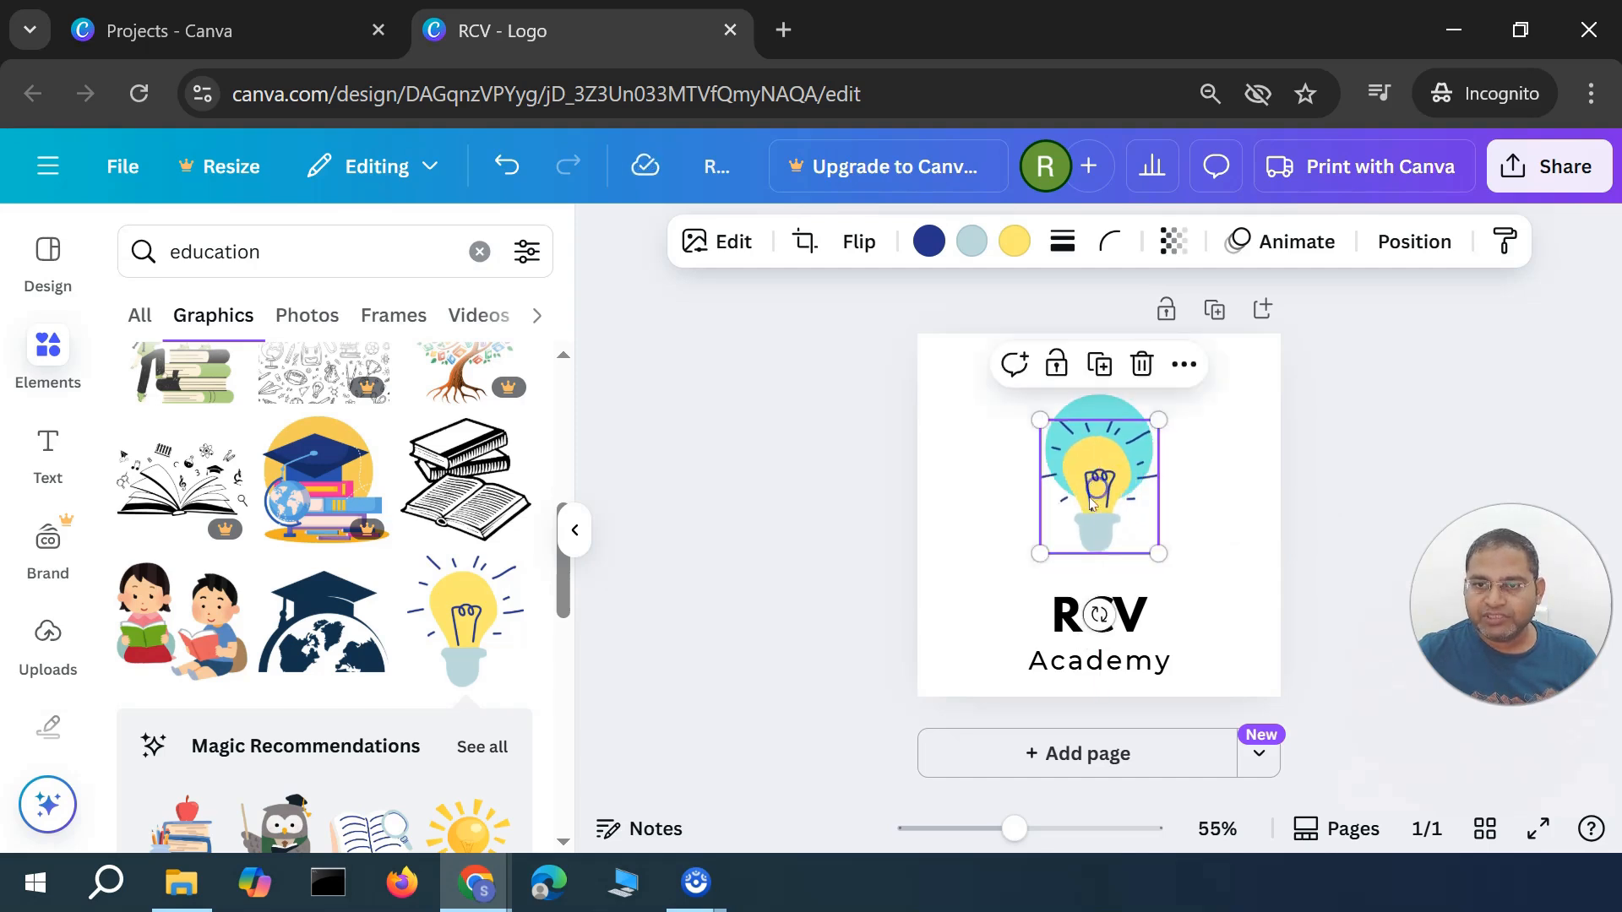
Move the RCV text up close beneath the light bulb and recolour it with the document's dark blue
left_click(970, 494)
left_click(1106, 404)
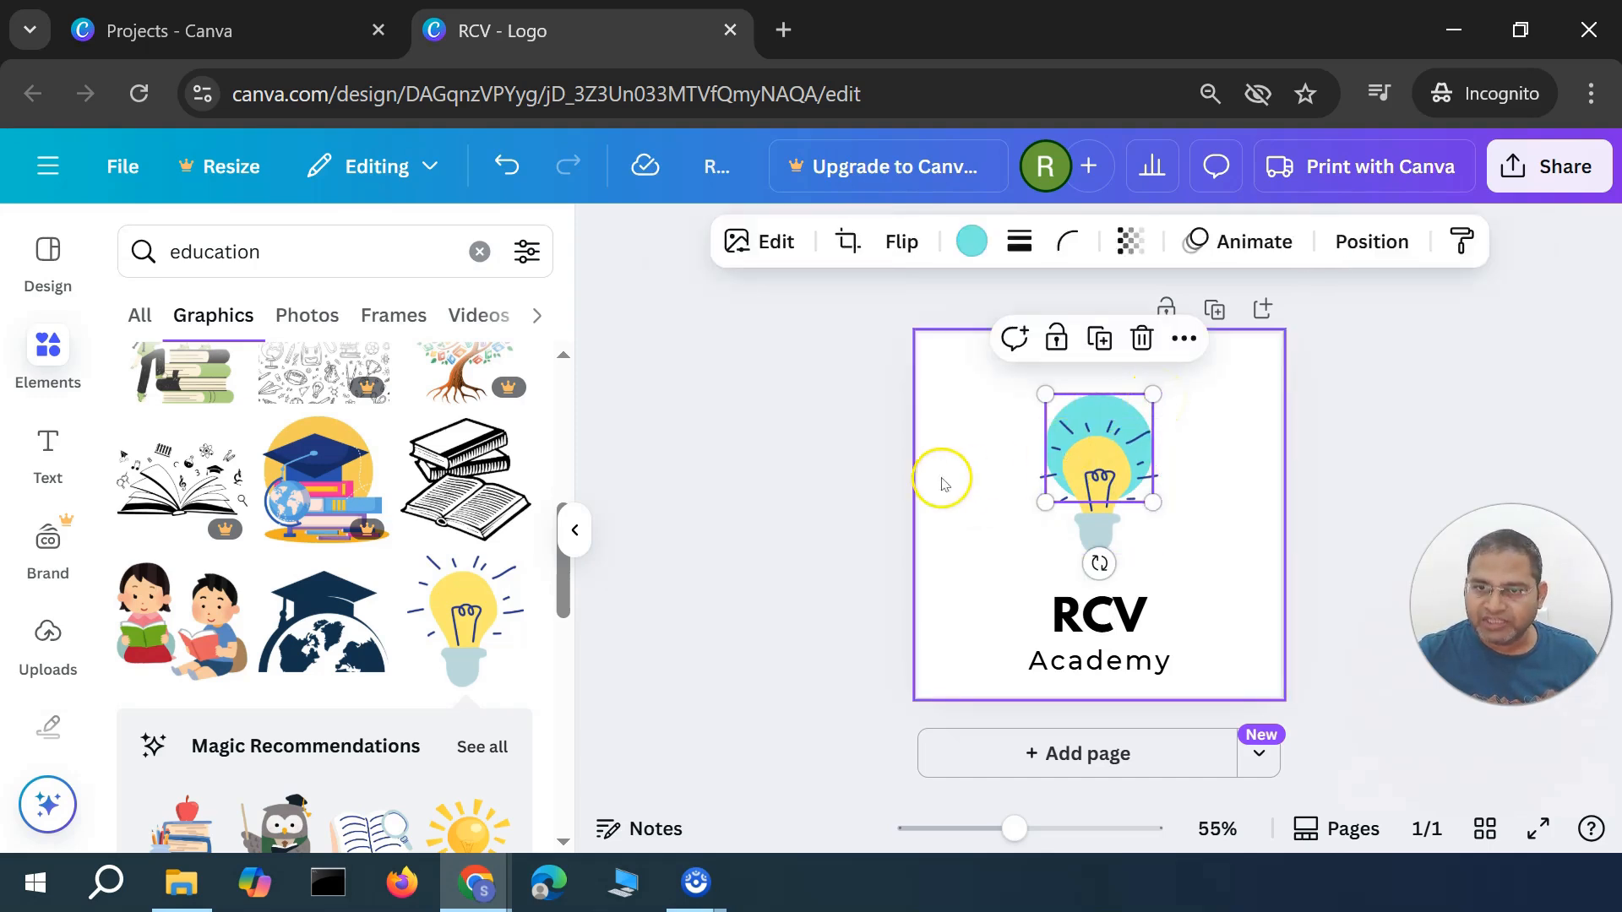
left_click(1099, 607)
left_click_drag(1099, 606, 1104, 586)
left_click(957, 245)
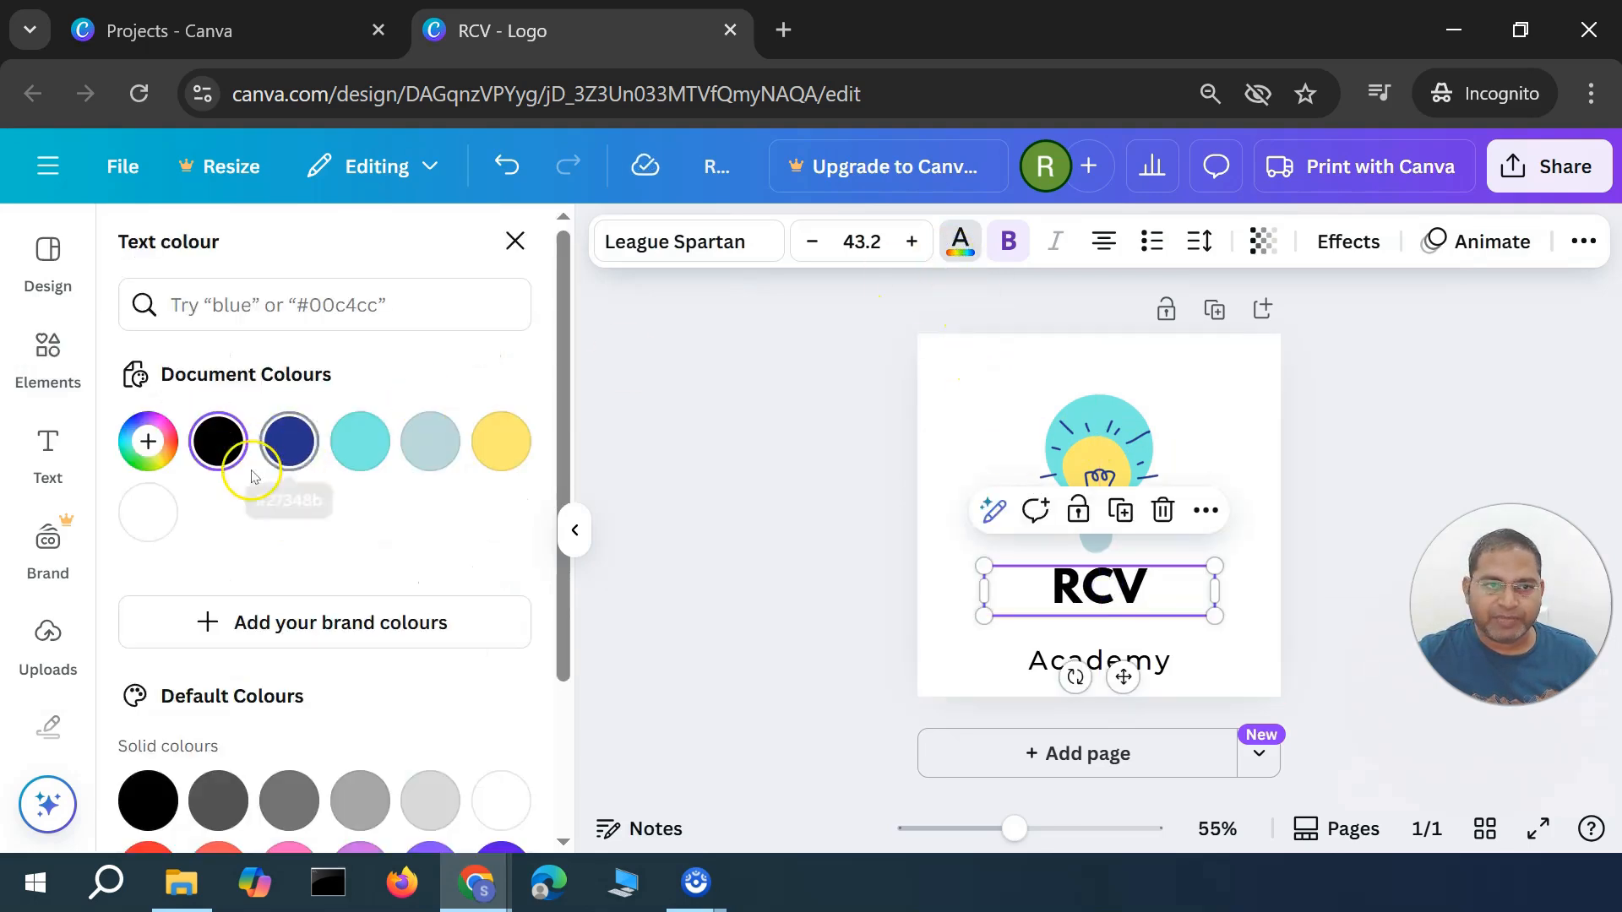
left_click(289, 441)
Move the Academy text up directly beneath RCV and recolour it with the same dark blue
left_click_drag(1152, 673, 1152, 641)
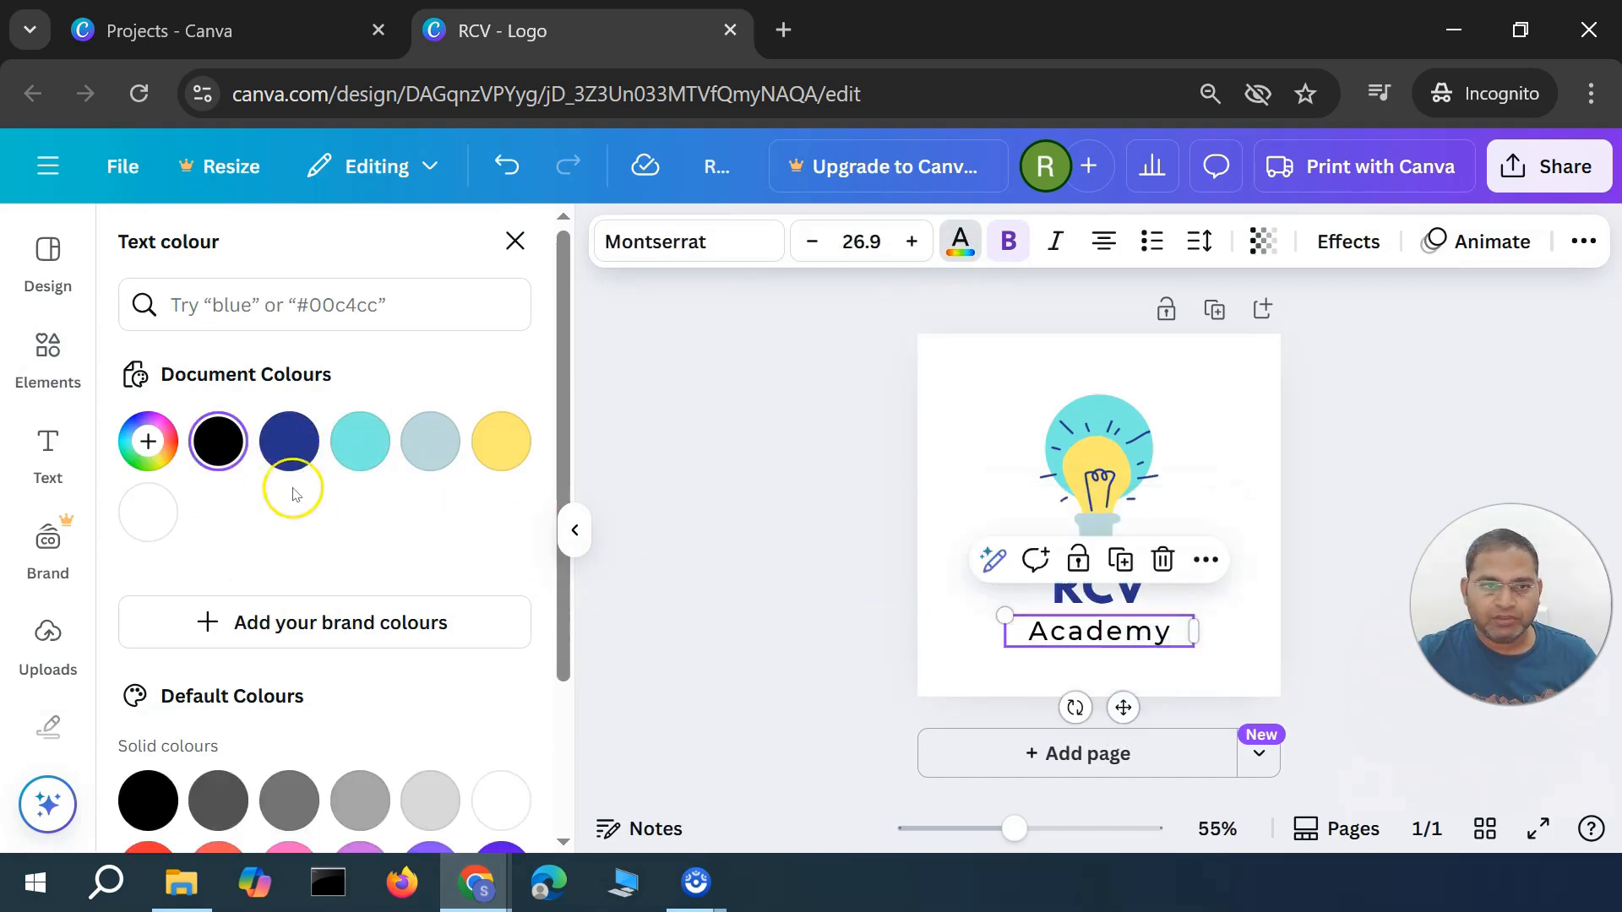
left_click(289, 441)
left_click(971, 388)
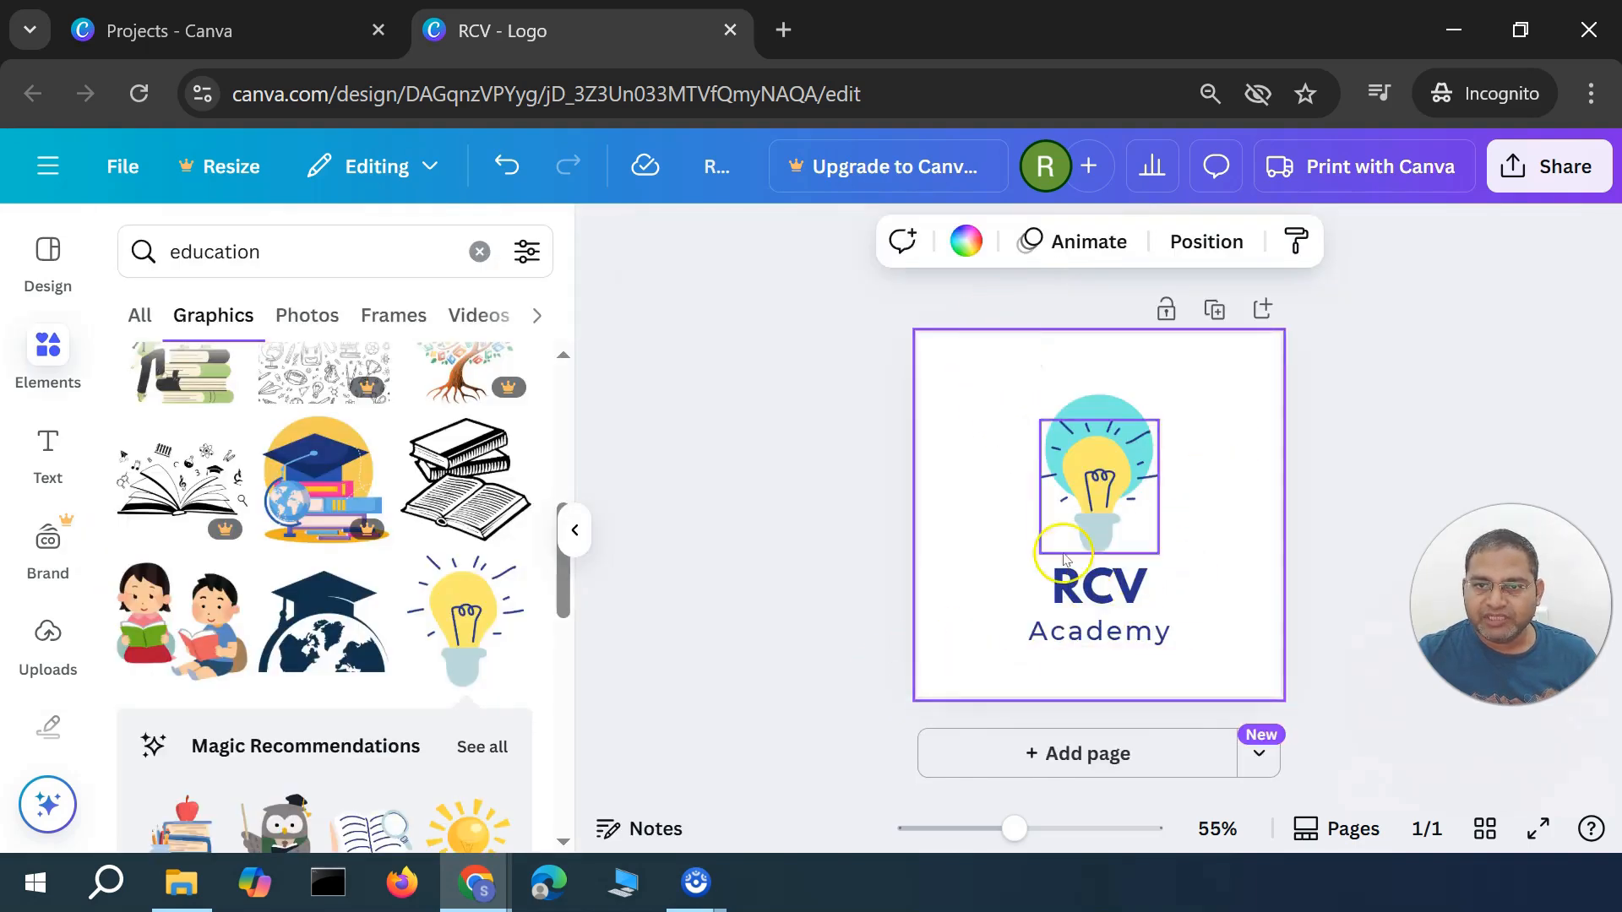
left_click(1088, 592)
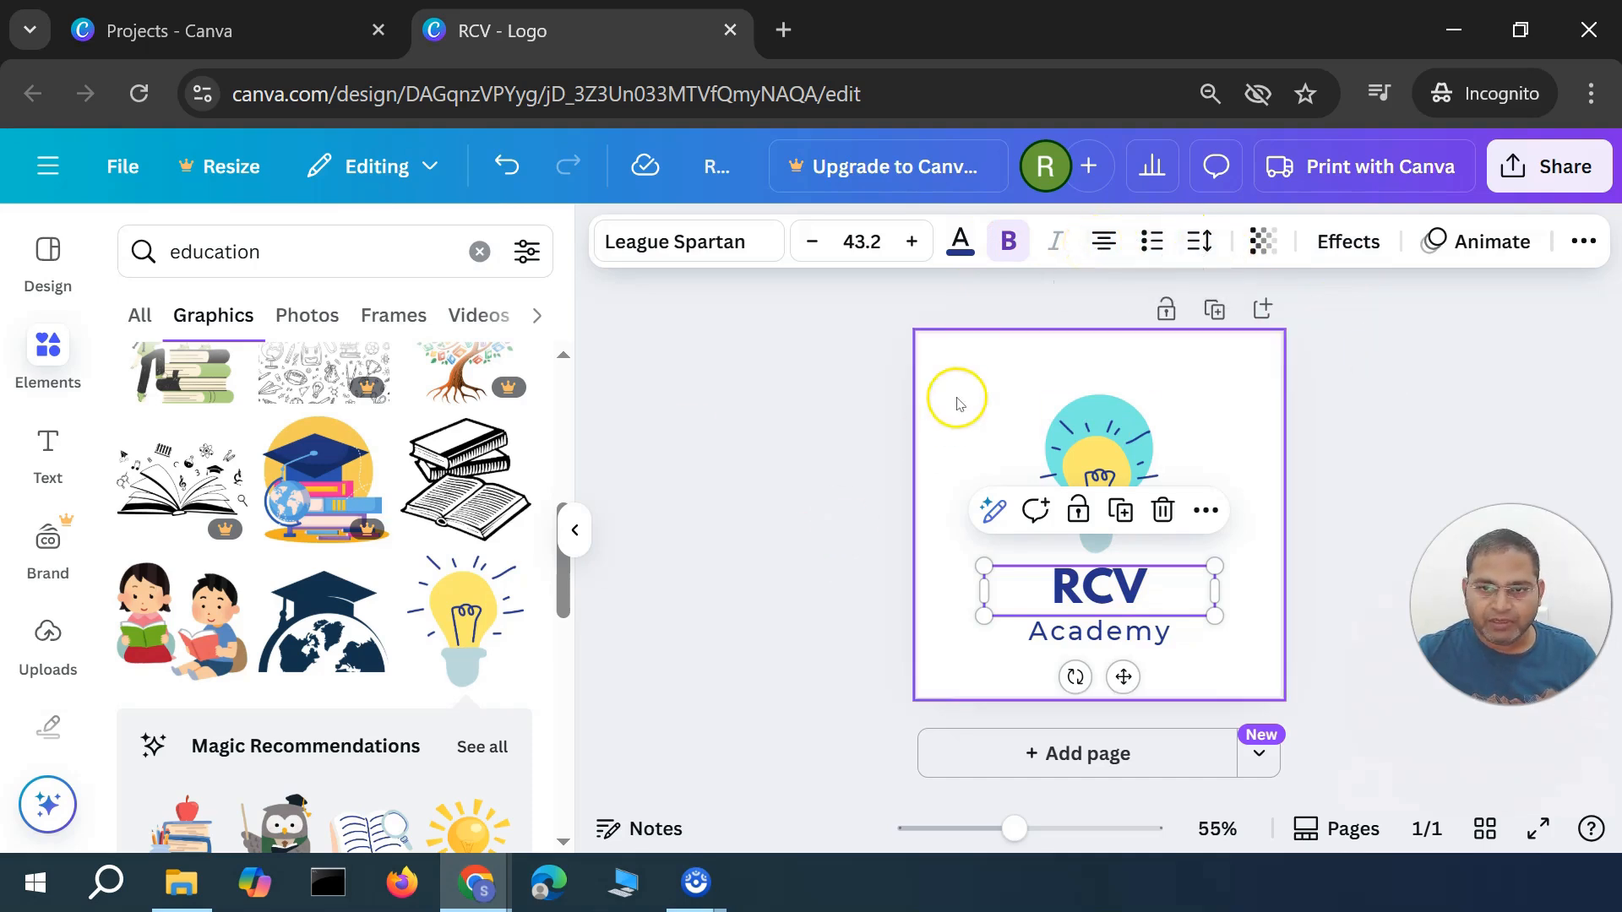
Try the pale blue-grey #bddbdd and the default light grey #D9D9D9 as the page background colour
left_click(963, 362)
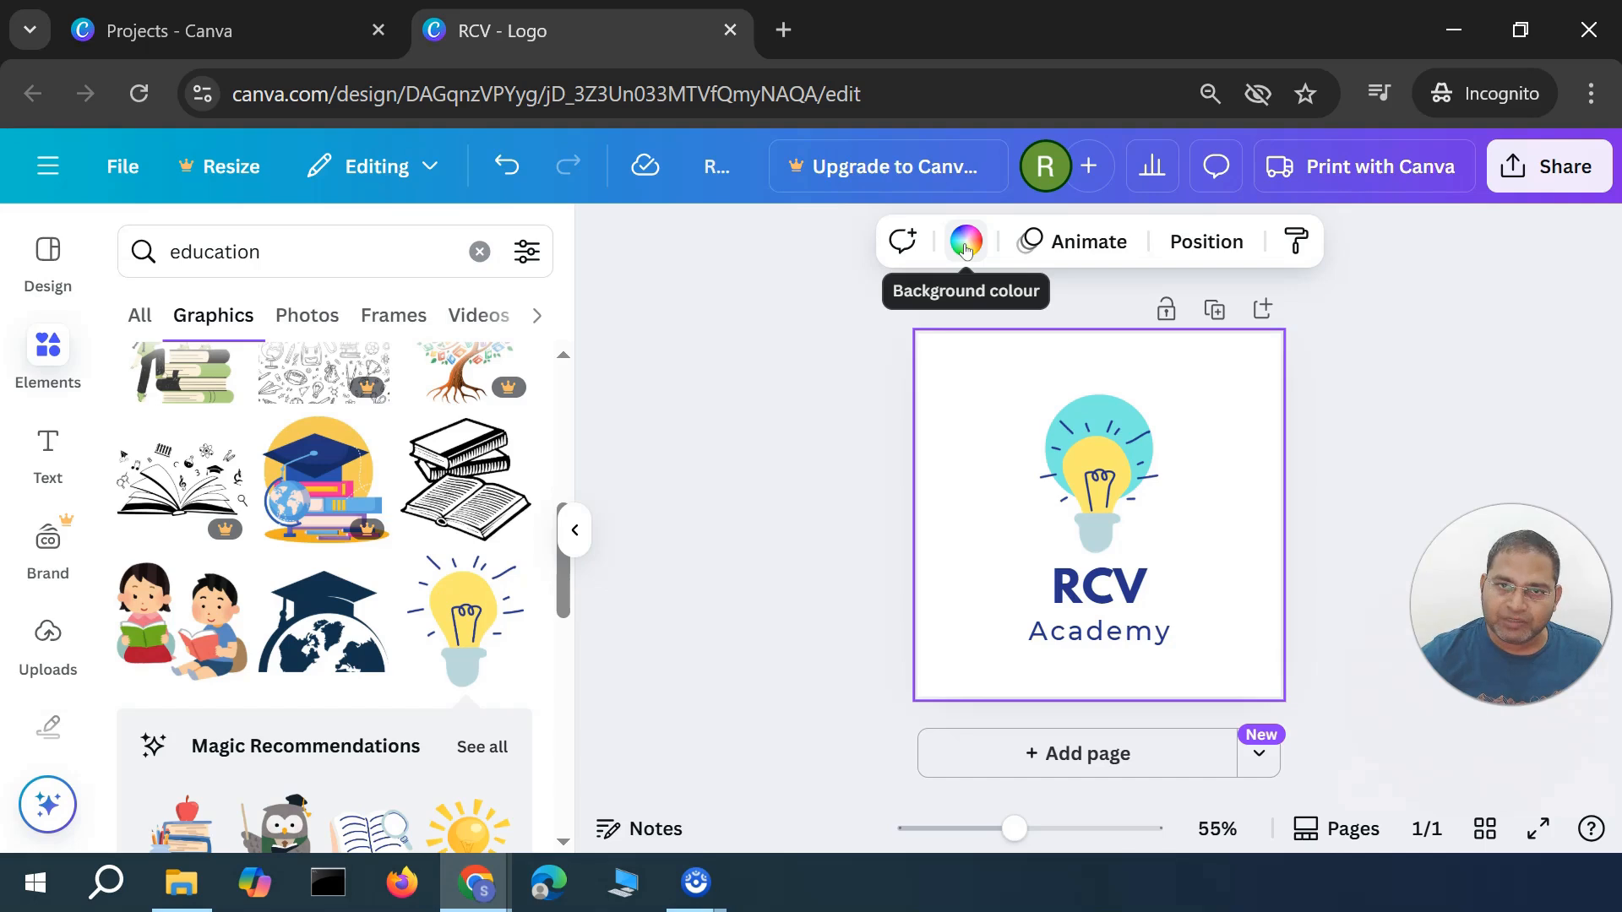
left_click(966, 248)
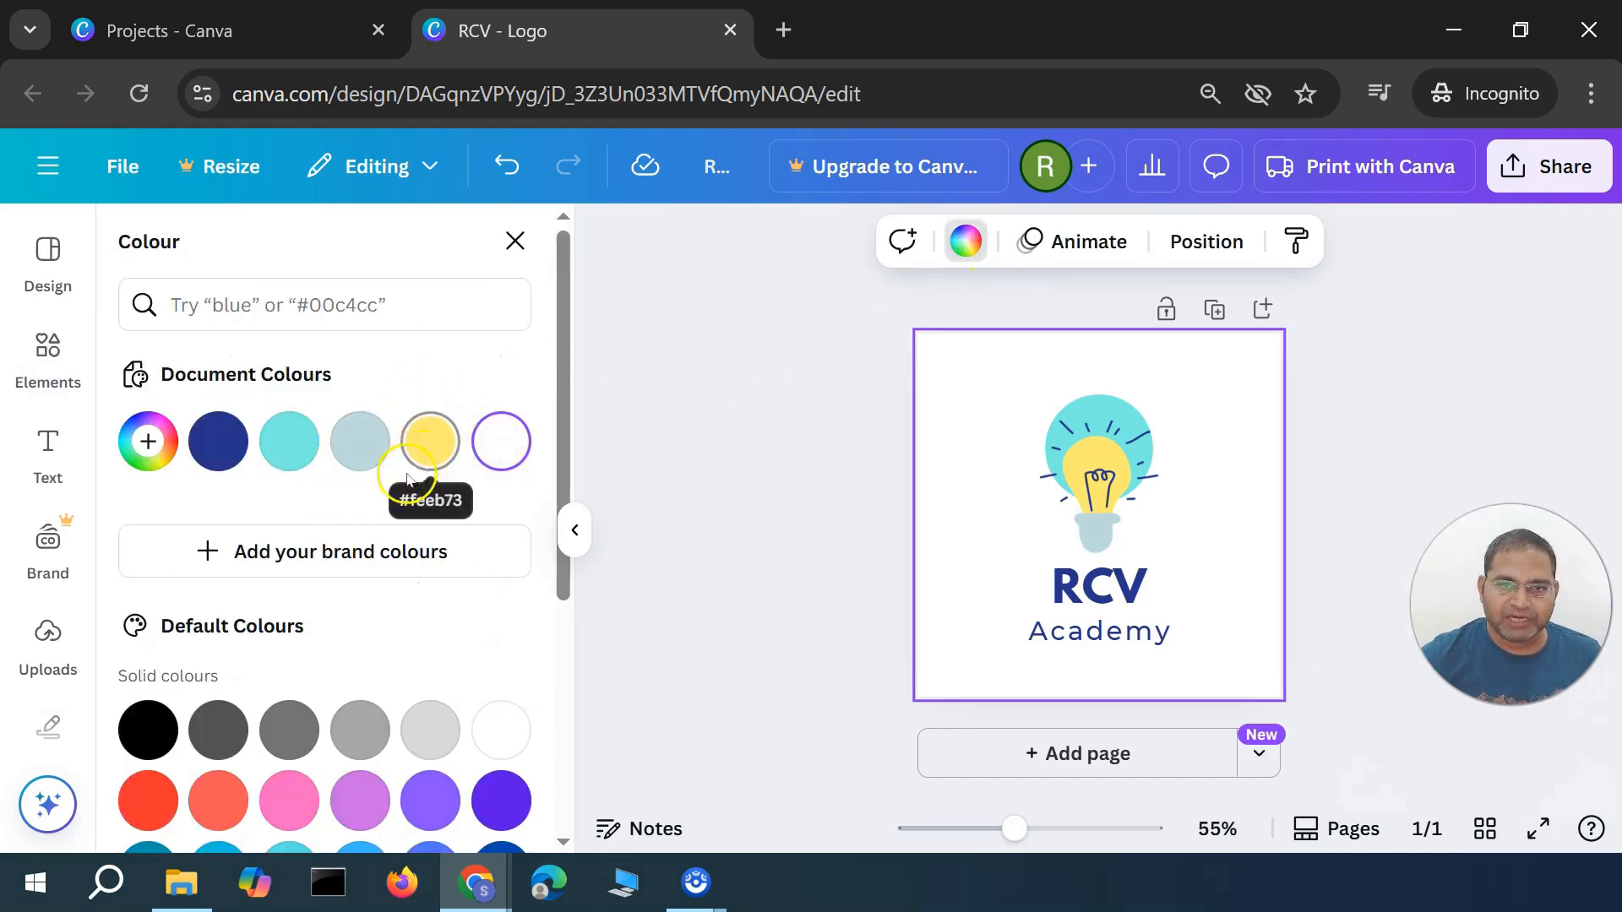
left_click(371, 462)
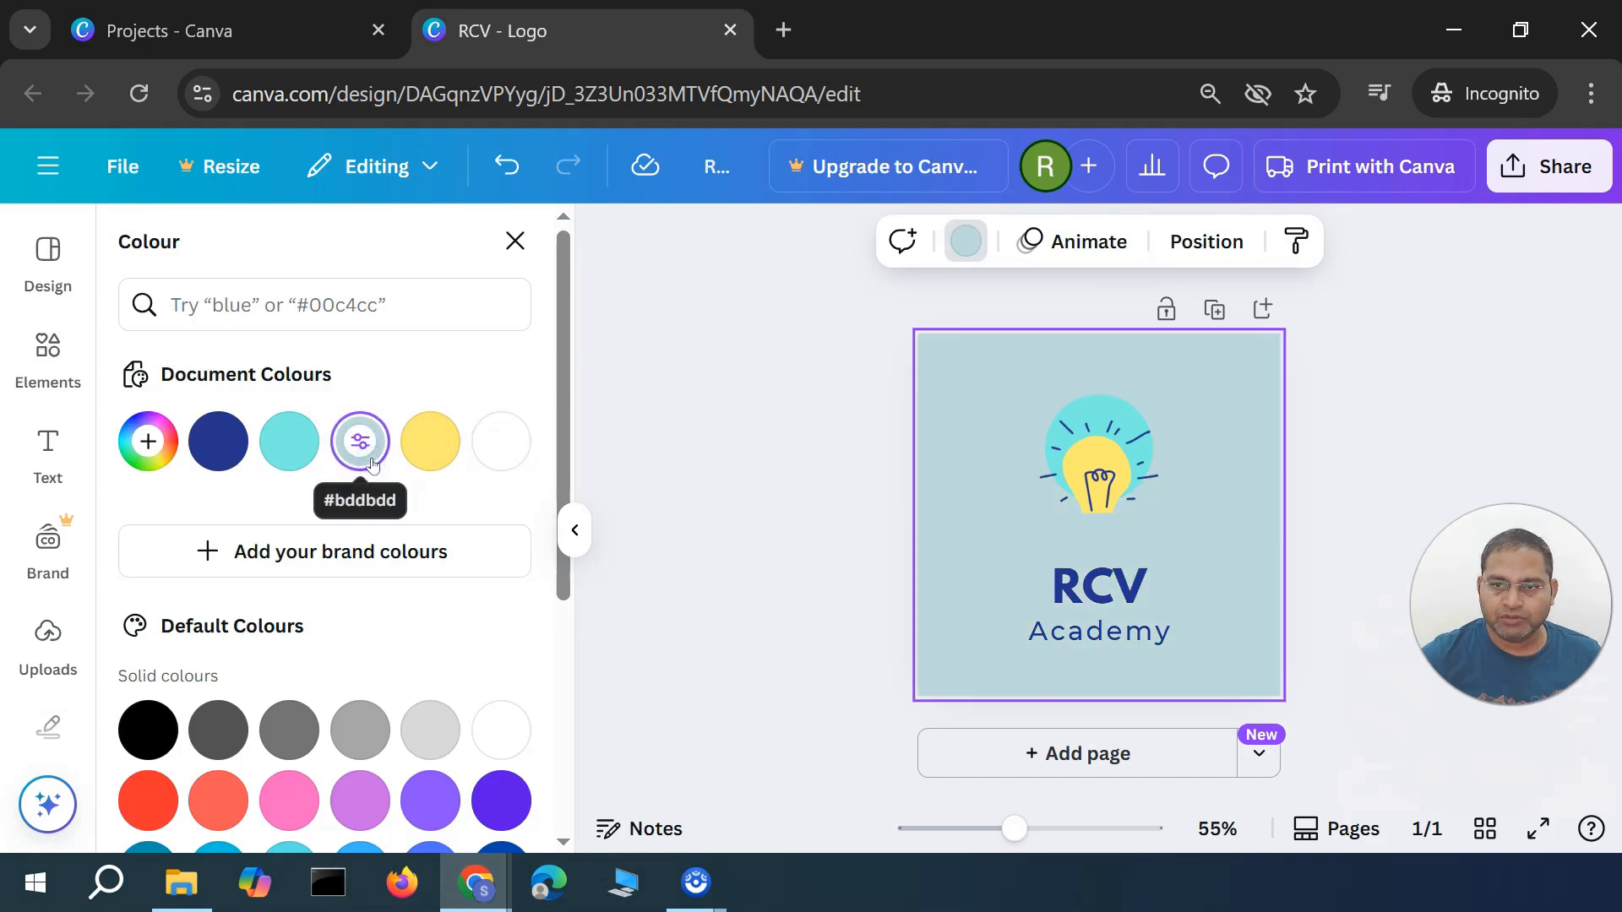
scroll(406, 583, "down", 2)
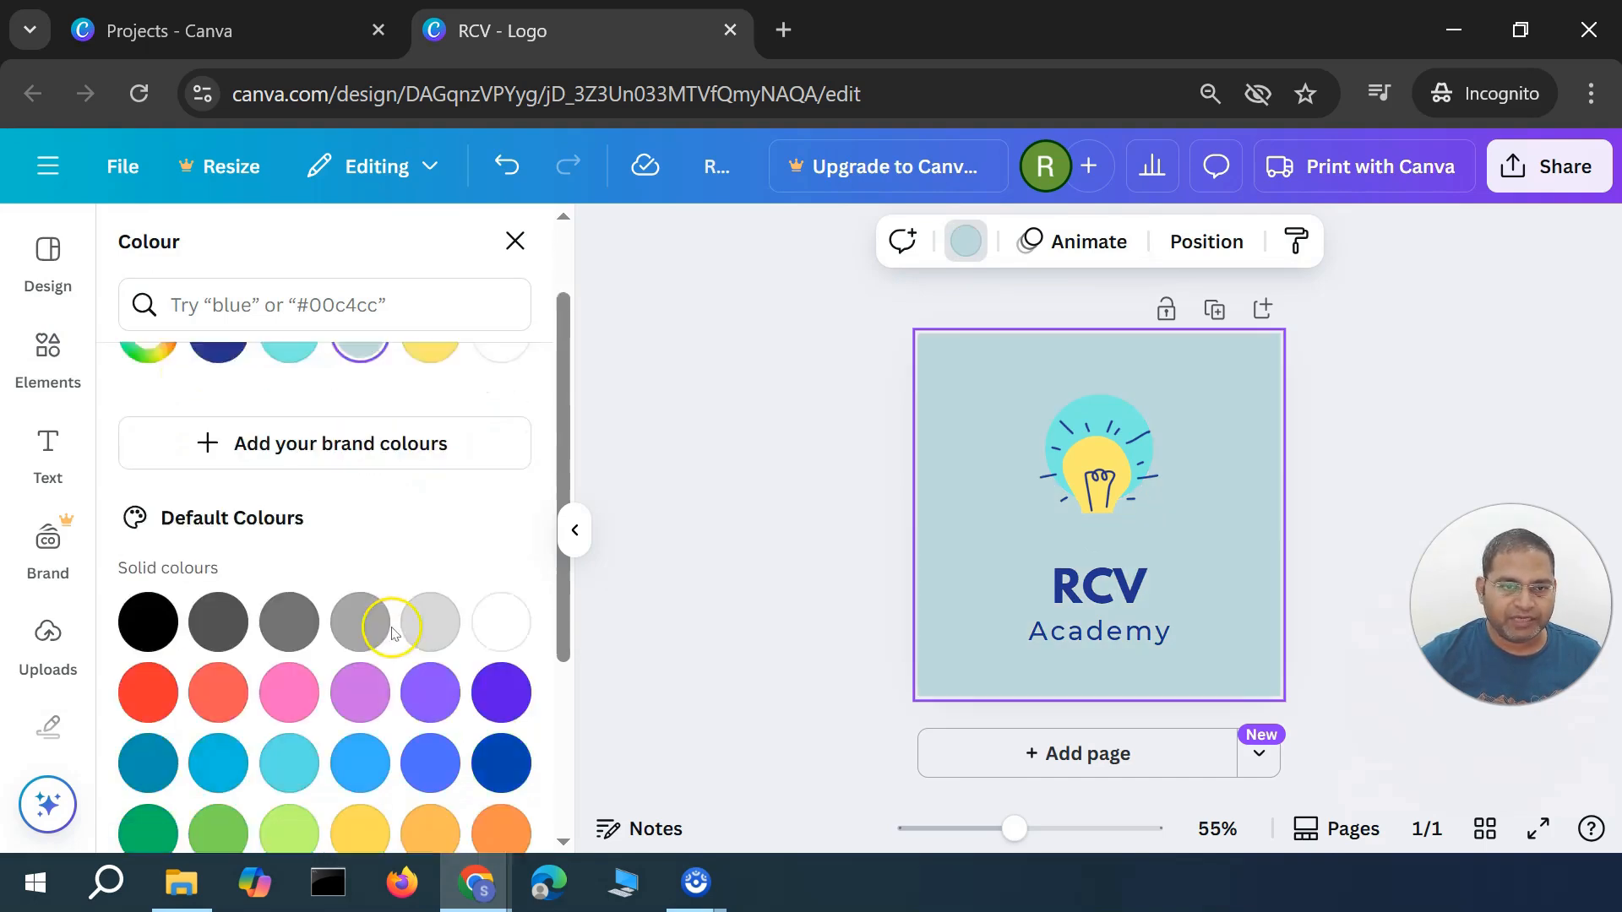
left_click(440, 596)
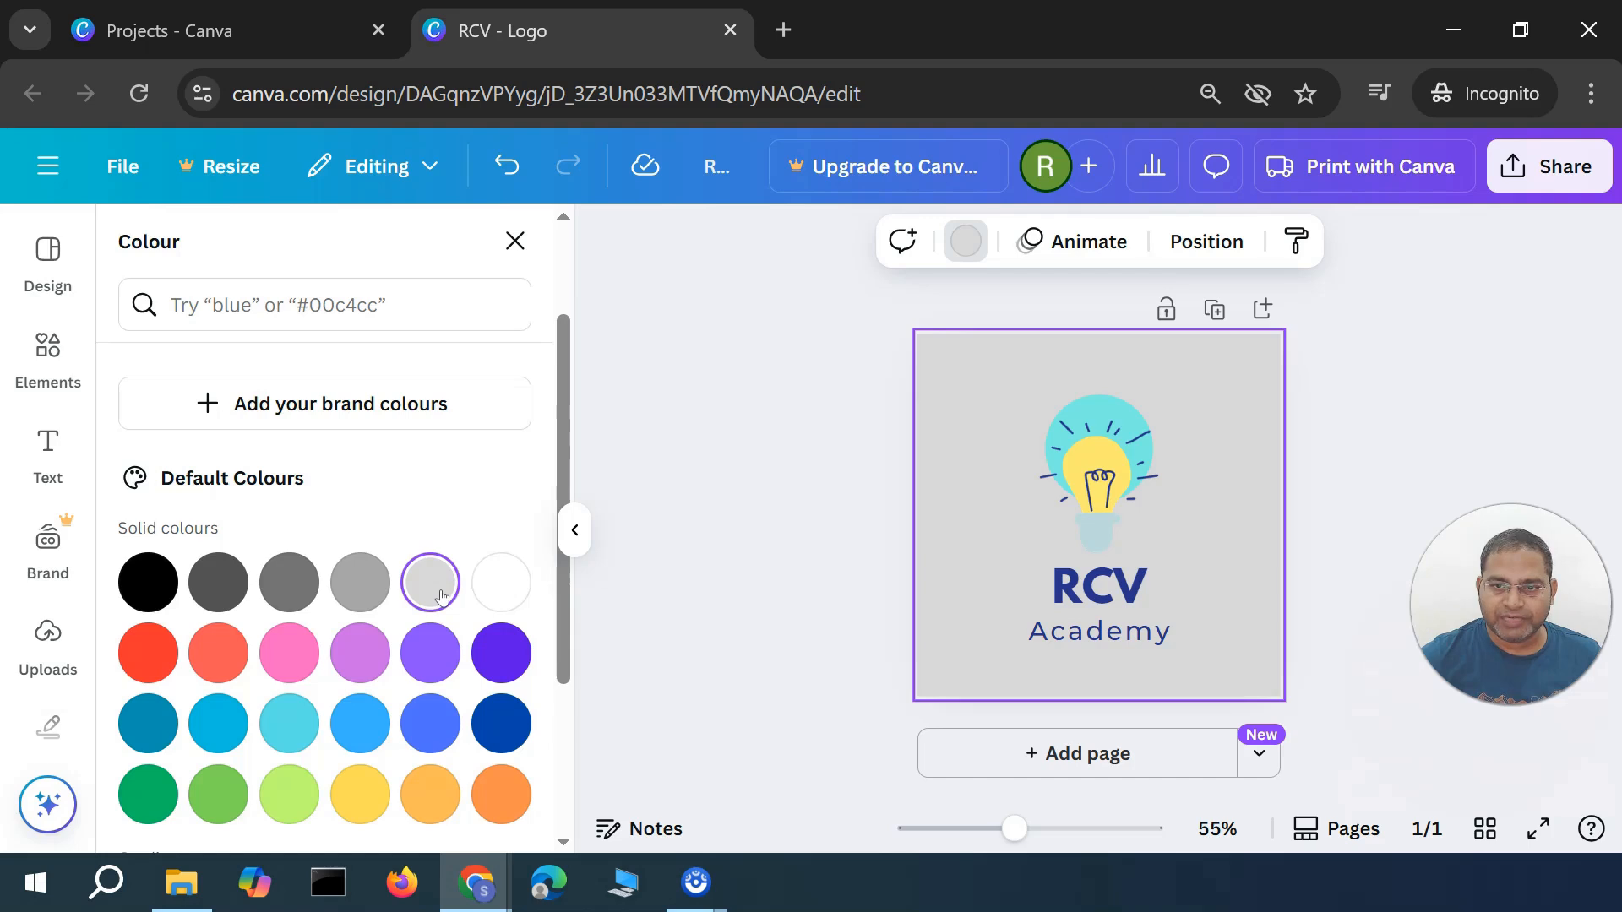
Set the page background to the custom very light grey #F0EFEF
scroll(441, 596, "up", 2)
left_click(135, 445)
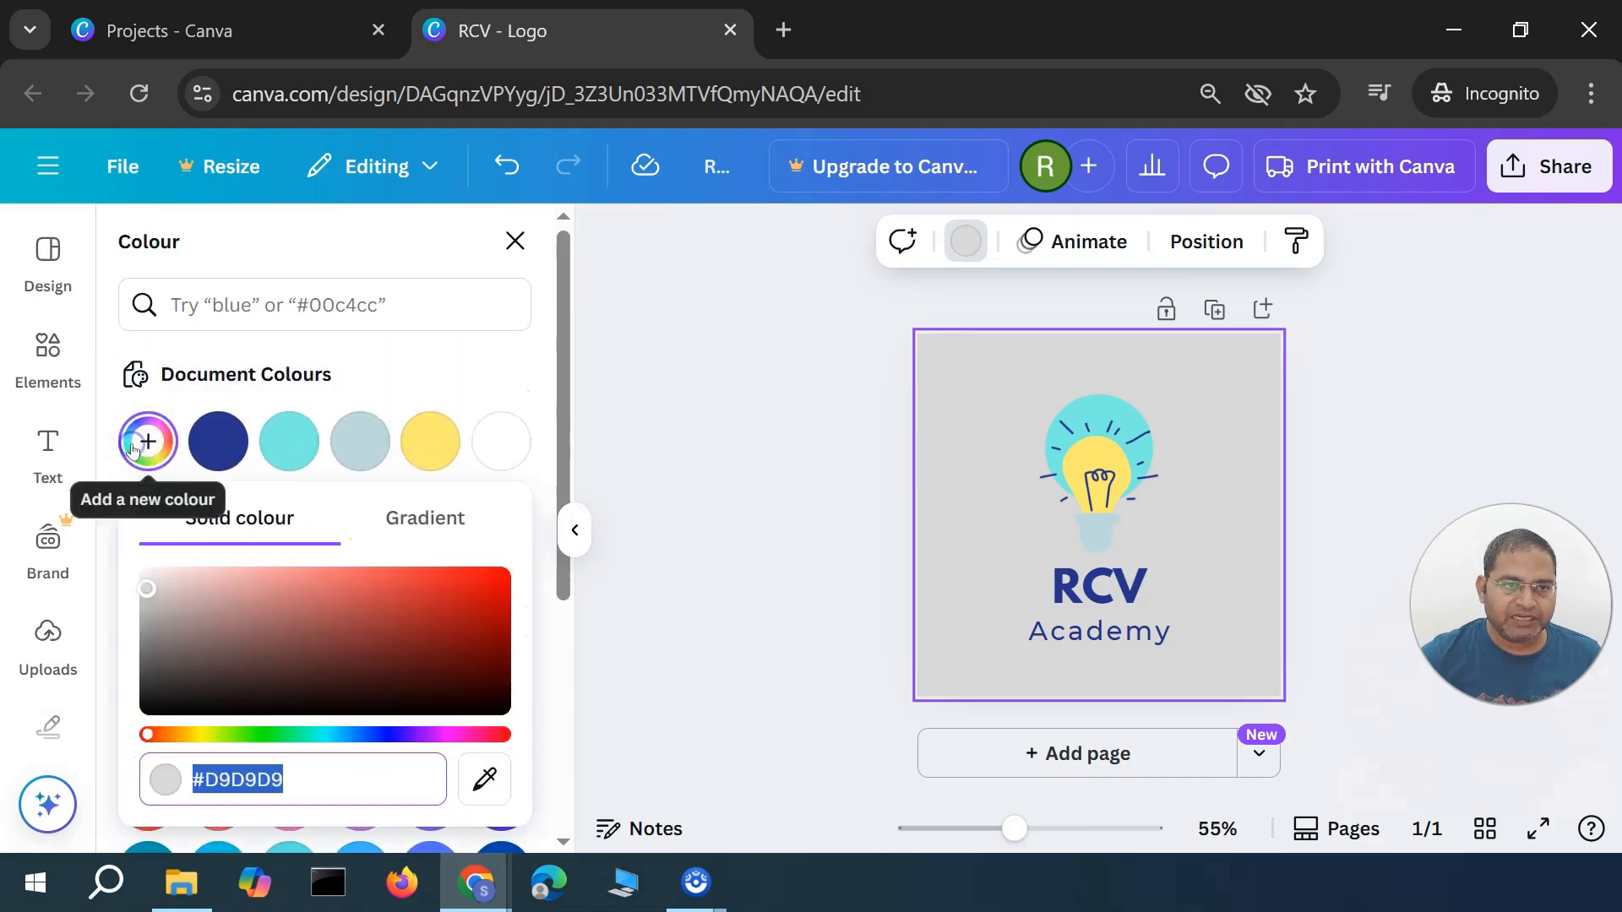
left_click_drag(174, 572, 141, 579)
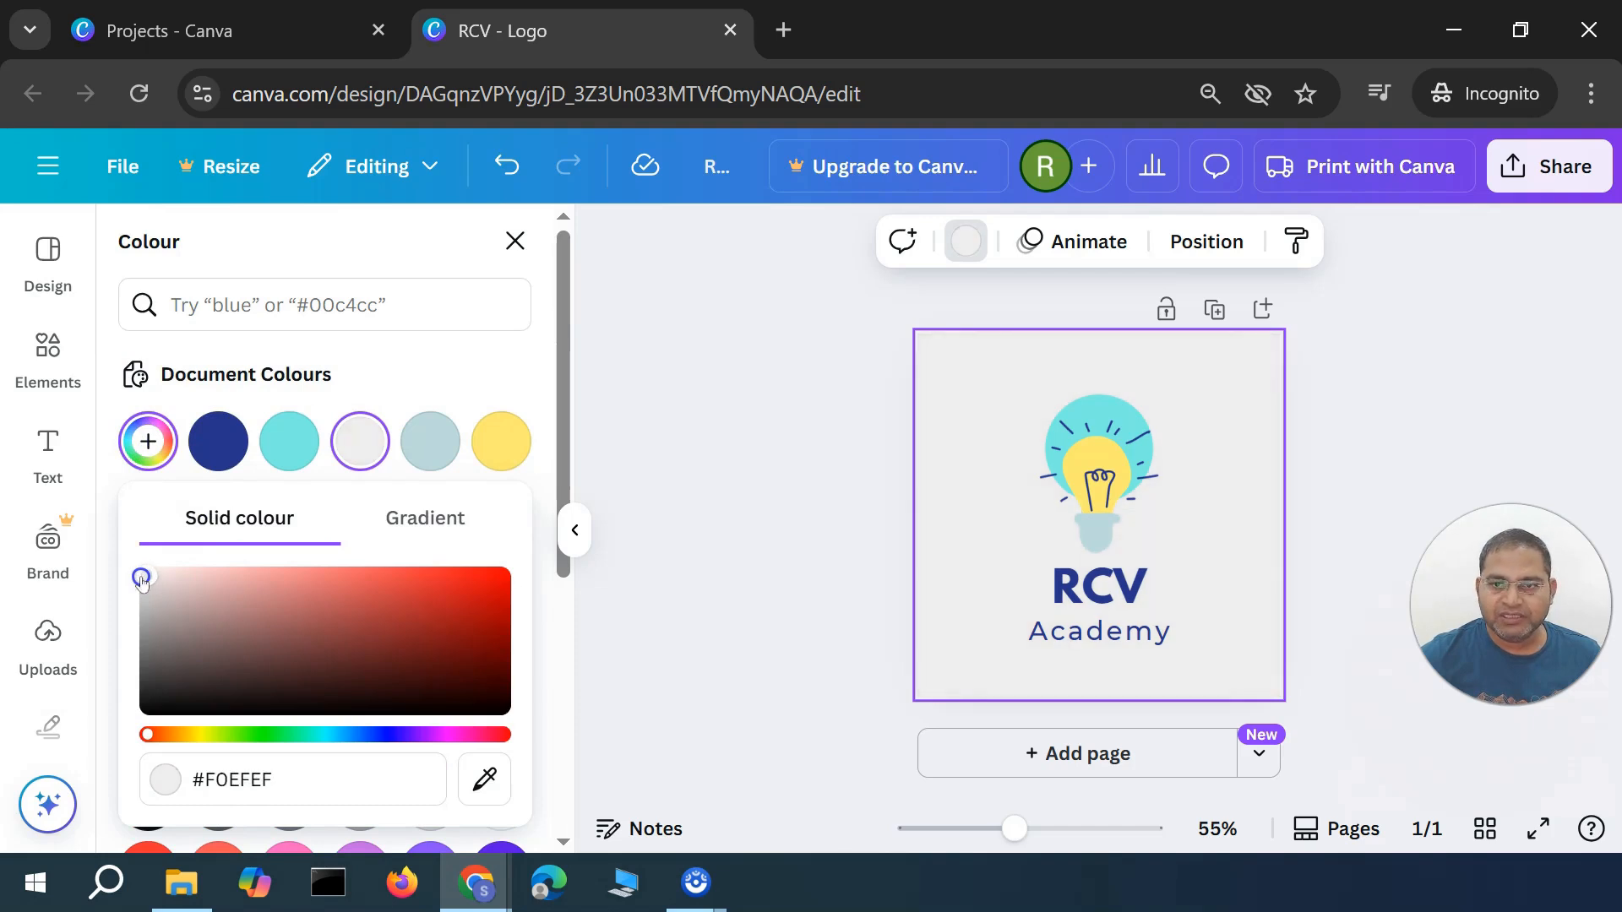
left_click(1496, 390)
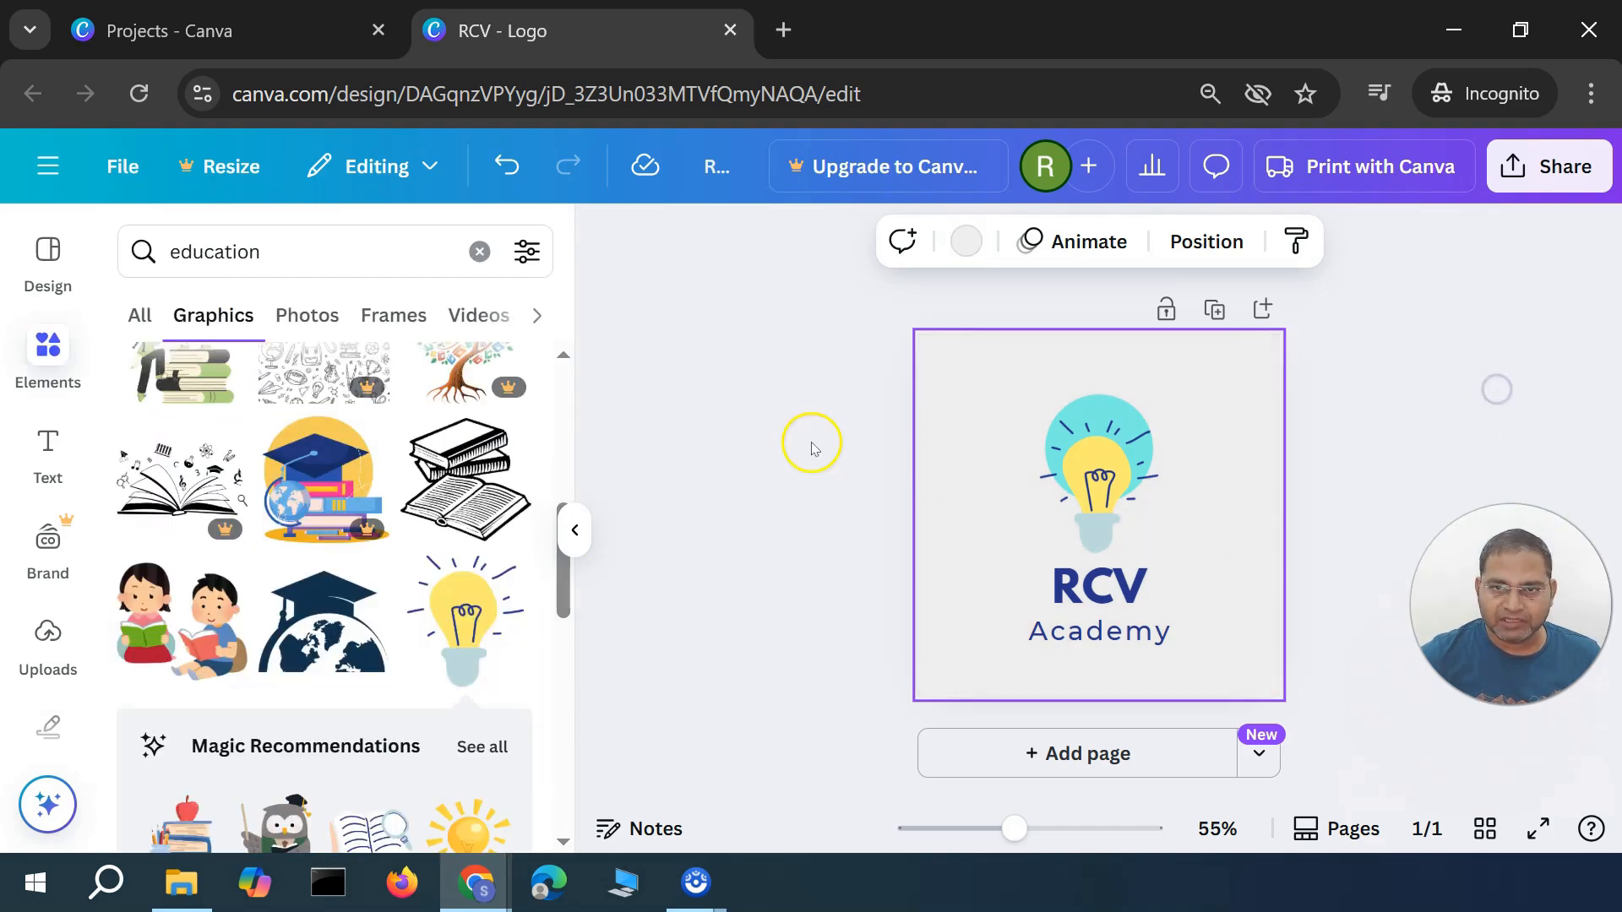
left_click(814, 444)
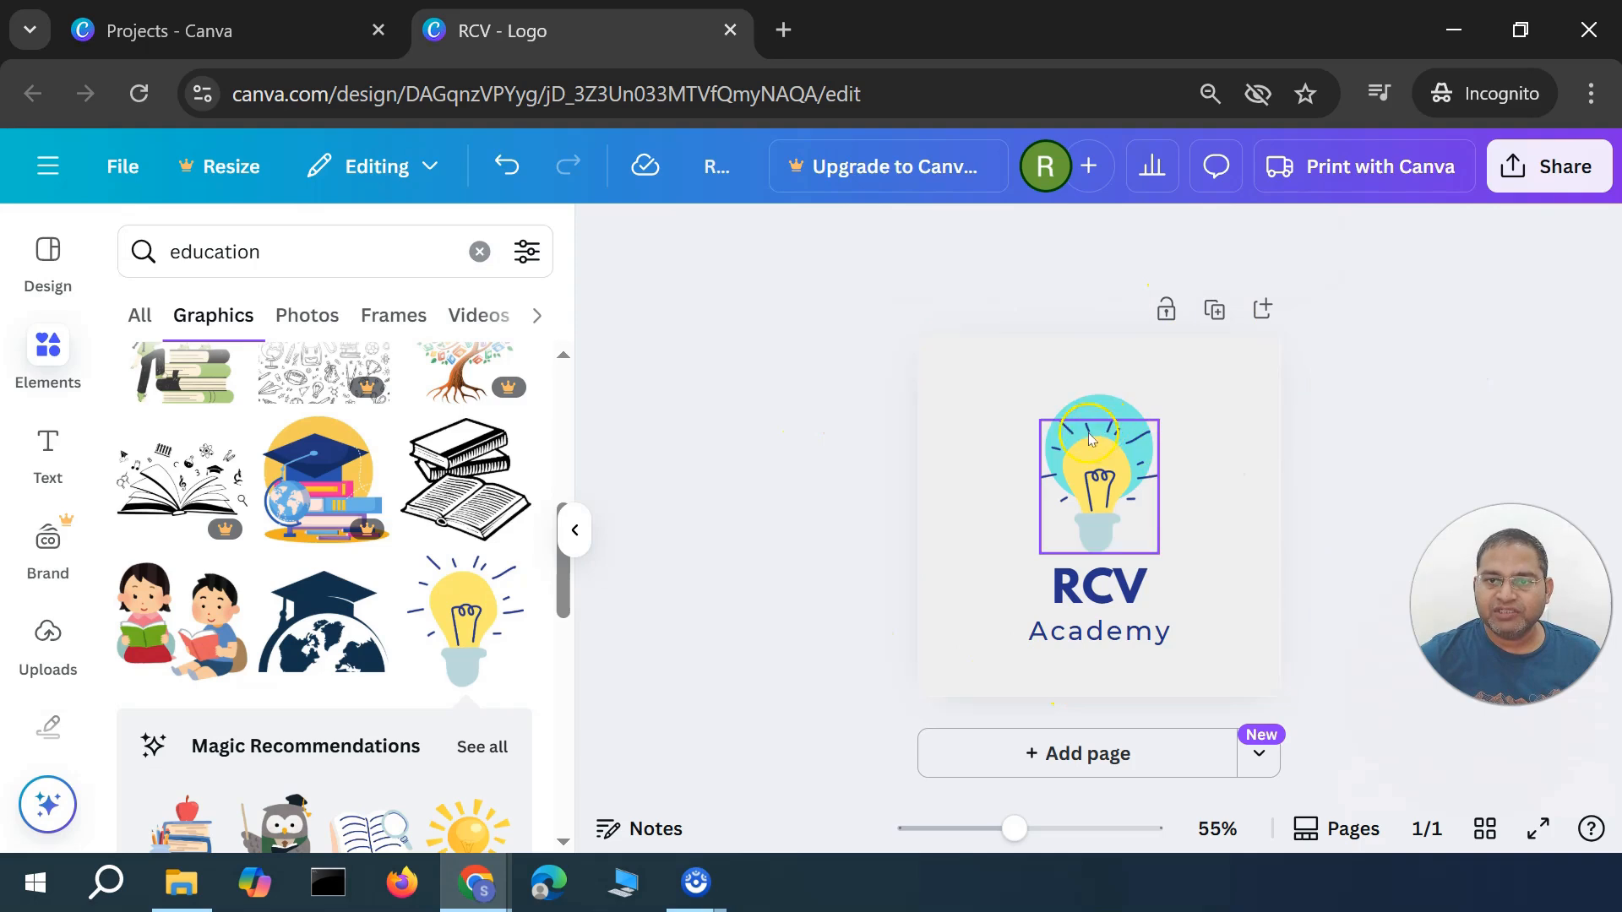
Add a new text box with a font size of 30.2 and place it just beneath the Academy text
left_click(48, 353)
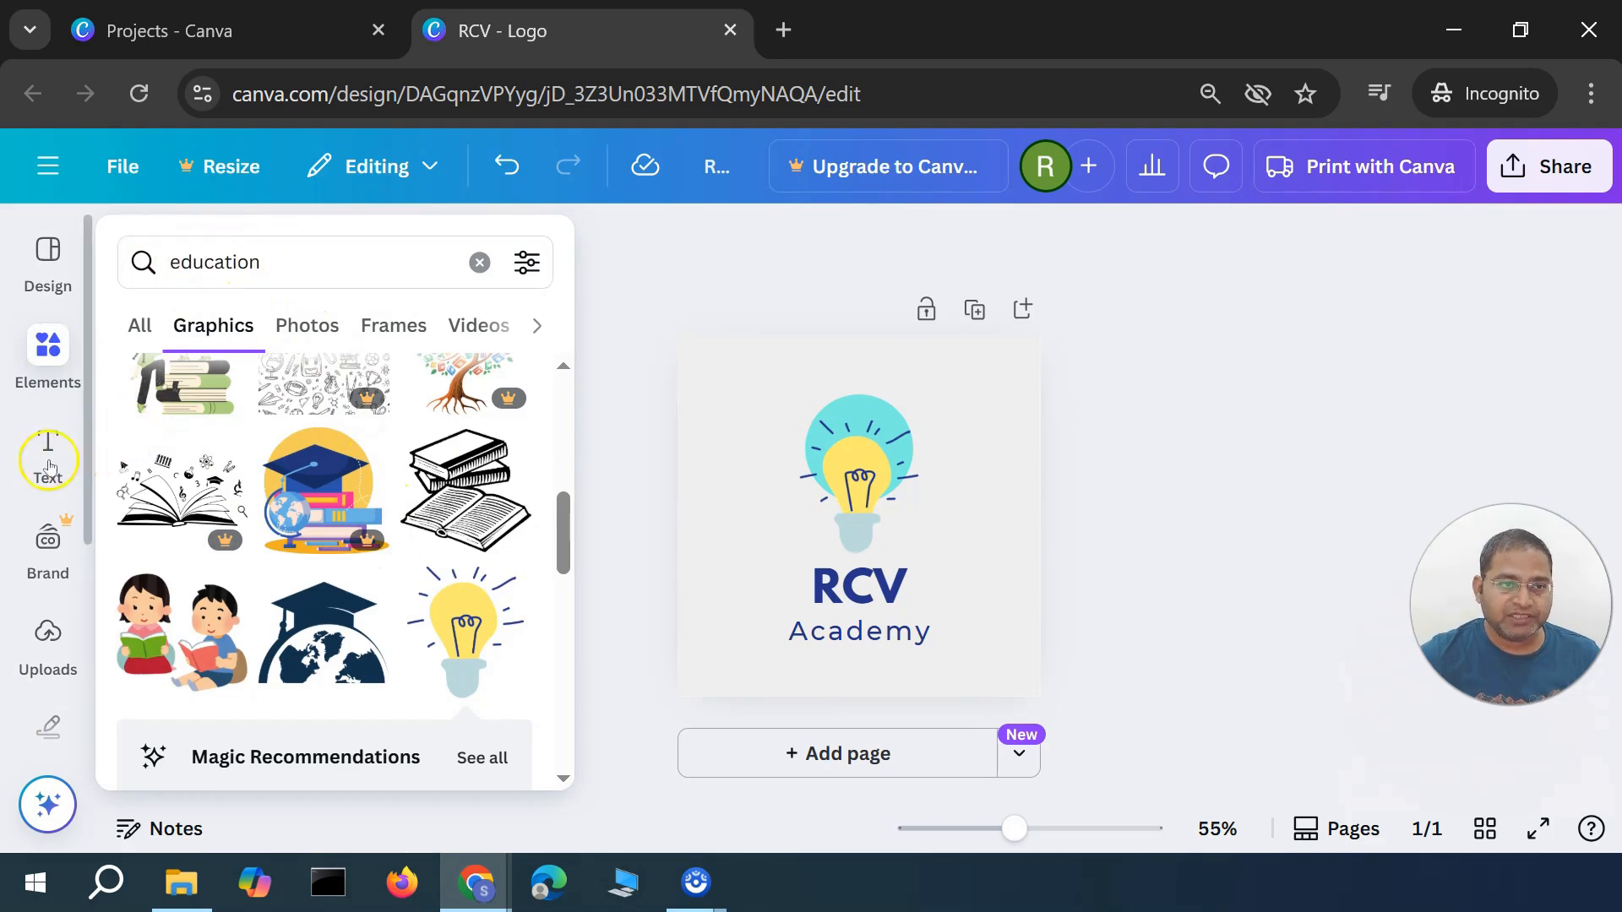
left_click(44, 467)
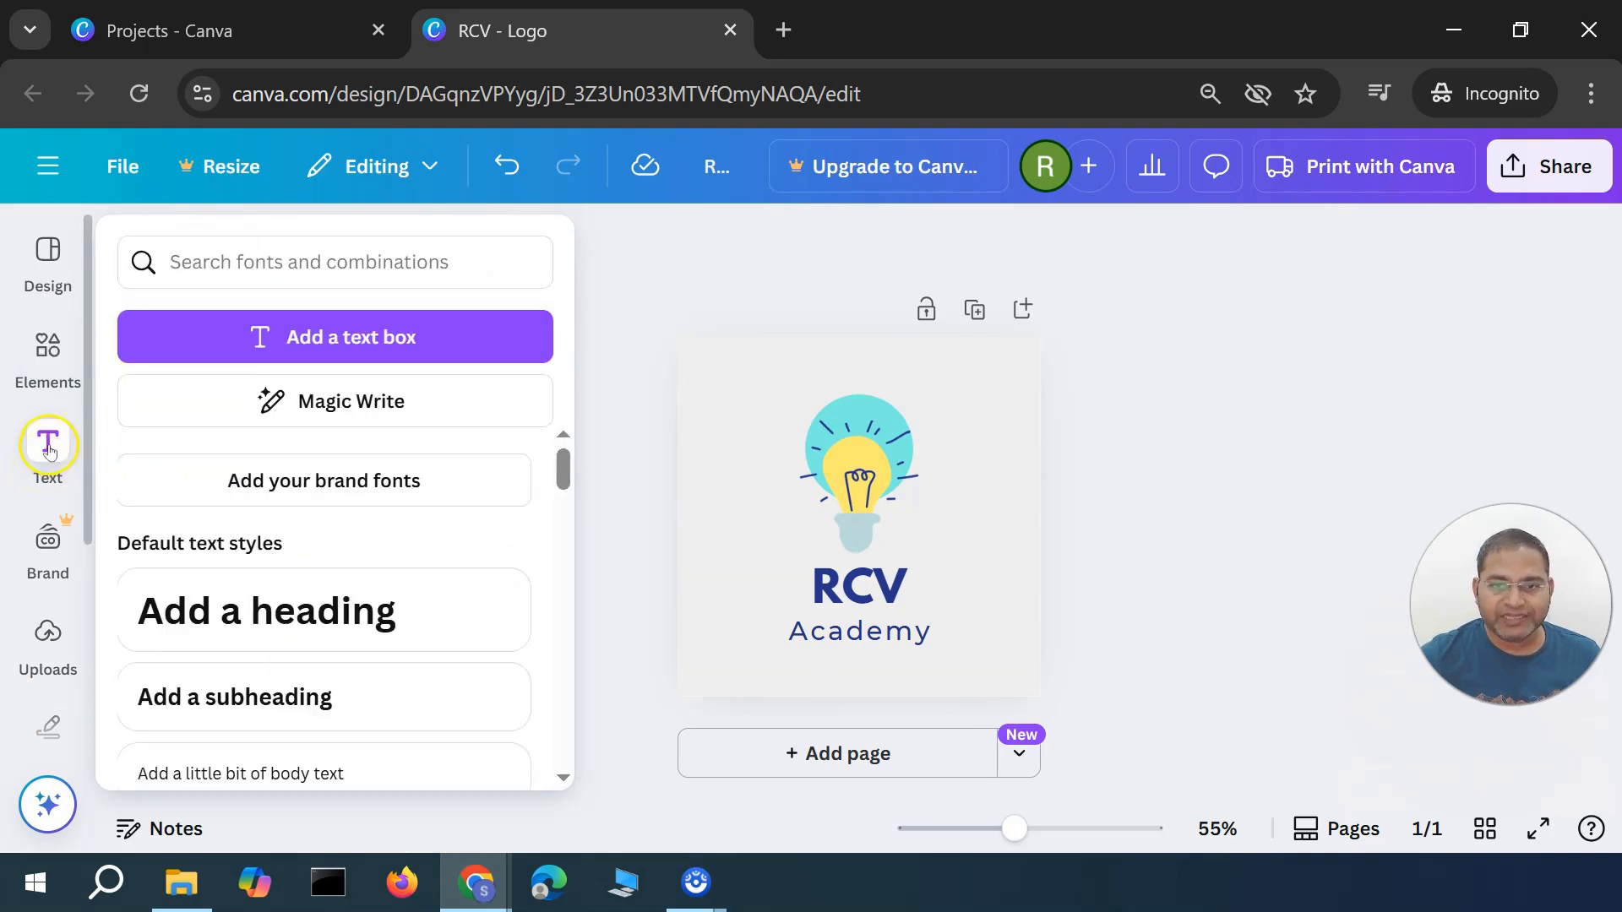
left_click(47, 452)
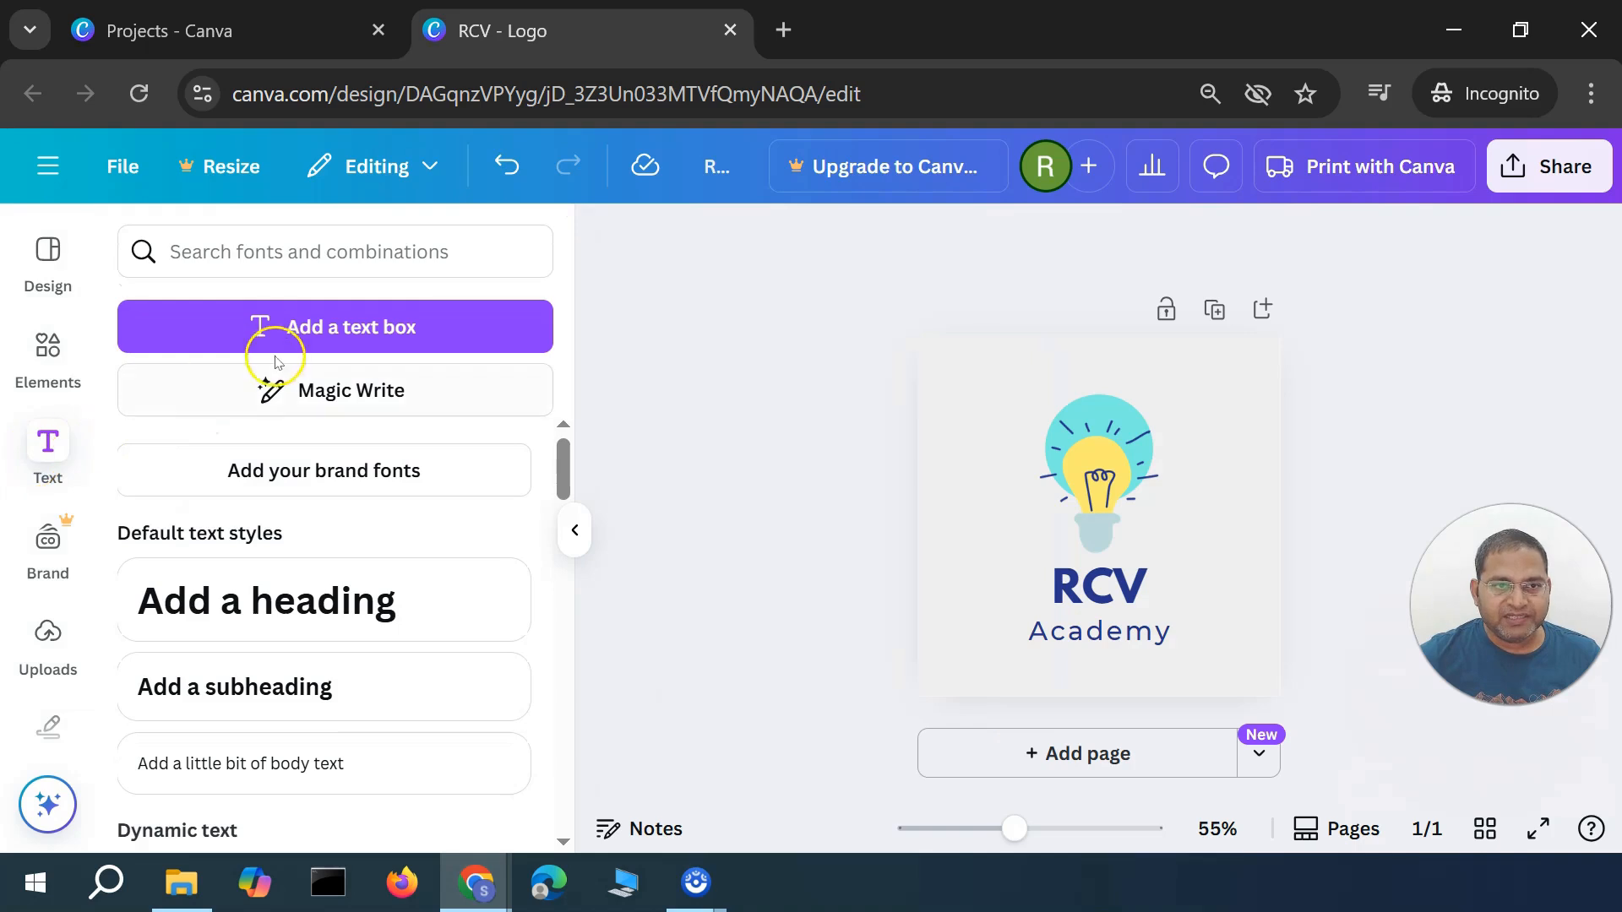
left_click(332, 332)
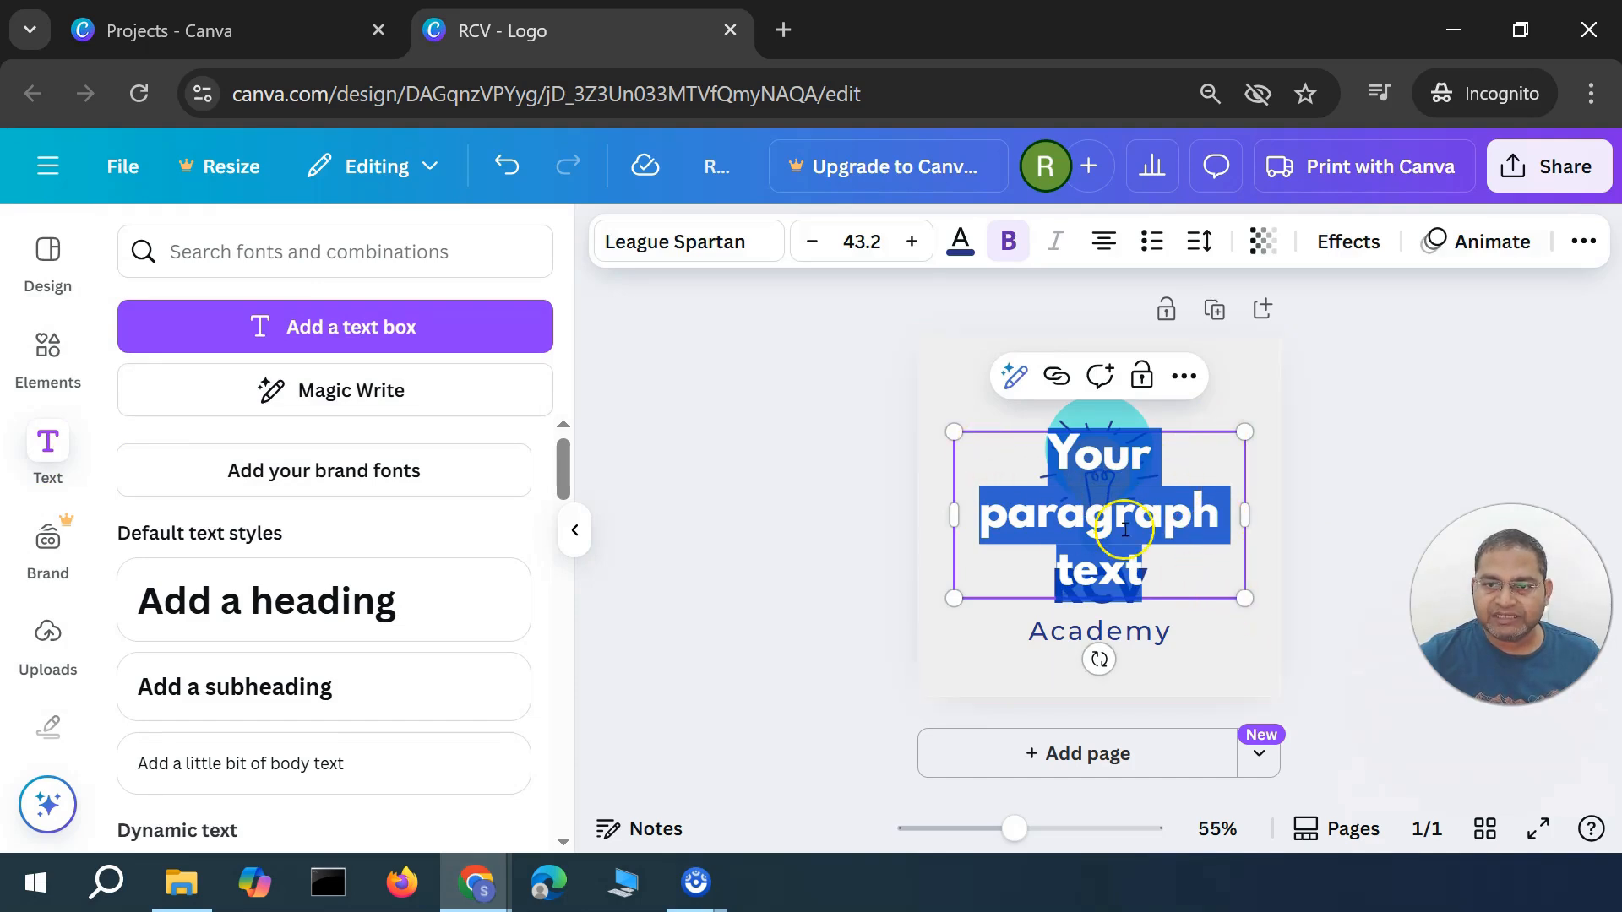
left_click(805, 242)
left_click(805, 243)
left_click(805, 242)
left_click(805, 243)
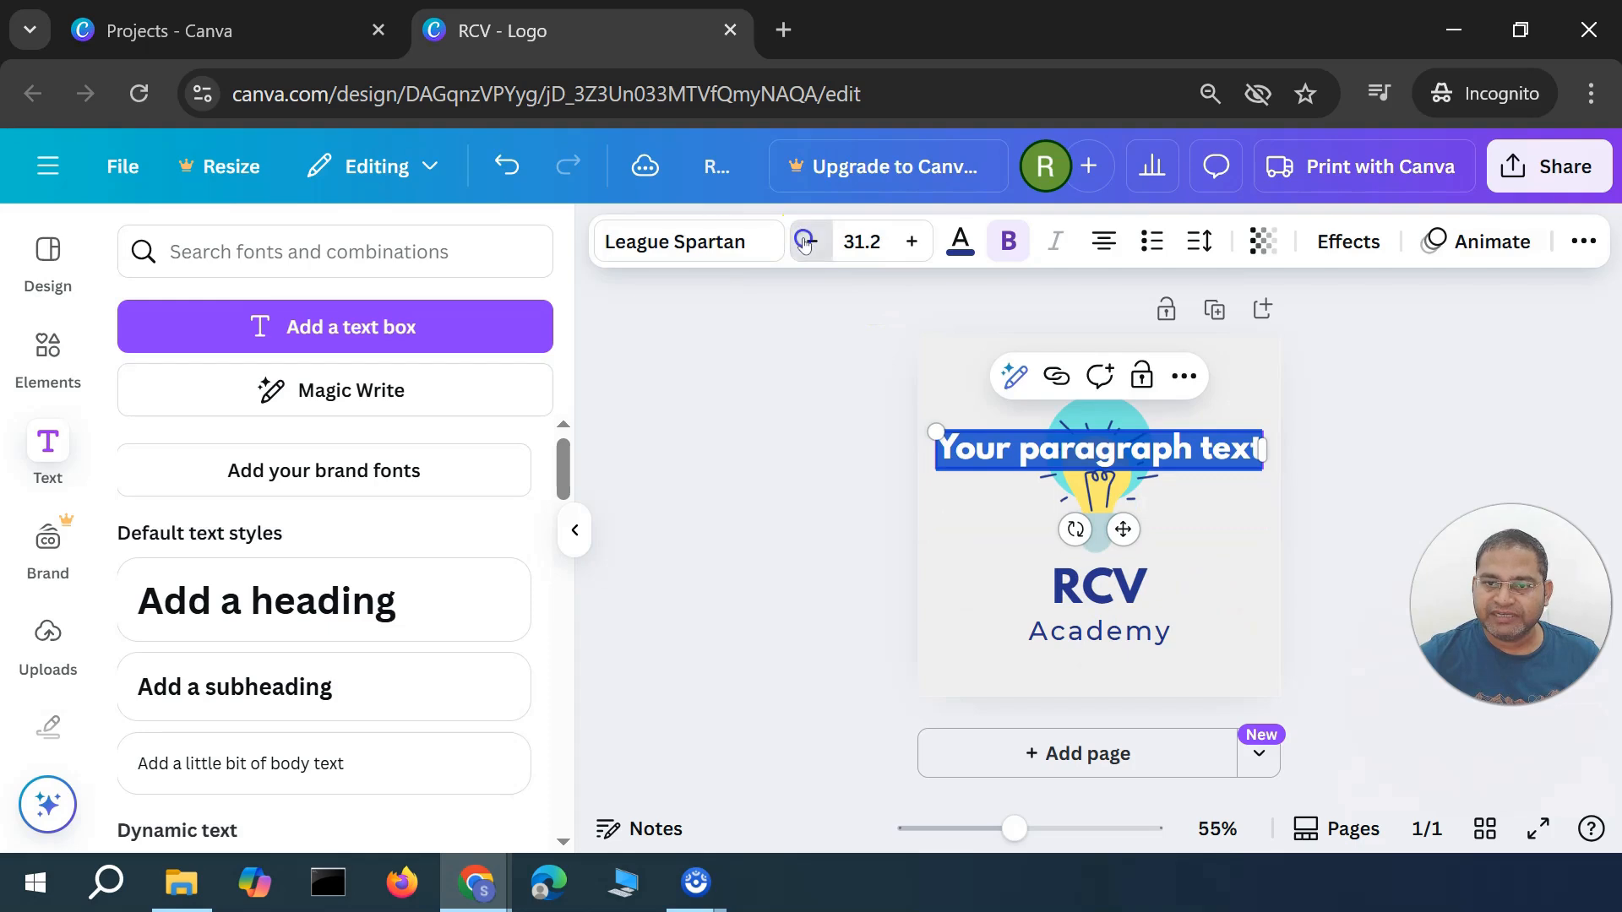
left_click(805, 243)
left_click(1242, 500)
left_click_drag(1221, 467, 1219, 675)
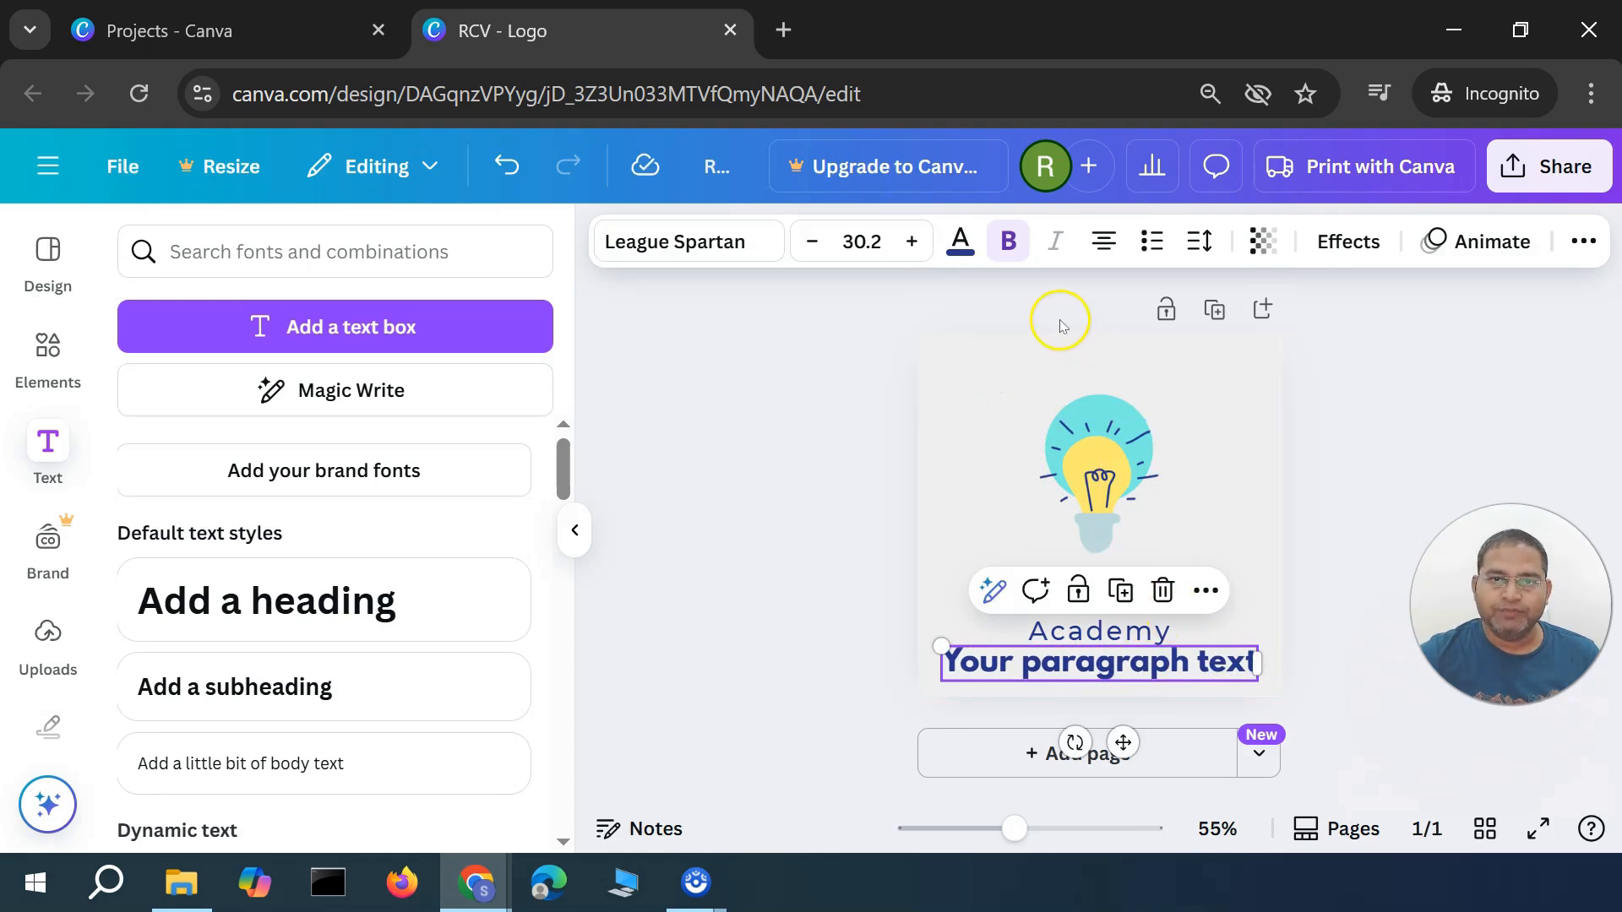
Browse the Display fonts and text styles, and apply the Zico Display Inline font to the placeholder text
left_click(646, 243)
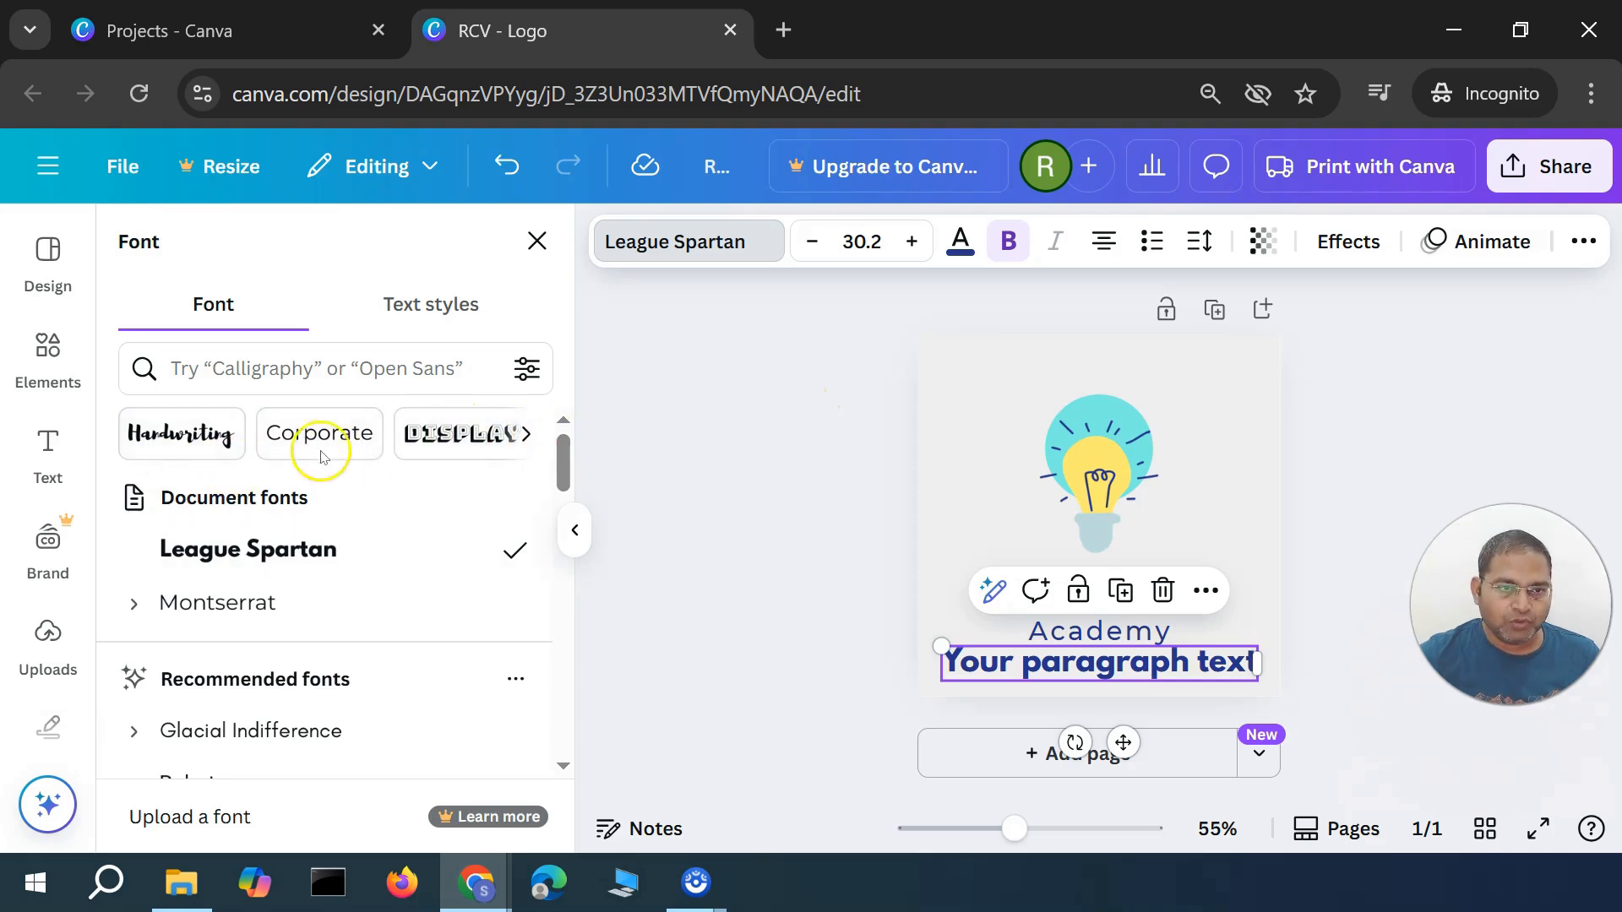
left_click(457, 445)
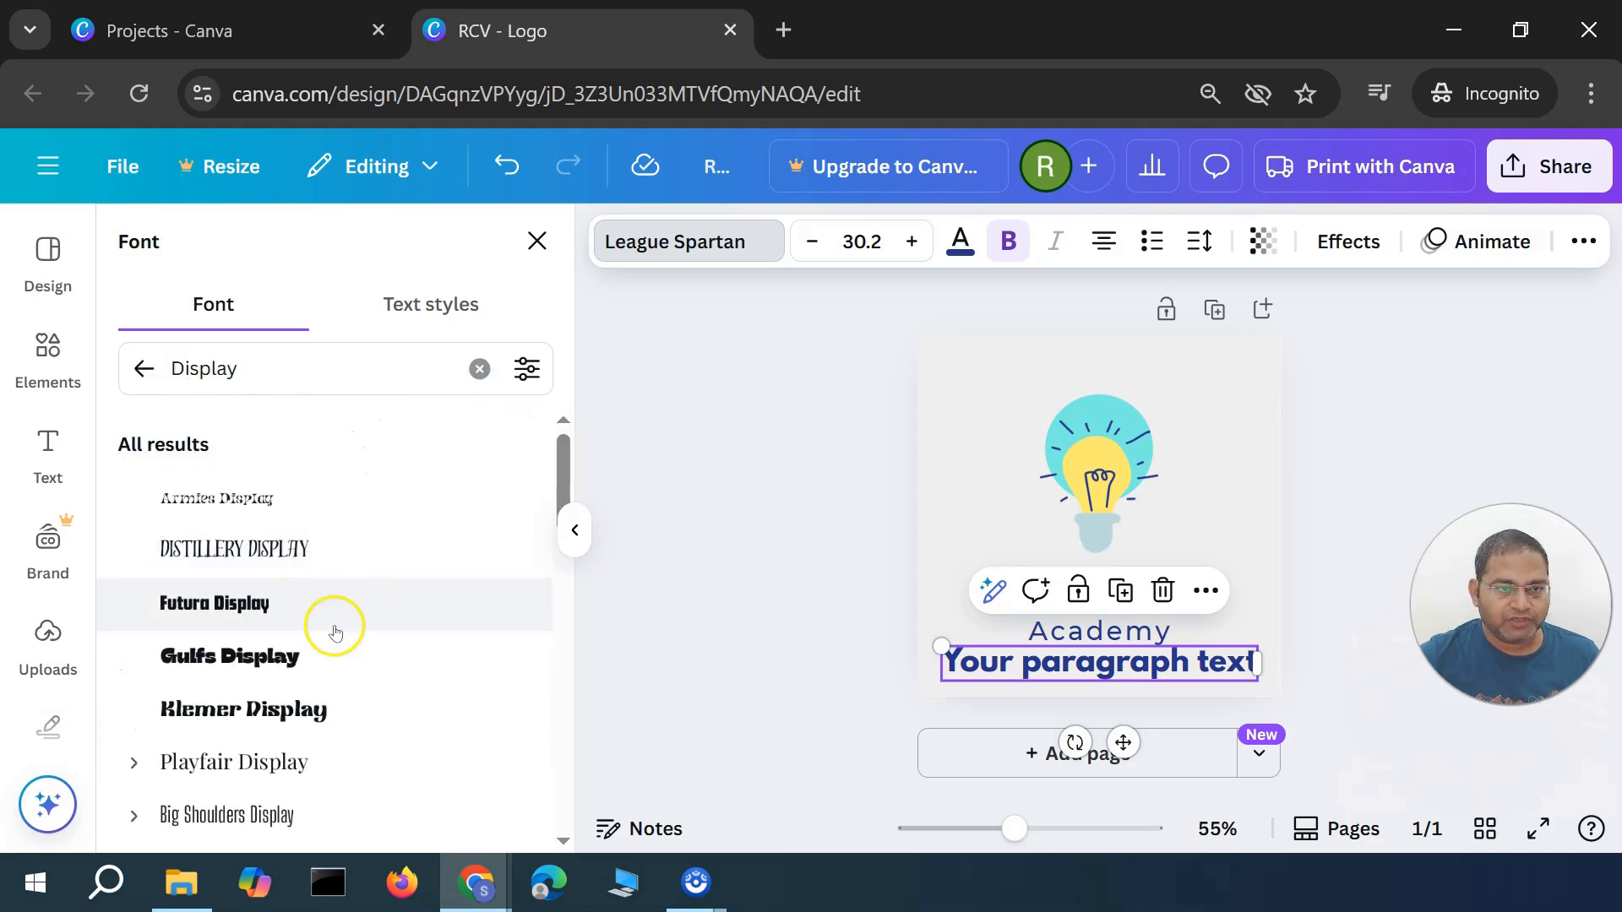
left_click(436, 304)
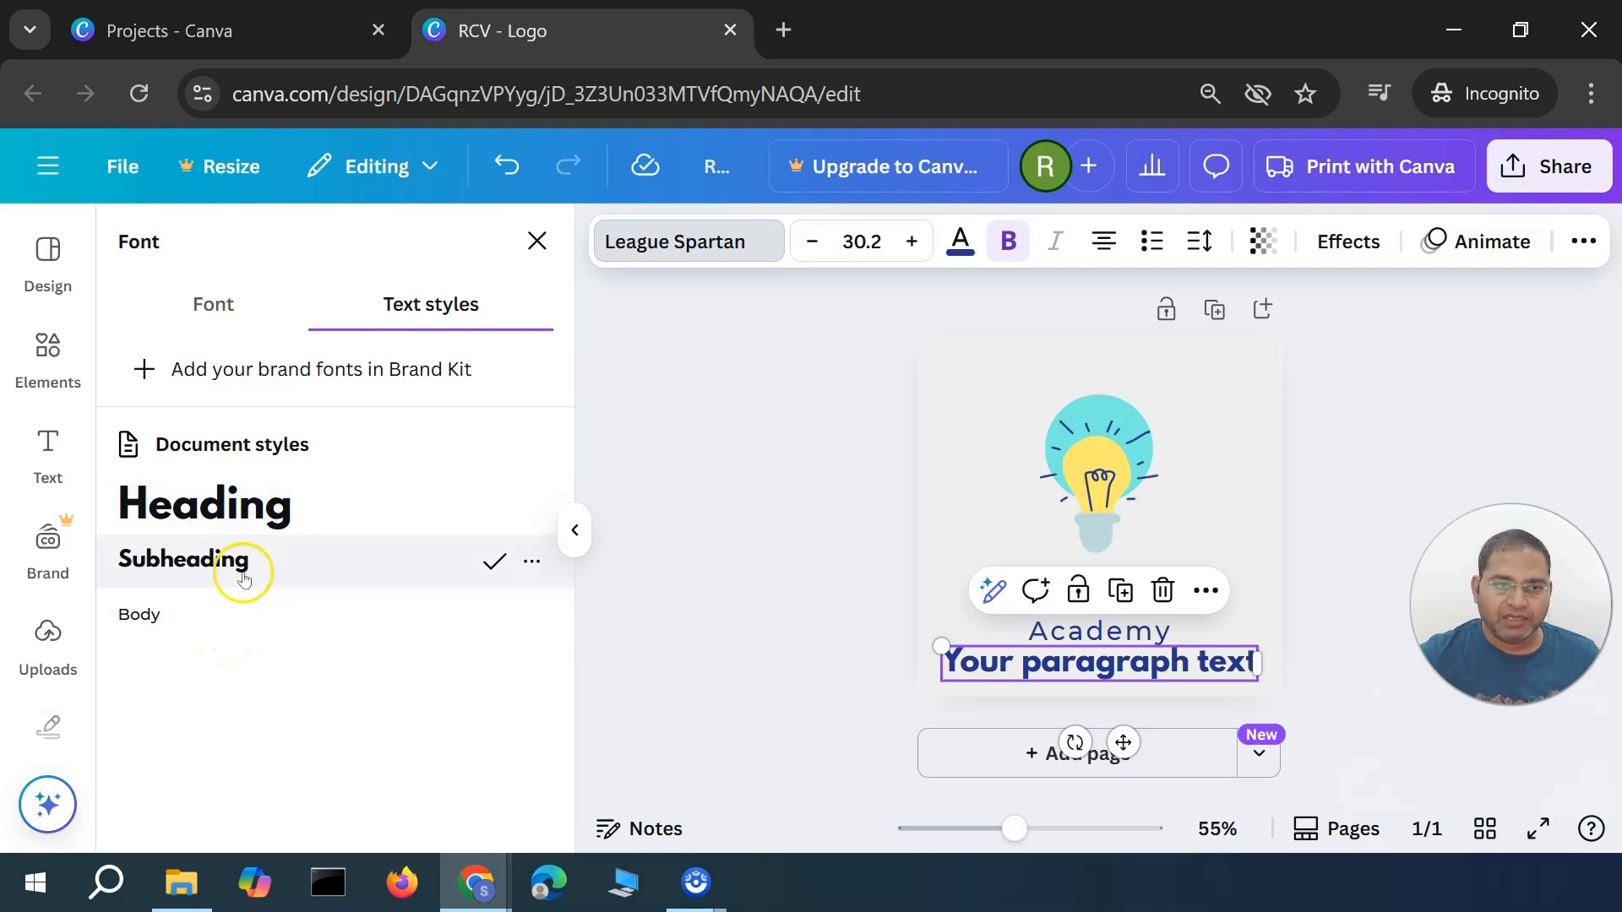
left_click(211, 304)
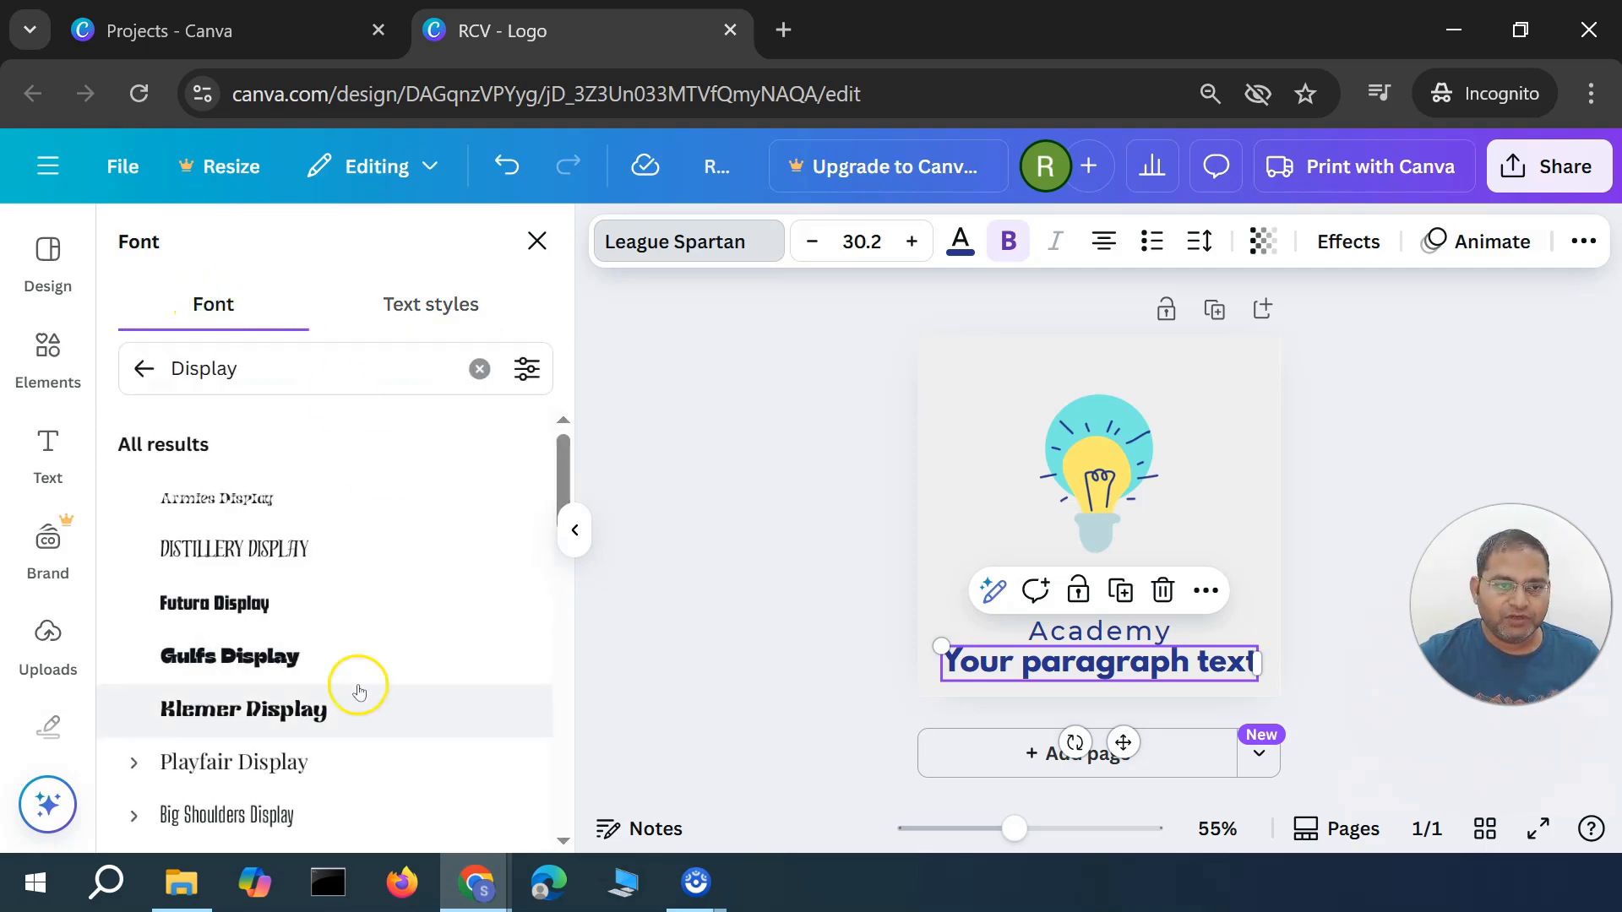
scroll(359, 692, "down", 10)
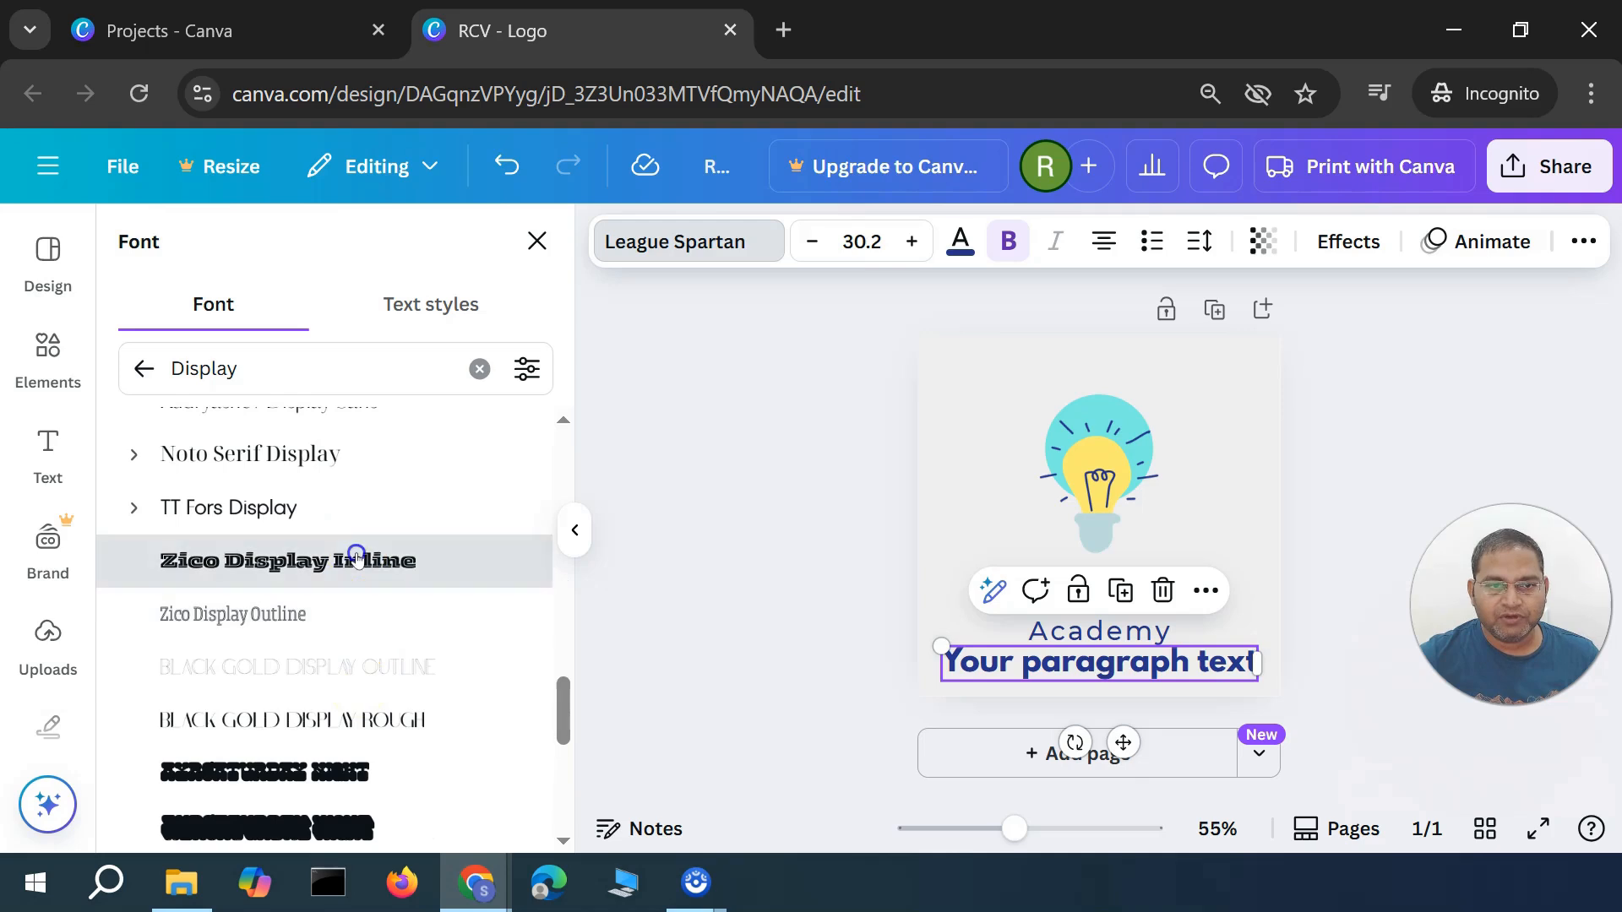
left_click(356, 557)
Move the placeholder text to the page's upper edge and delete it from the design
left_click_drag(1168, 673, 1089, 405)
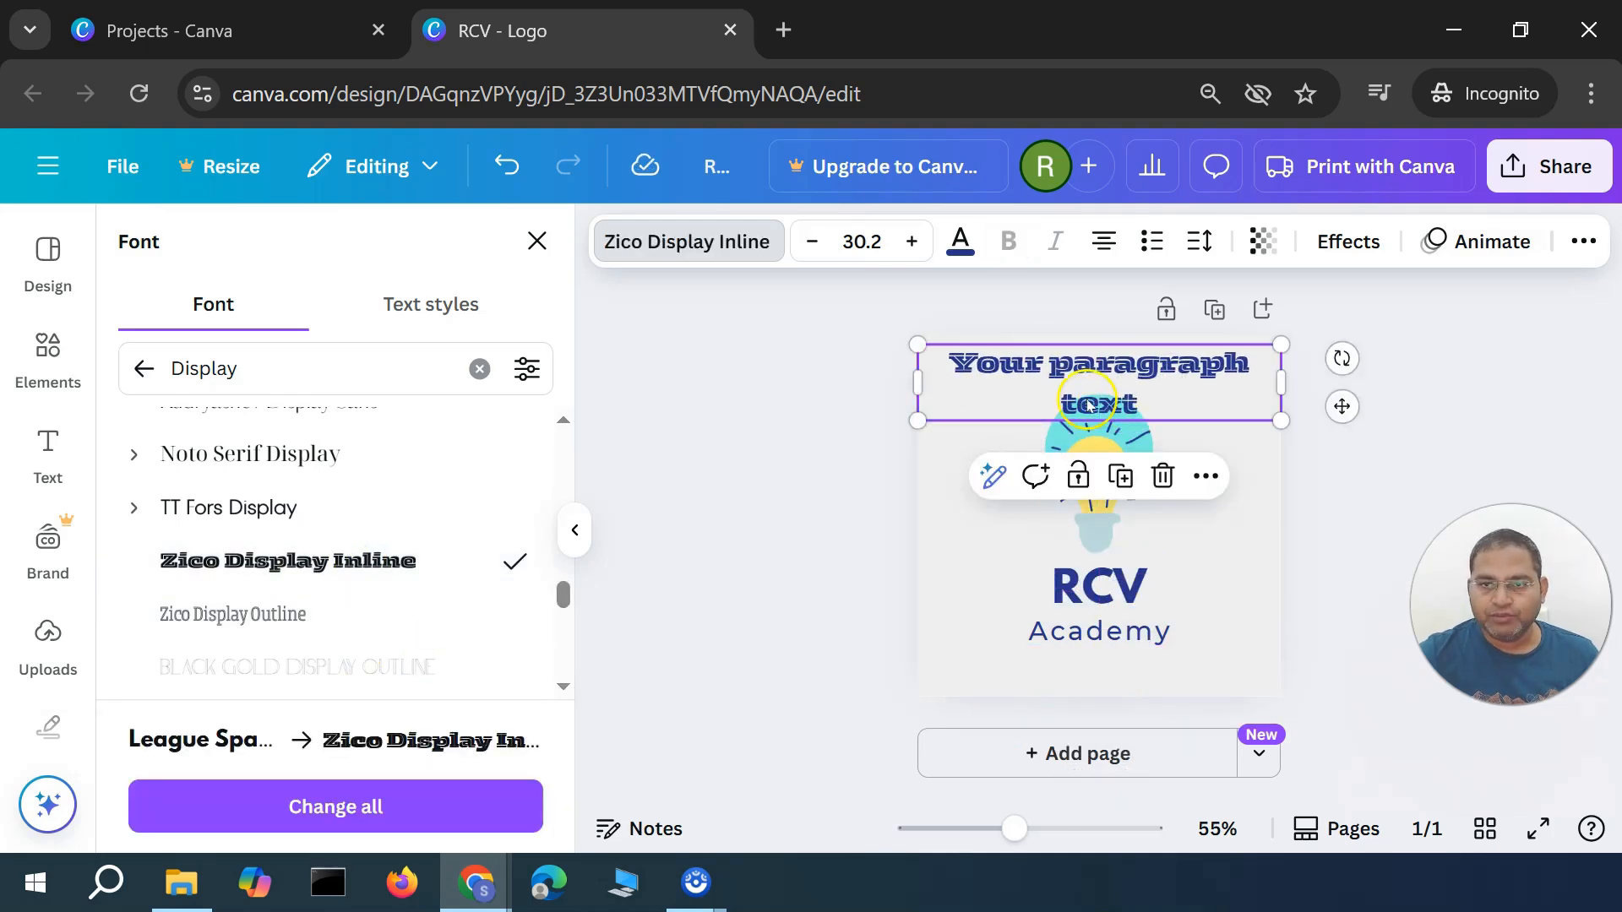
left_click(1162, 475)
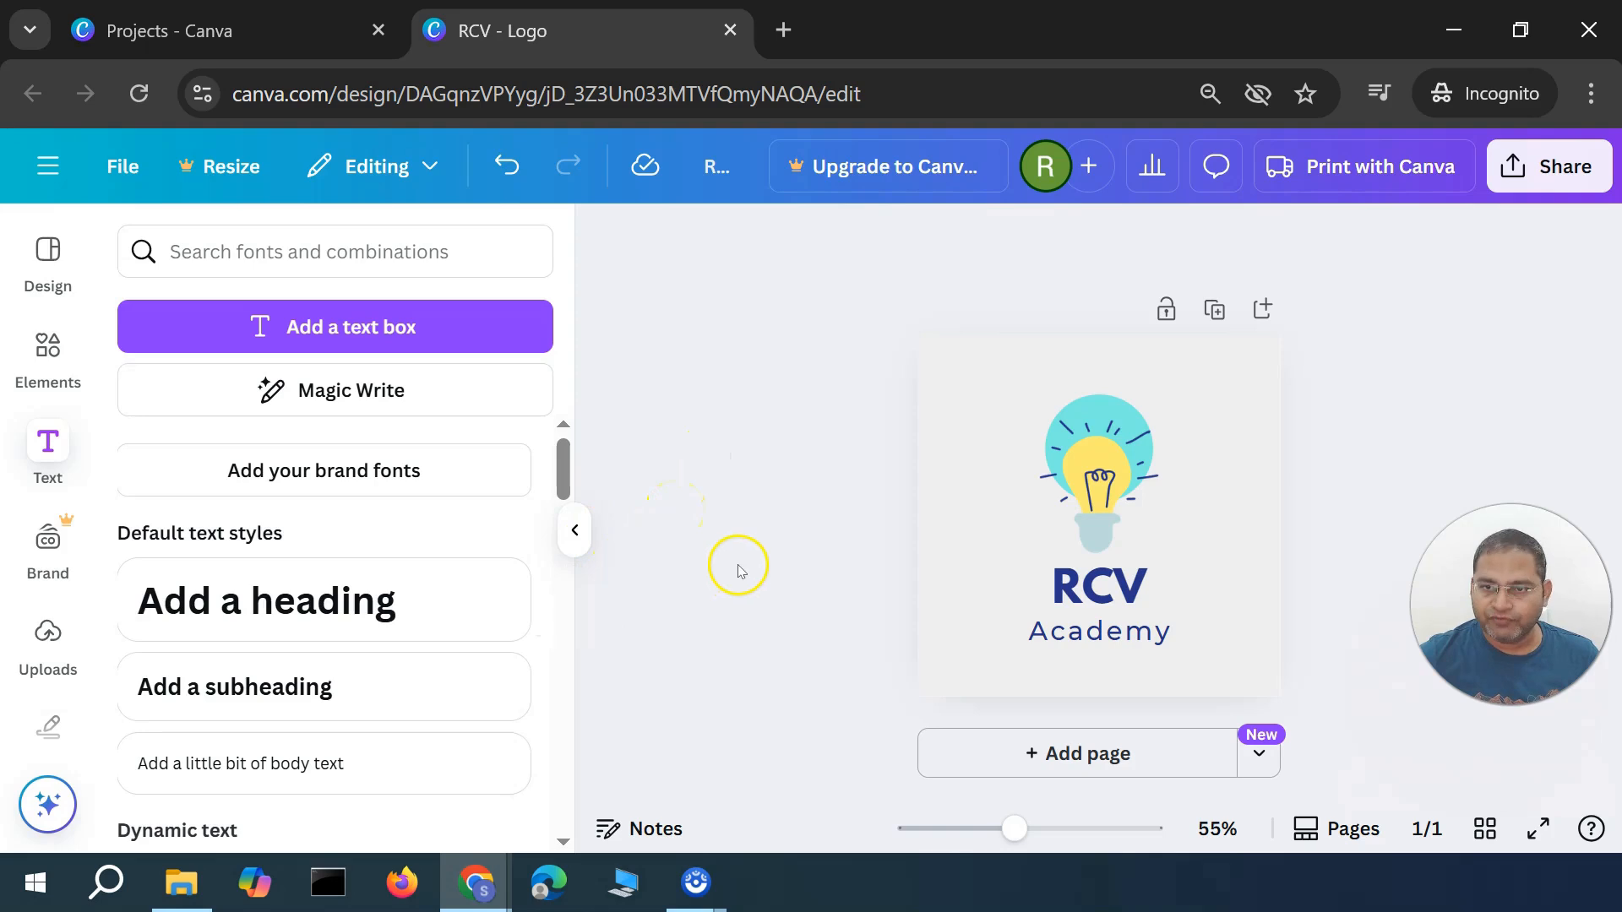
left_click(574, 529)
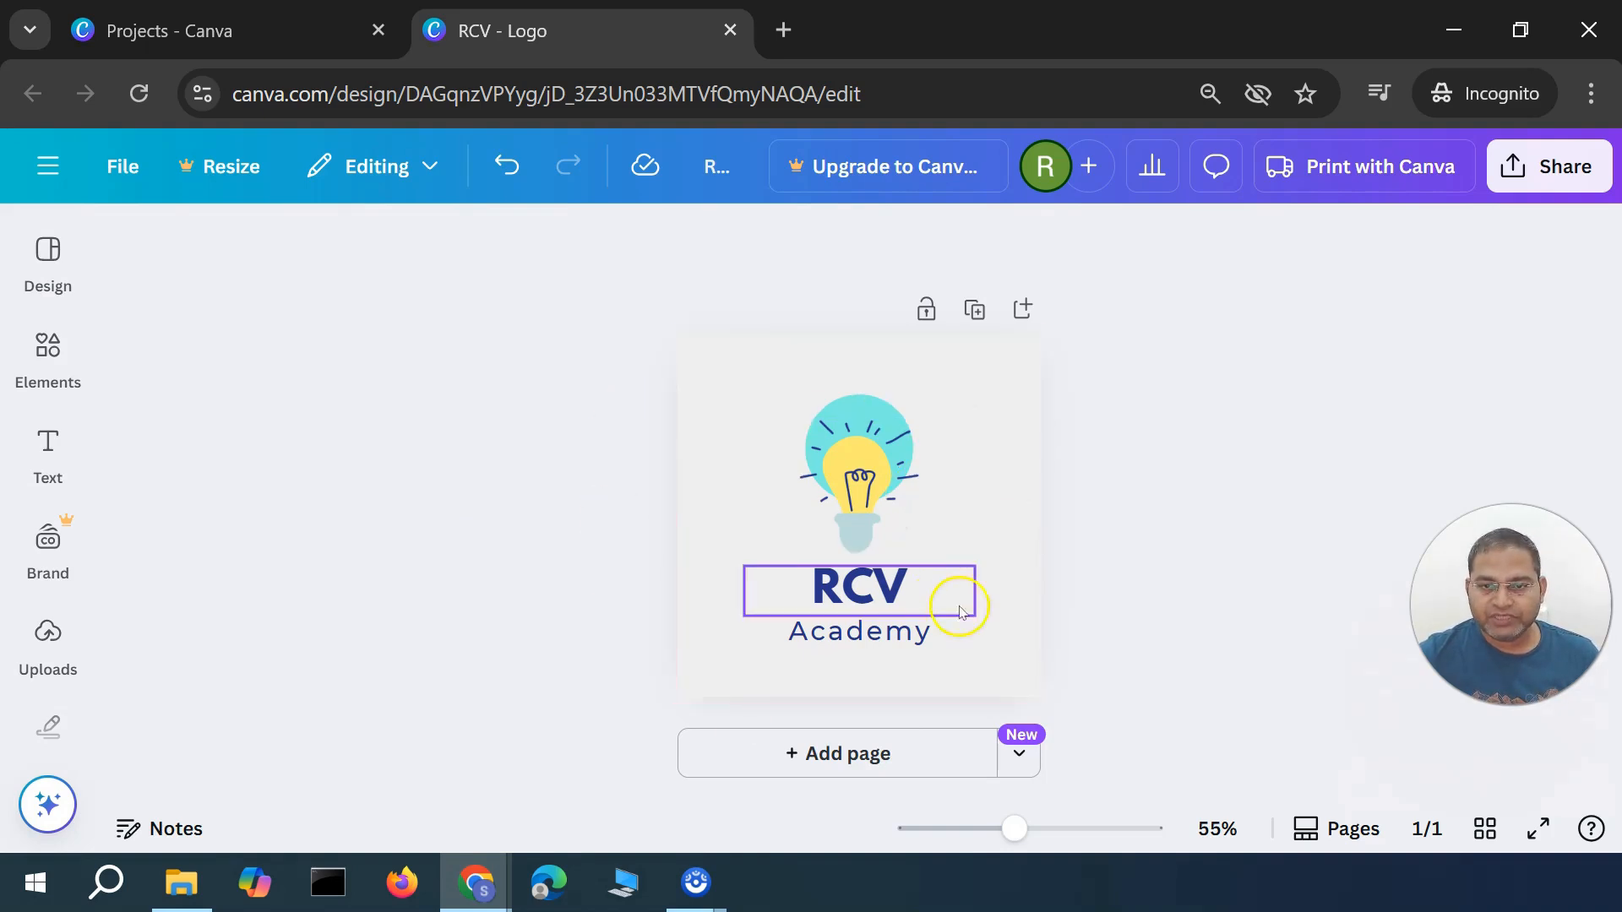
Download the logo as a PNG at size 1 (500 × 500 px) and save it as RCV.png in the Downloads folder
left_click(1555, 173)
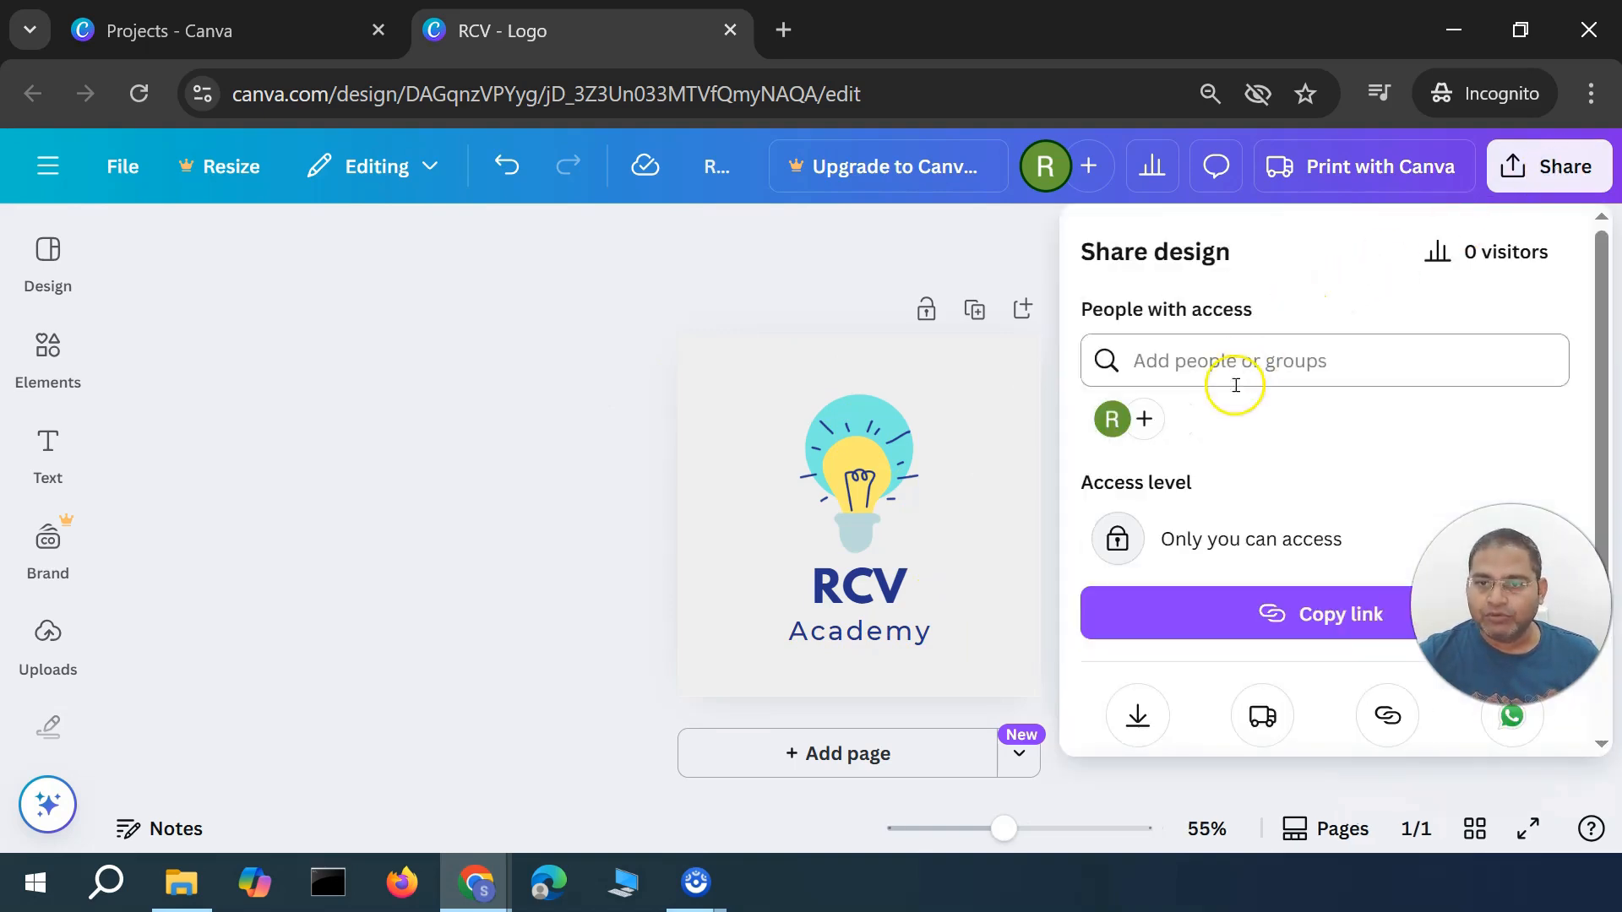
scroll(1302, 462, "down", 2)
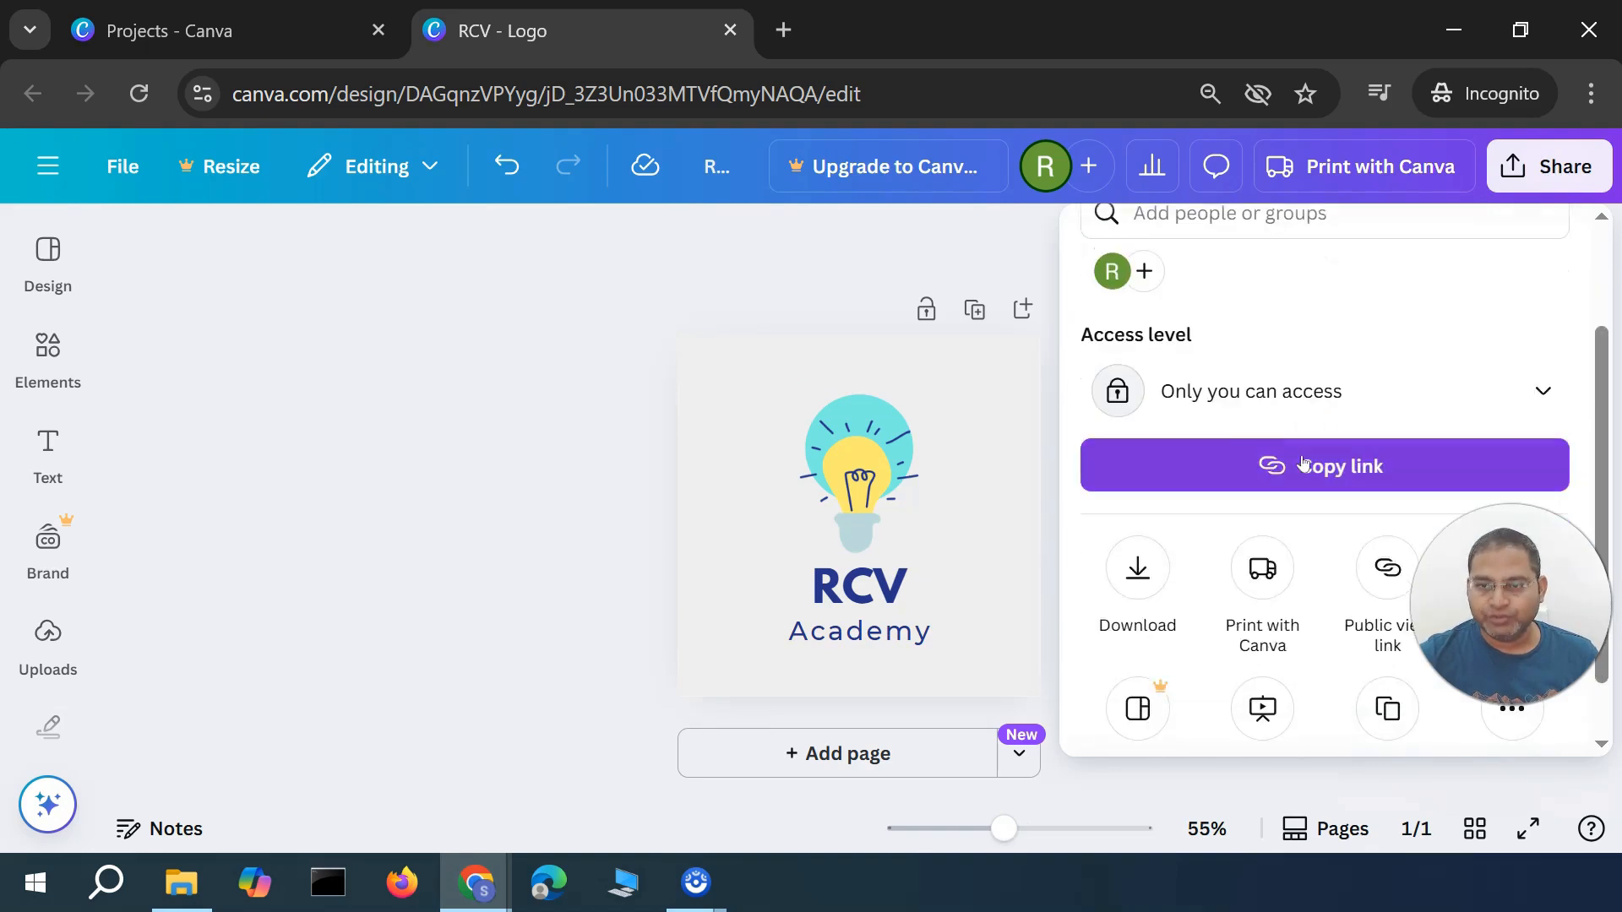
scroll(1434, 330, "down", 1)
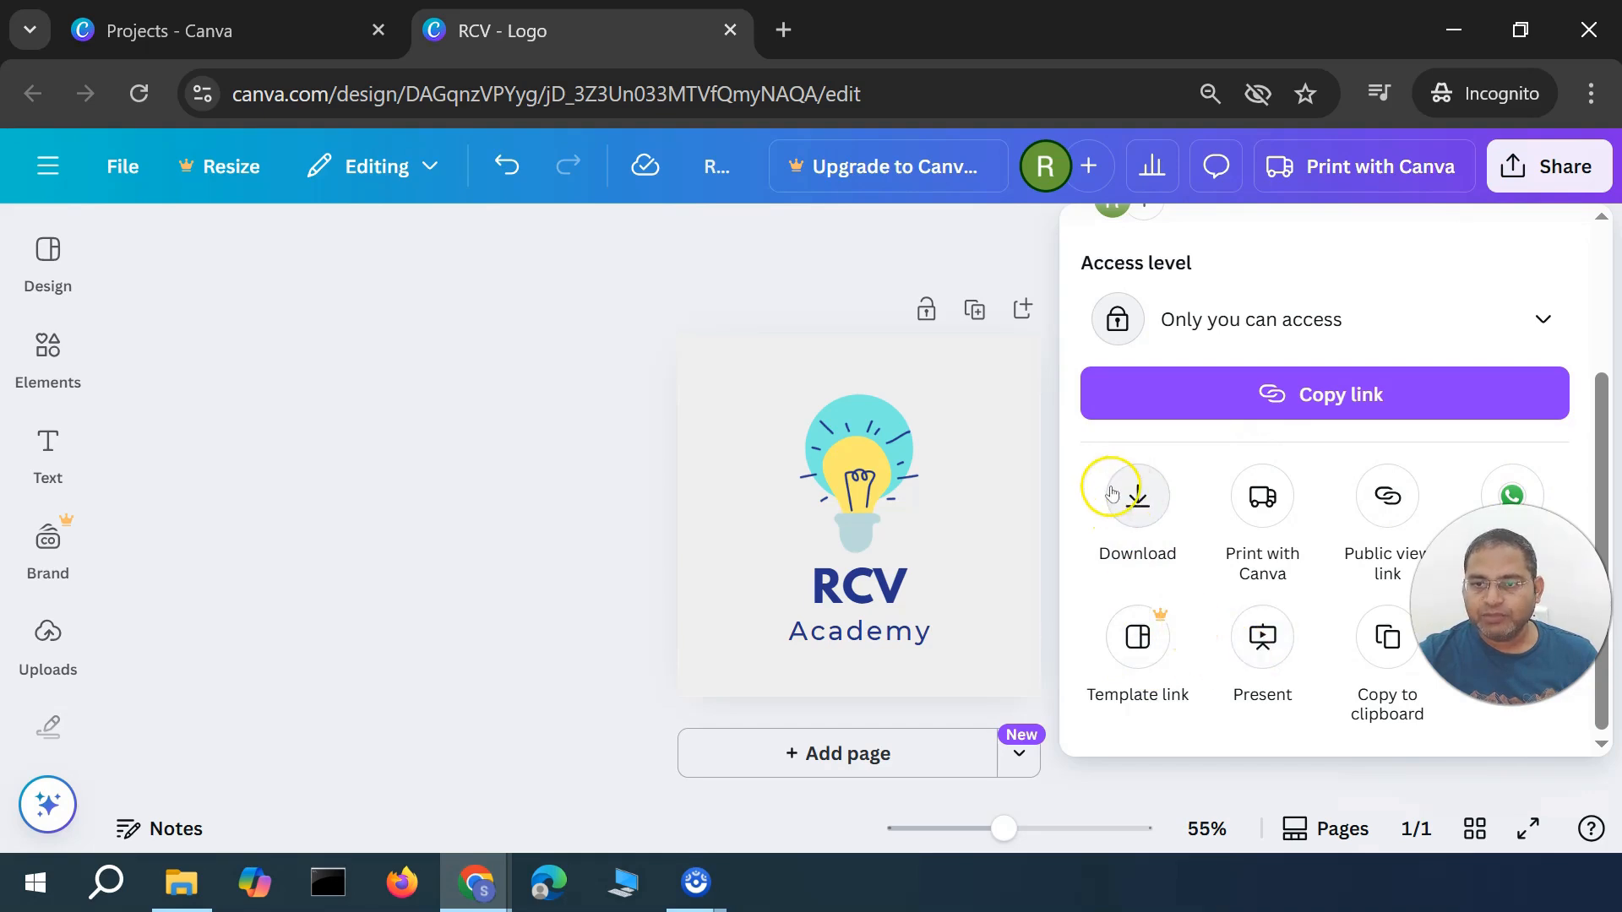
left_click(1137, 504)
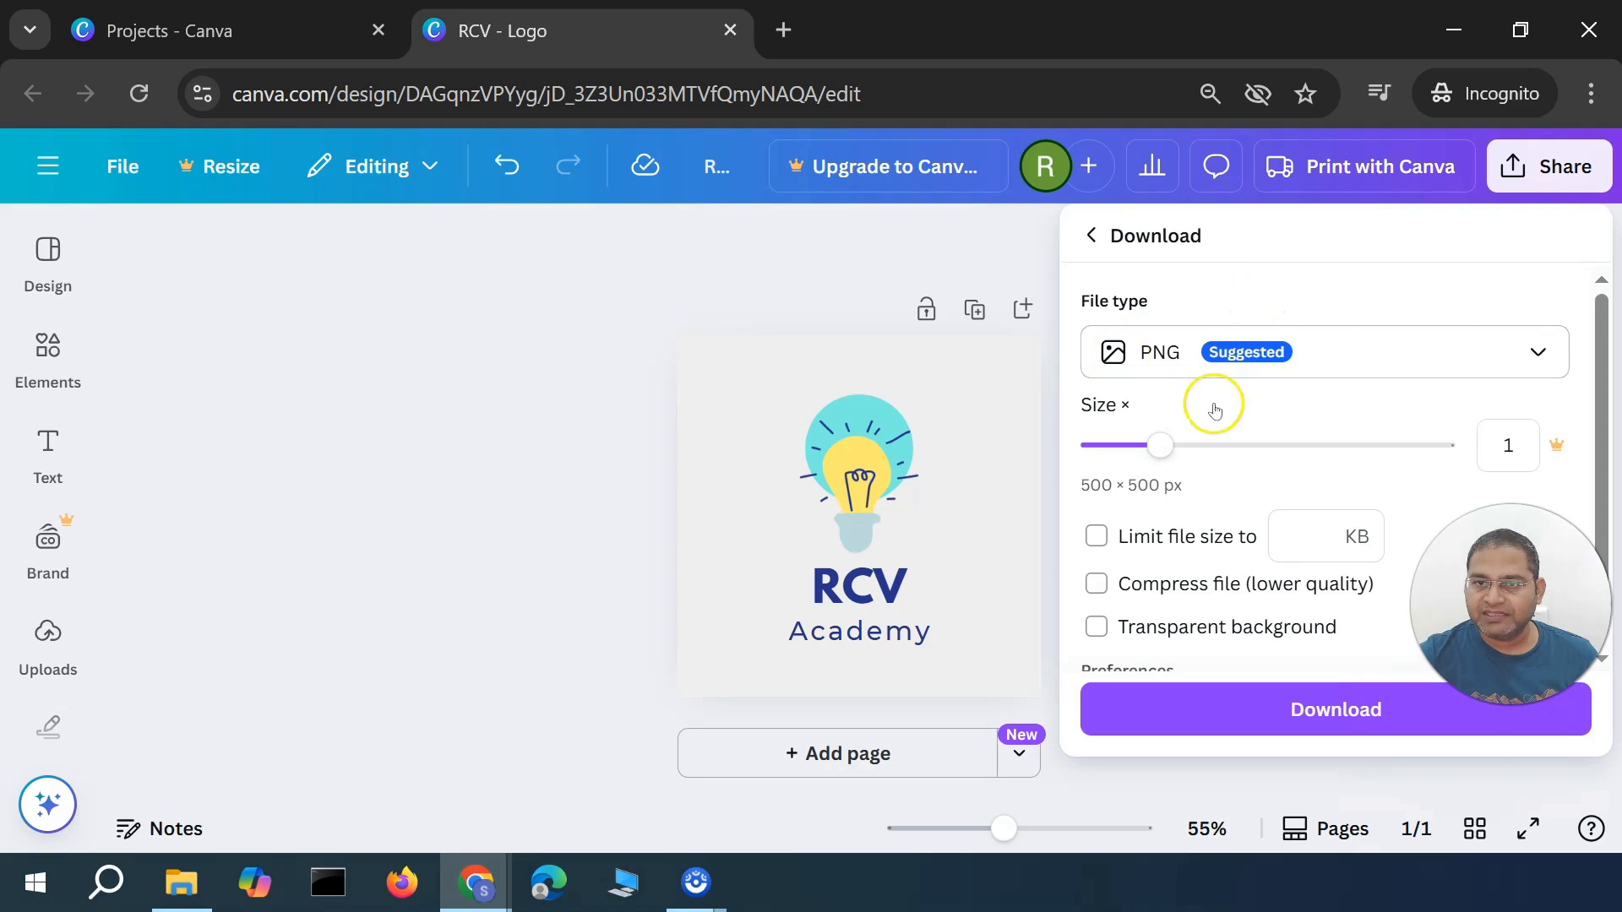
scroll(1290, 404, "down", 1)
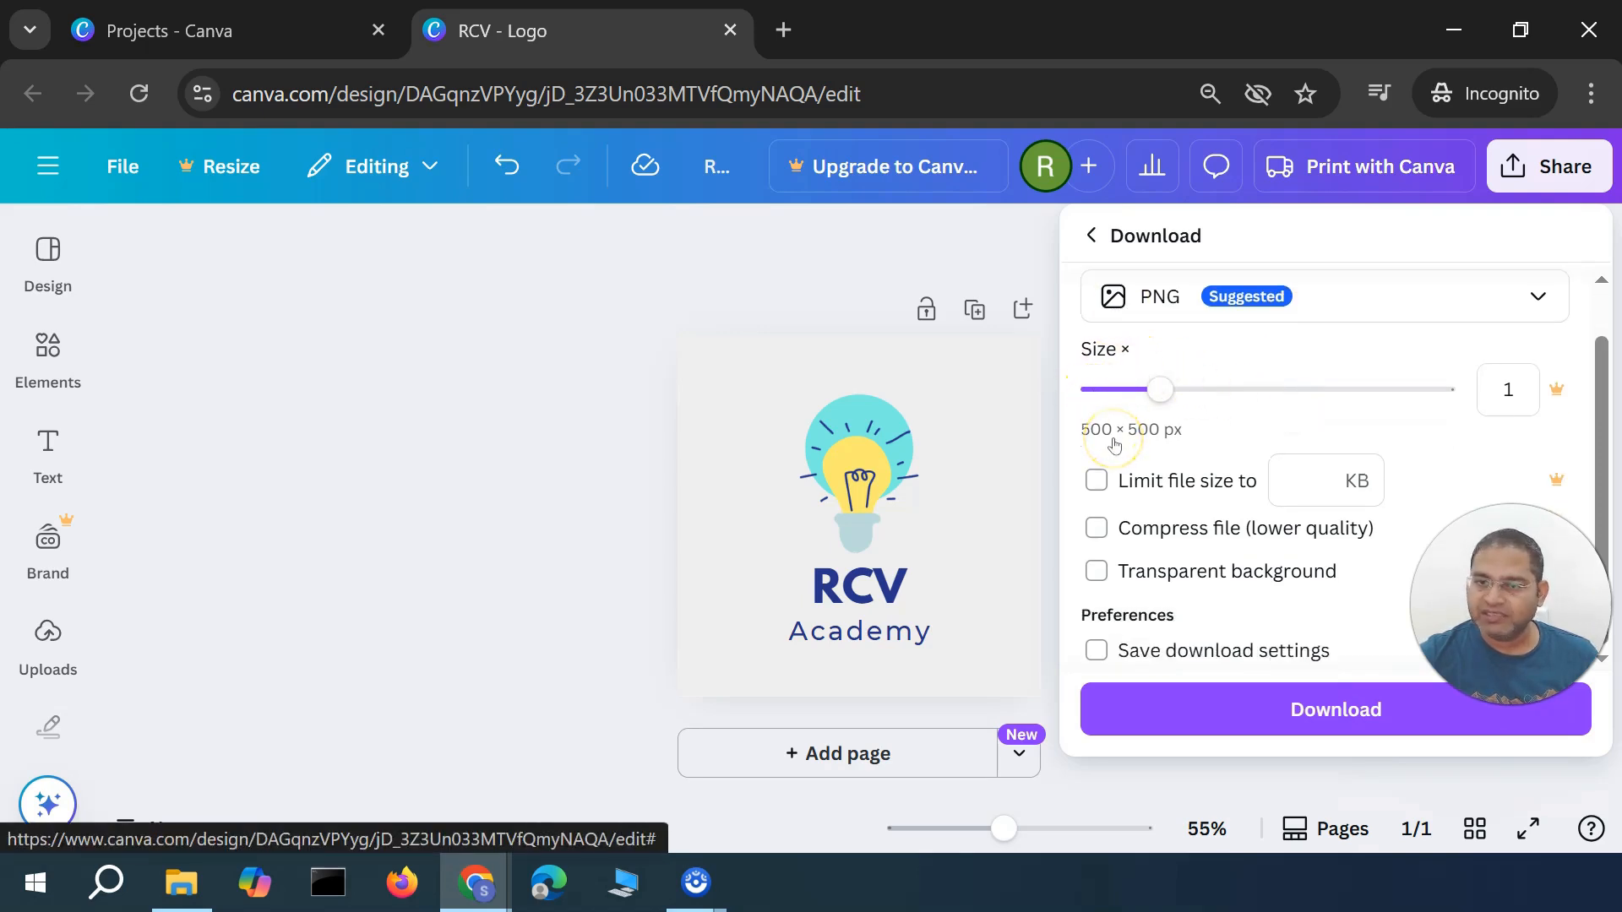
left_click(1141, 711)
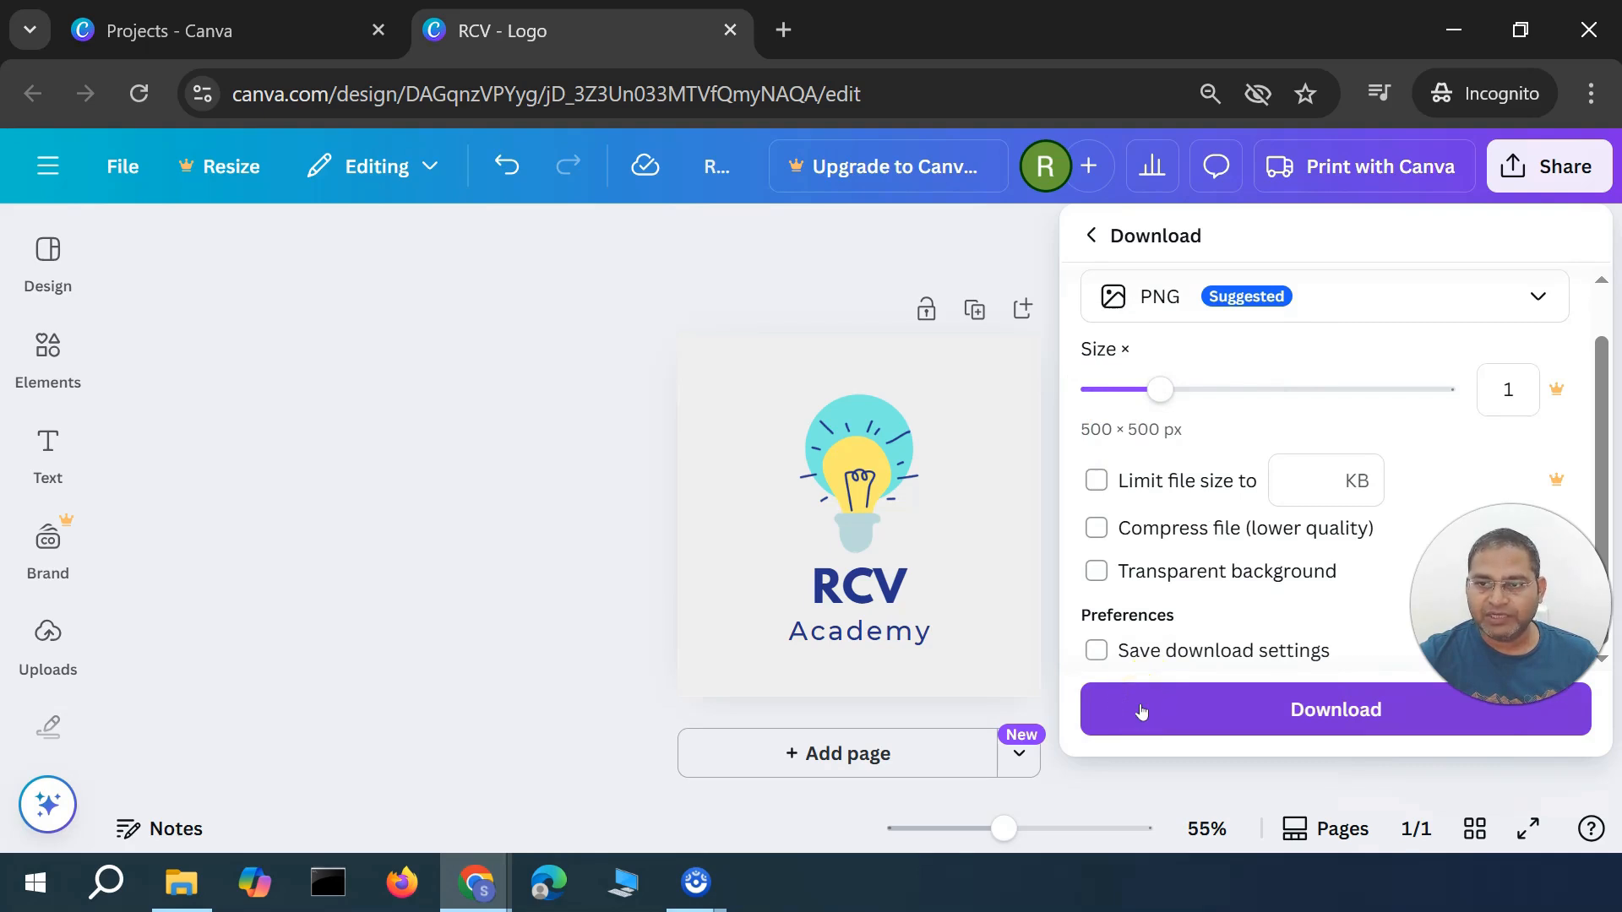
left_click(1147, 709)
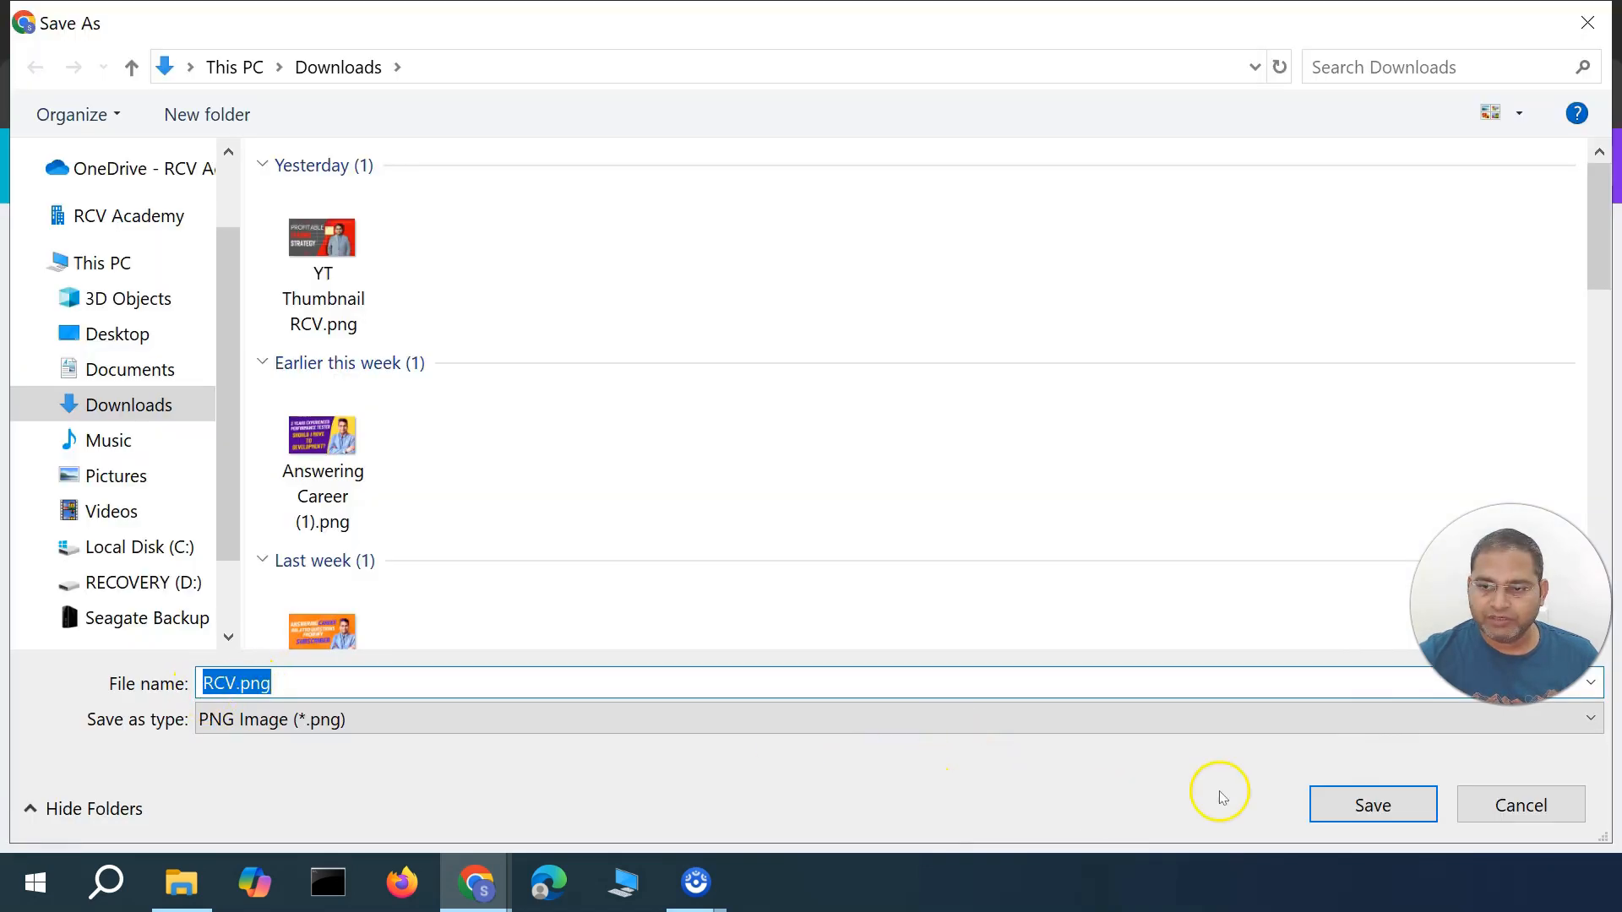
left_click(1323, 809)
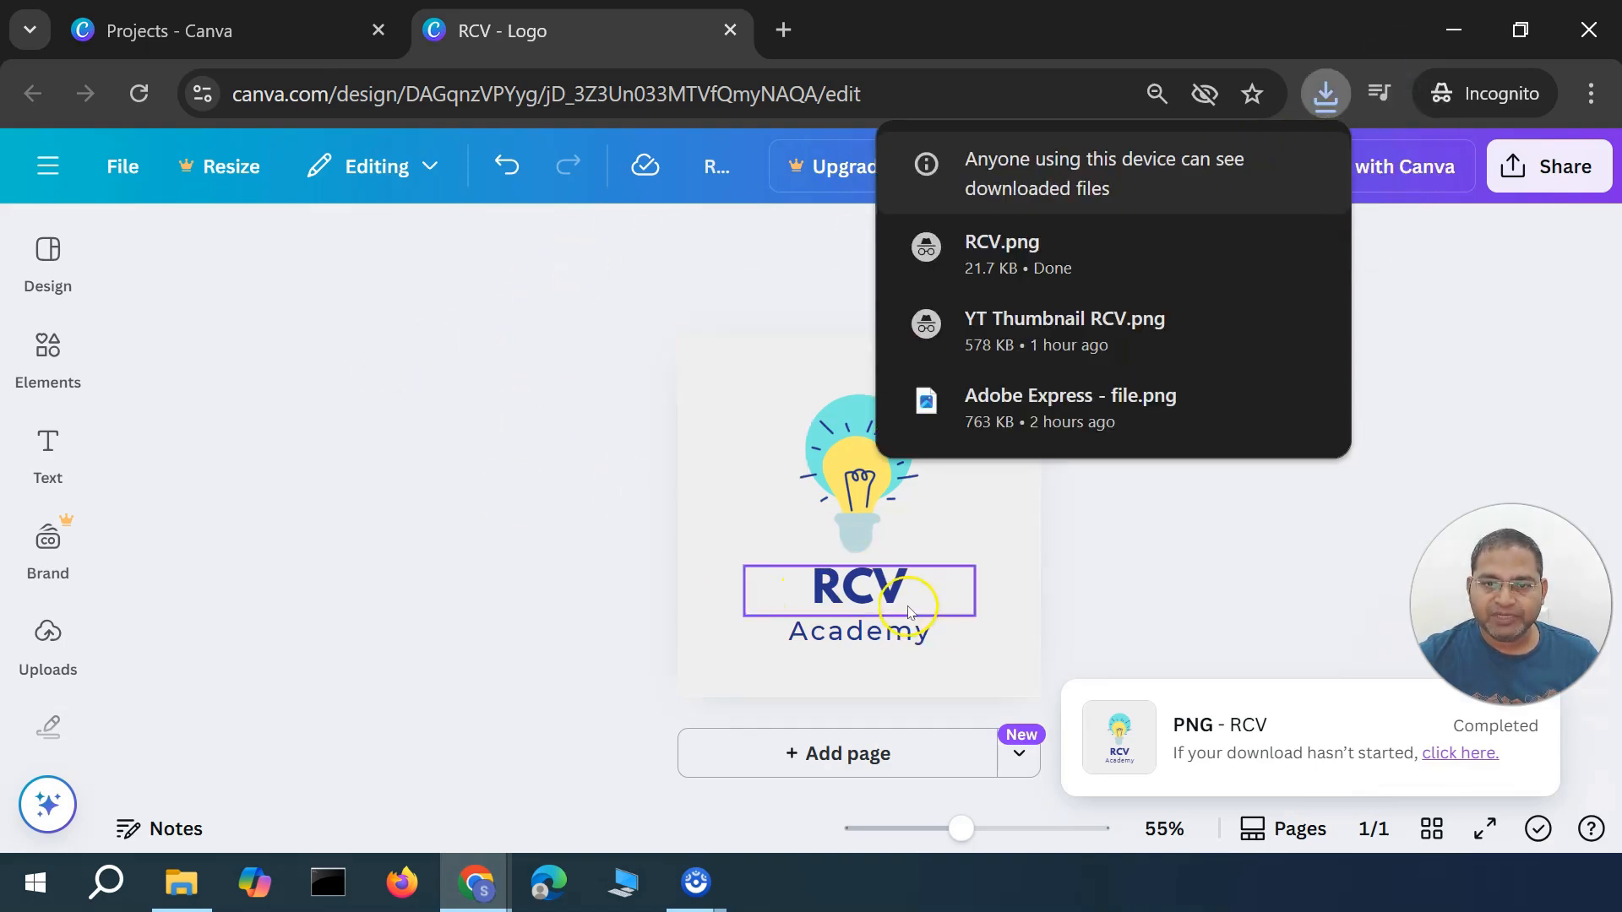
left_click(509, 466)
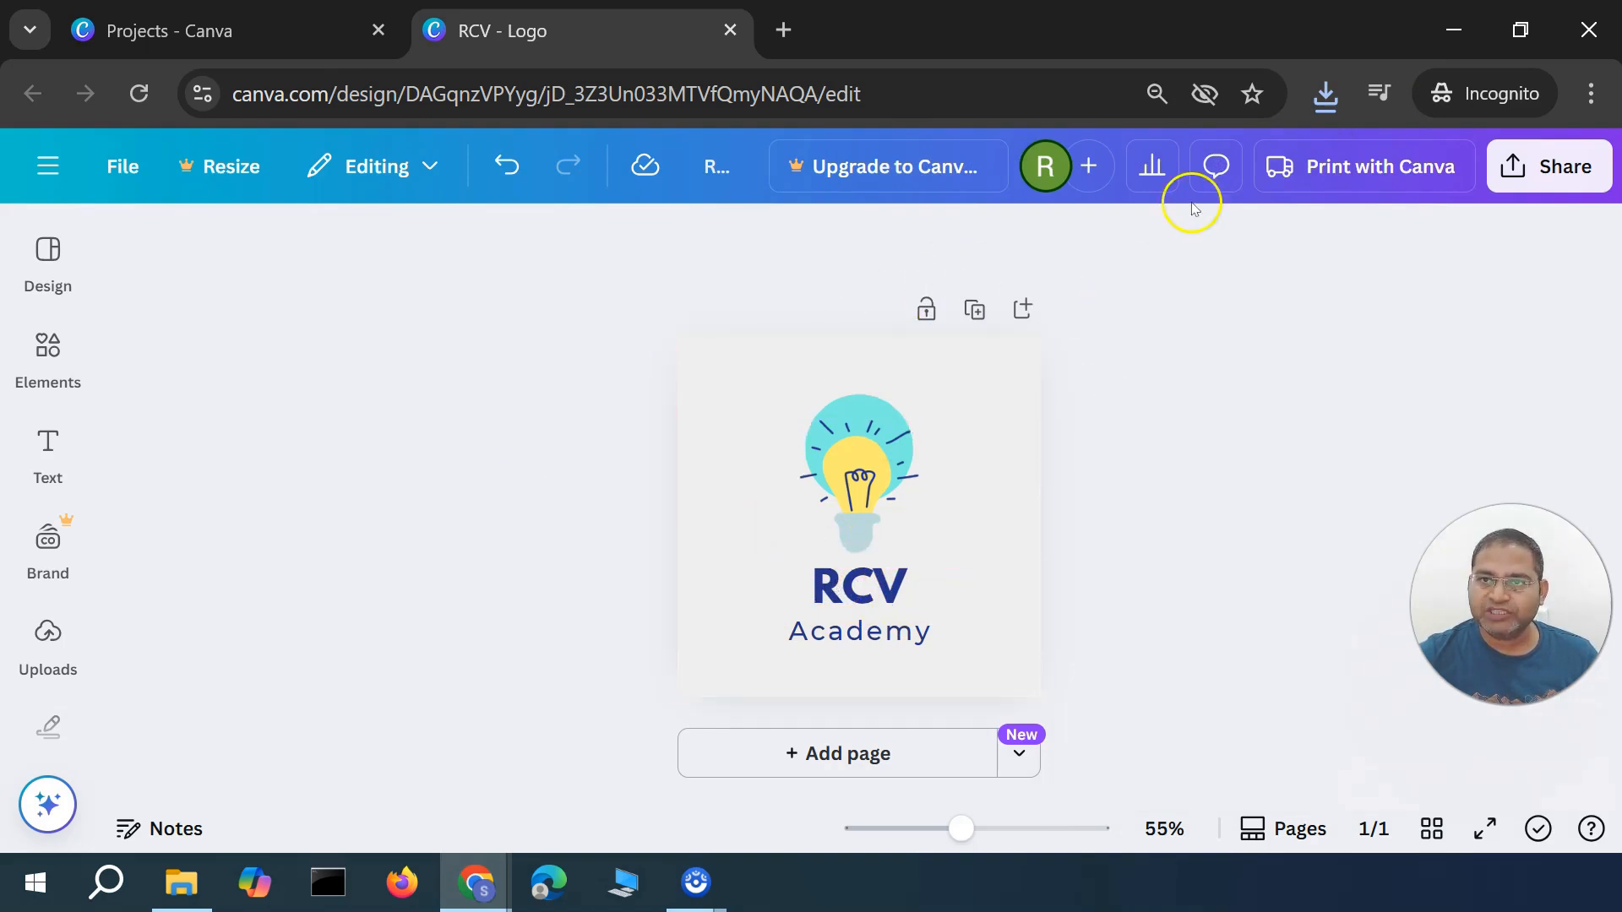
Locate the downloaded RCV.png in its folder and open it in the image viewer to check the finished logo
left_click(1323, 102)
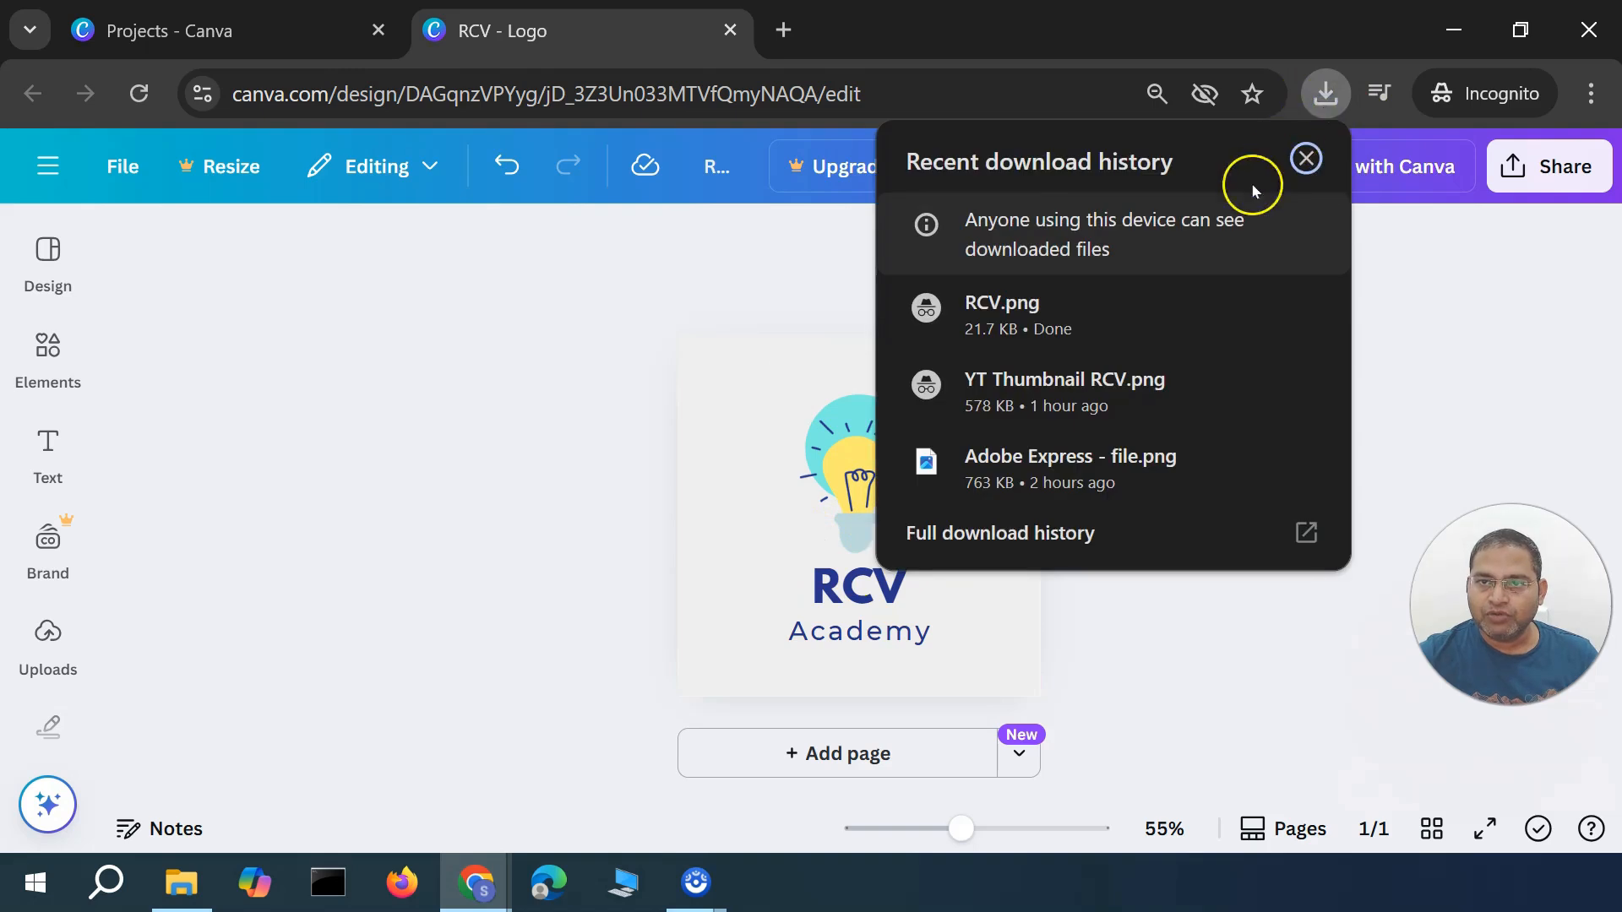
left_click(1245, 308)
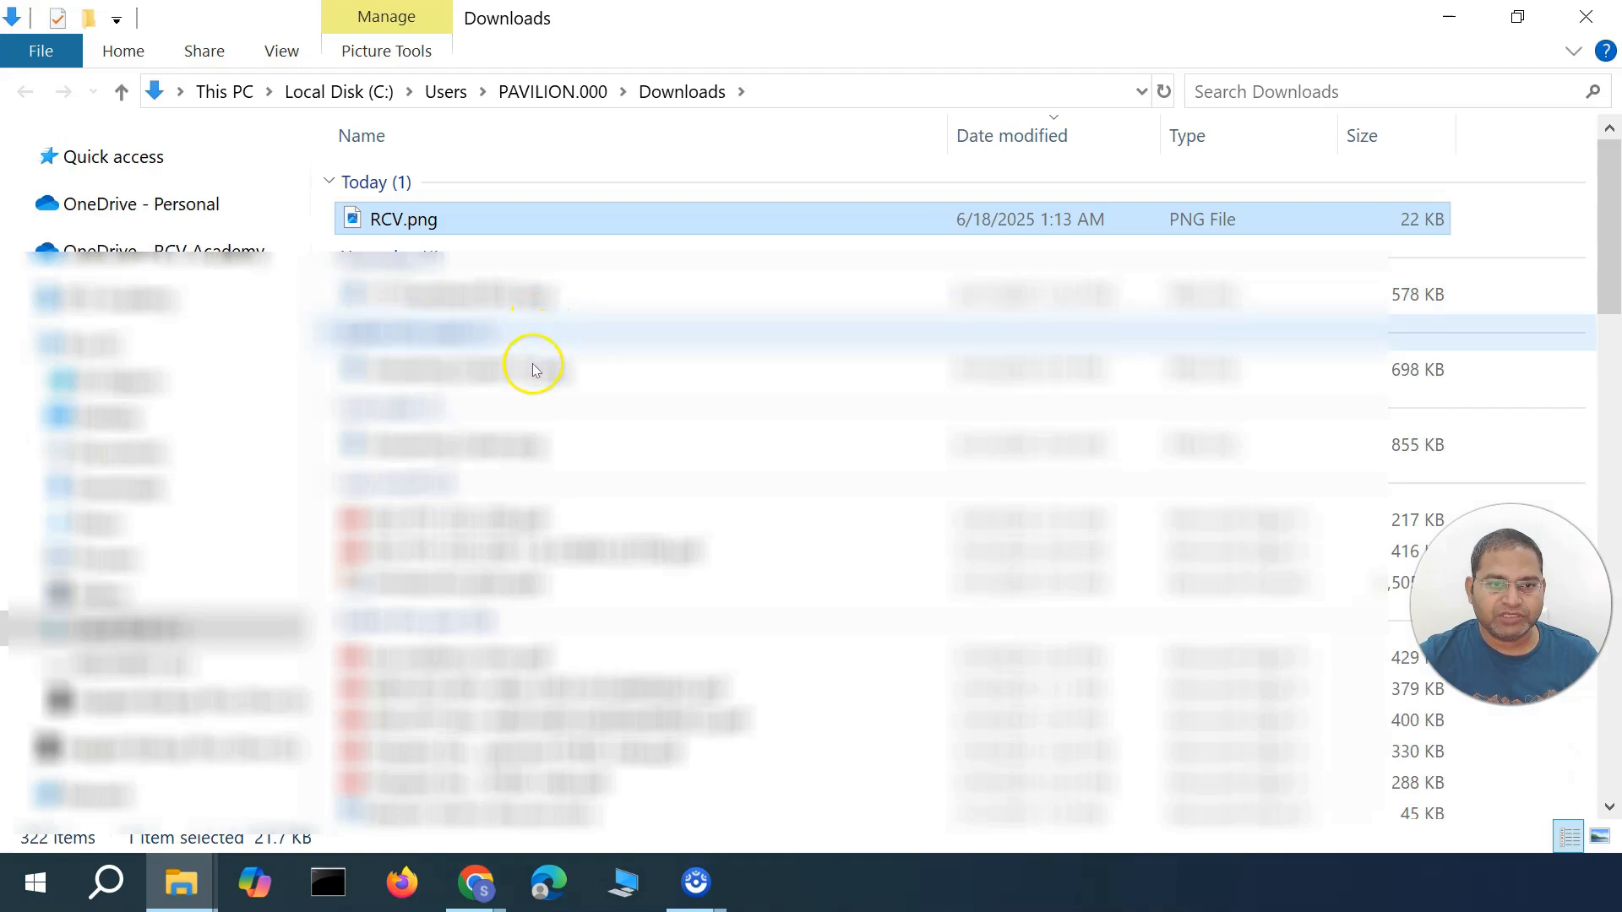
double_click(417, 221)
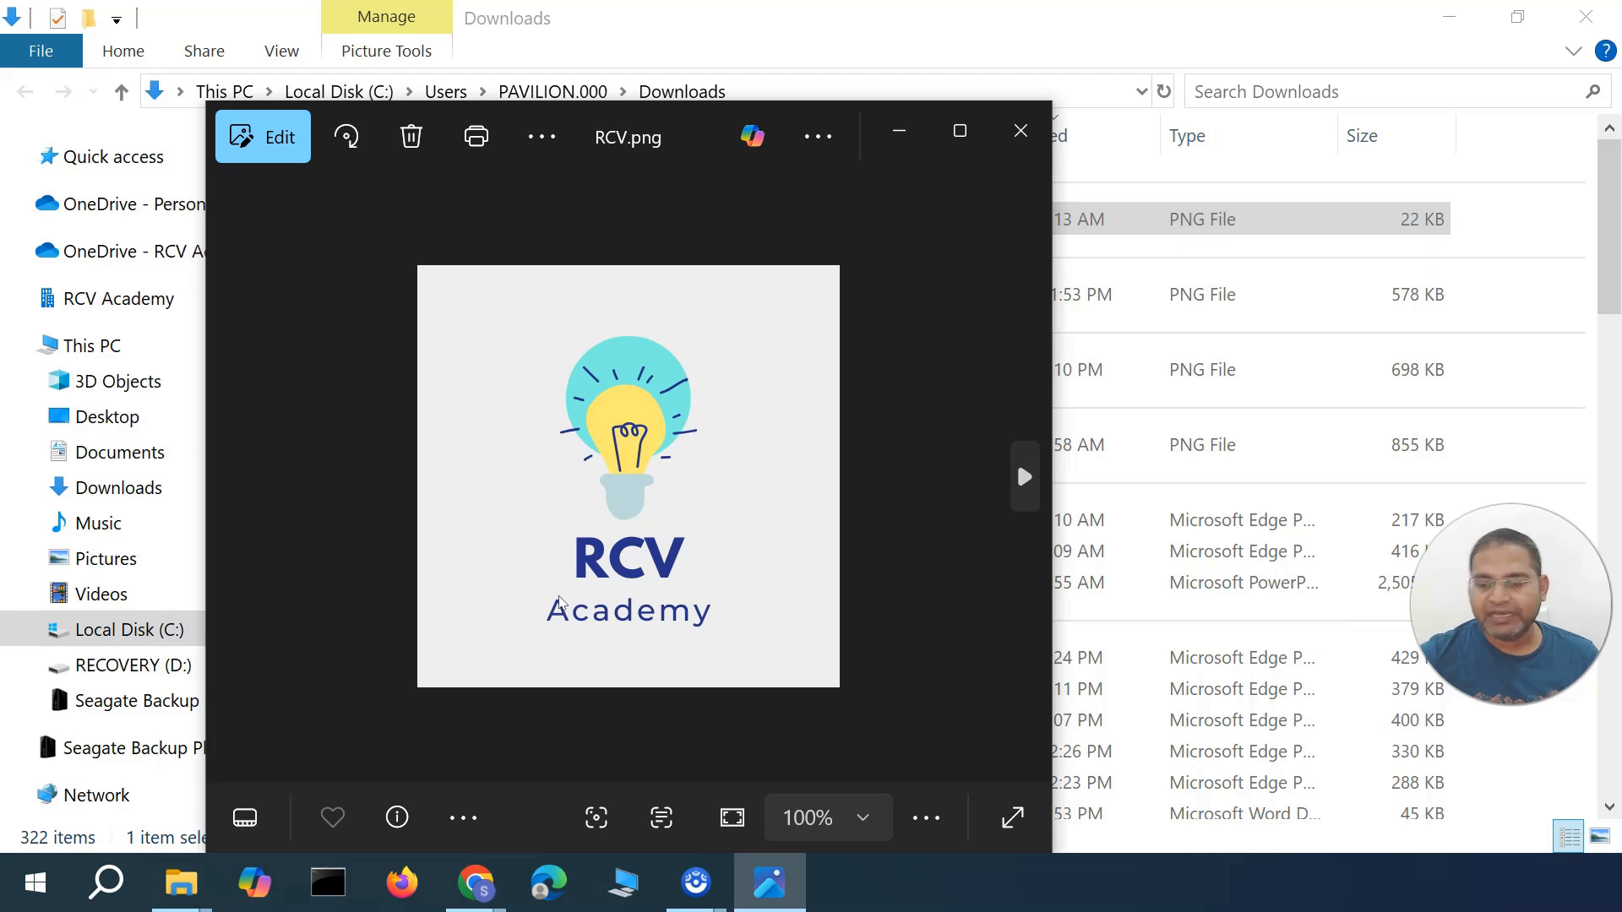
left_click(523, 621)
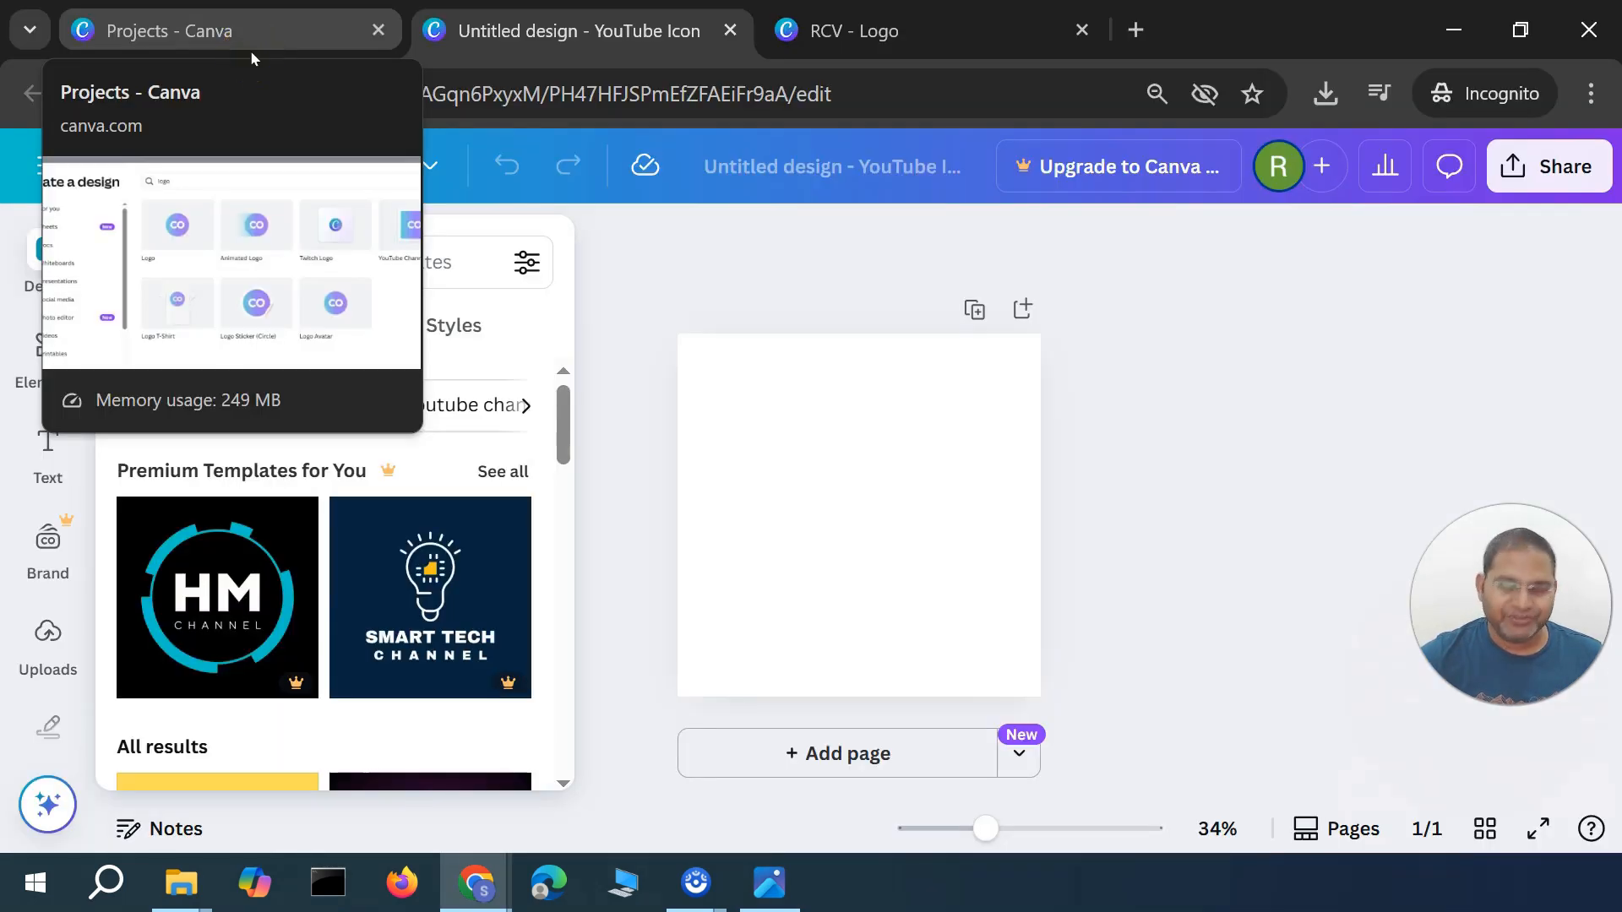